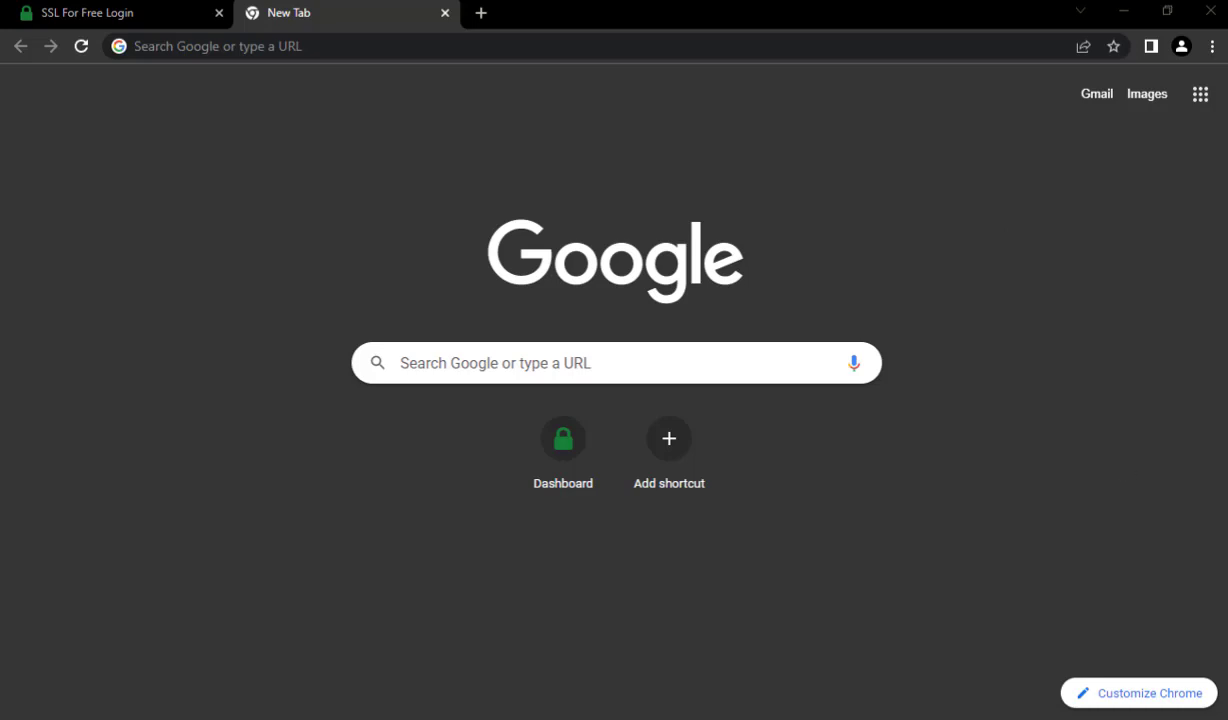
- Switch from Chrome to the Untitled-3 VS Code note holding the cPanel URL and credentials
{"action": "key", "text": "alt+Tab"}
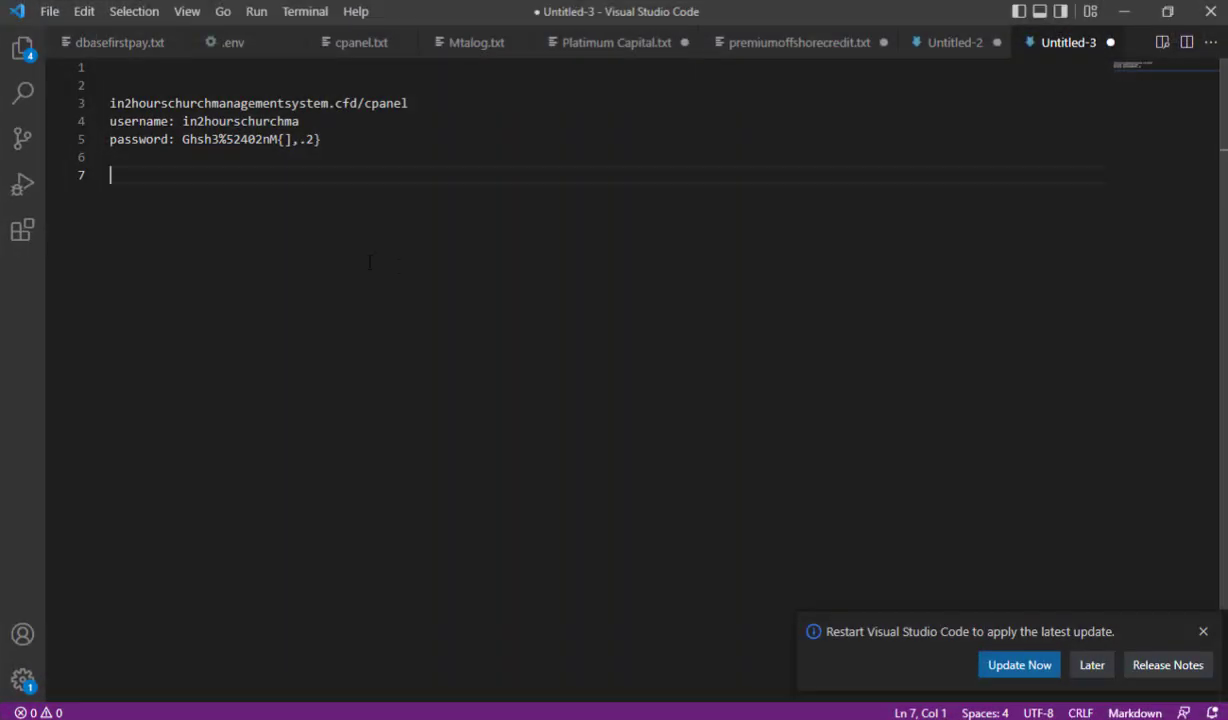
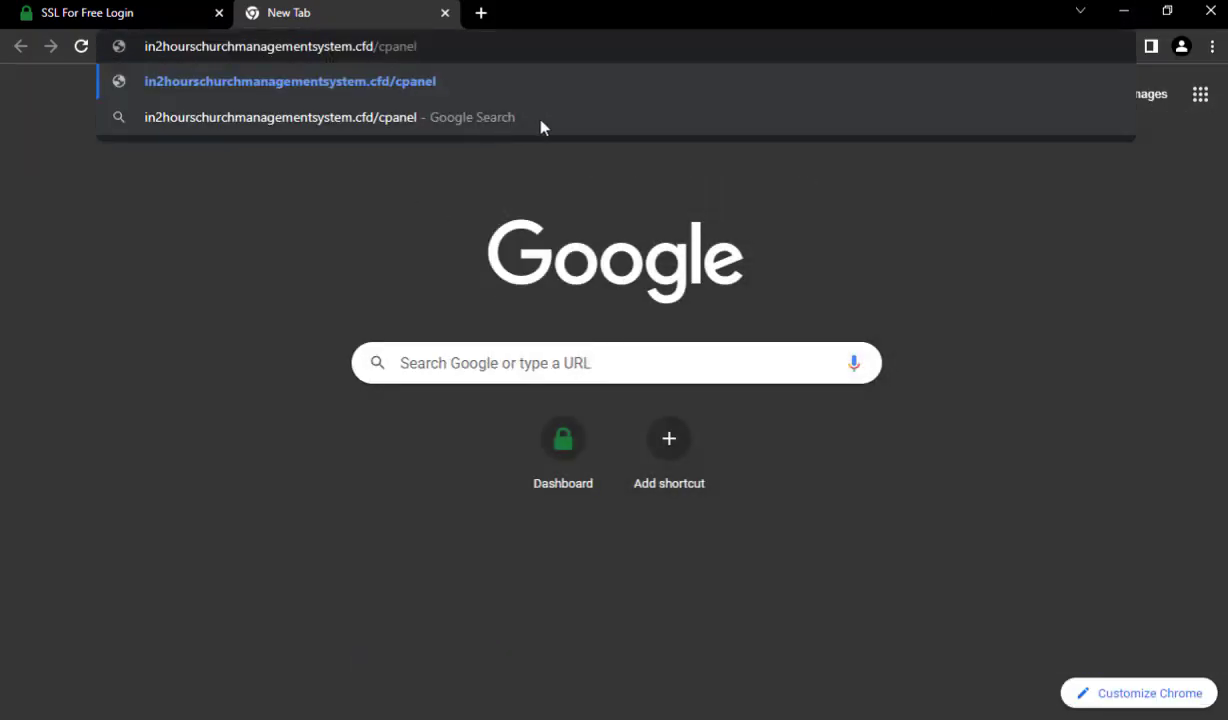
- Load in2hourschurchmanagementsystem.cfd/cpanel in the new tab to reach the hosting login
{"action": "key", "text": "Return"}
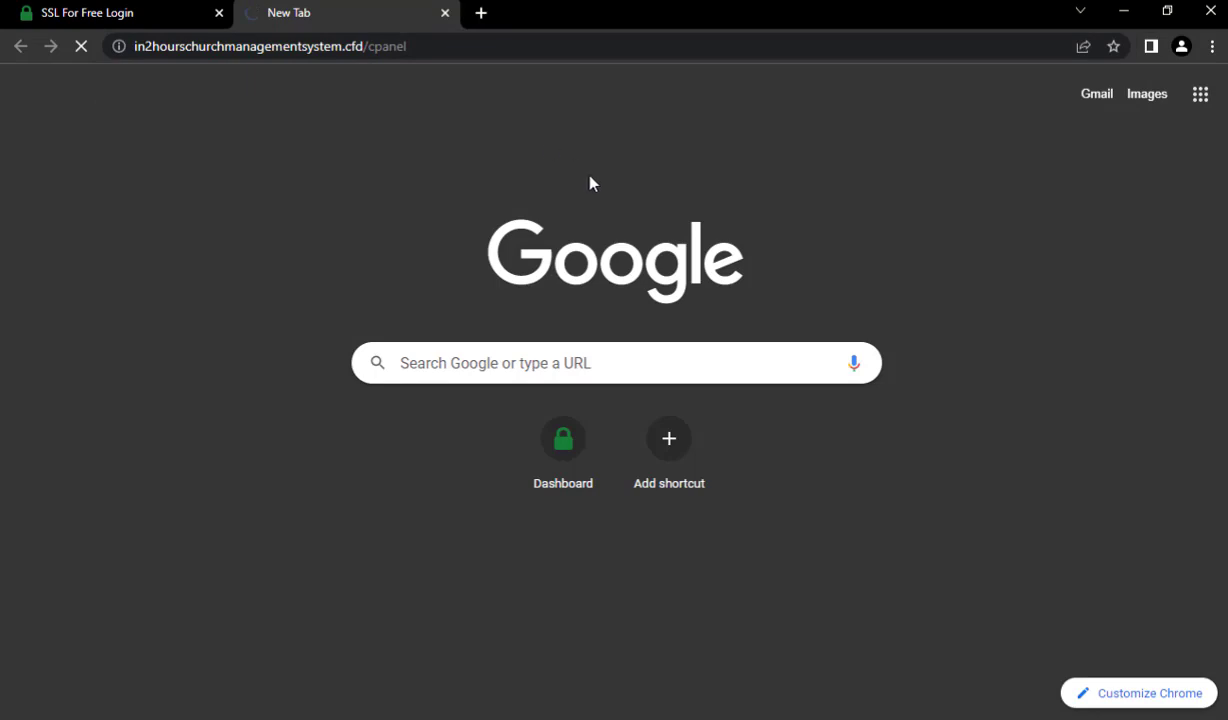
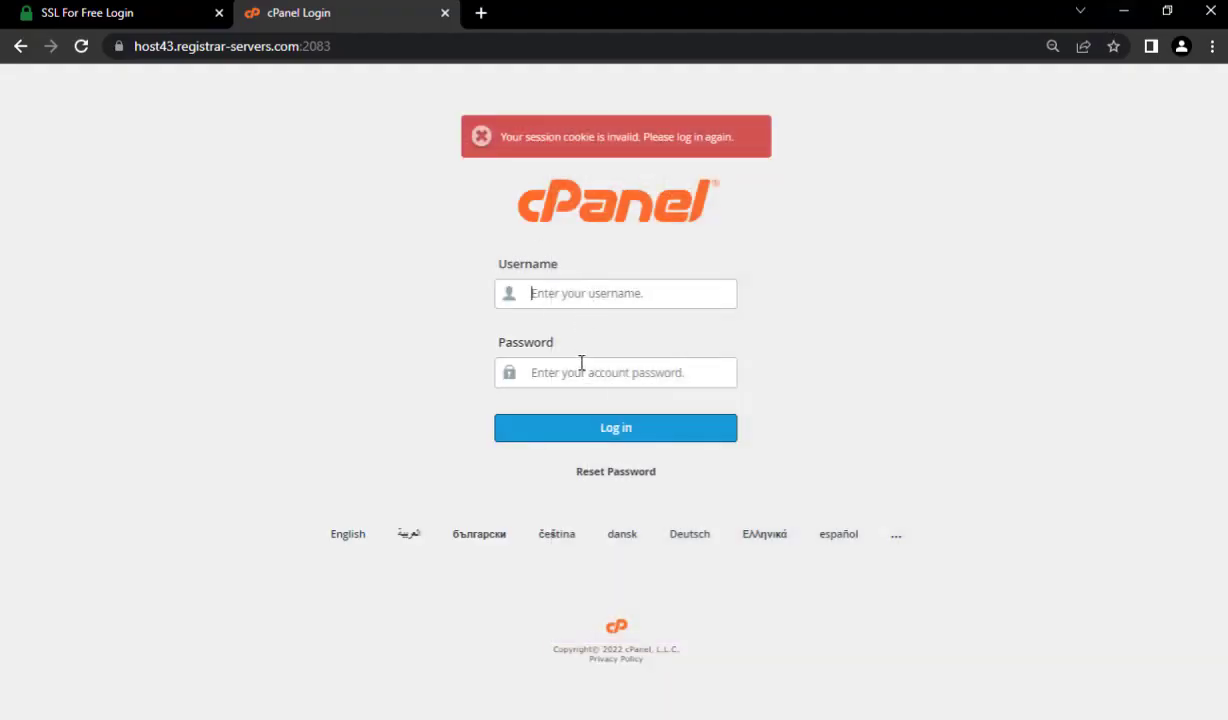
- Paste the copied account username into the Username field of the cPanel login page
{"action": "left_click", "coordinate": [575, 293]}
{"action": "key", "text": "ctrl+v"}
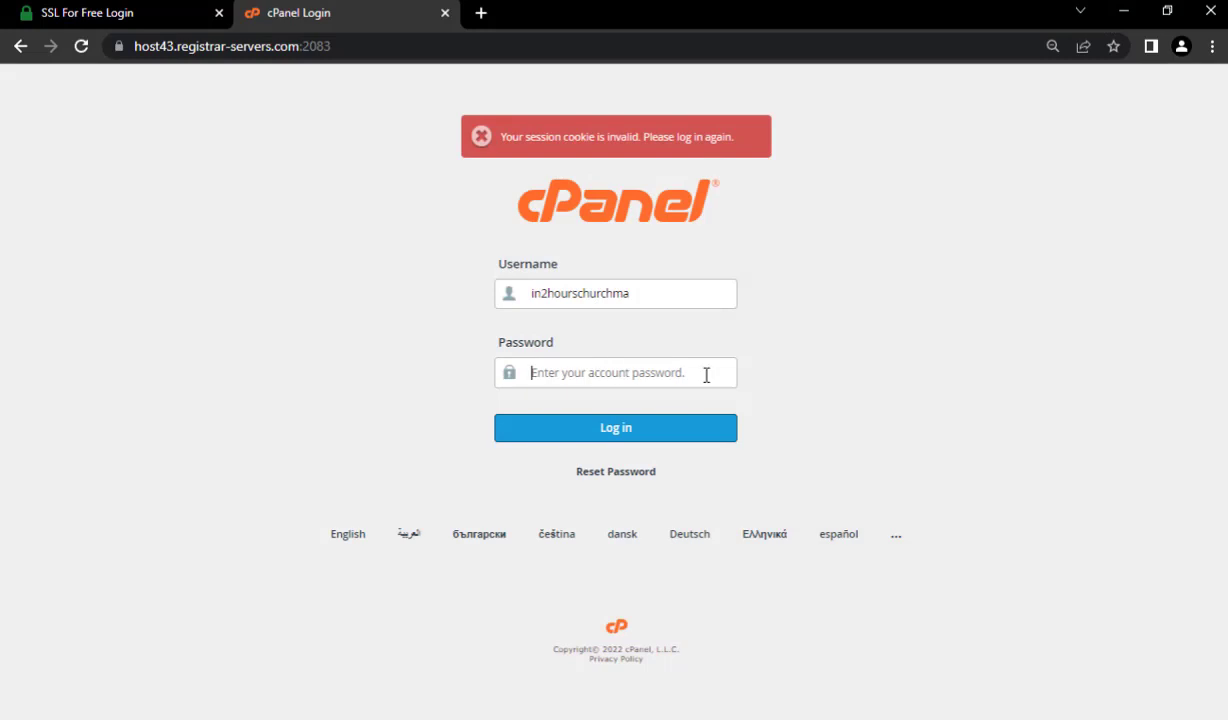
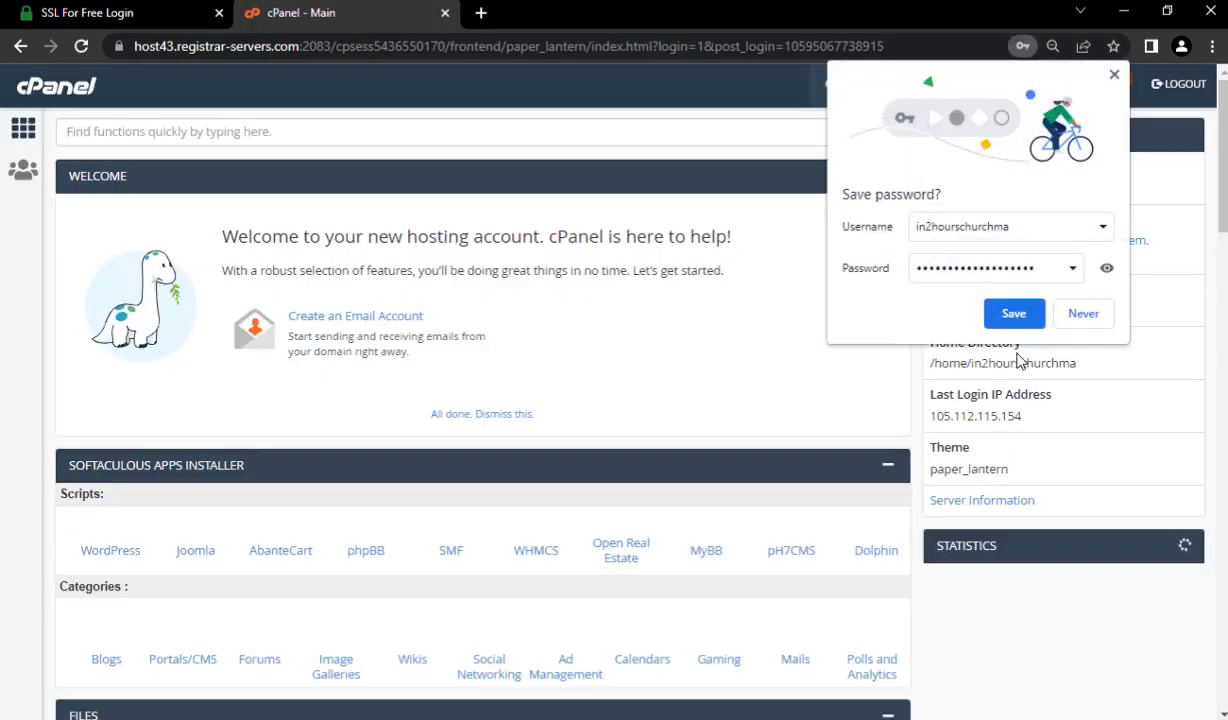
- Save the cPanel hosting login in Chrome, then switch to the SSL For Free Login tab
{"action": "left_click", "coordinate": [1012, 316]}
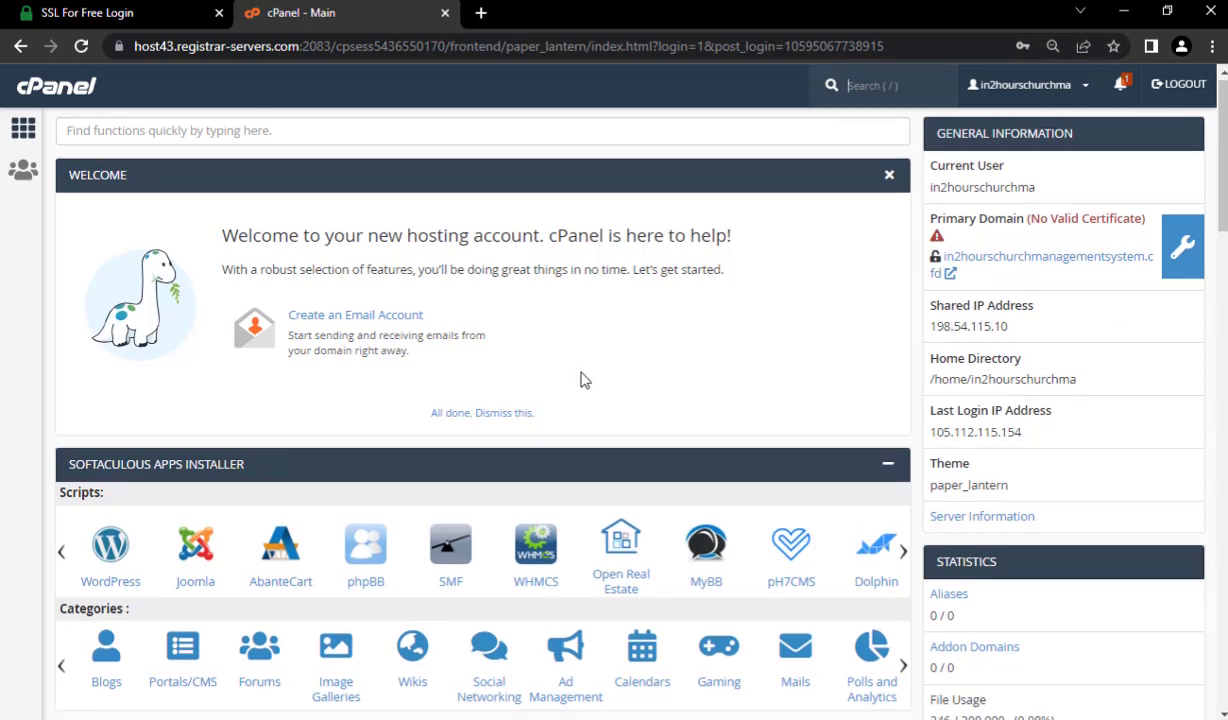
{"action": "scroll", "coordinate": [583, 379], "scroll_direction": "down", "scroll_amount": 3}
{"action": "scroll", "coordinate": [590, 386], "scroll_direction": "up", "scroll_amount": 3}
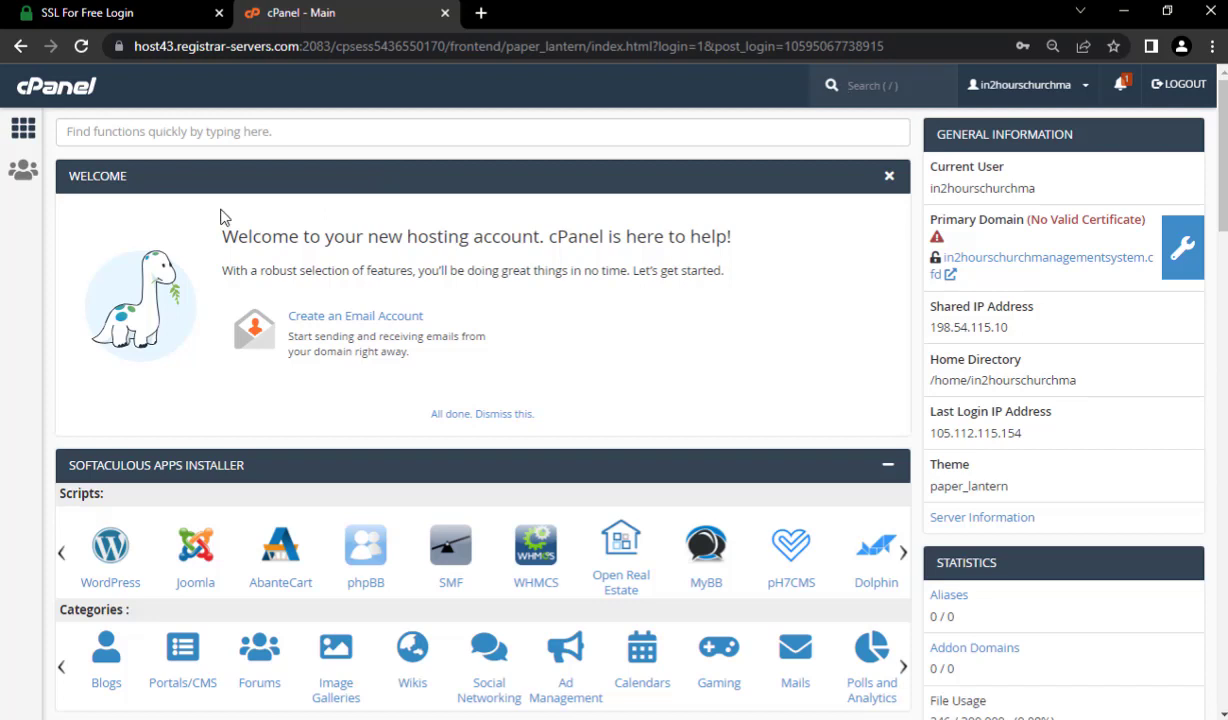
{"action": "left_click", "coordinate": [90, 8]}
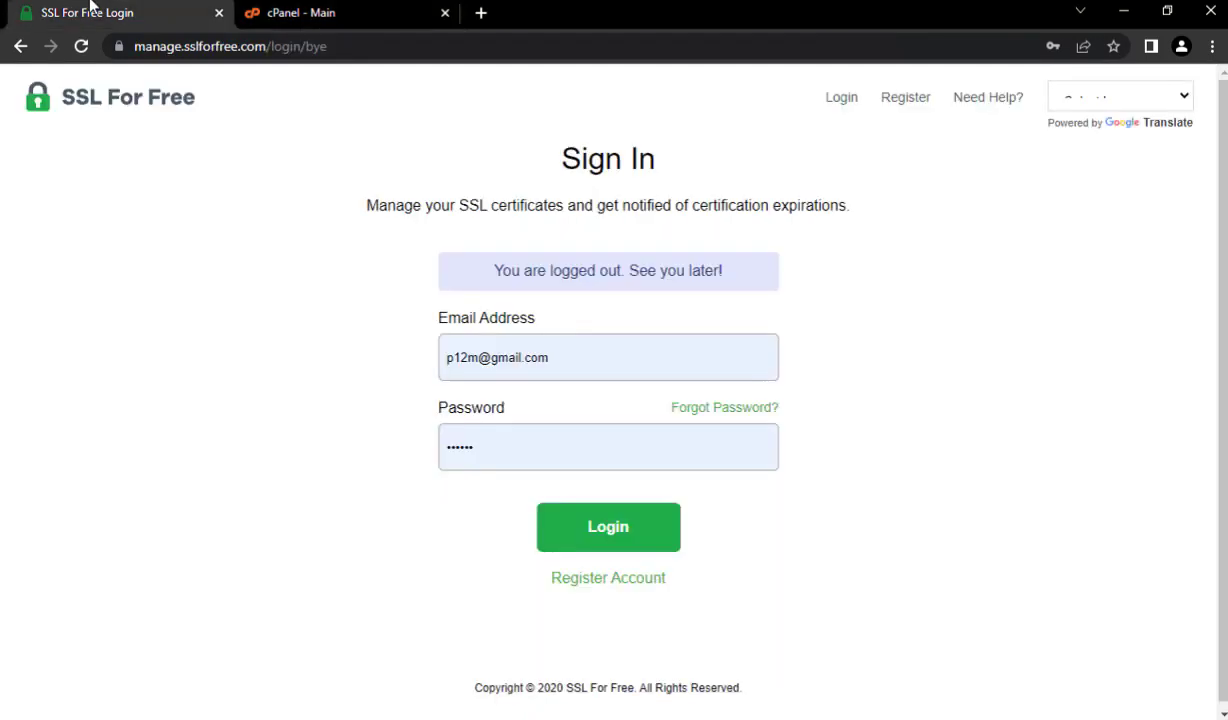
- Sign up for an SSL For Free account with the account e-mail address and a password
{"action": "left_click", "coordinate": [633, 581]}
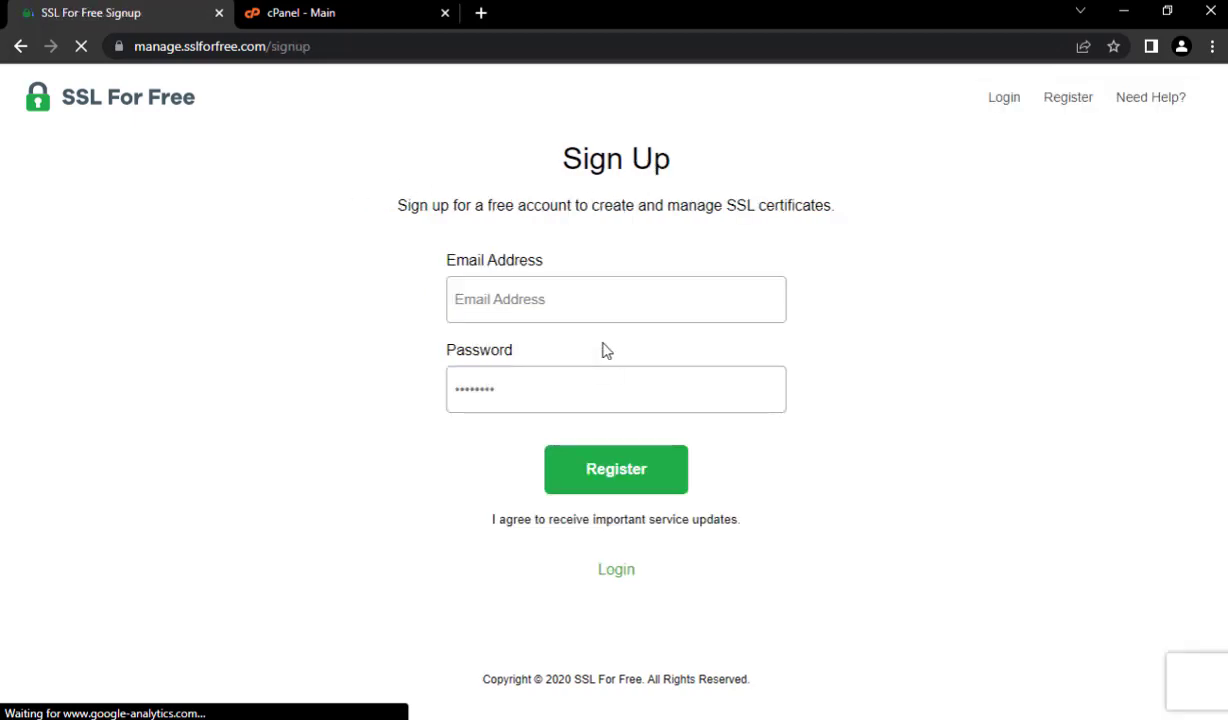
{"action": "left_click", "coordinate": [559, 309]}
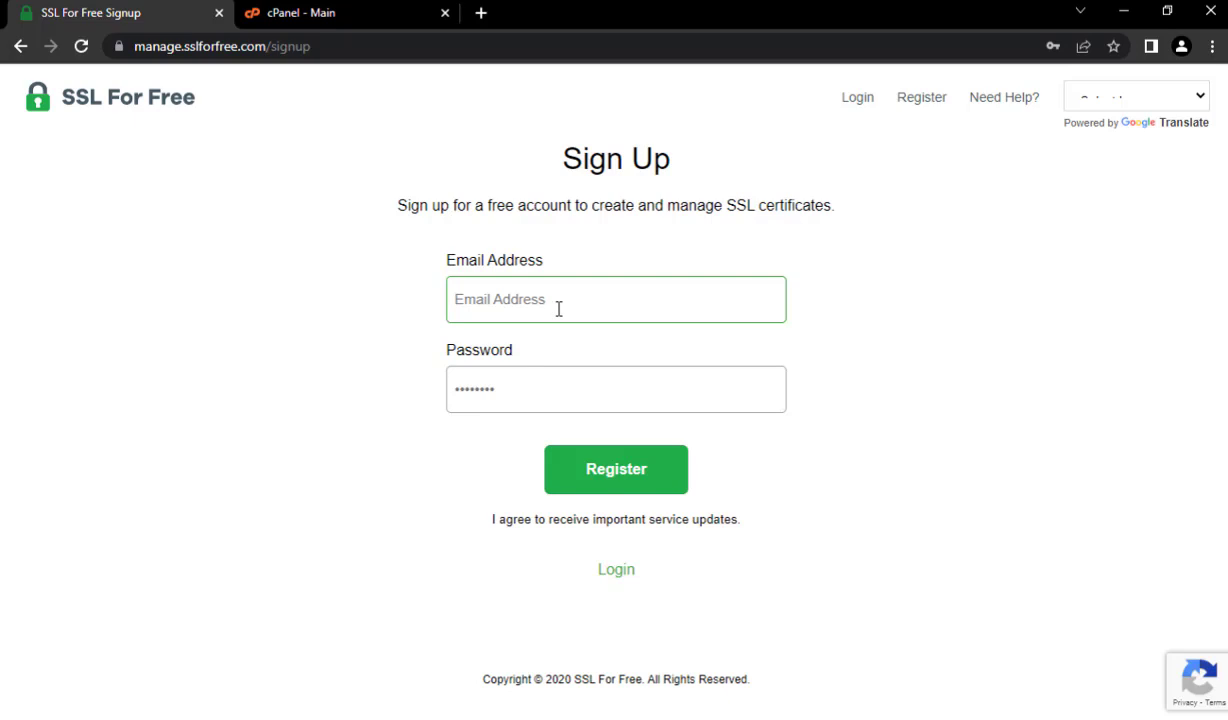
{"action": "key", "text": "Tab"}
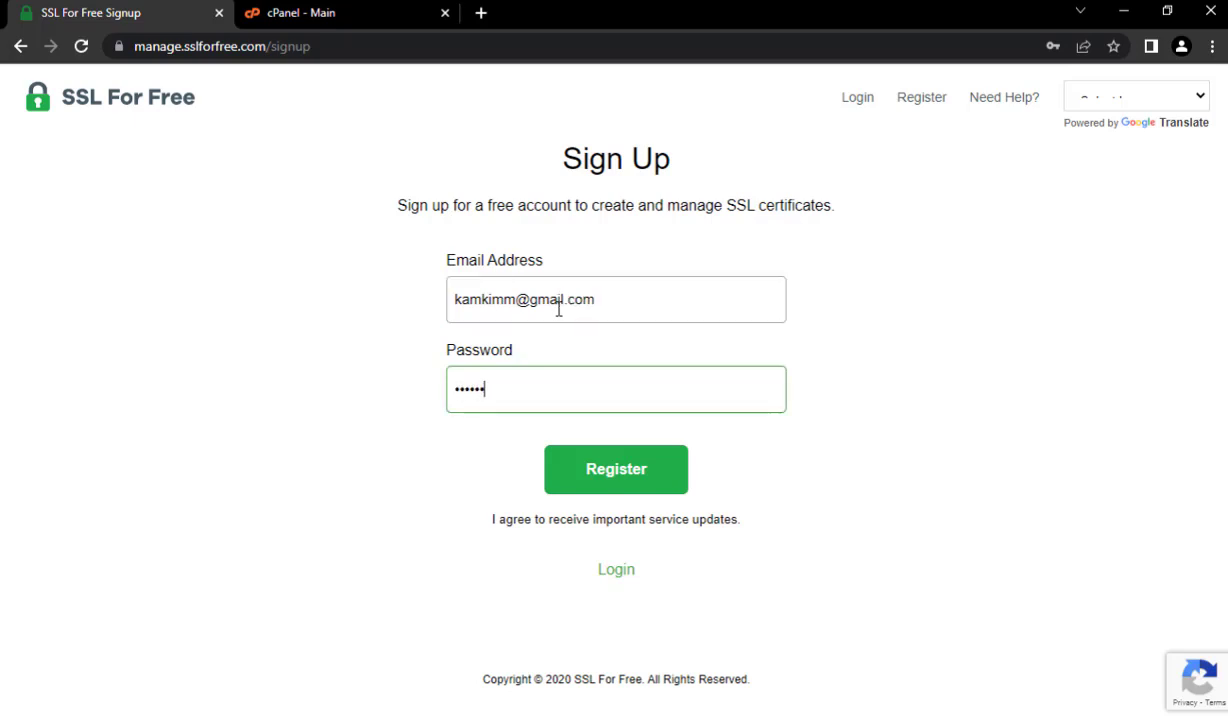
{"action": "type", "text": "*"}
{"action": "left_click", "coordinate": [632, 474]}
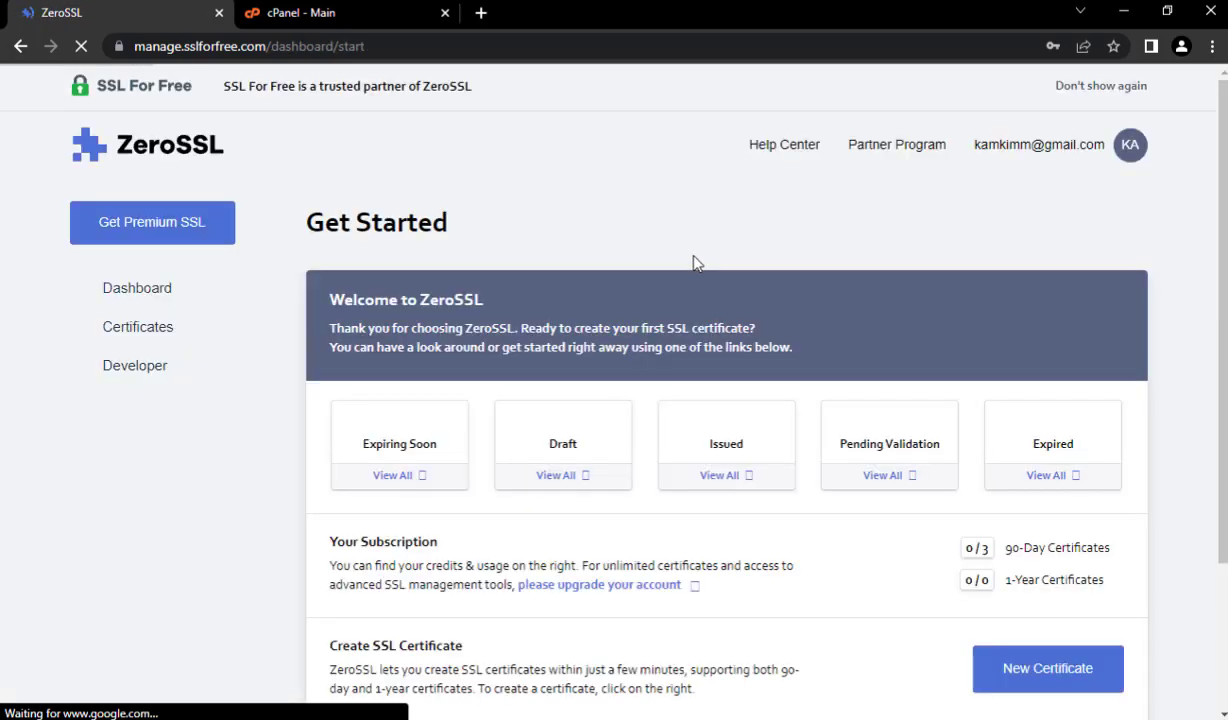
- Dismiss Chrome's save-password bubble and start a New Certificate at its Domains step
{"action": "scroll", "coordinate": [820, 420], "scroll_direction": "down", "scroll_amount": 1}
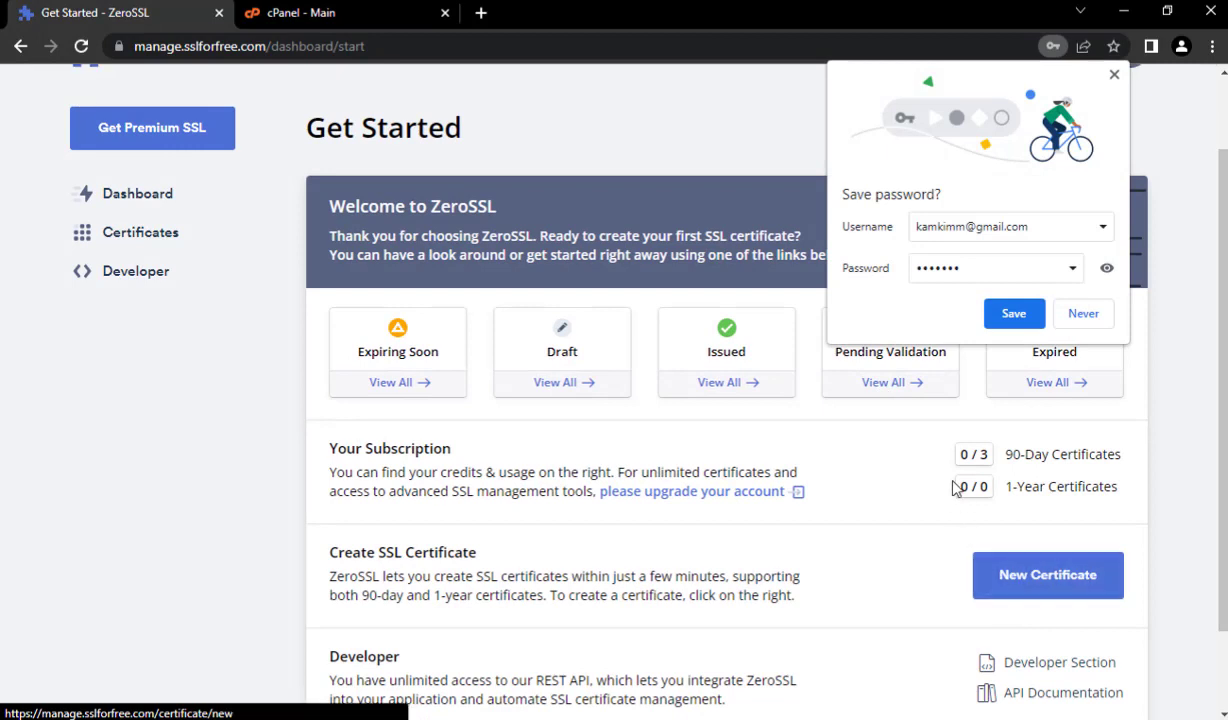
{"action": "left_click", "coordinate": [1114, 75]}
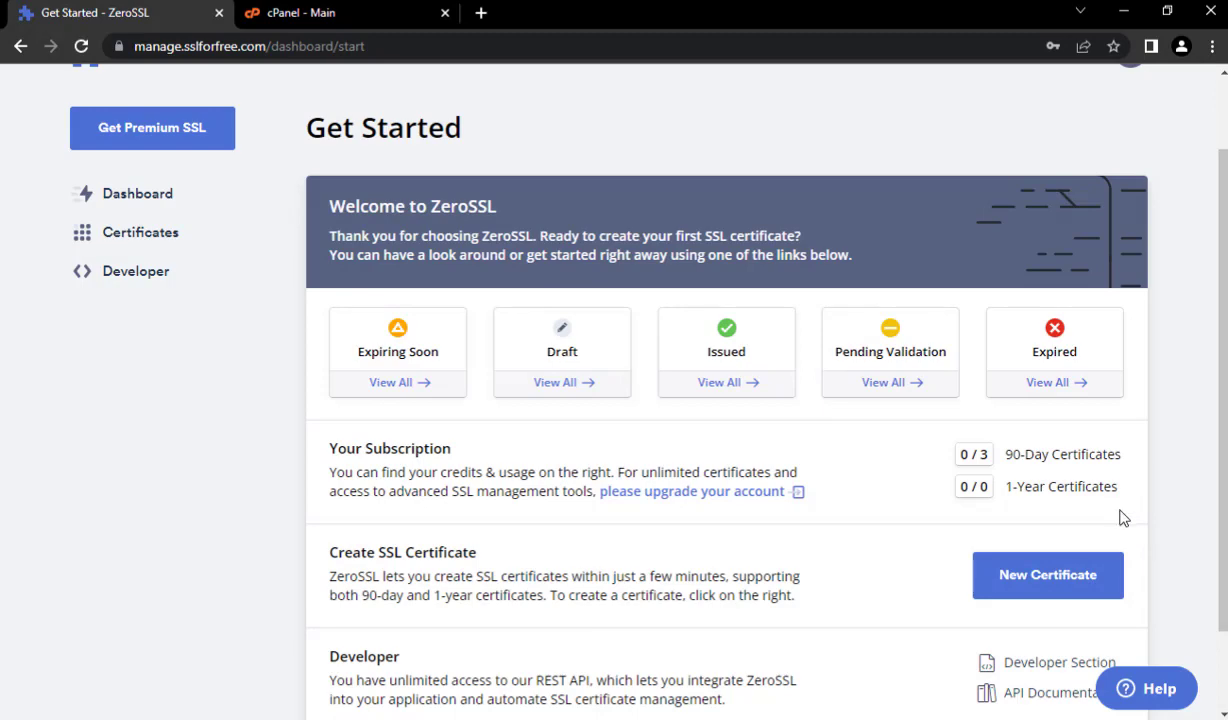
{"action": "left_click", "coordinate": [1022, 566]}
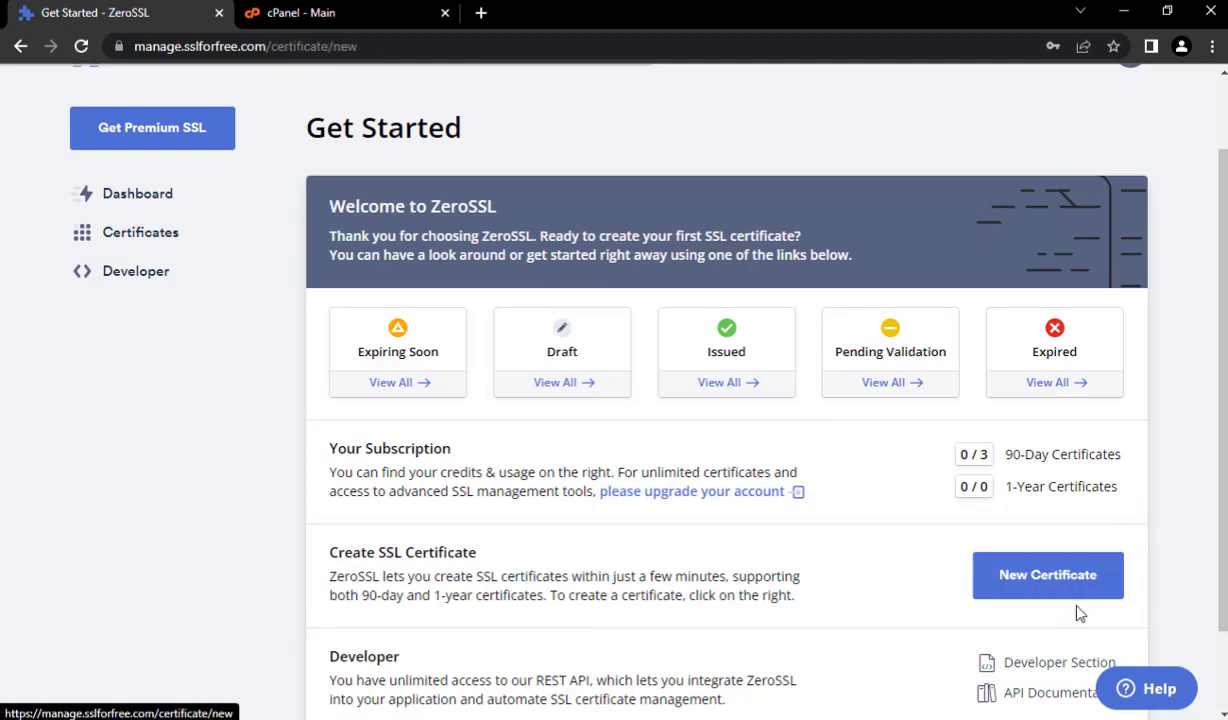
{"action": "scroll", "coordinate": [1075, 548], "scroll_direction": "down", "scroll_amount": 2}
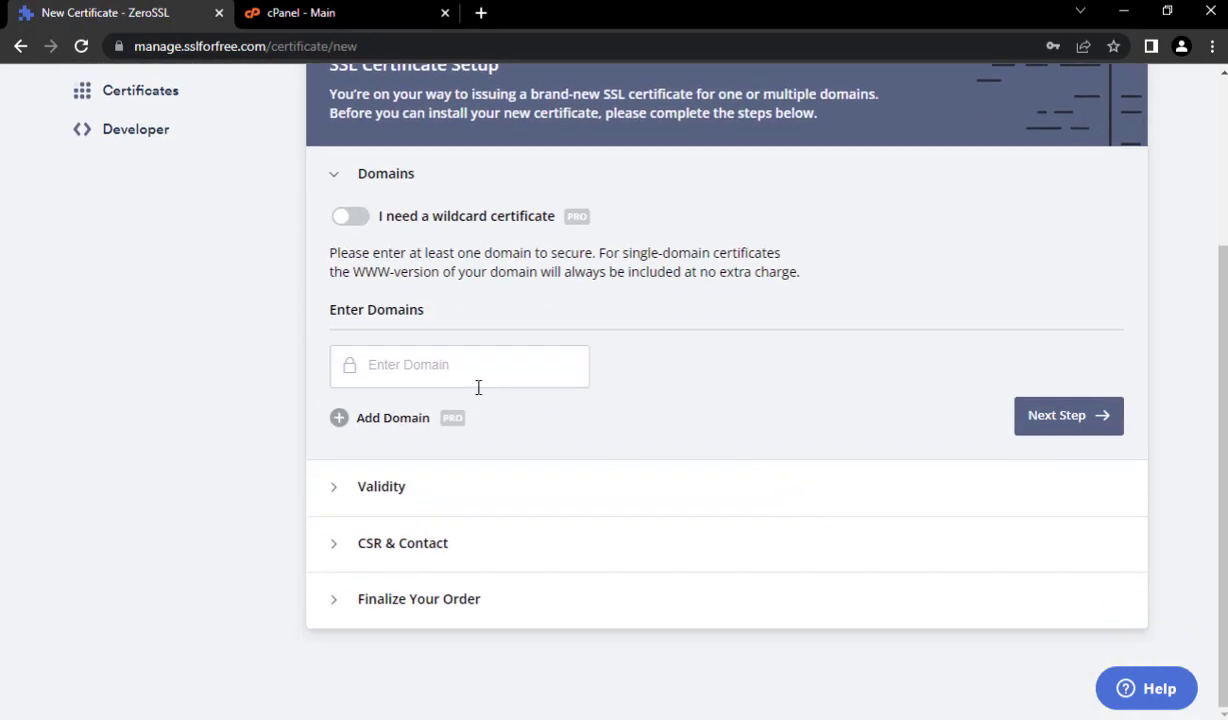
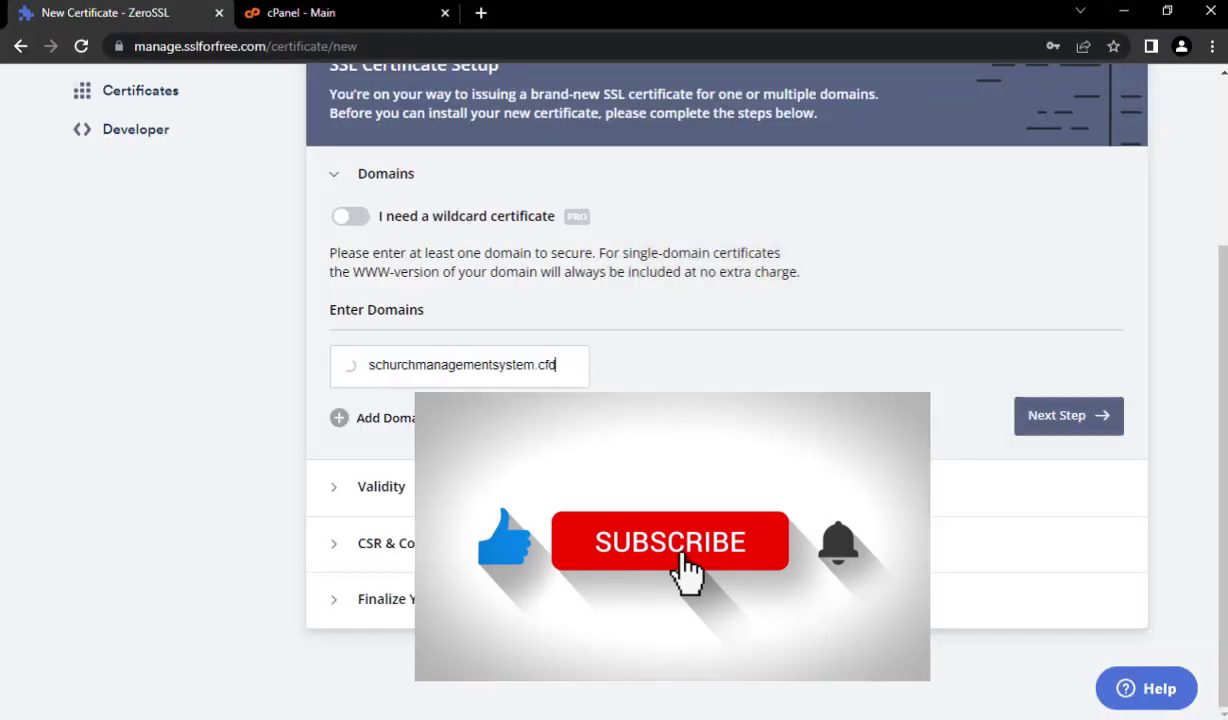
- Choose 90-day validity, keep the auto-generated CSR and Free plan, and submit the order
{"action": "left_click", "coordinate": [1077, 425]}
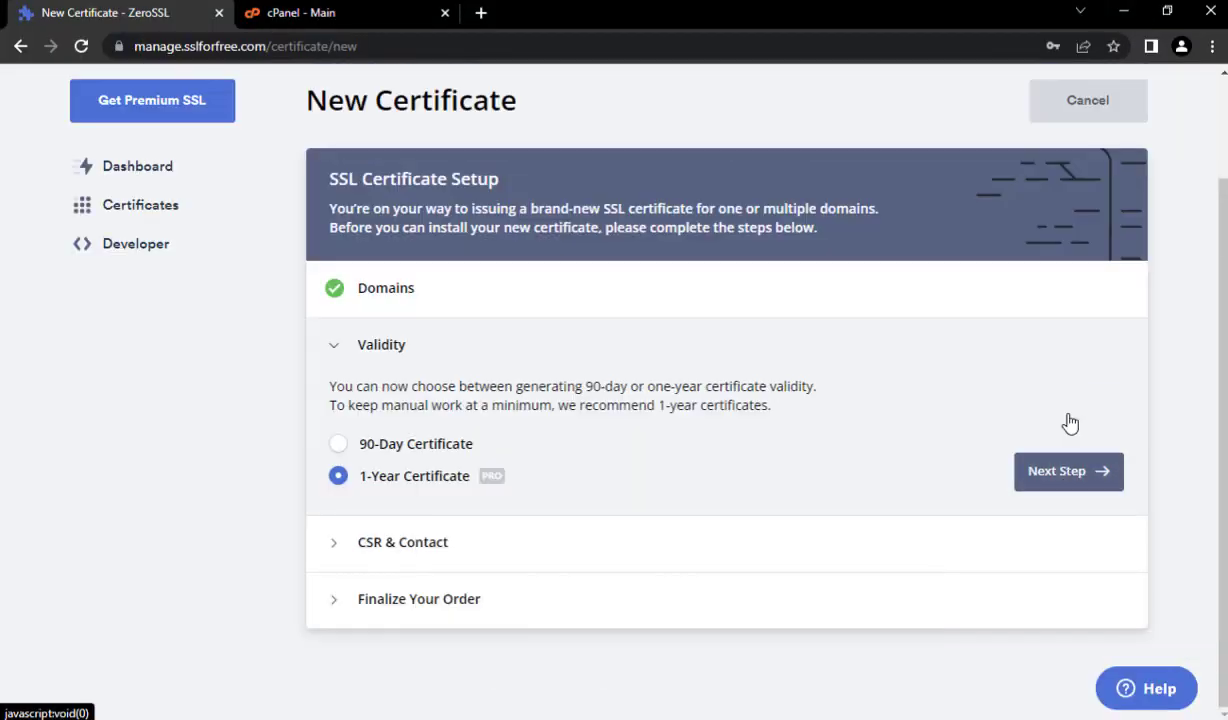
{"action": "left_click", "coordinate": [339, 445]}
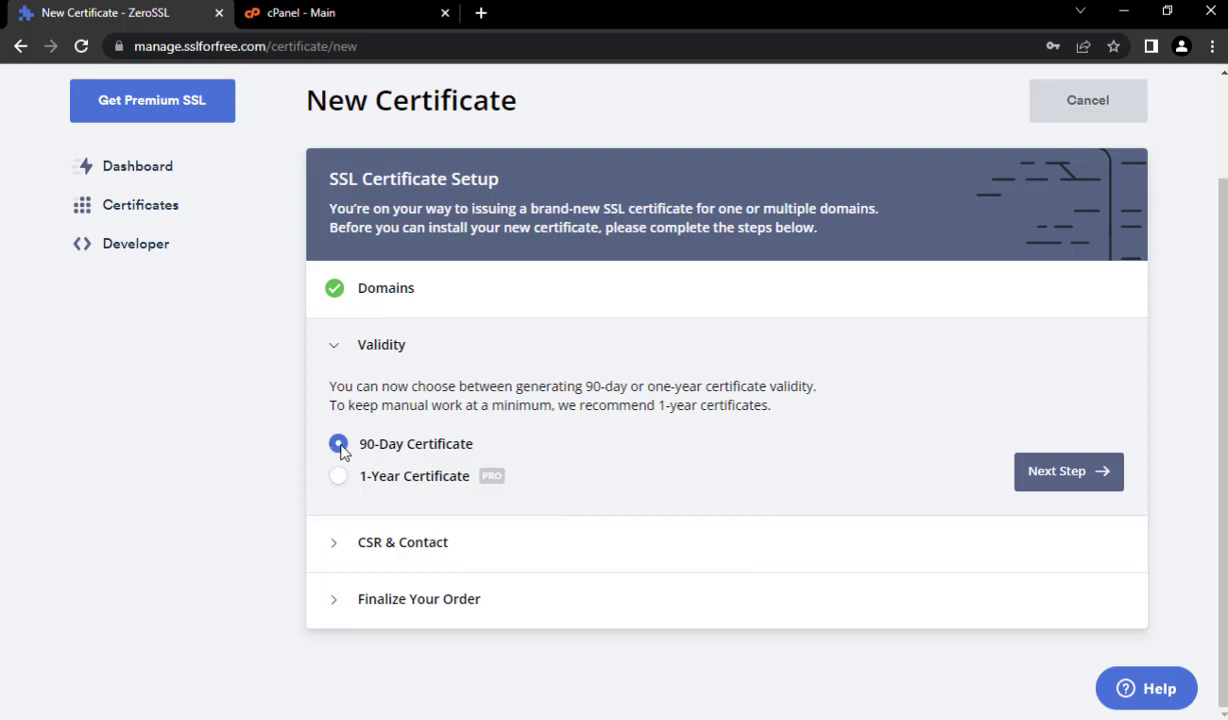
{"action": "left_click", "coordinate": [338, 478]}
{"action": "left_click", "coordinate": [1061, 483]}
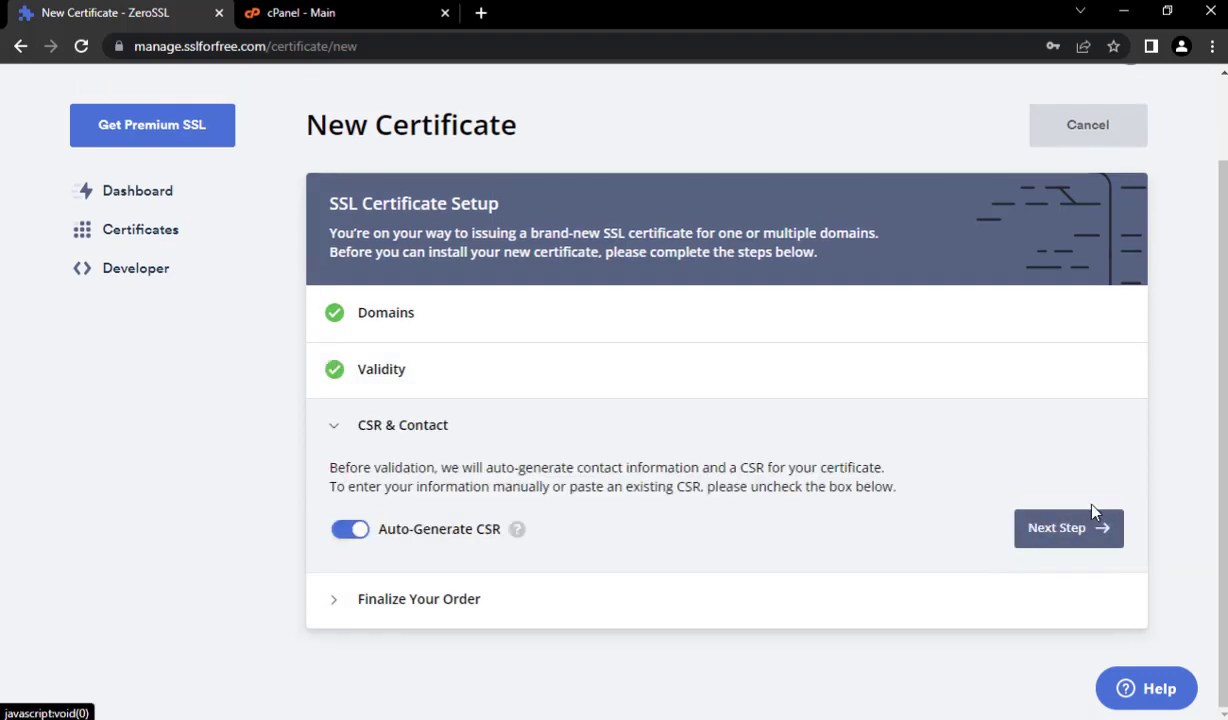
{"action": "left_click", "coordinate": [1072, 530]}
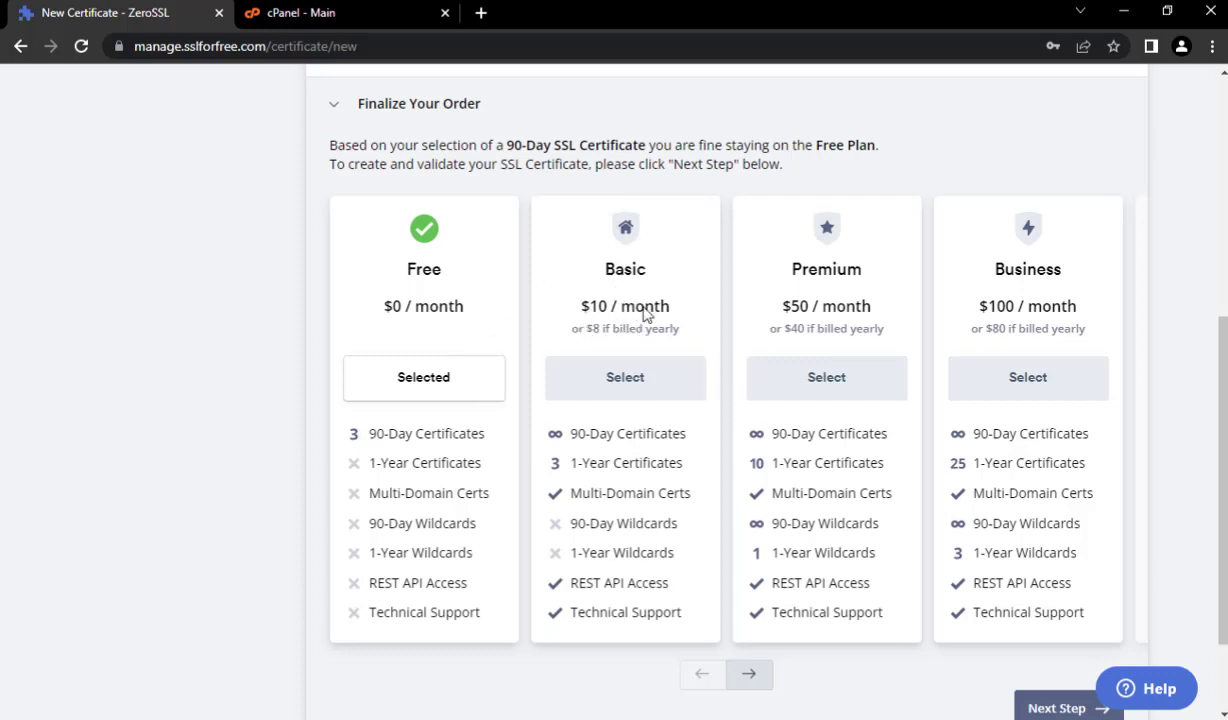
{"action": "scroll", "coordinate": [960, 490], "scroll_direction": "down", "scroll_amount": 2}
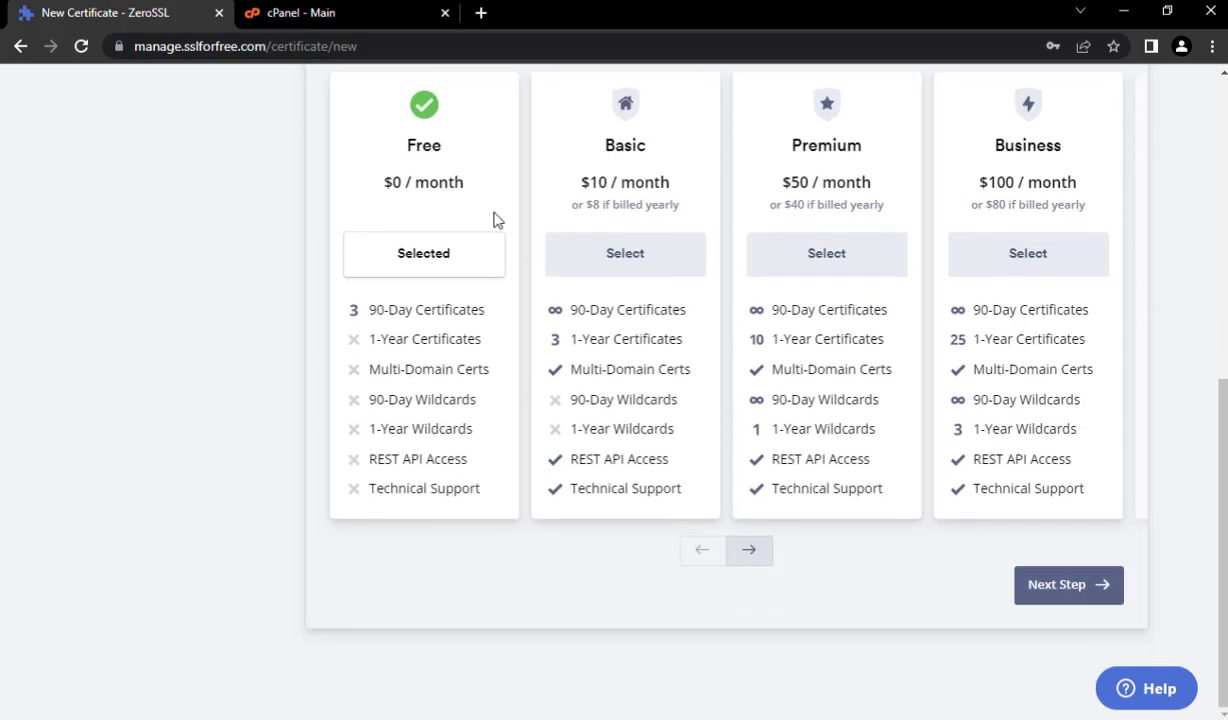
{"action": "left_click", "coordinate": [1062, 580]}
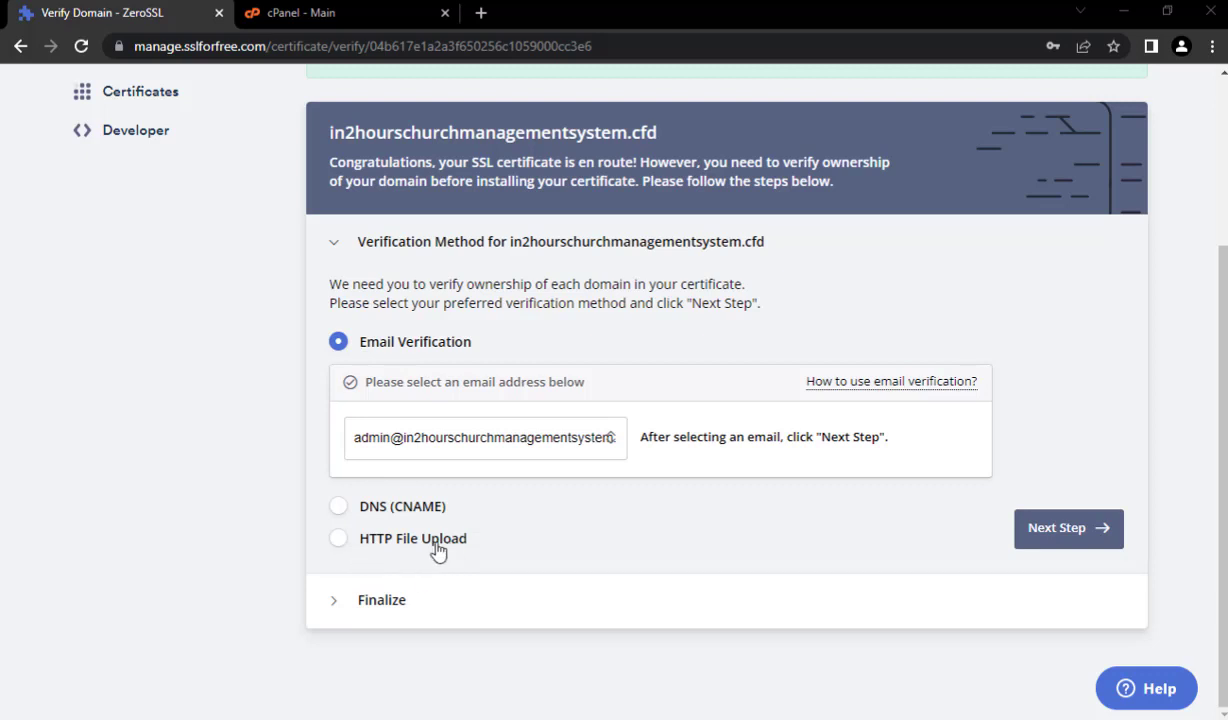
- Pick HTTP File Upload as the verification method and download the .txt auth file
{"action": "left_click", "coordinate": [334, 534]}
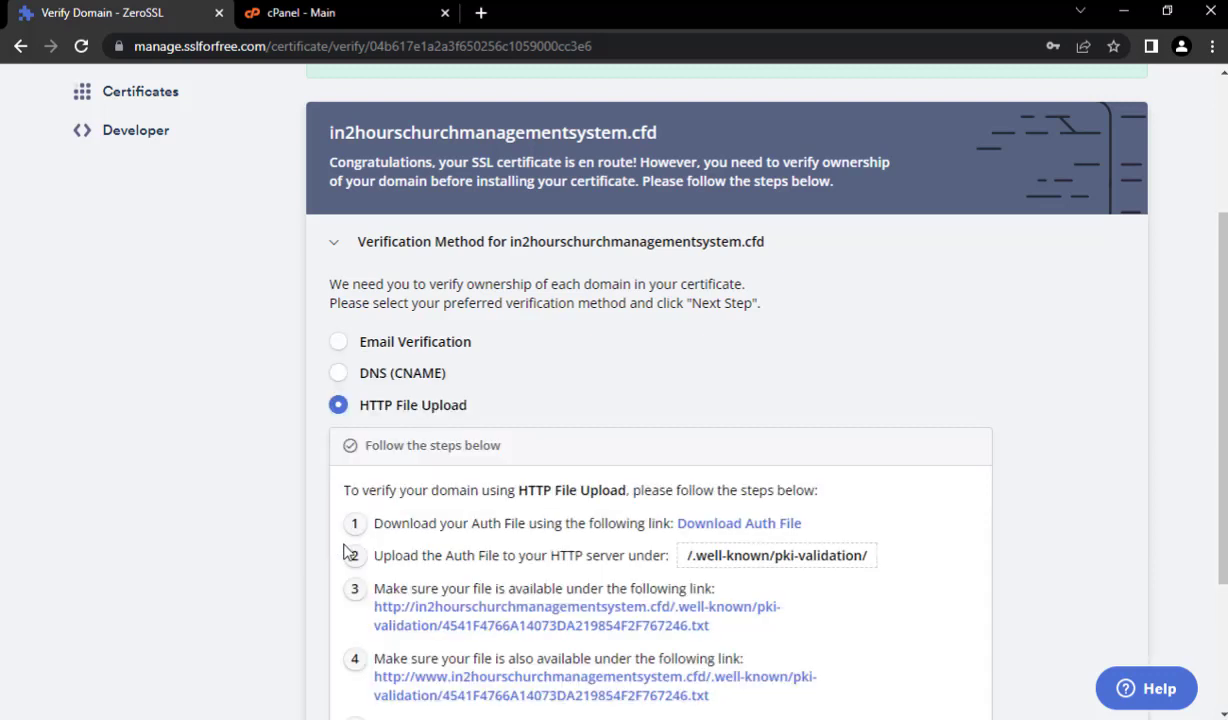
{"action": "scroll", "coordinate": [699, 501], "scroll_direction": "down", "scroll_amount": 2}
{"action": "left_click", "coordinate": [732, 338]}
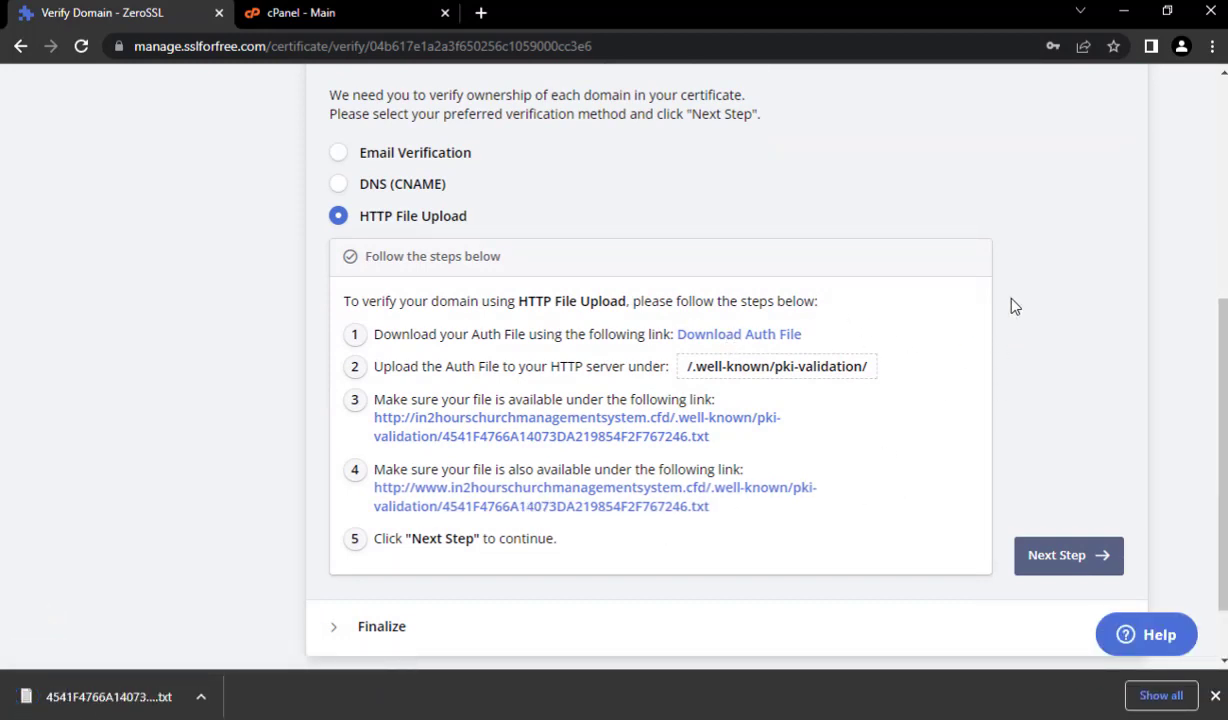
- Open cPanel's File Manager and go into the public_html folder
{"action": "left_click", "coordinate": [335, 12]}
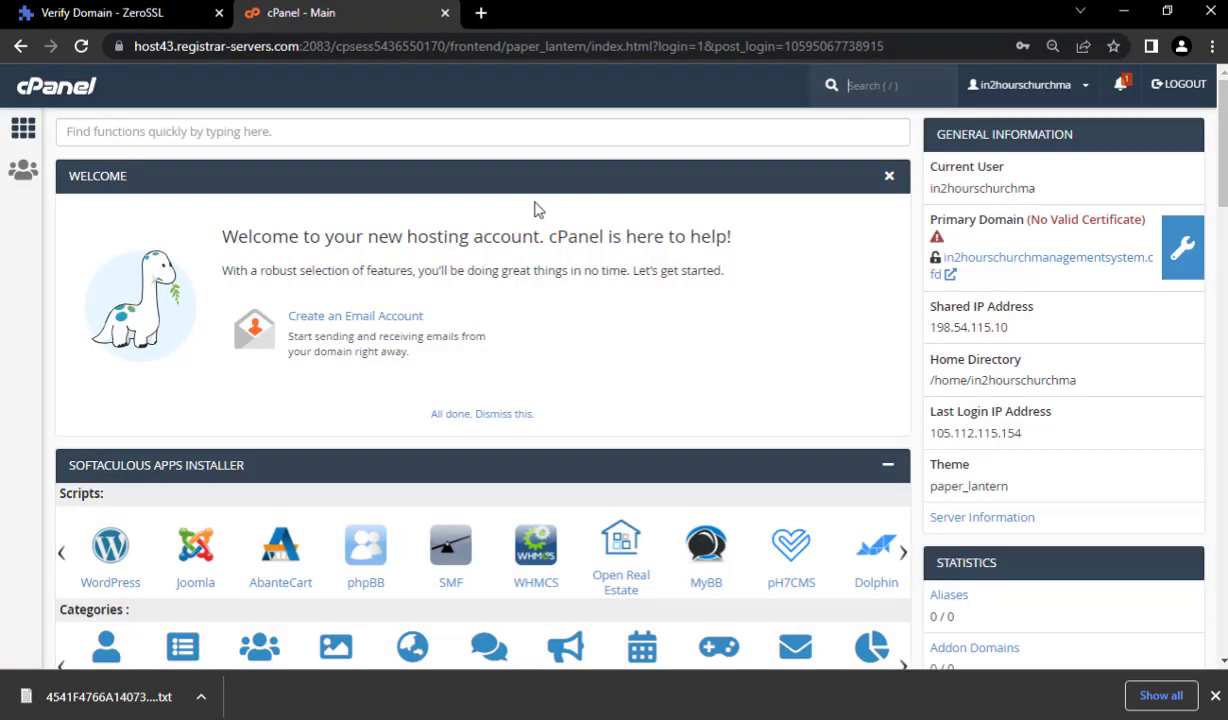
{"action": "scroll", "coordinate": [520, 220], "scroll_direction": "down", "scroll_amount": 5}
{"action": "scroll", "coordinate": [477, 242], "scroll_direction": "down", "scroll_amount": 1}
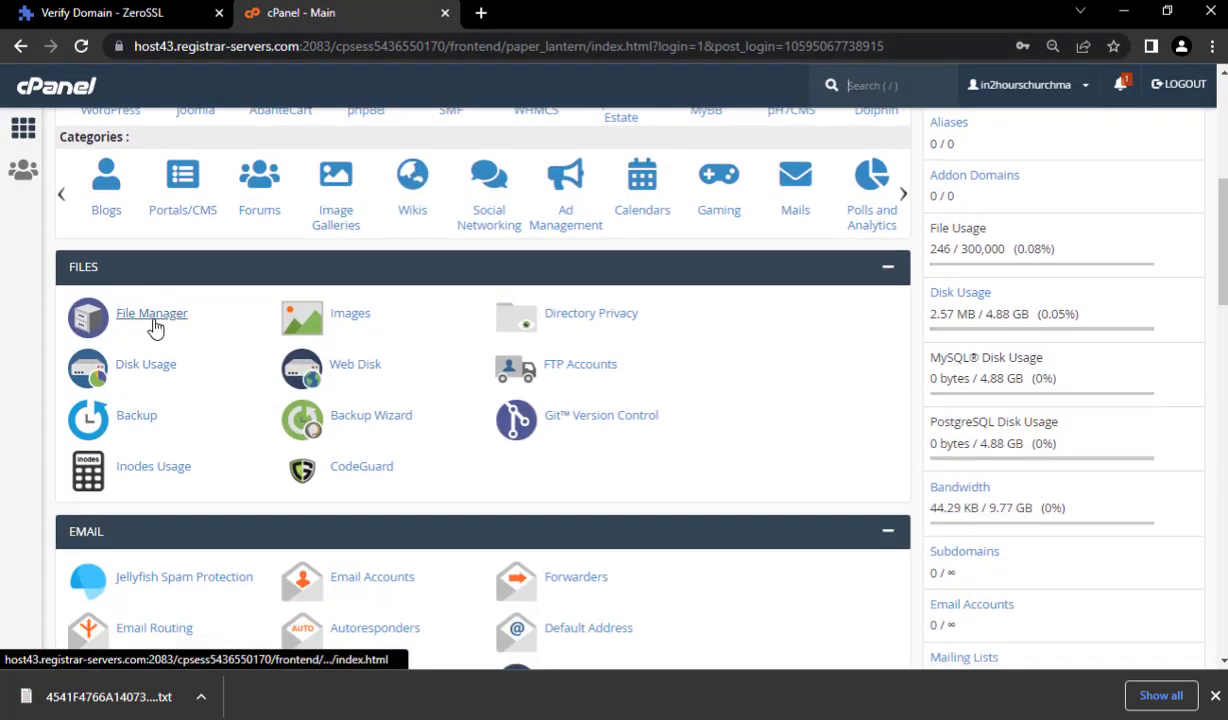
{"action": "left_click", "coordinate": [155, 323]}
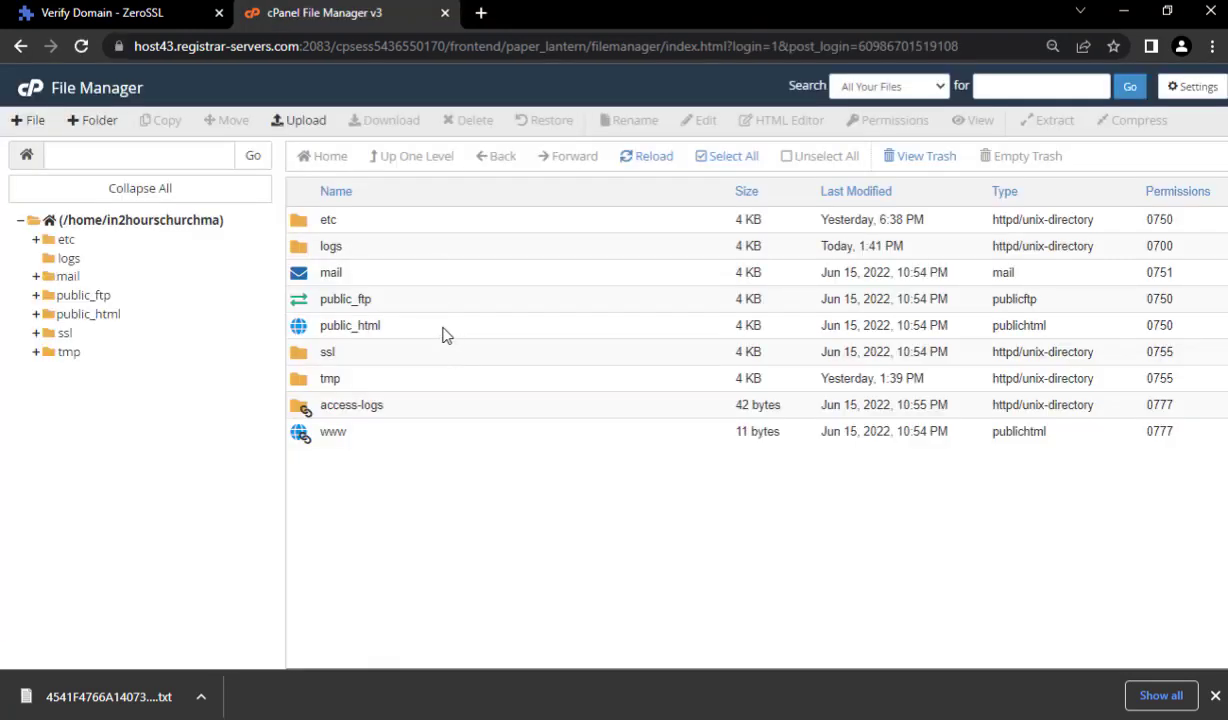
{"action": "double_click", "coordinate": [456, 326]}
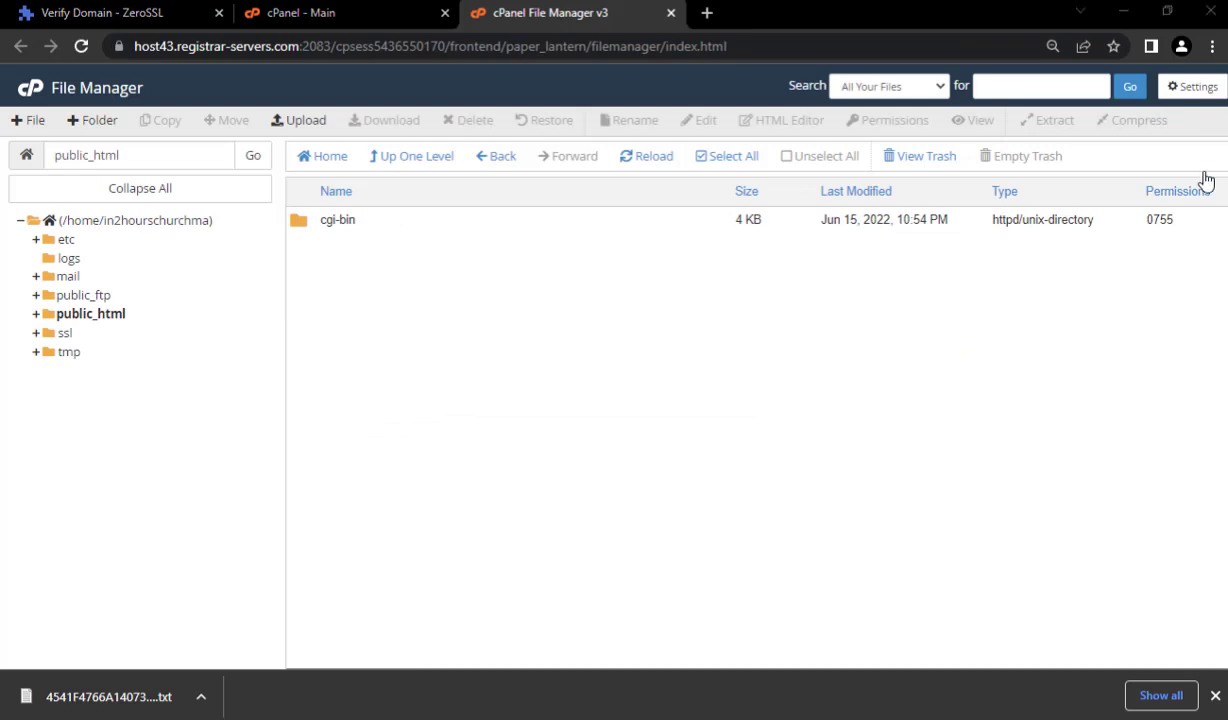
- Set File Manager preferences to Home Directory with Show Hidden Files on, and save
{"action": "left_click", "coordinate": [1195, 90]}
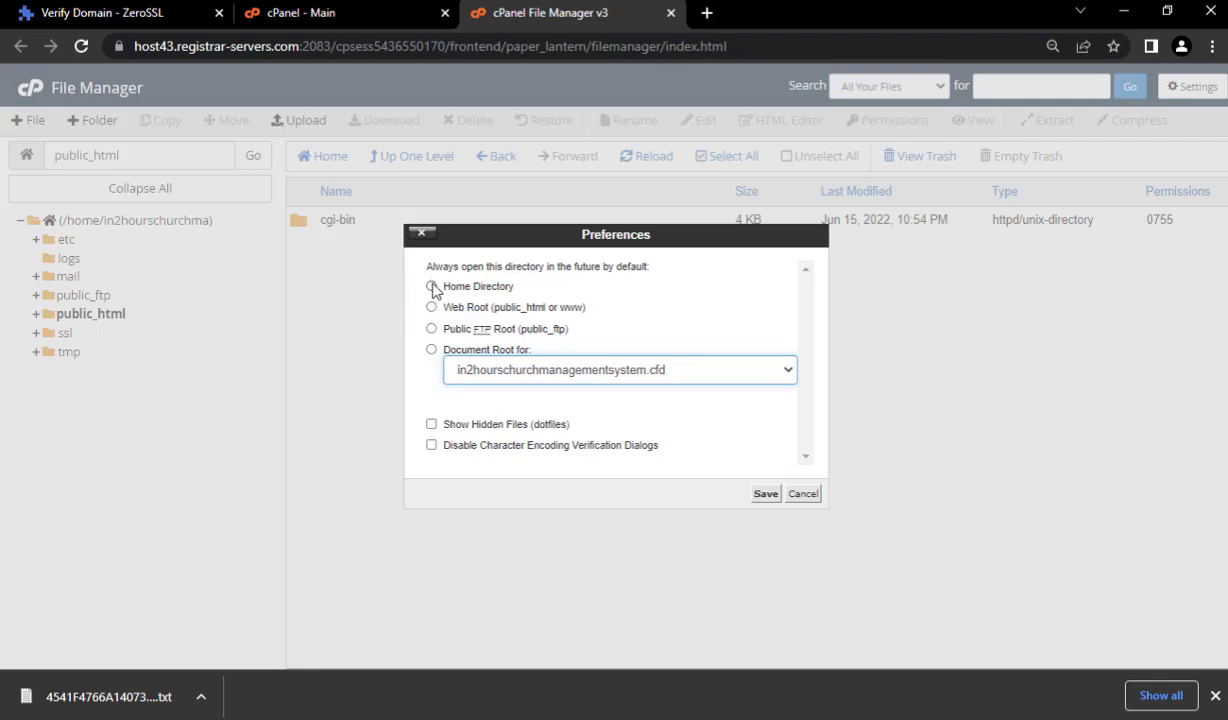
{"action": "left_click", "coordinate": [435, 288]}
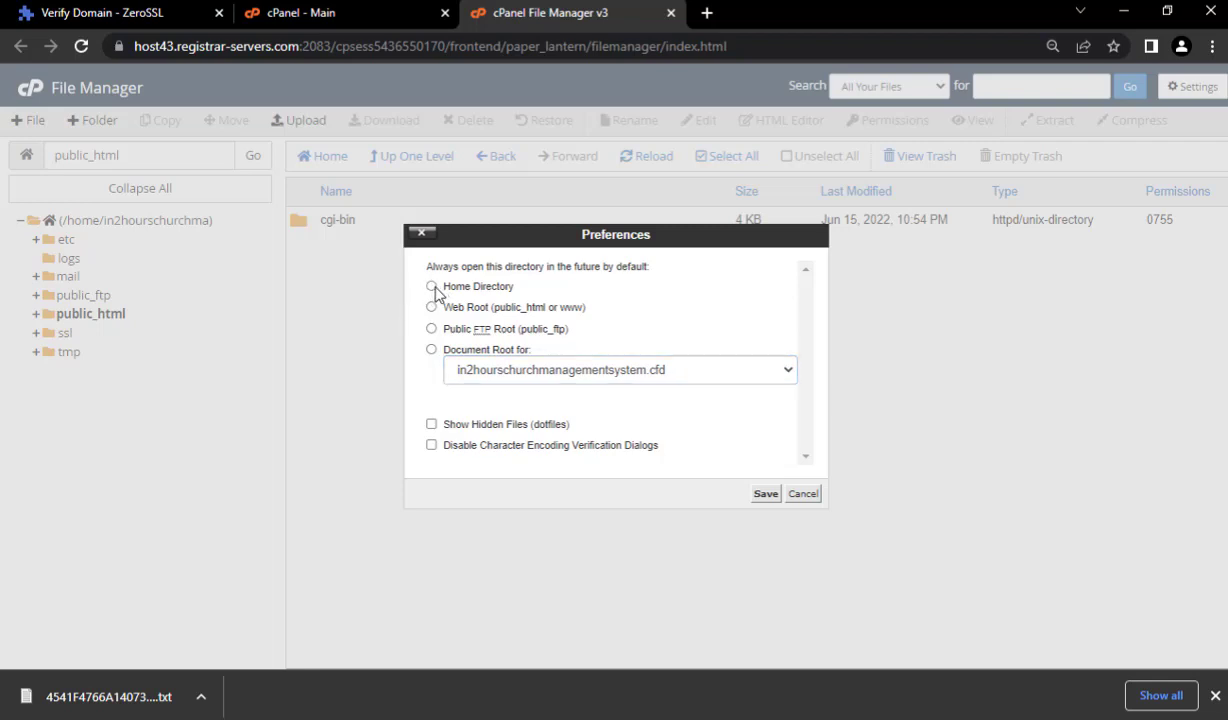
{"action": "left_click", "coordinate": [431, 424]}
{"action": "left_click", "coordinate": [762, 494]}
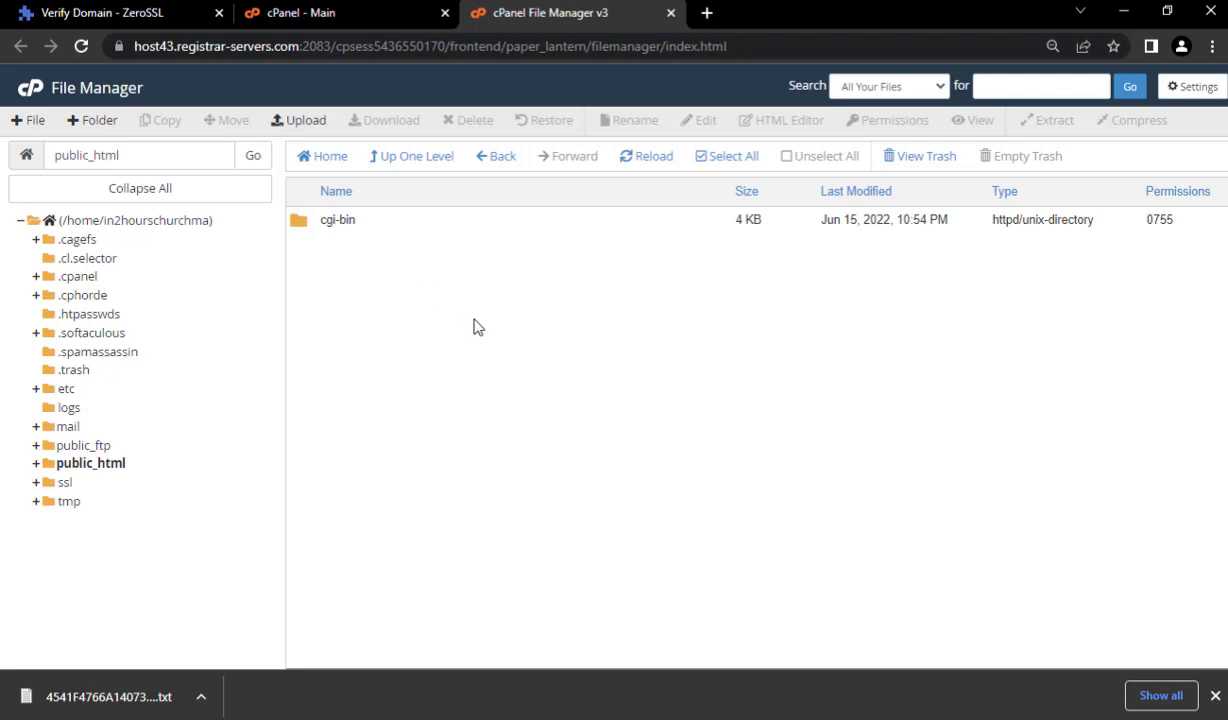
{"action": "left_click", "coordinate": [1190, 87]}
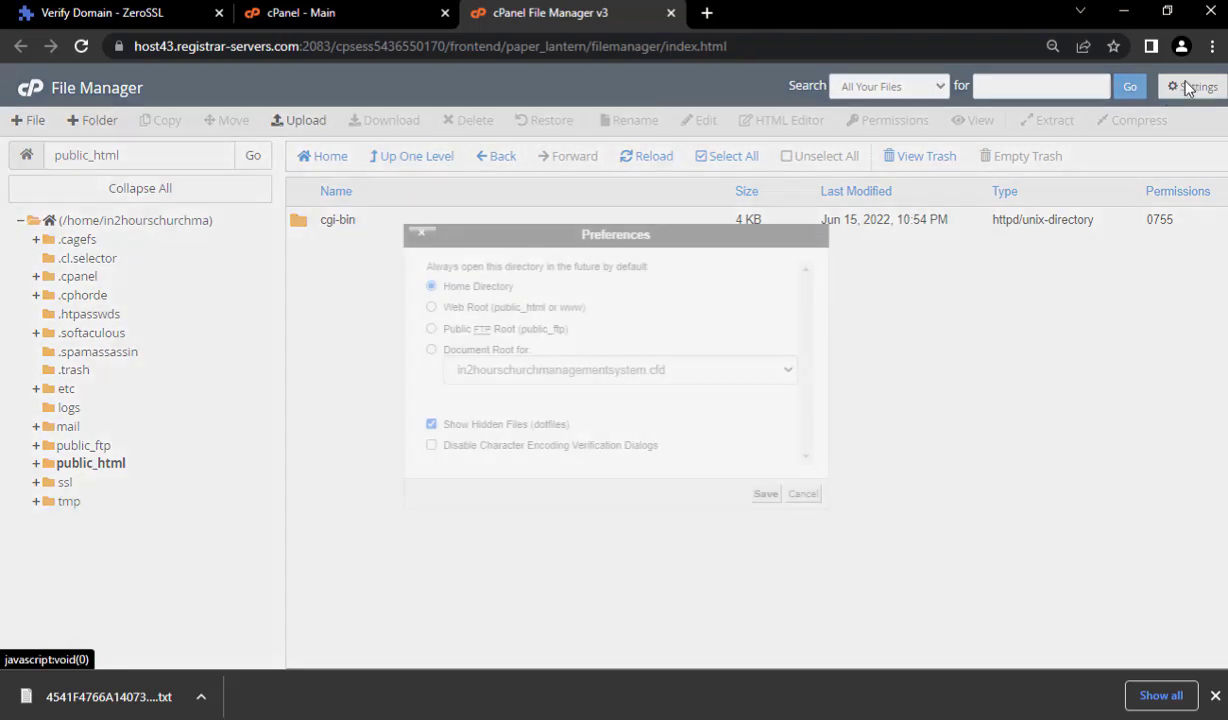
{"action": "left_click", "coordinate": [801, 494]}
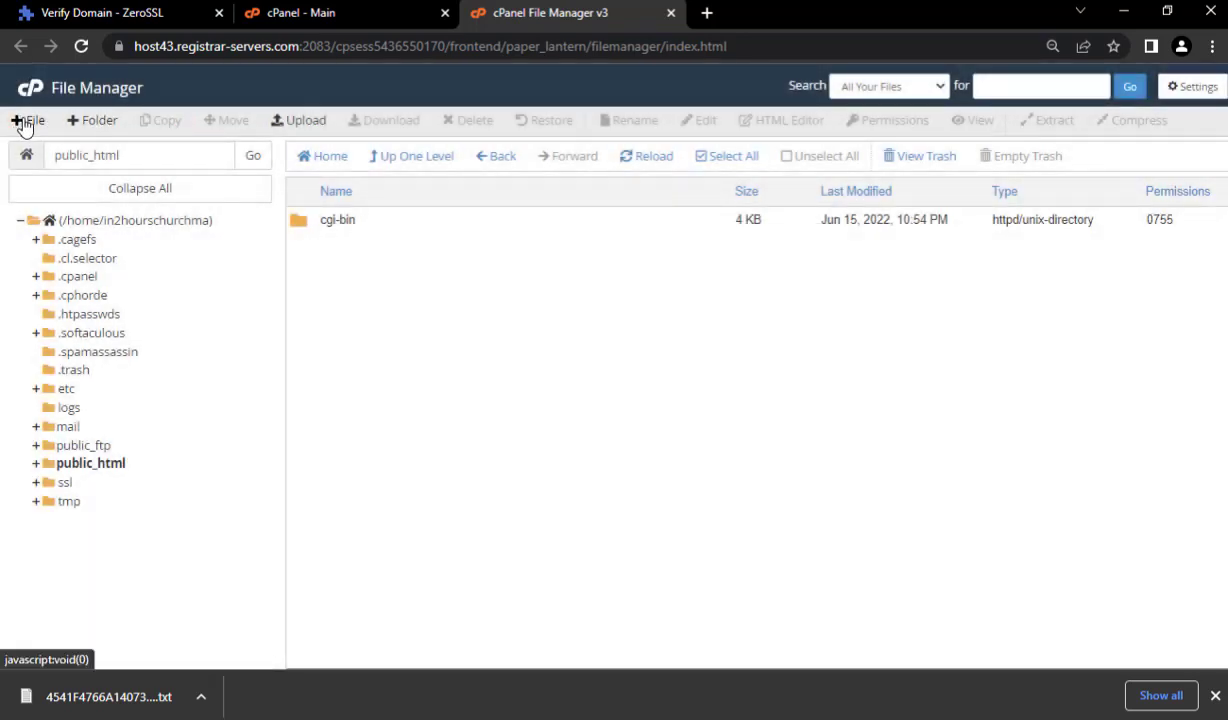
- Start a new folder in public_html named .well-known, copied from ZeroSSL's upload path
{"action": "left_click", "coordinate": [93, 124]}
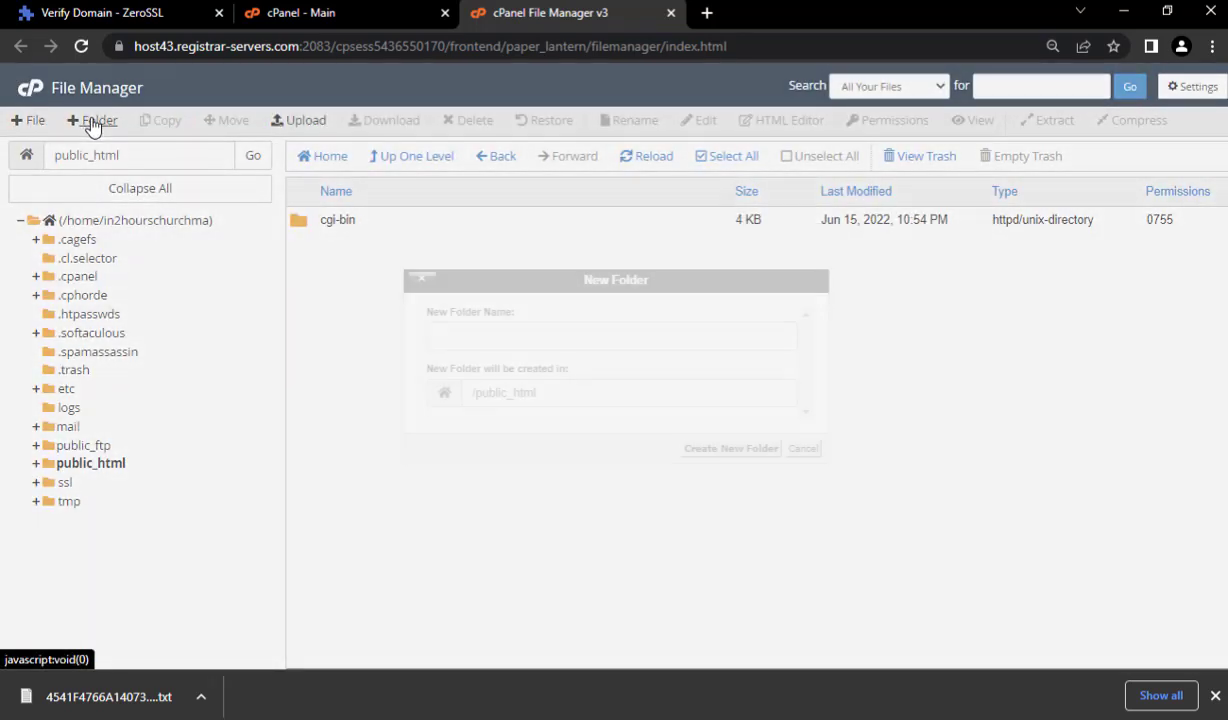
{"action": "left_click", "coordinate": [515, 334]}
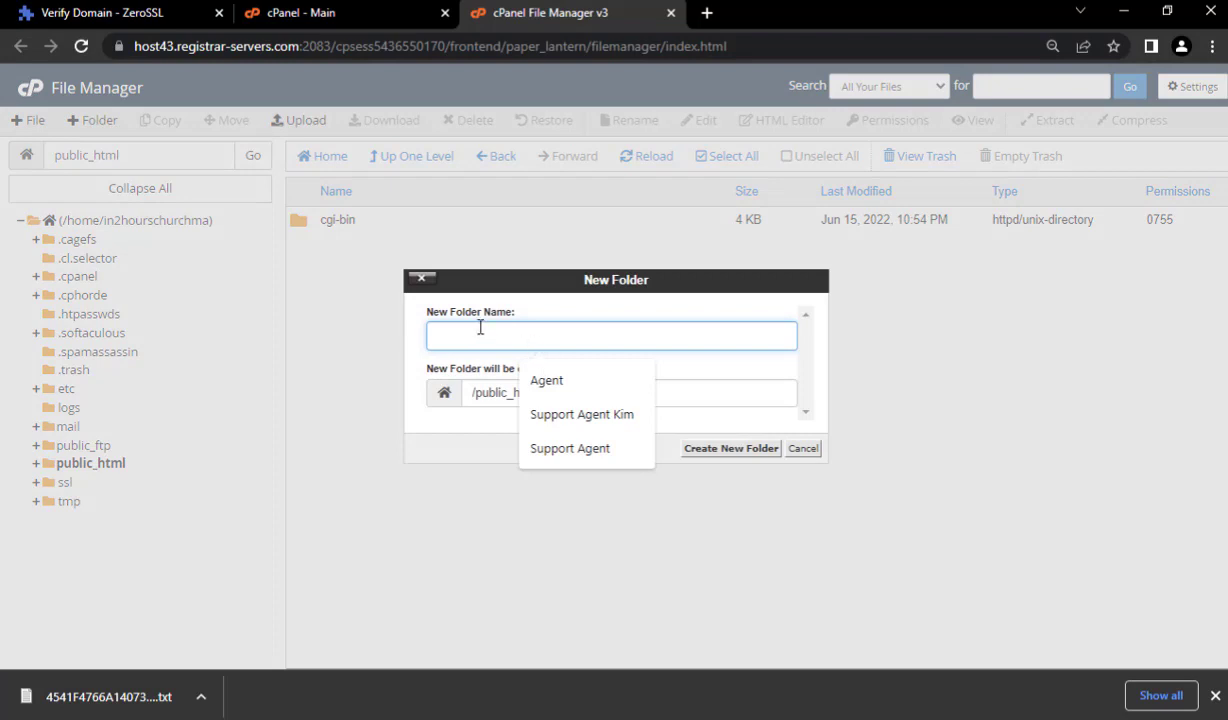
{"action": "key", "text": "Escape"}
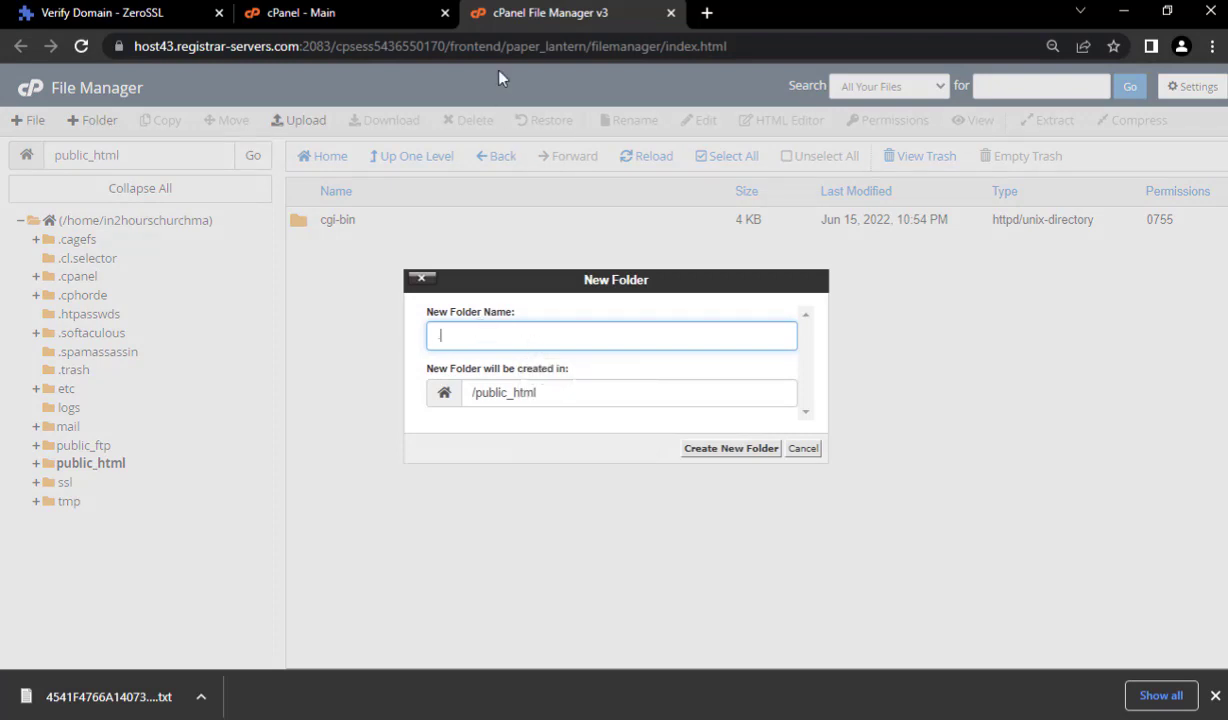
{"action": "left_click", "coordinate": [100, 12]}
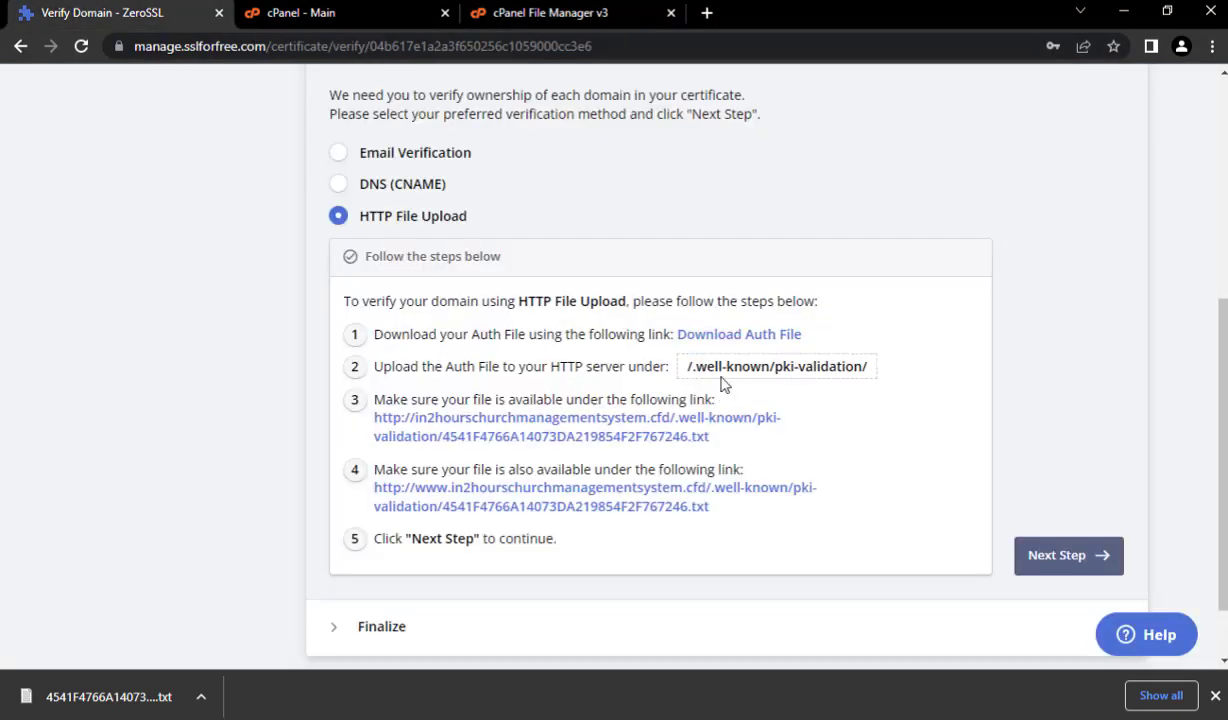
{"action": "left_click_drag", "start_coordinate": [694, 369], "coordinate": [773, 360]}
{"action": "key", "text": "ctrl+c"}
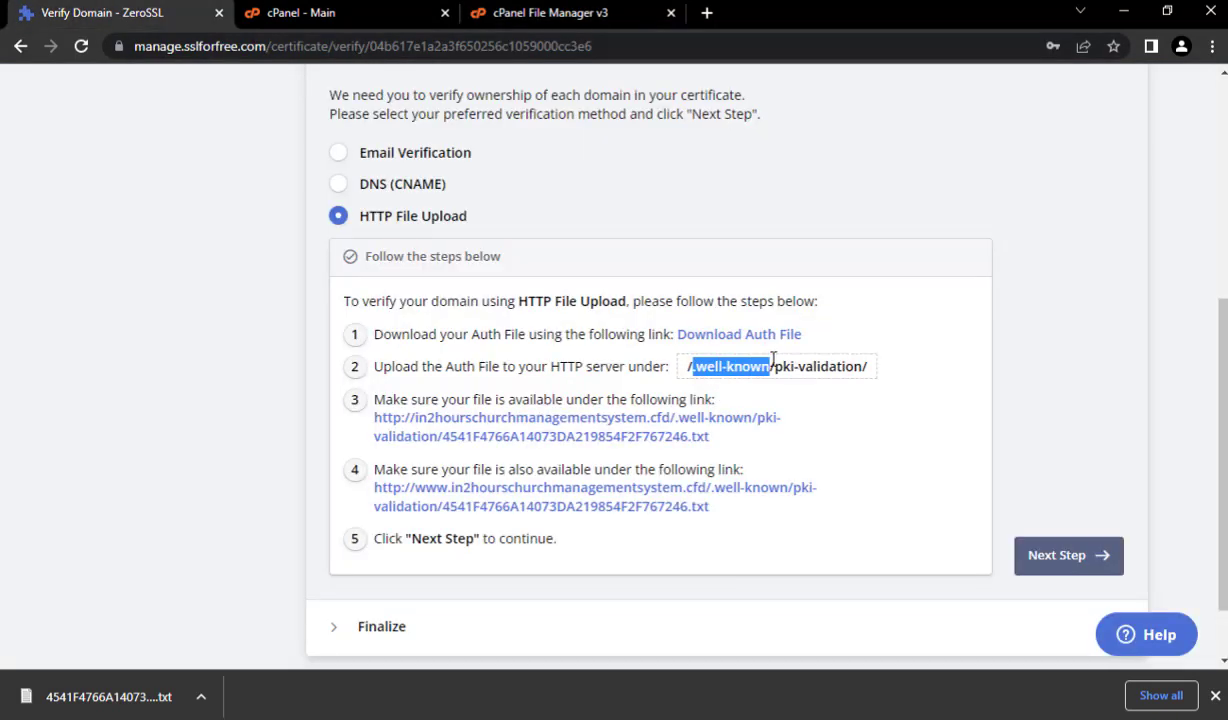
{"action": "left_click", "coordinate": [515, 12]}
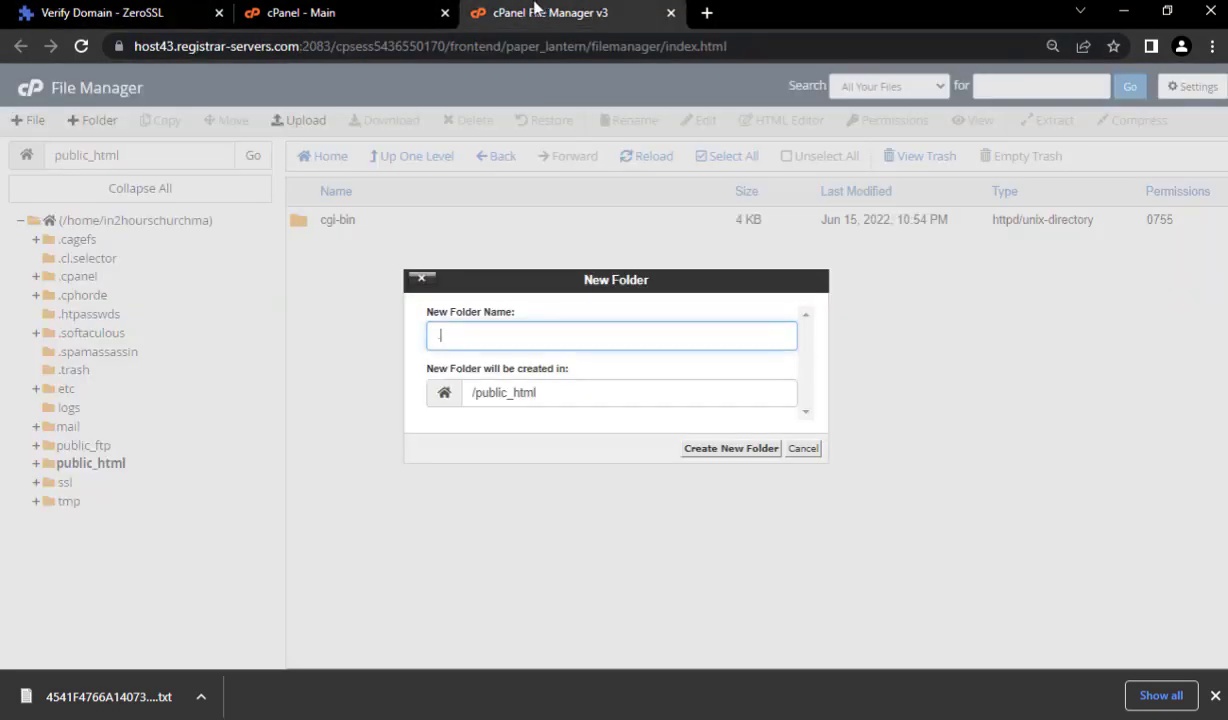
{"action": "key", "text": "ctrl+v"}
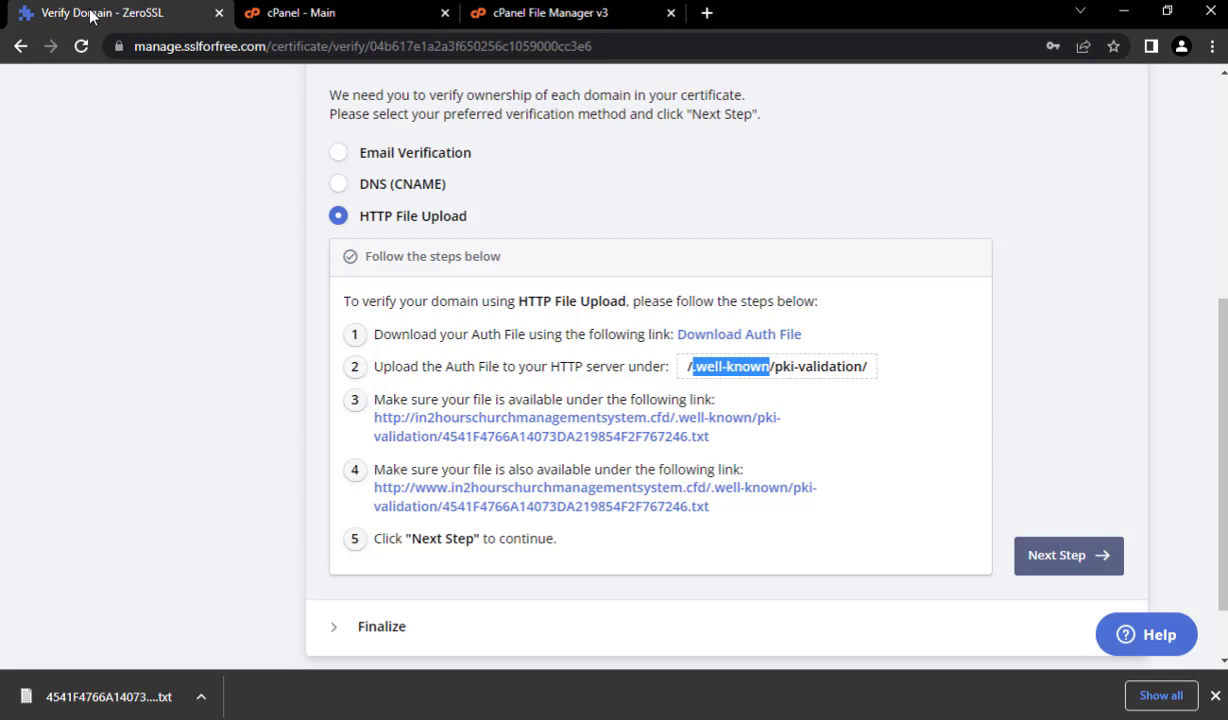
- Copy 'pki-validation' from the ZeroSSL path and create the .well-known folder
{"action": "left_click", "coordinate": [110, 12]}
{"action": "left_click_drag", "start_coordinate": [776, 366], "coordinate": [865, 366]}
{"action": "key", "text": "ctrl+c"}
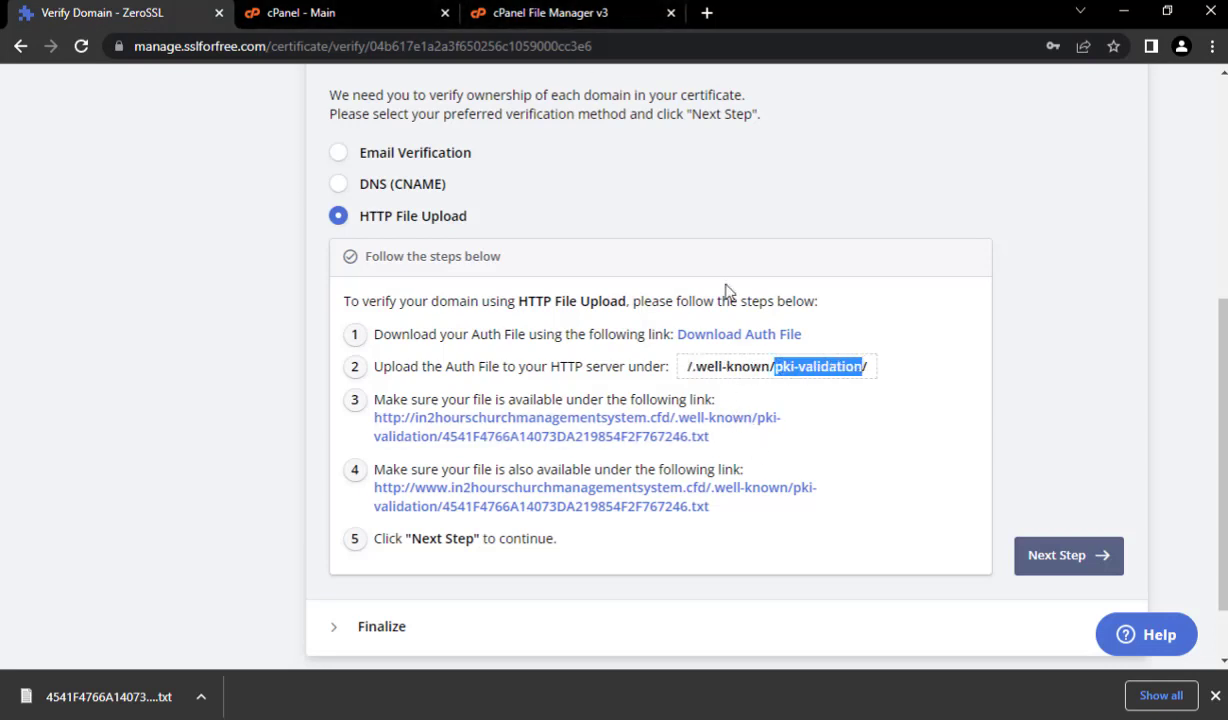
{"action": "left_click", "coordinate": [540, 12]}
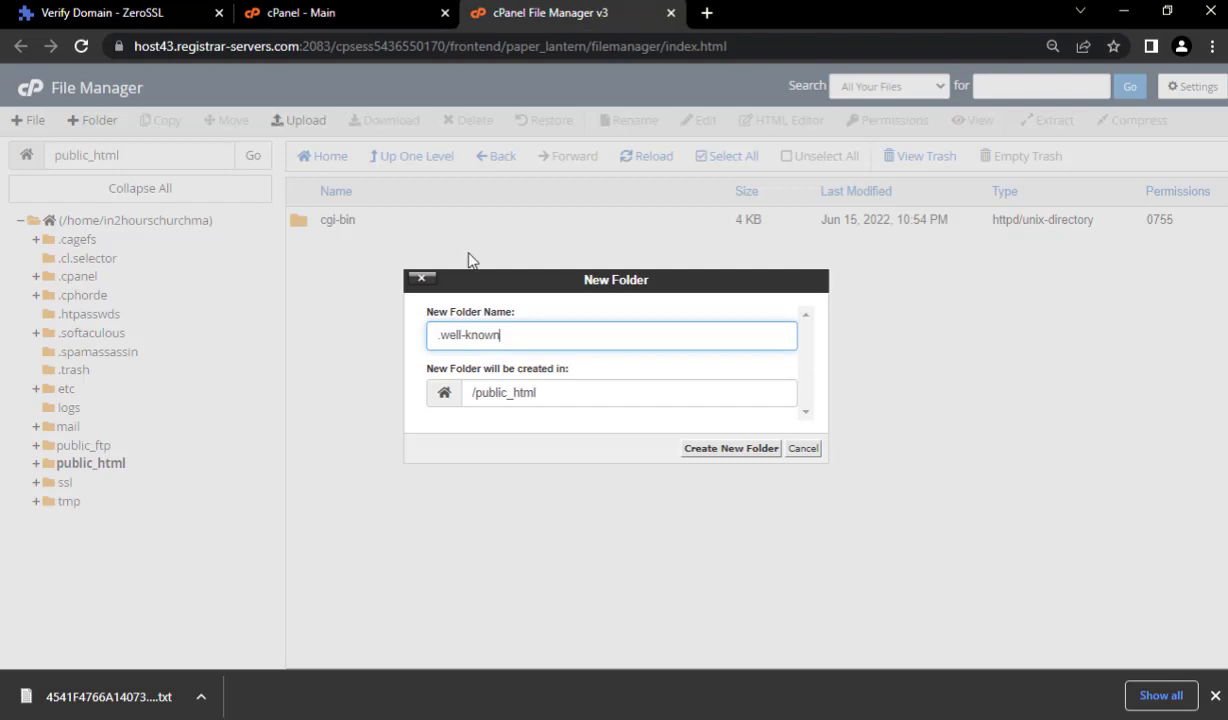
{"action": "left_click", "coordinate": [725, 450]}
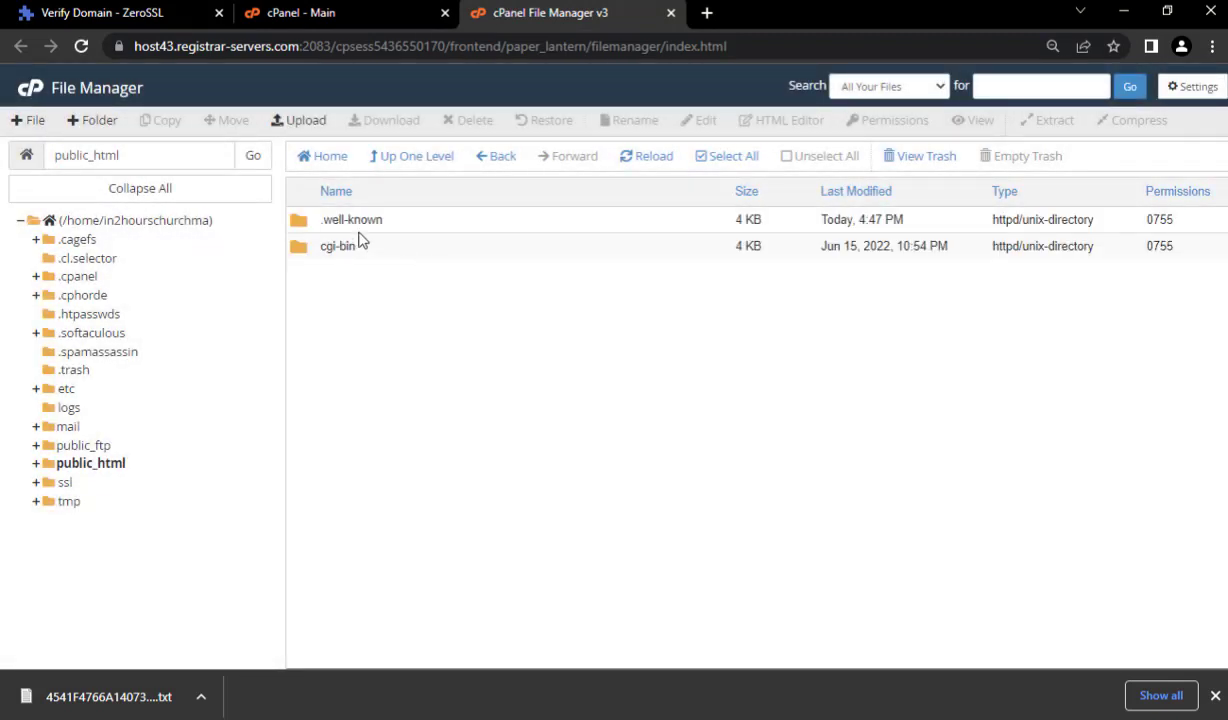
- Inside .well-known, create a folder named pki-validation and open it
{"action": "double_click", "coordinate": [403, 222]}
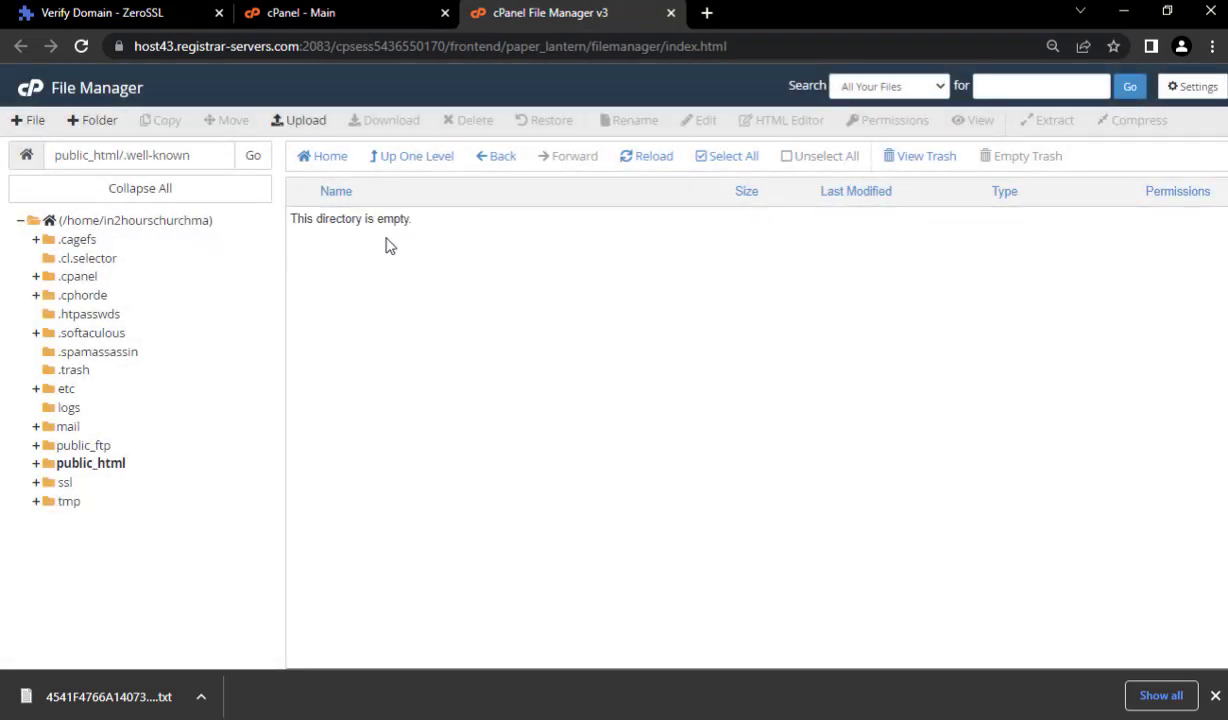
{"action": "left_click", "coordinate": [94, 120]}
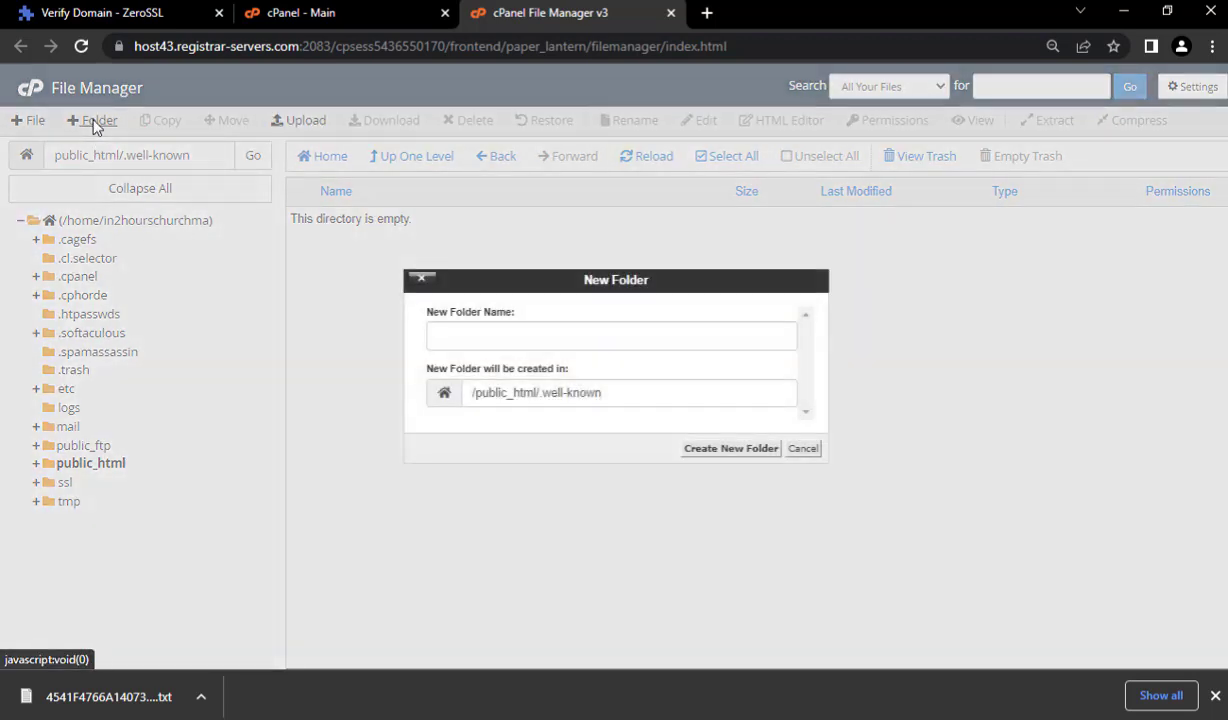
{"action": "left_click", "coordinate": [515, 336]}
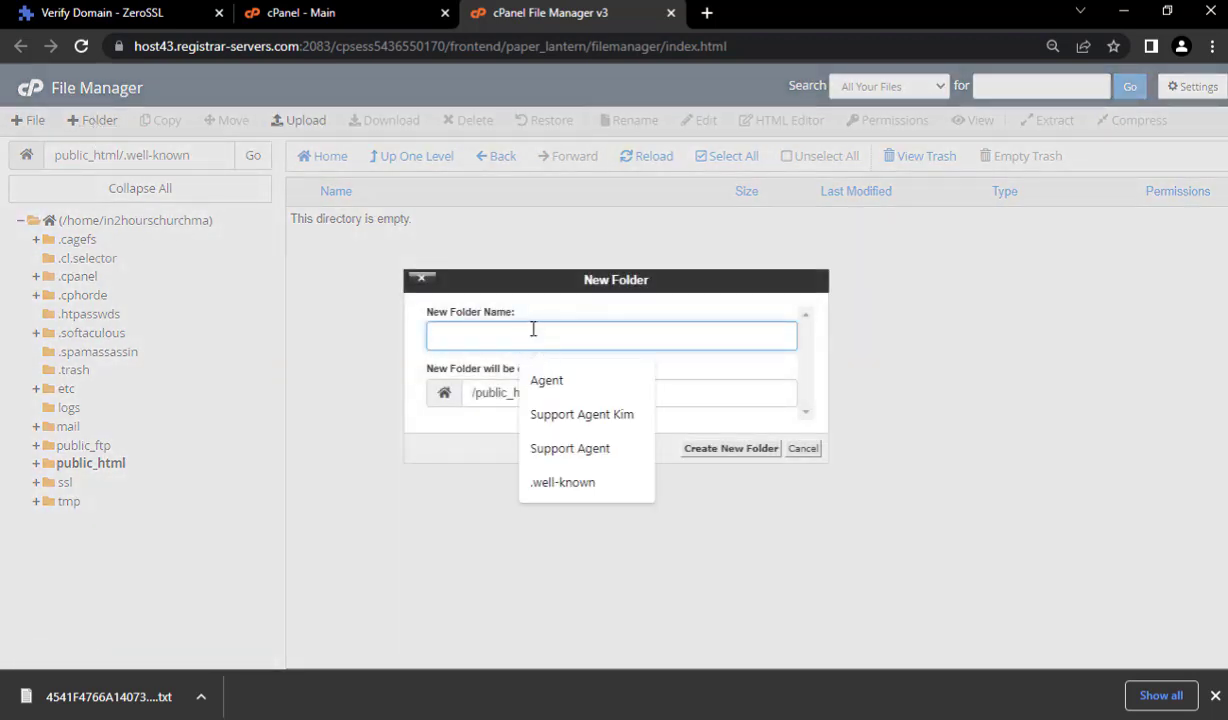
{"action": "key", "text": "ctrl+v"}
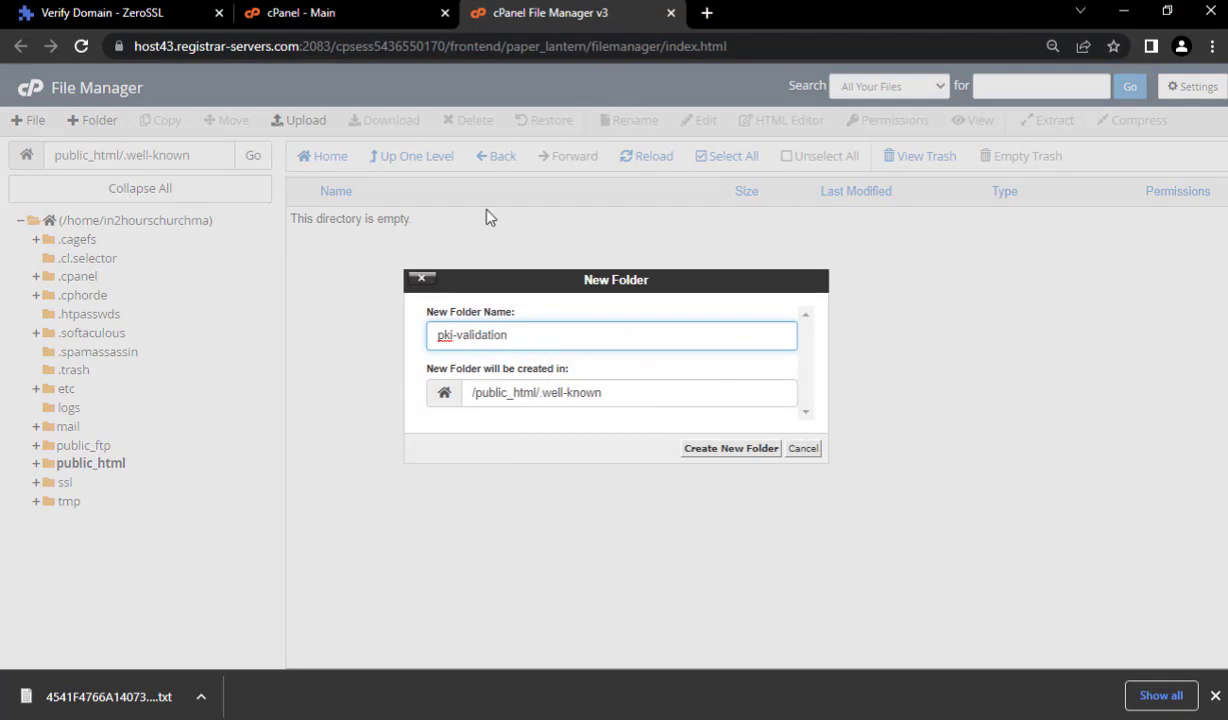
{"action": "left_click", "coordinate": [102, 13]}
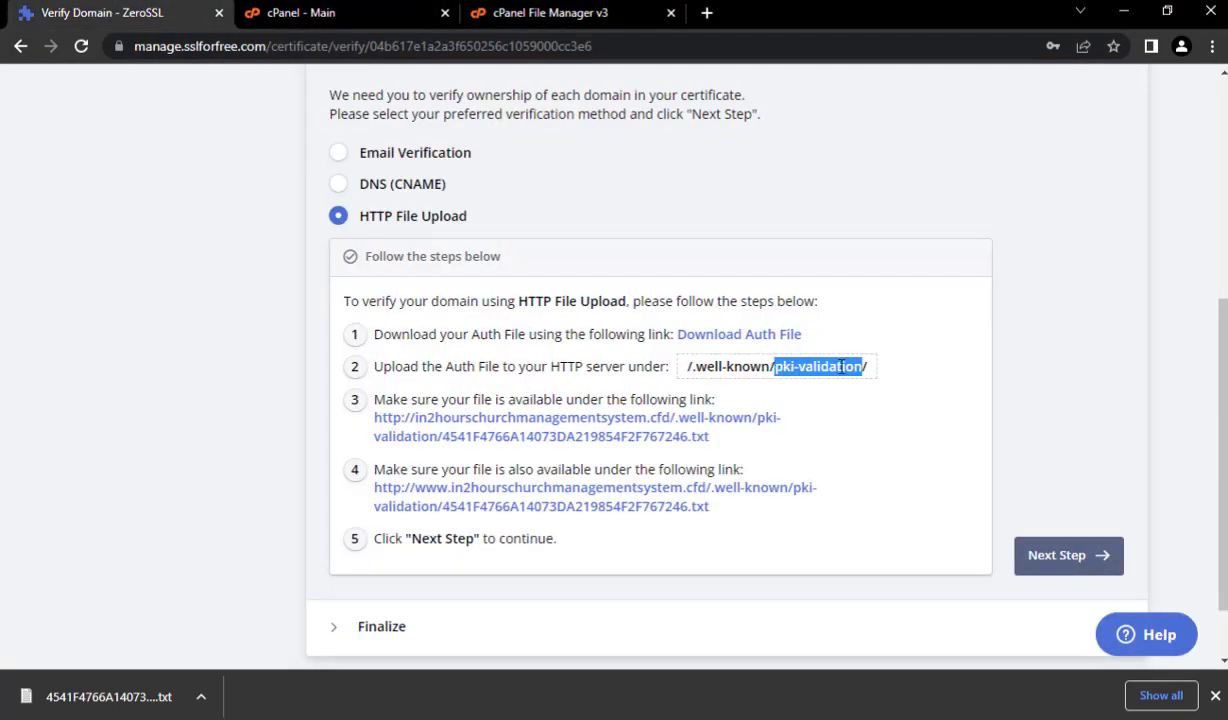
{"action": "left_click", "coordinate": [510, 14]}
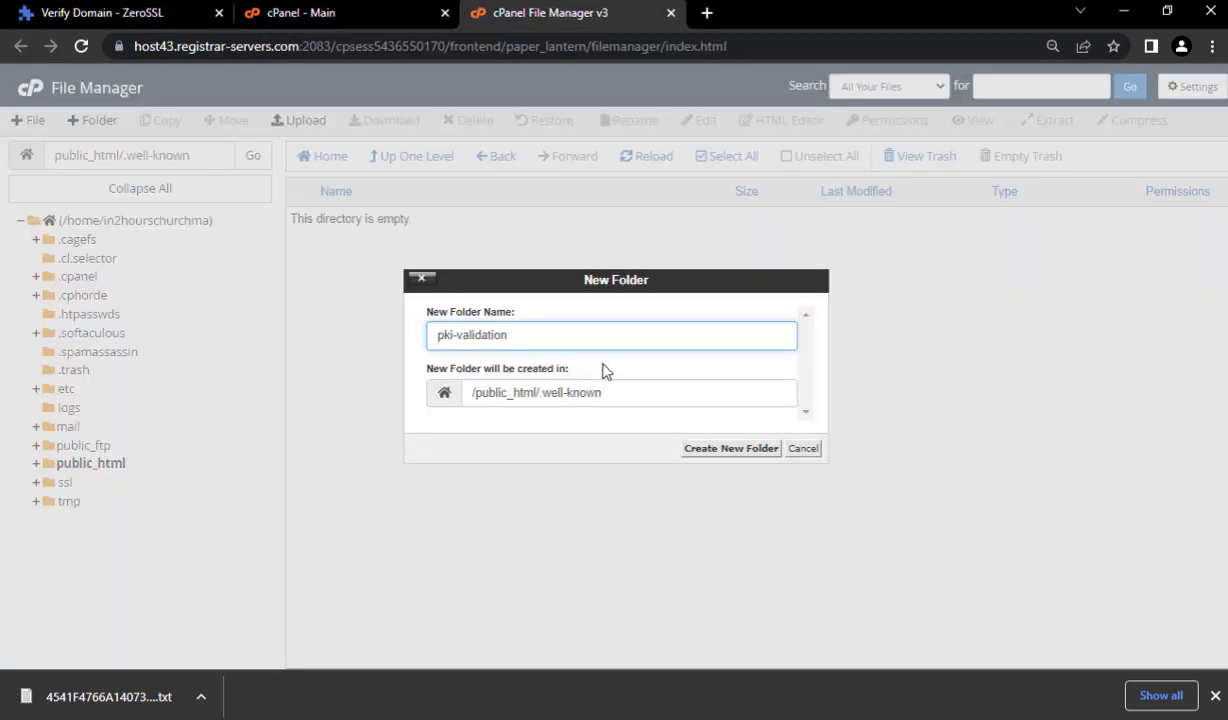
{"action": "left_click", "coordinate": [727, 451]}
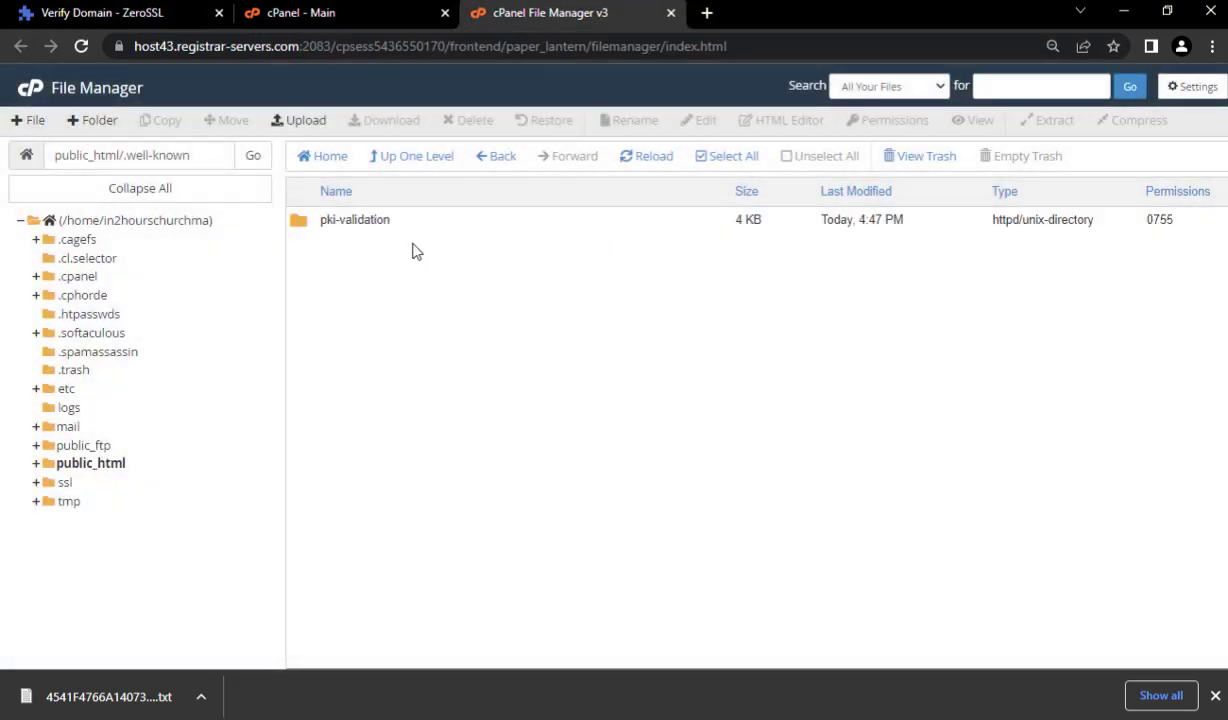
{"action": "double_click", "coordinate": [395, 219]}
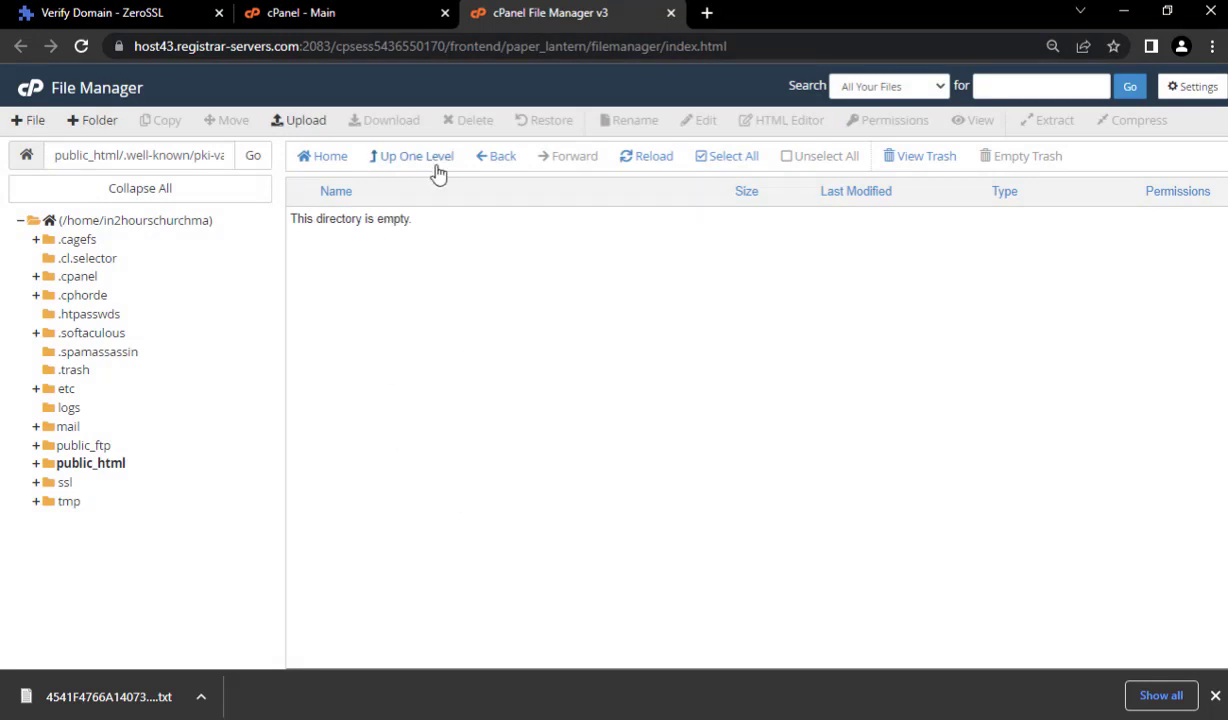
- Upload 4541F4766A14073DA219854F2F767246.txt into pki-validation and return to the folder listing
{"action": "left_click", "coordinate": [302, 122]}
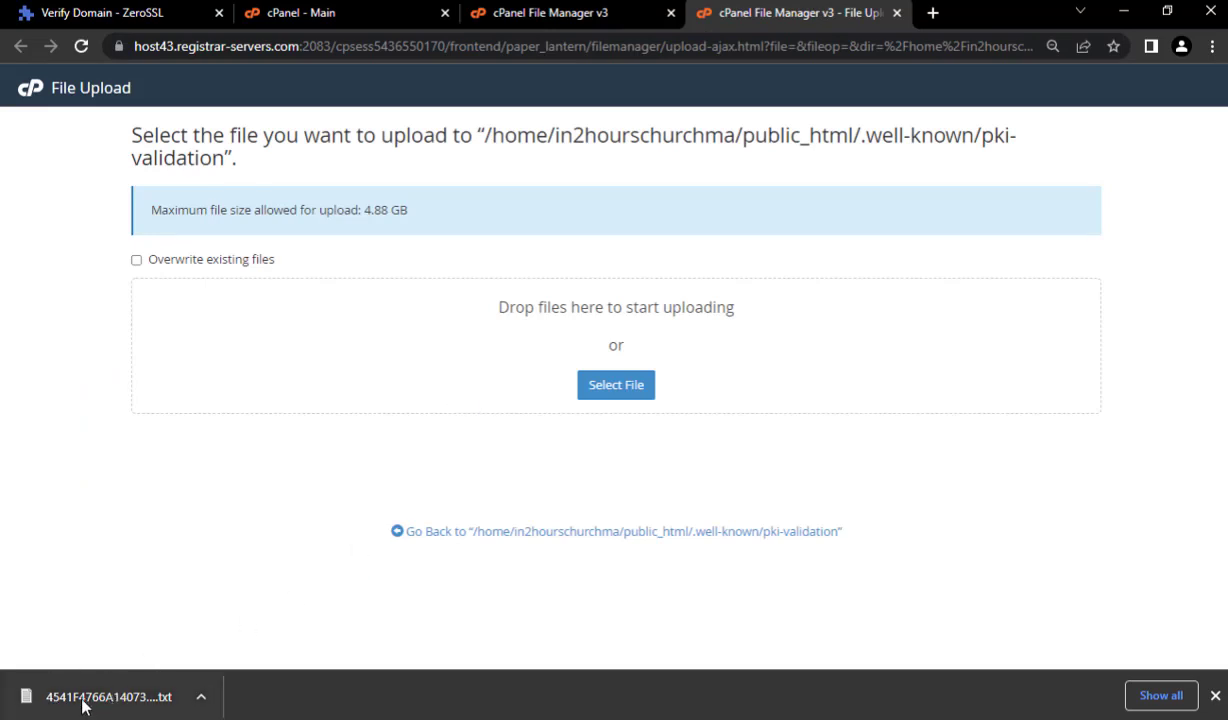
{"action": "left_click_drag", "start_coordinate": [84, 705], "coordinate": [605, 332]}
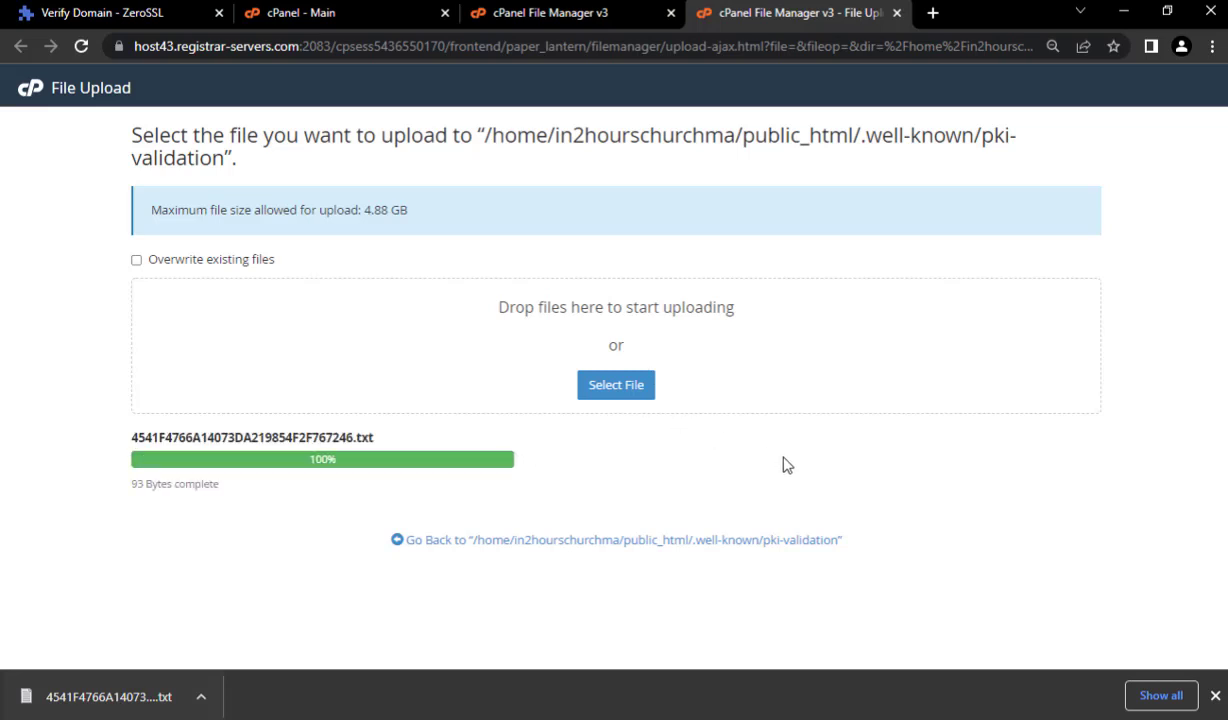
{"action": "left_click", "coordinate": [600, 541]}
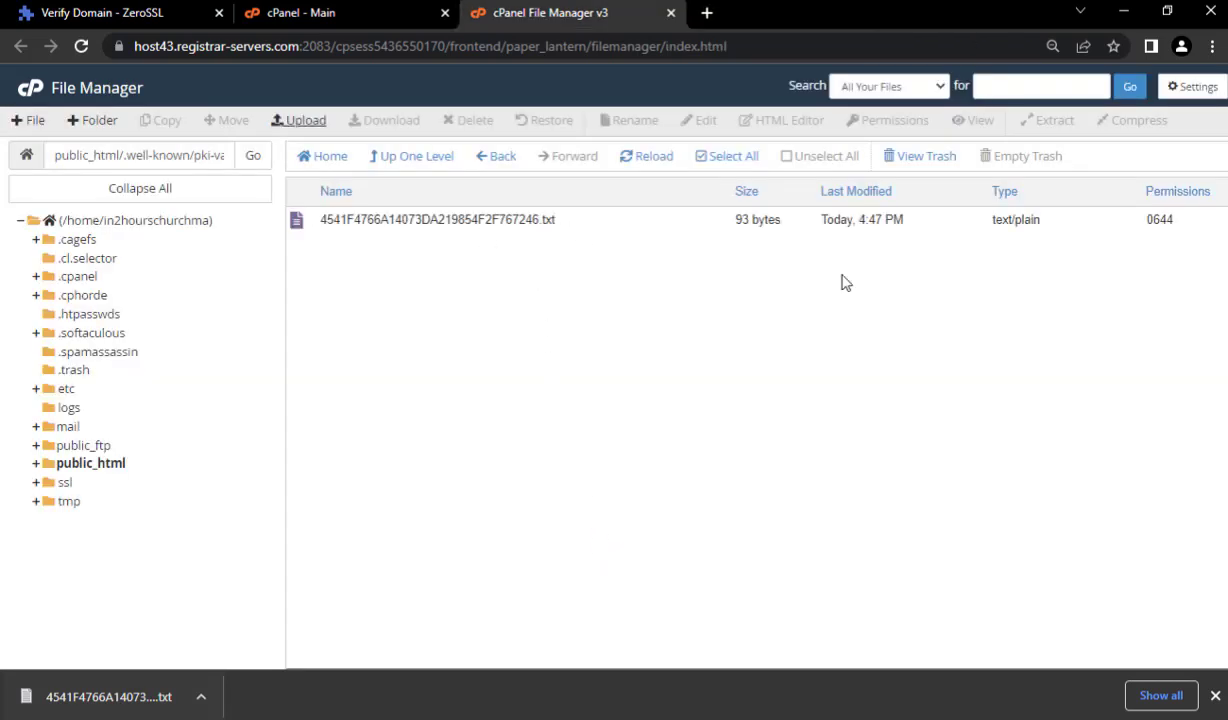
- Confirm the auth file loads at both the domain and www validation links, then continue to Finalize
{"action": "left_click", "coordinate": [66, 8]}
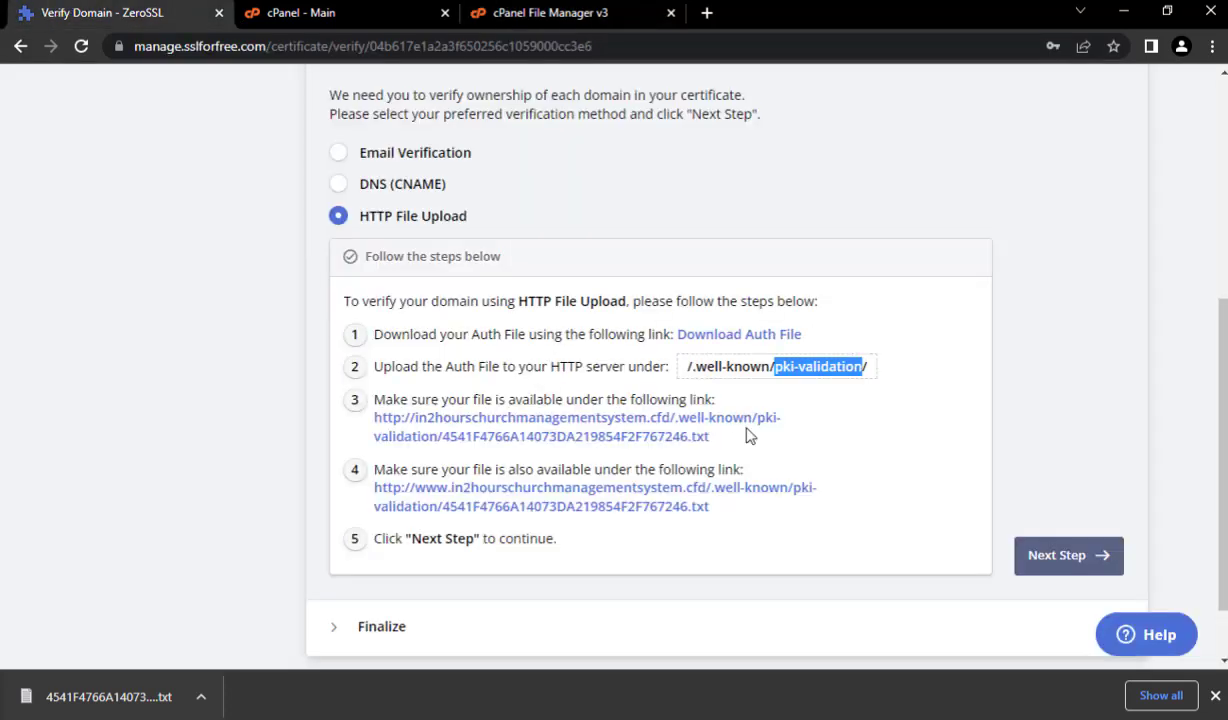
{"action": "left_click", "coordinate": [812, 399]}
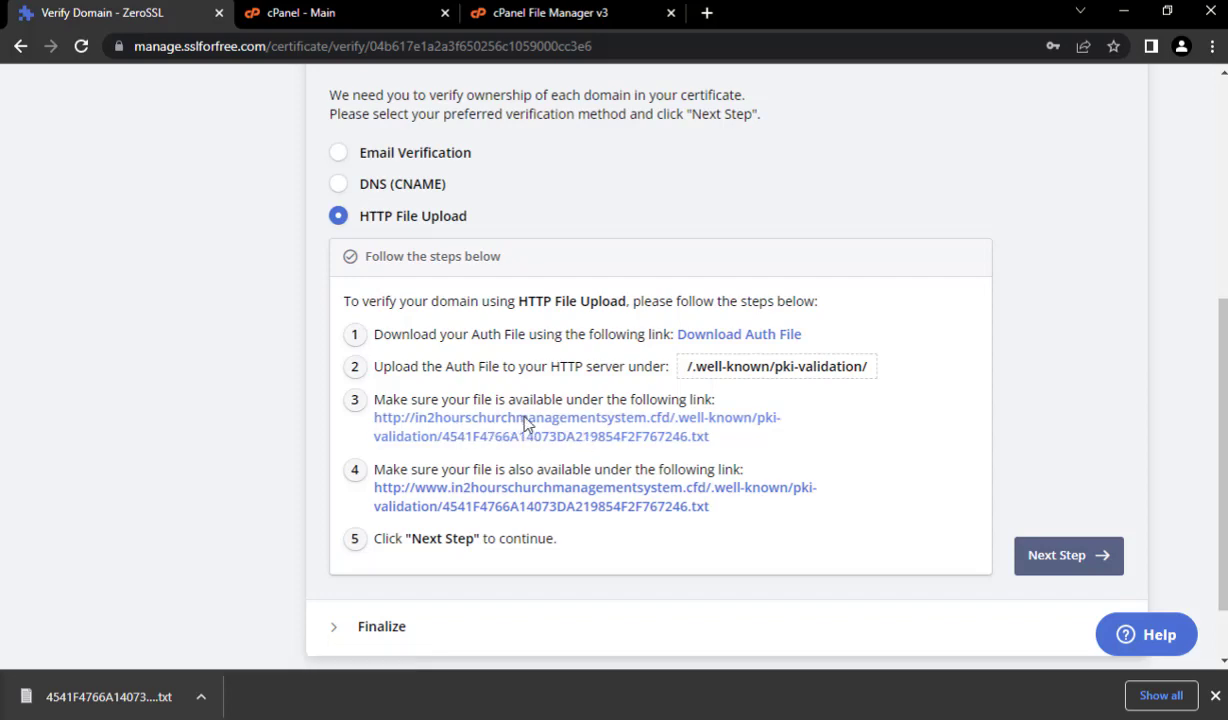
{"action": "left_click", "coordinate": [526, 422]}
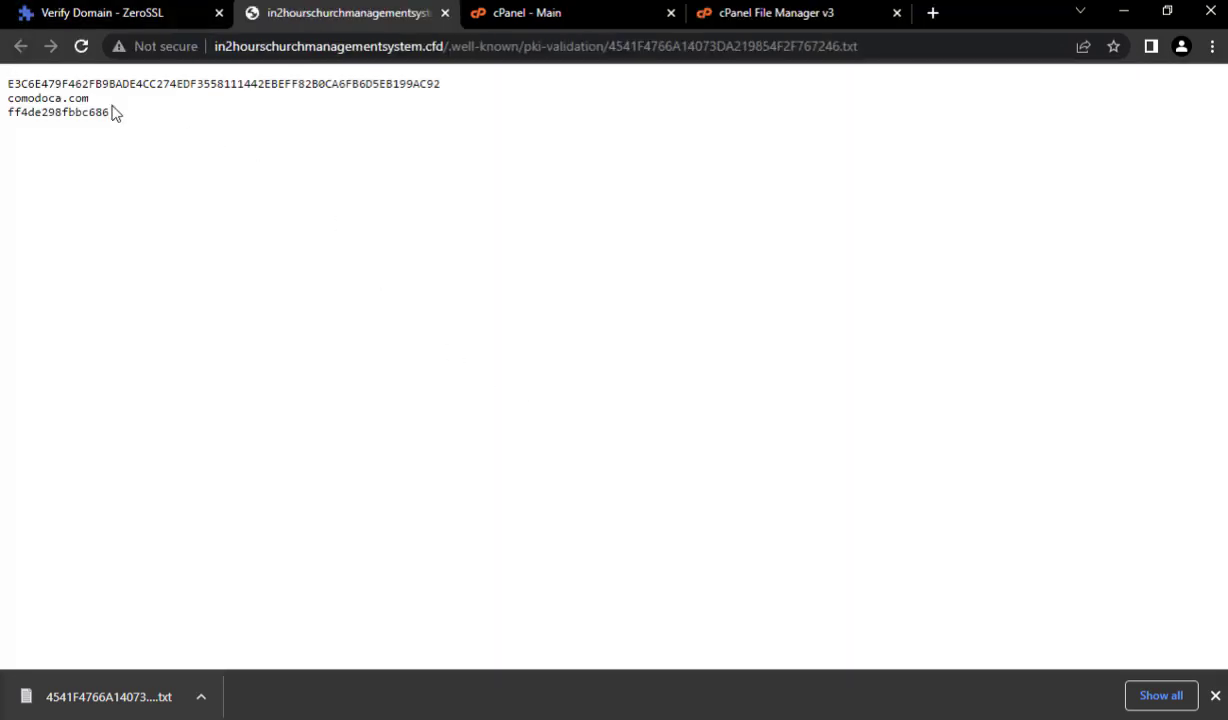
{"action": "left_click", "coordinate": [445, 13]}
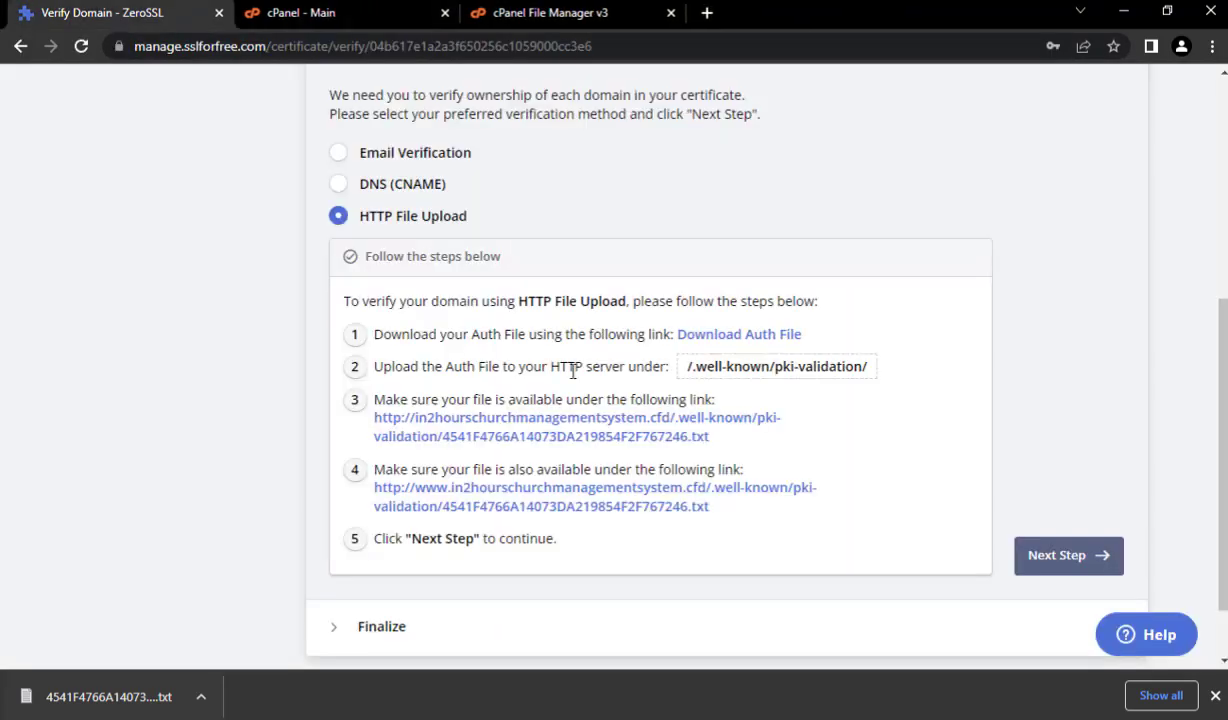
{"action": "left_click", "coordinate": [617, 511]}
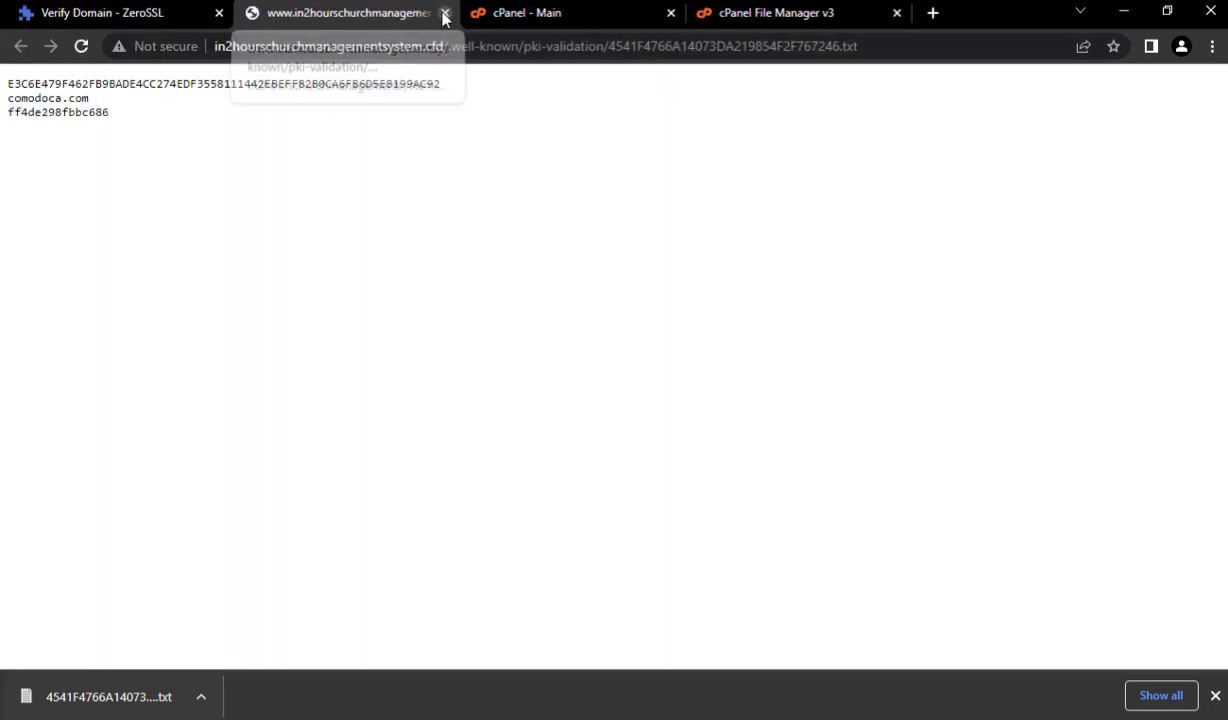
{"action": "left_click", "coordinate": [445, 13]}
{"action": "scroll", "coordinate": [800, 511], "scroll_direction": "down", "scroll_amount": 1}
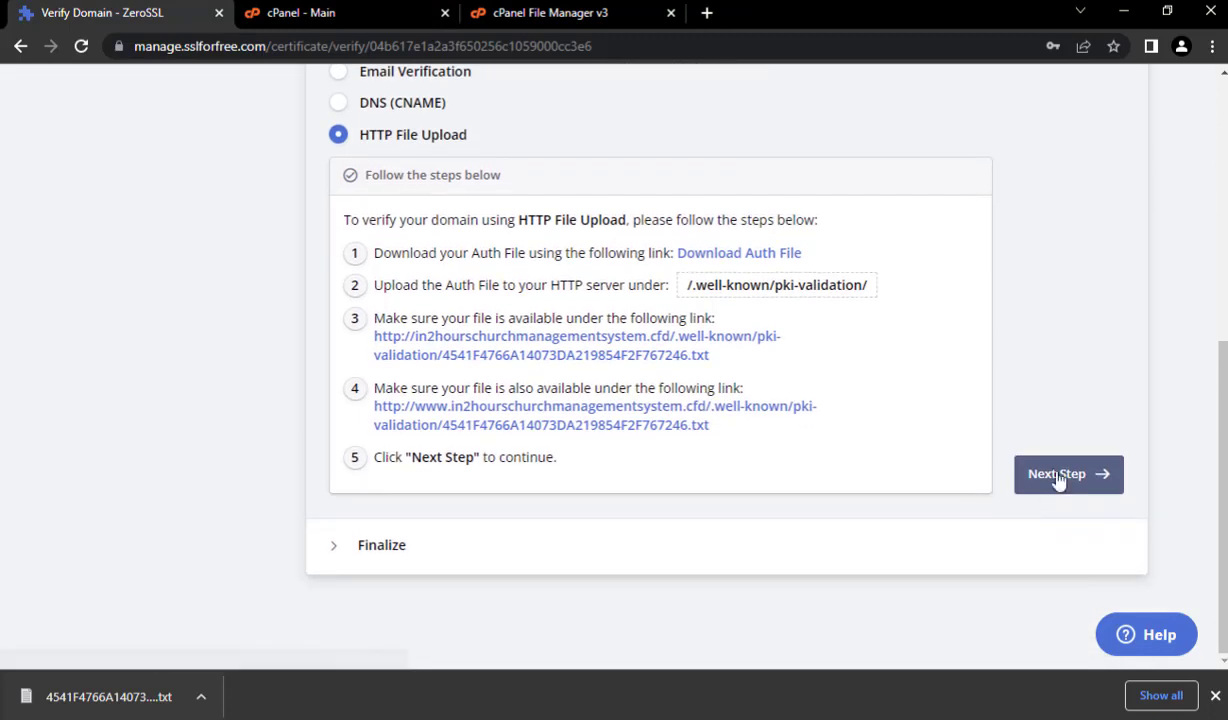
{"action": "left_click", "coordinate": [1030, 475]}
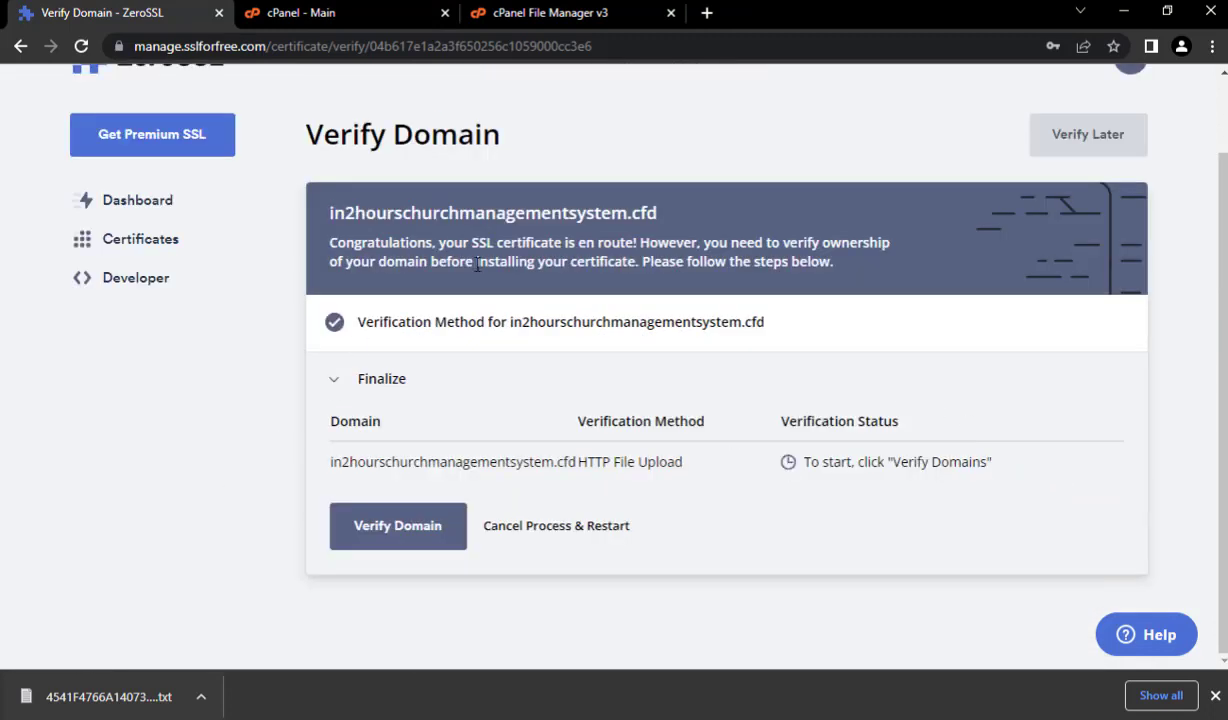
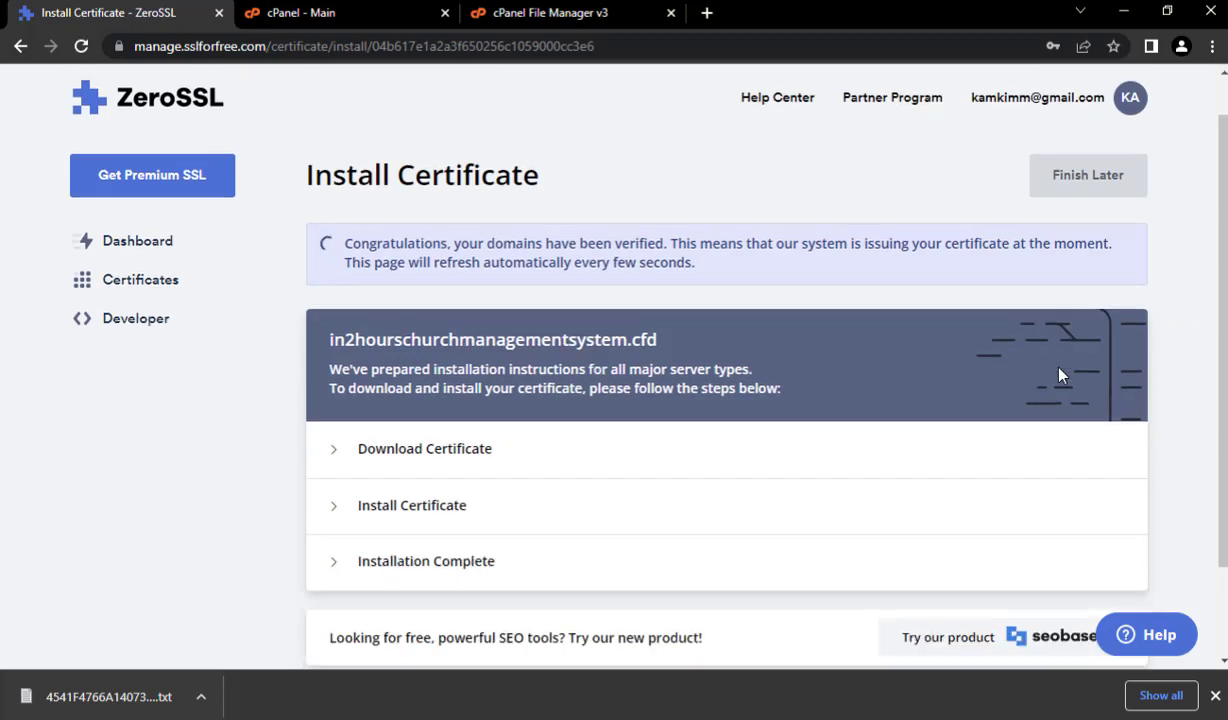
- Download the issued ZeroSSL certificate for in2hourschurchmanagementsystem.cfd as a .zip file
{"action": "scroll", "coordinate": [771, 397], "scroll_direction": "down", "scroll_amount": 2}
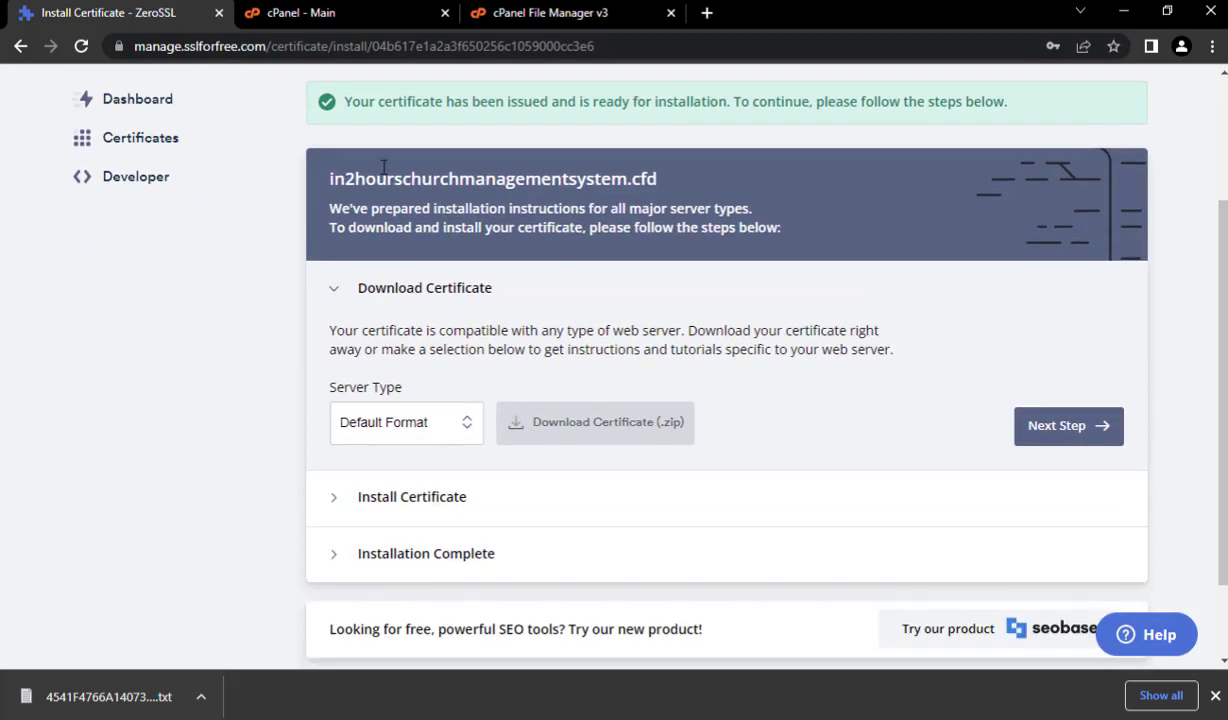
{"action": "scroll", "coordinate": [350, 190], "scroll_direction": "up", "scroll_amount": 1}
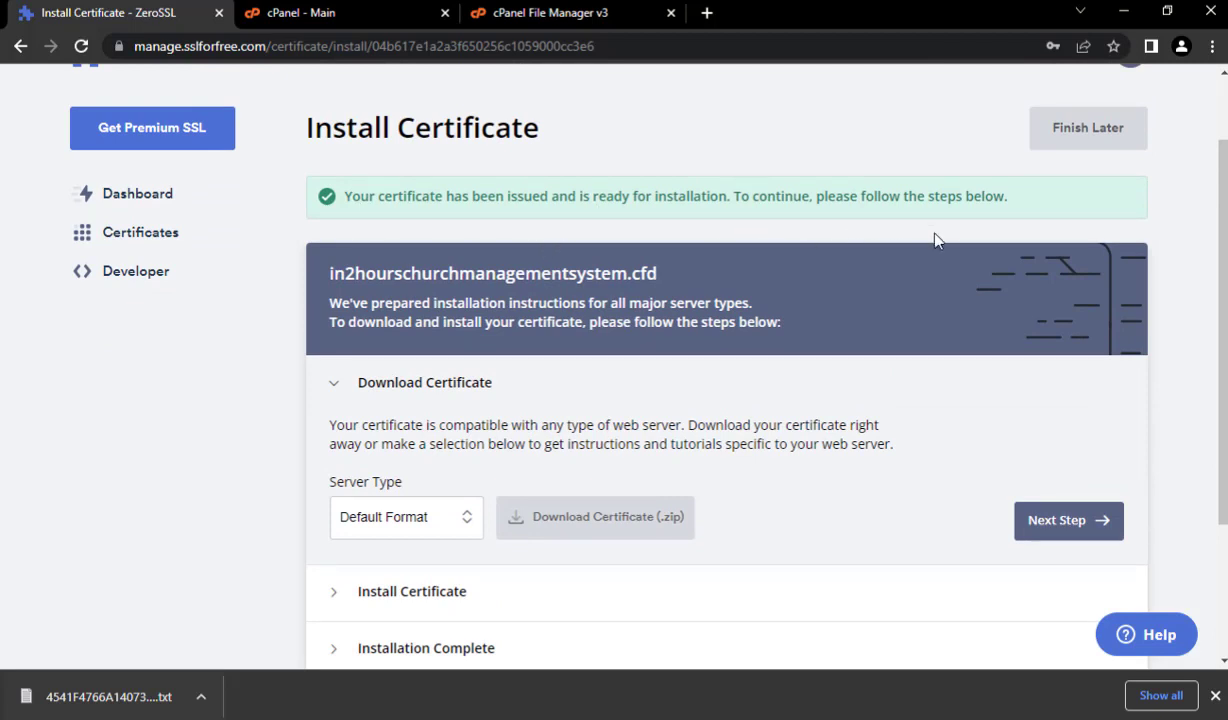
{"action": "scroll", "coordinate": [831, 261], "scroll_direction": "down", "scroll_amount": 2}
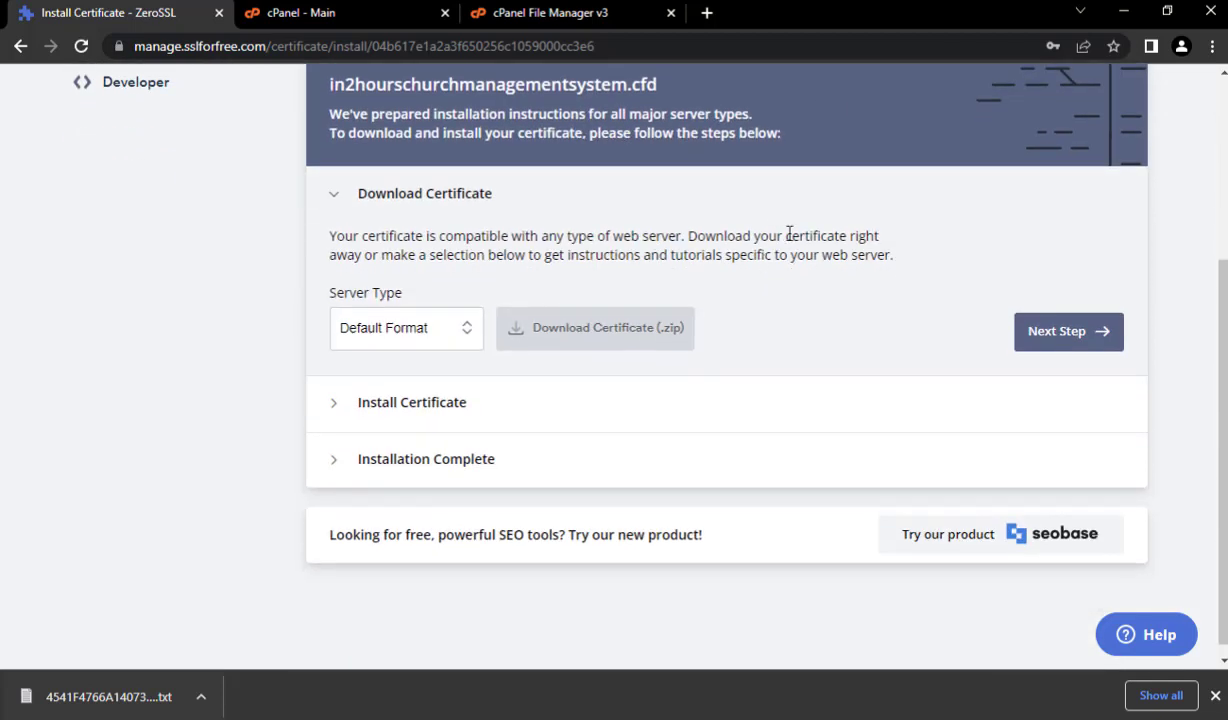
{"action": "left_click", "coordinate": [592, 330]}
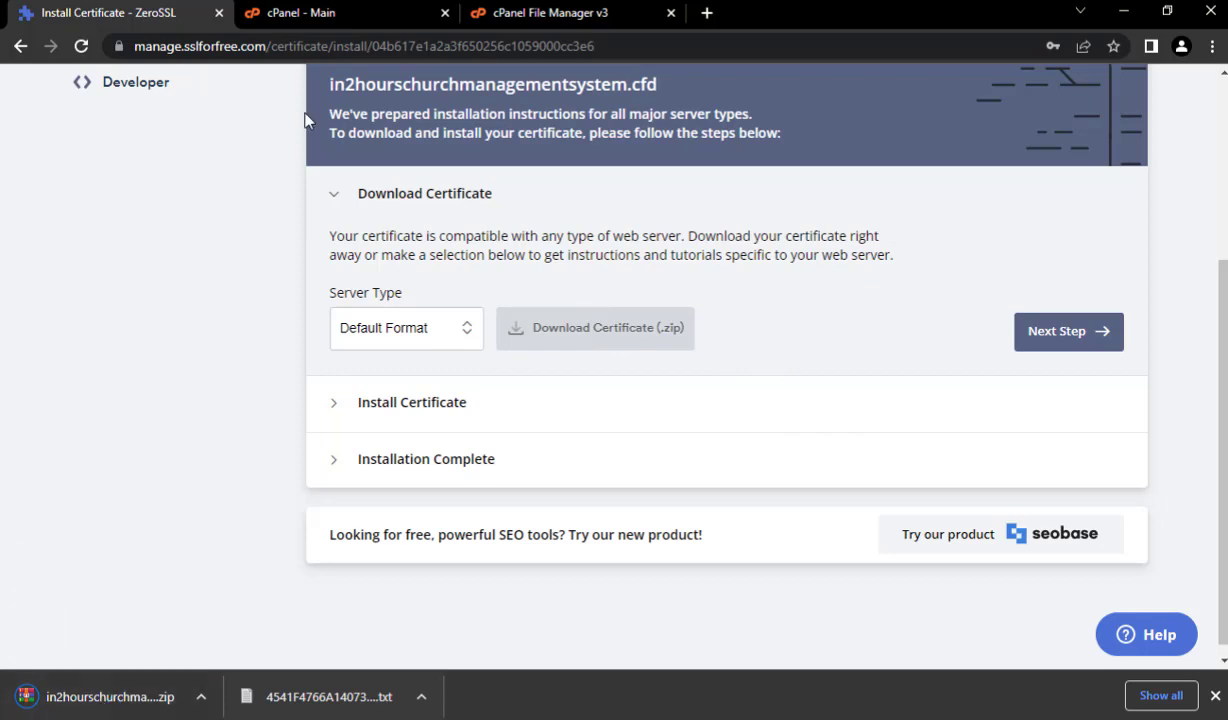
{"action": "left_click", "coordinate": [378, 12]}
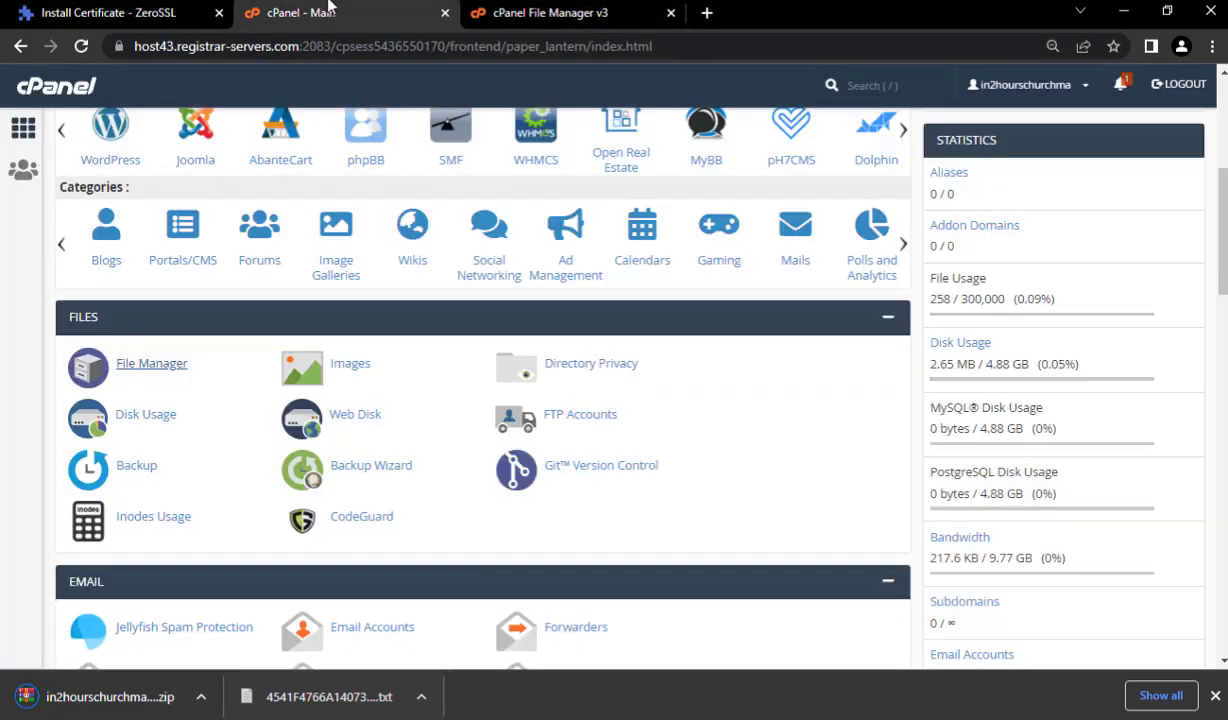
- From cPanel's SSL/TLS manager, open the Private Keys and Certificates pages in separate tabs
{"action": "scroll", "coordinate": [400, 390], "scroll_direction": "down", "scroll_amount": 3}
{"action": "scroll", "coordinate": [458, 436], "scroll_direction": "down", "scroll_amount": 5}
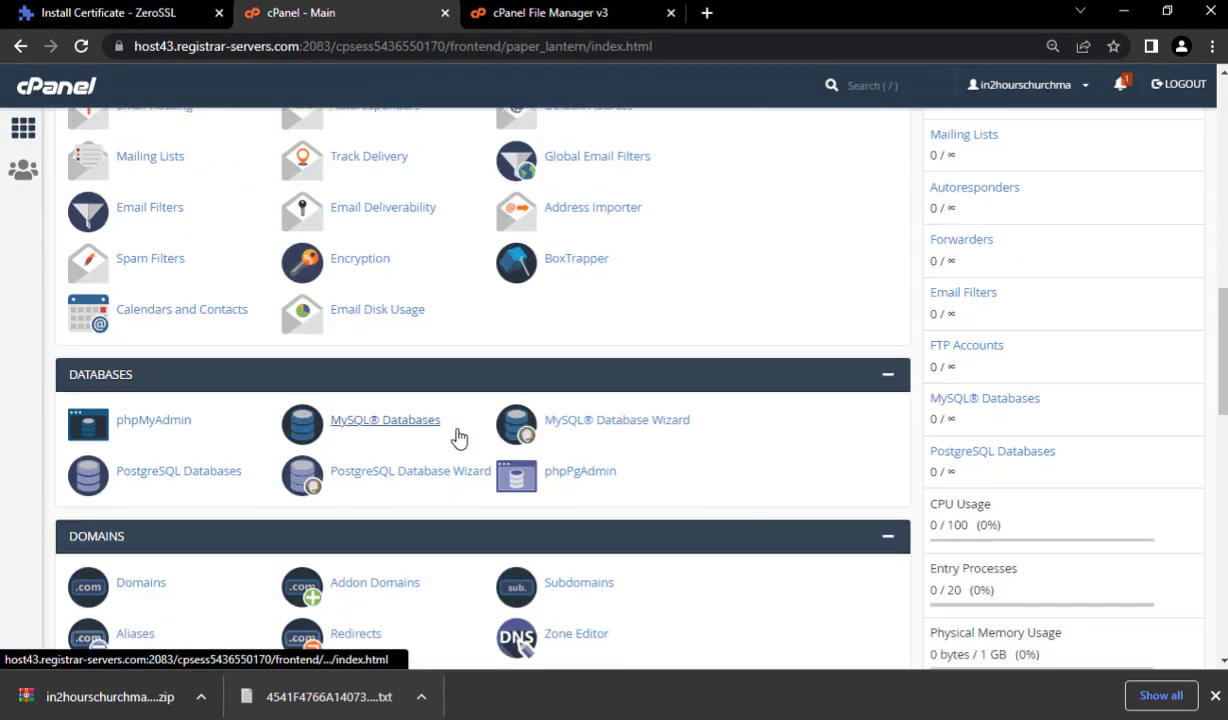
{"action": "scroll", "coordinate": [553, 380], "scroll_direction": "down", "scroll_amount": 3}
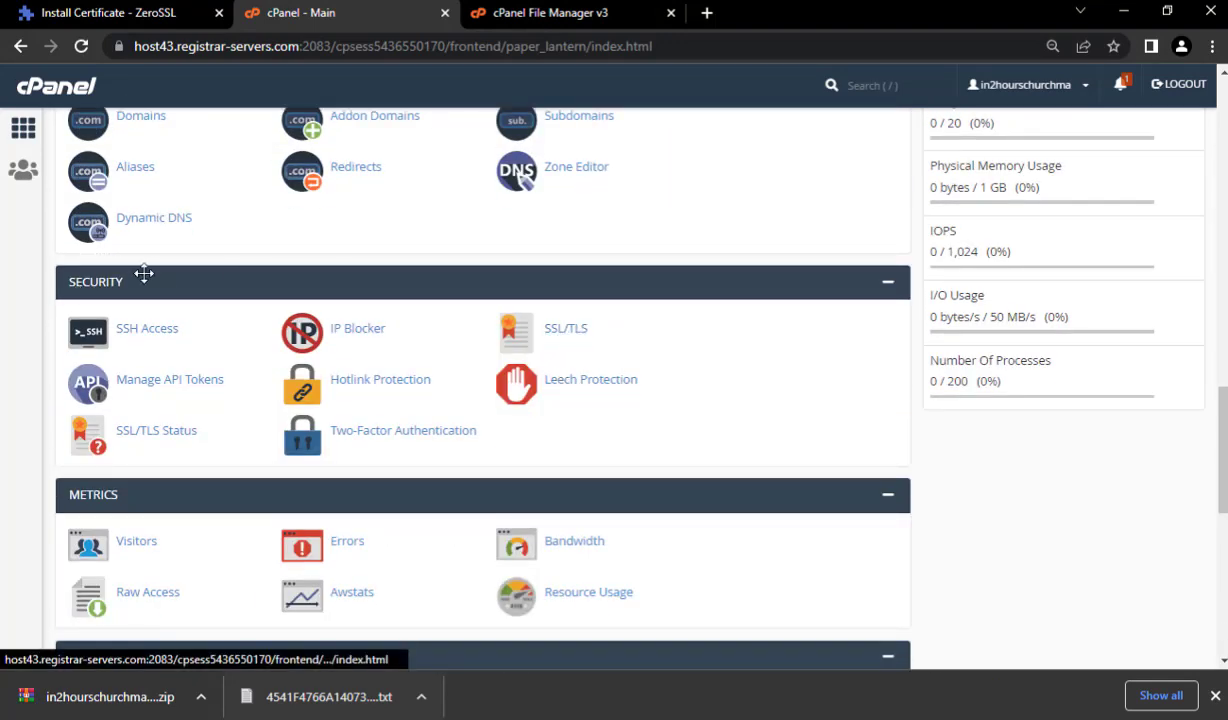
{"action": "left_click", "coordinate": [566, 330]}
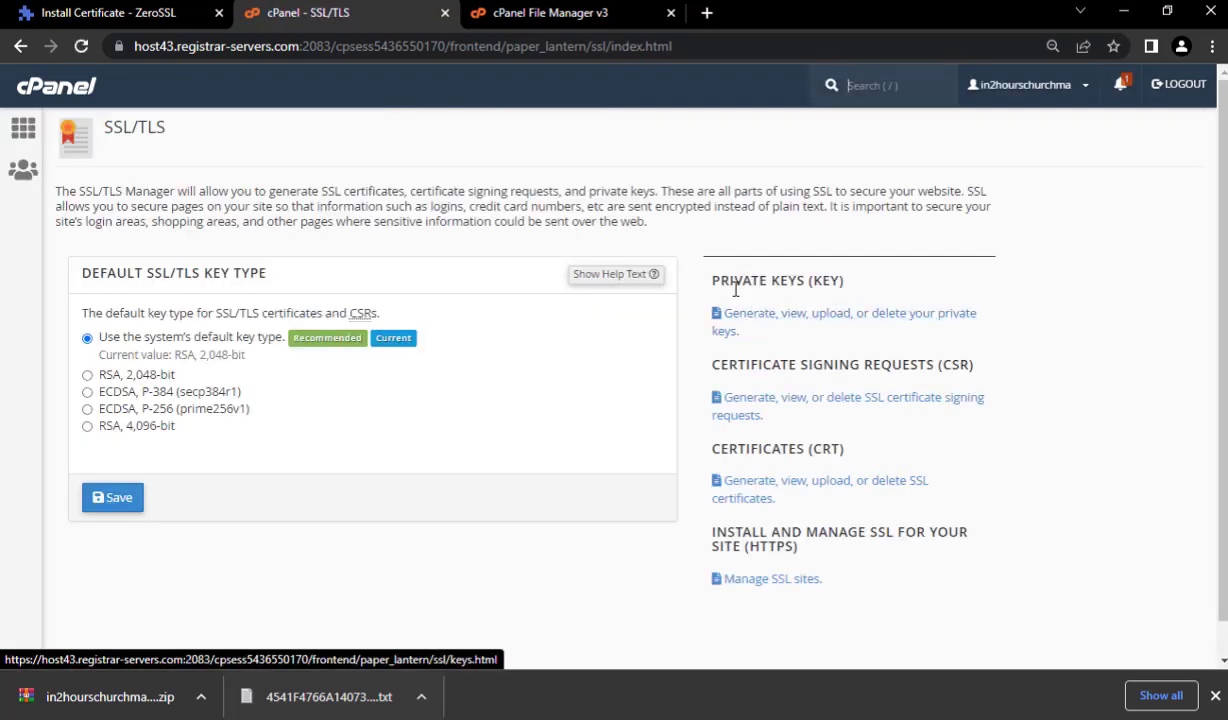
{"action": "right_click", "coordinate": [787, 325]}
{"action": "left_click", "coordinate": [800, 341]}
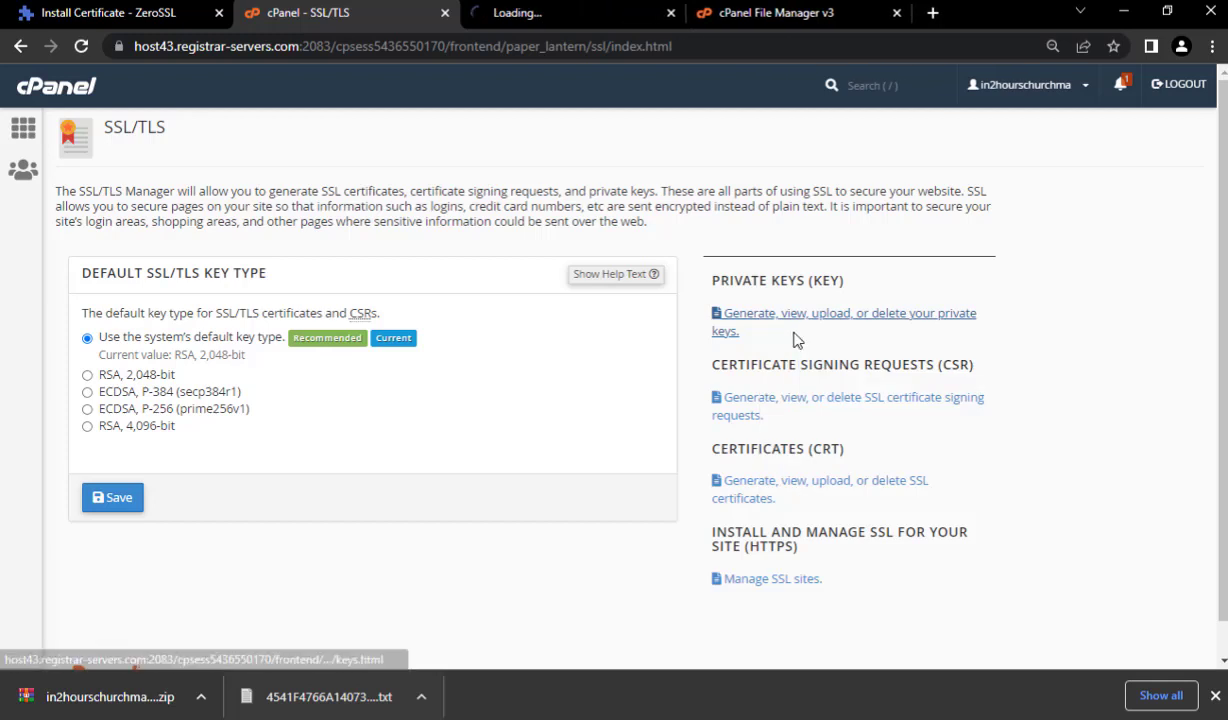
{"action": "right_click", "coordinate": [758, 487]}
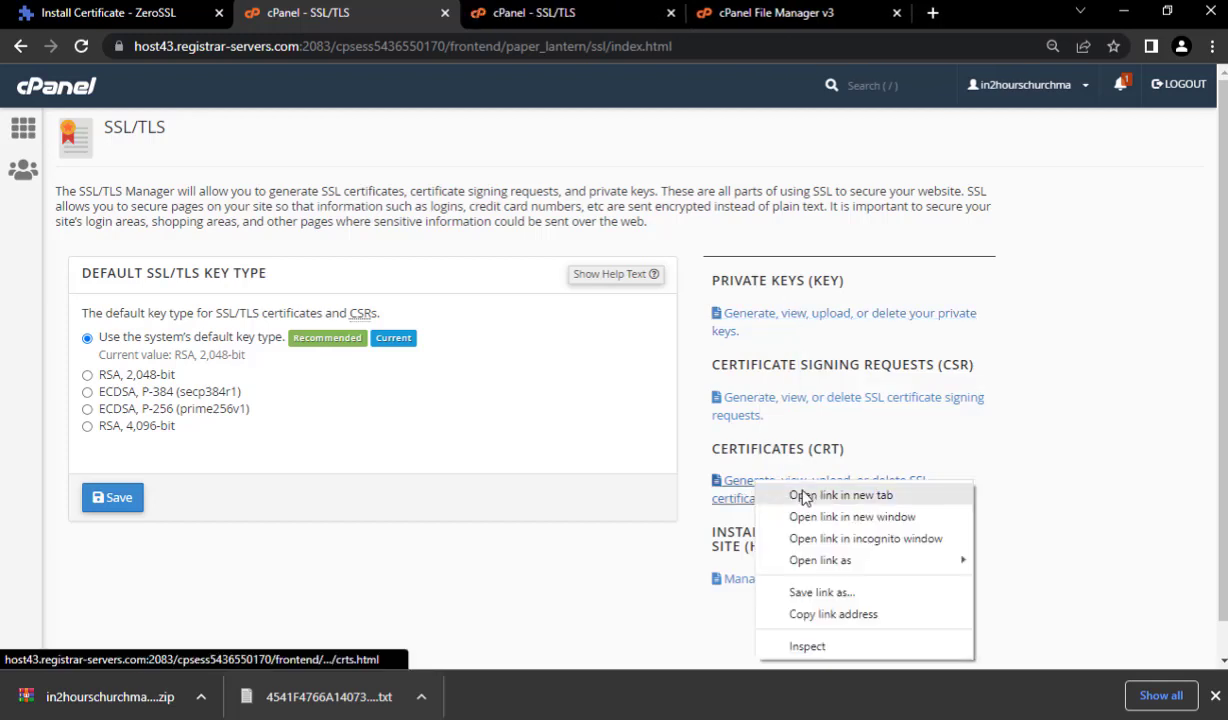
{"action": "left_click", "coordinate": [796, 496]}
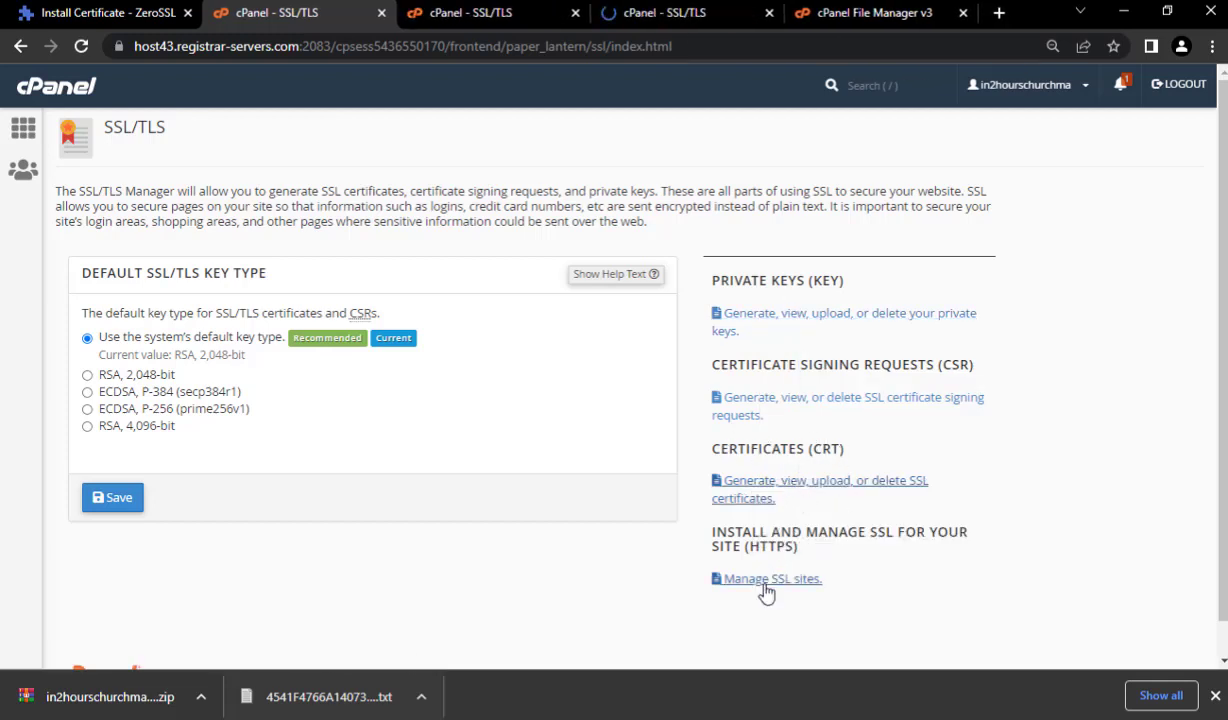
{"action": "left_click", "coordinate": [440, 8]}
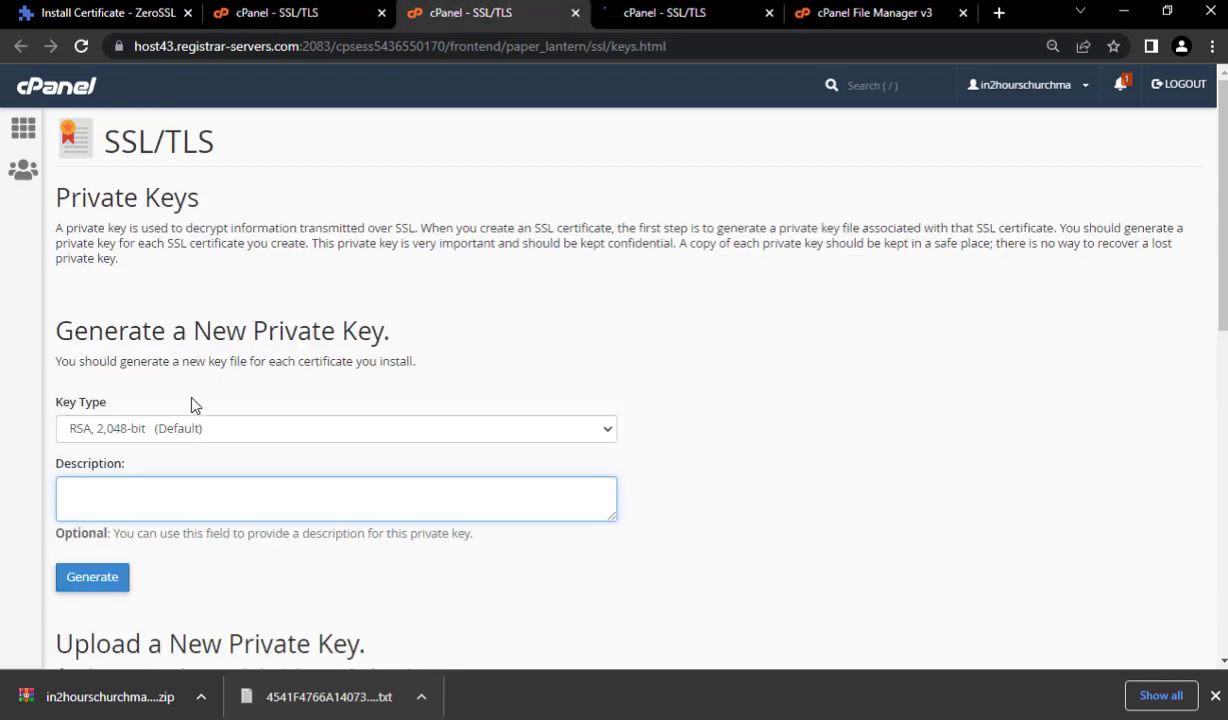
- Extract the downloaded certificate zip into its own folder from the key upload file picker
{"action": "scroll", "coordinate": [193, 408], "scroll_direction": "down", "scroll_amount": 8}
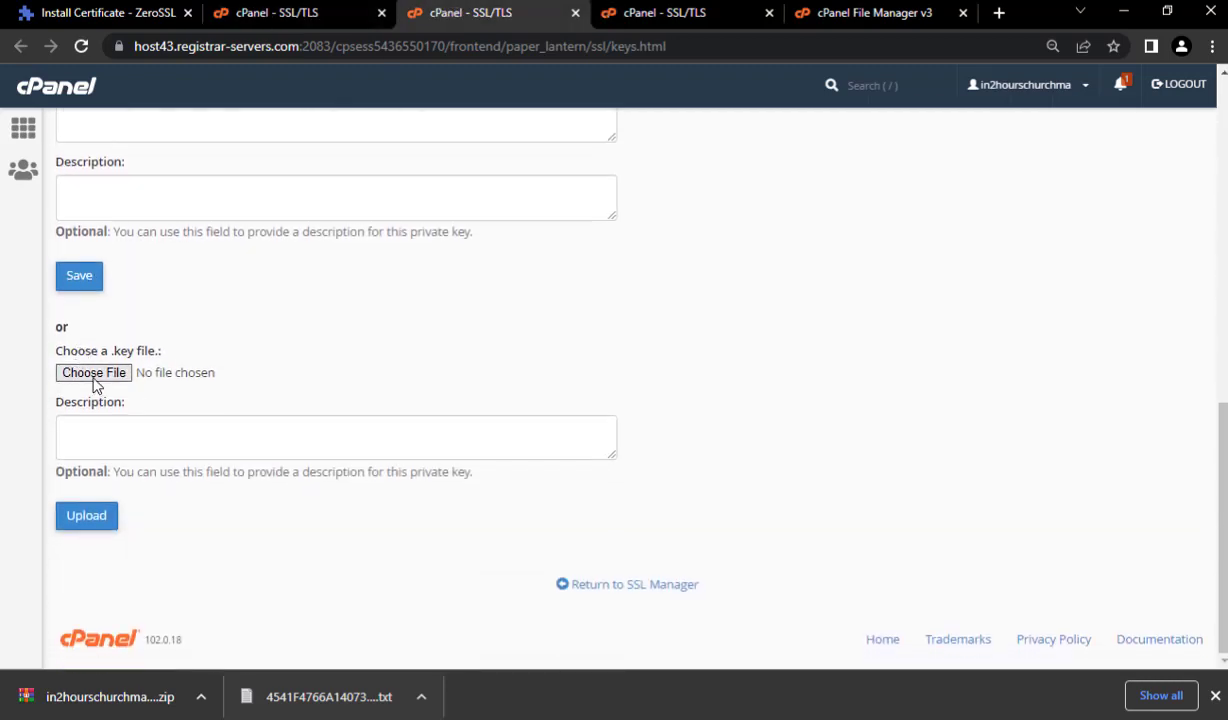
{"action": "left_click", "coordinate": [92, 373]}
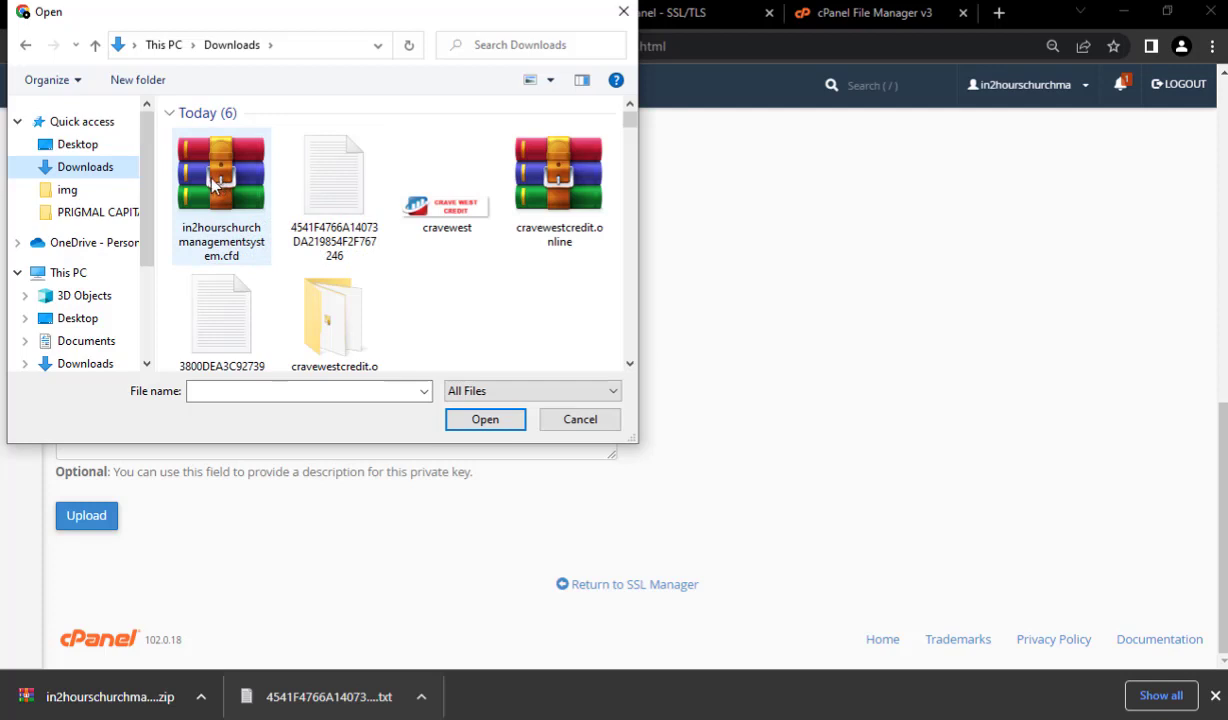
{"action": "left_click", "coordinate": [211, 182]}
{"action": "right_click", "coordinate": [209, 173]}
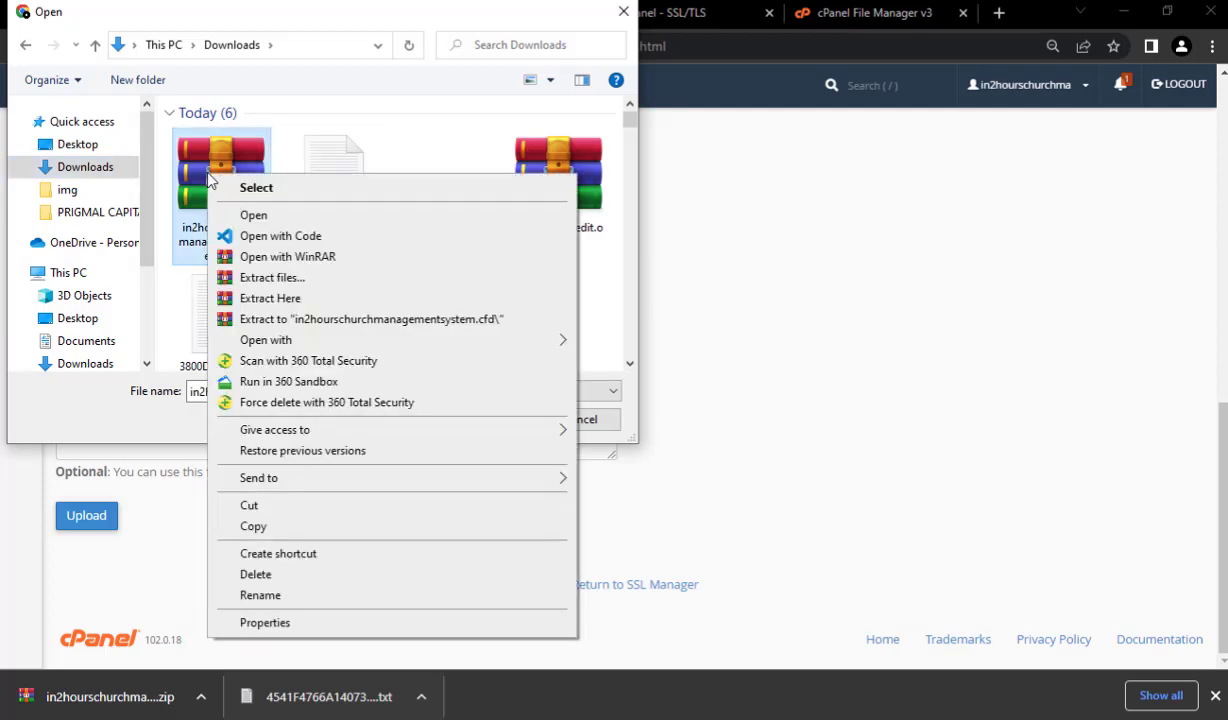
{"action": "left_click", "coordinate": [524, 325]}
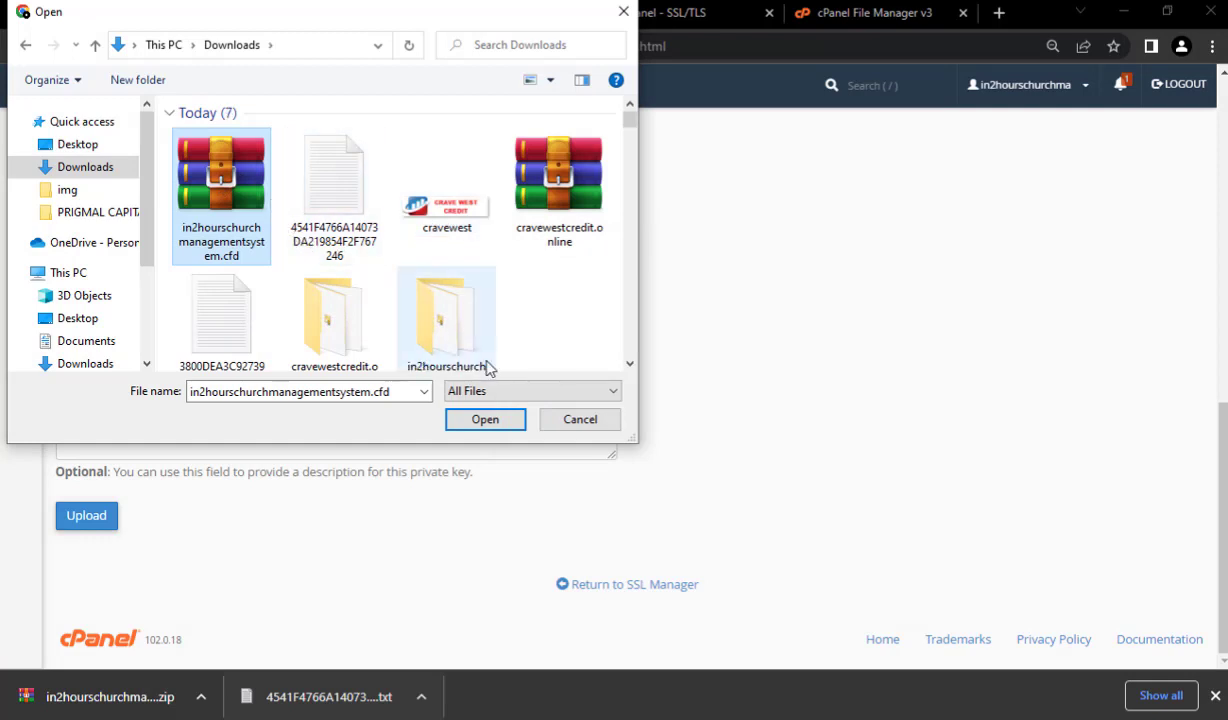
{"action": "double_click", "coordinate": [446, 318]}
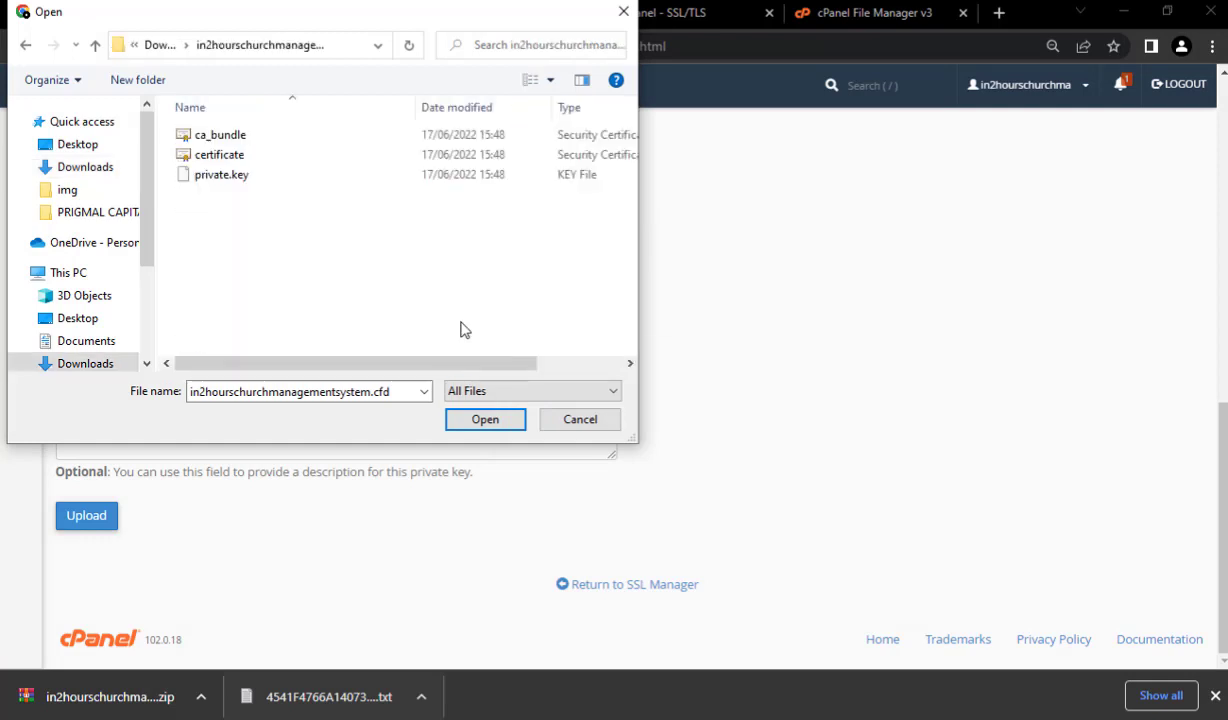
- Upload private.key from the extracted folder as the account's private key
{"action": "left_click", "coordinate": [217, 180]}
{"action": "left_click", "coordinate": [484, 421]}
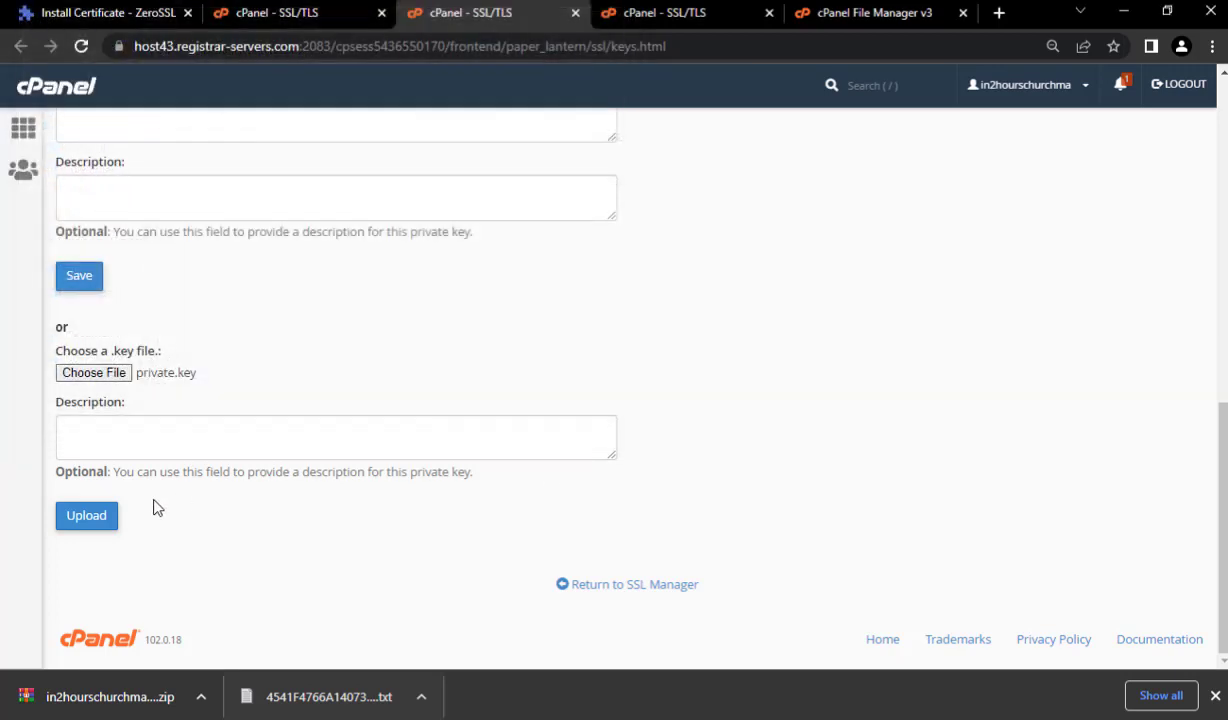
{"action": "left_click", "coordinate": [84, 515]}
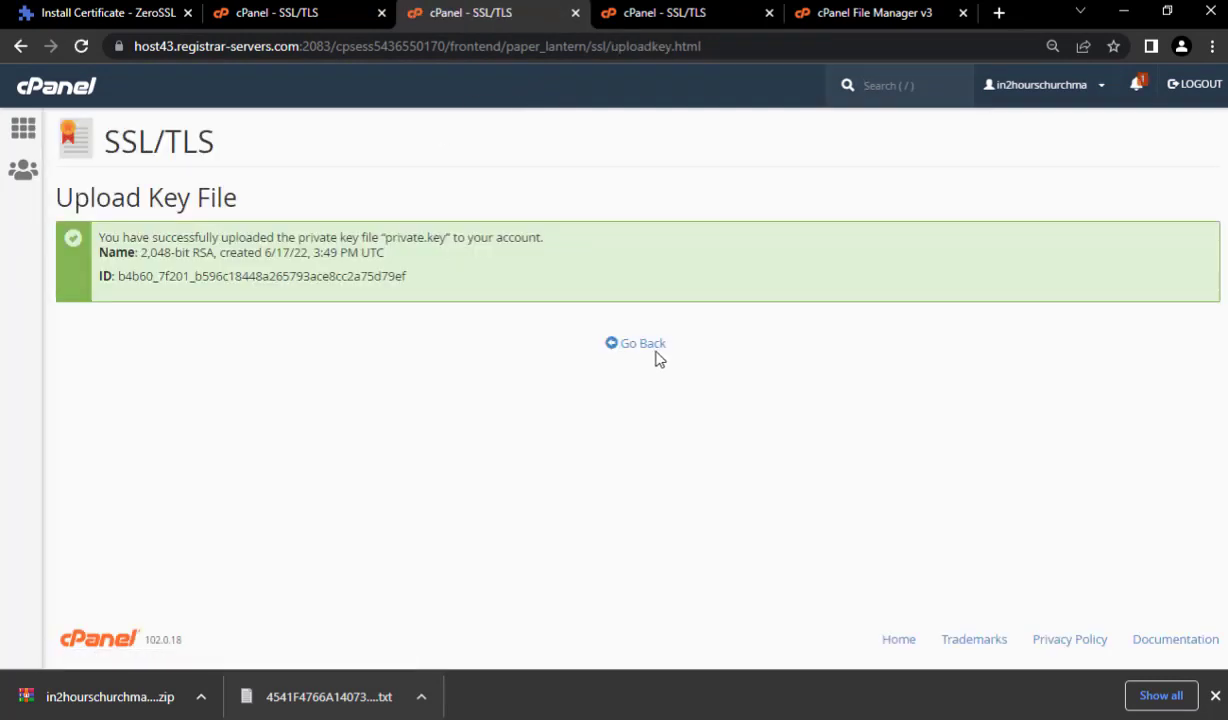
{"action": "left_click", "coordinate": [575, 13]}
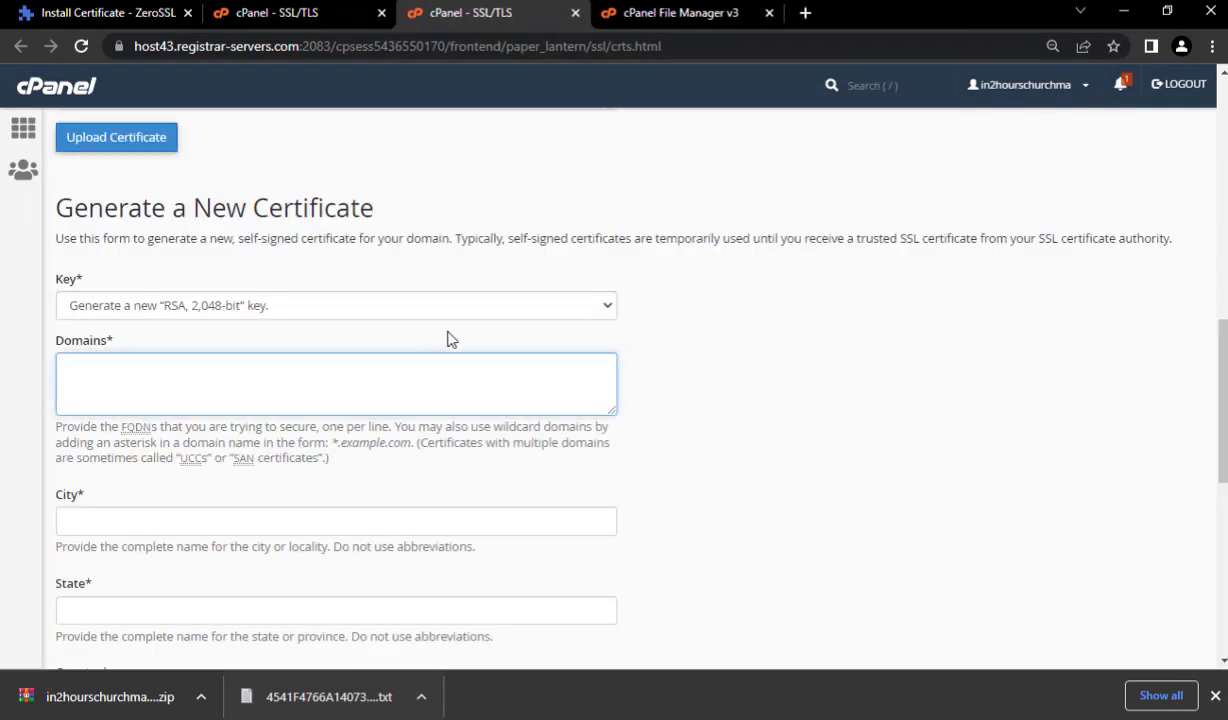
- Upload certificate.crt as the saved certificate for in2hourschurchmanagementsystem.cfd
{"action": "scroll", "coordinate": [197, 360], "scroll_direction": "up", "scroll_amount": 2}
{"action": "scroll", "coordinate": [197, 360], "scroll_direction": "up", "scroll_amount": 1}
{"action": "left_click", "coordinate": [100, 305]}
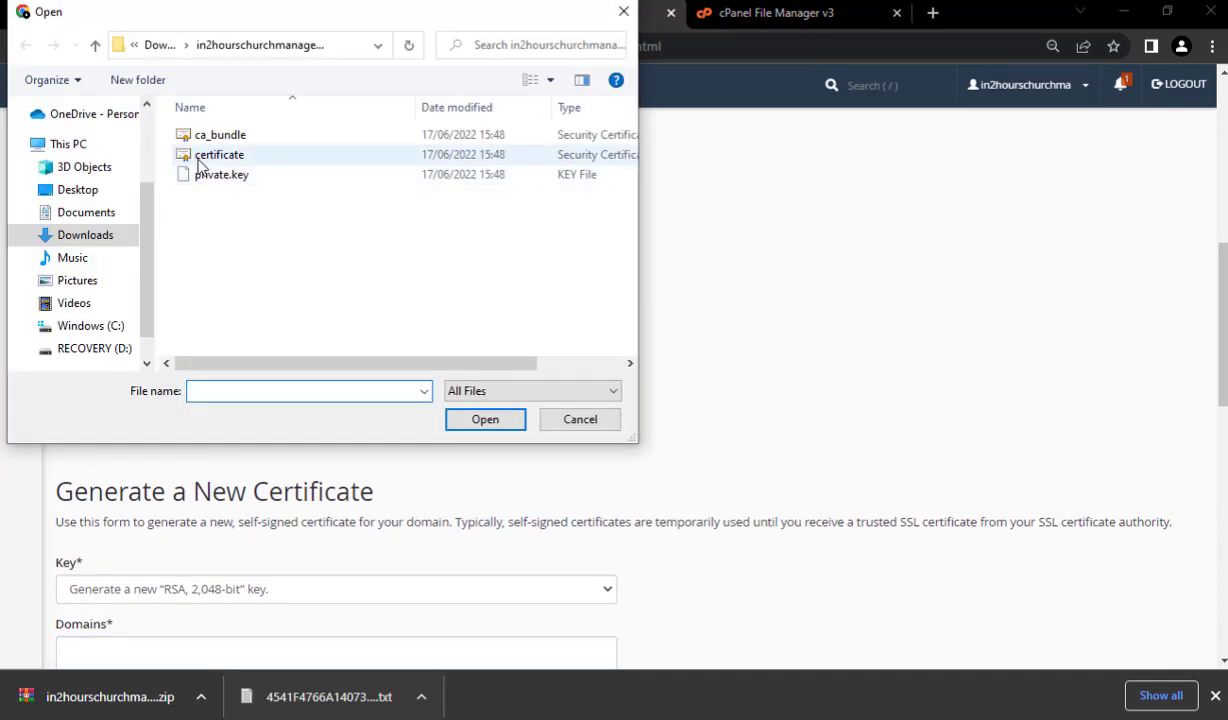
{"action": "left_click", "coordinate": [213, 160]}
{"action": "left_click", "coordinate": [472, 419]}
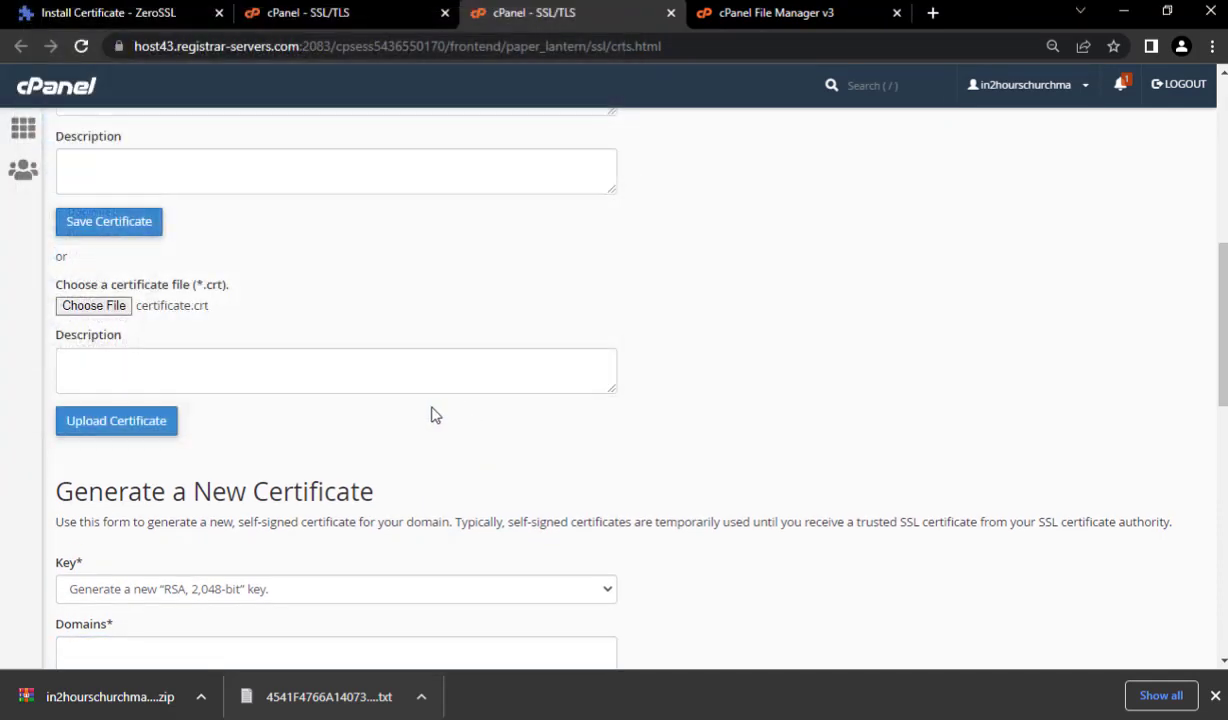
{"action": "left_click", "coordinate": [137, 416]}
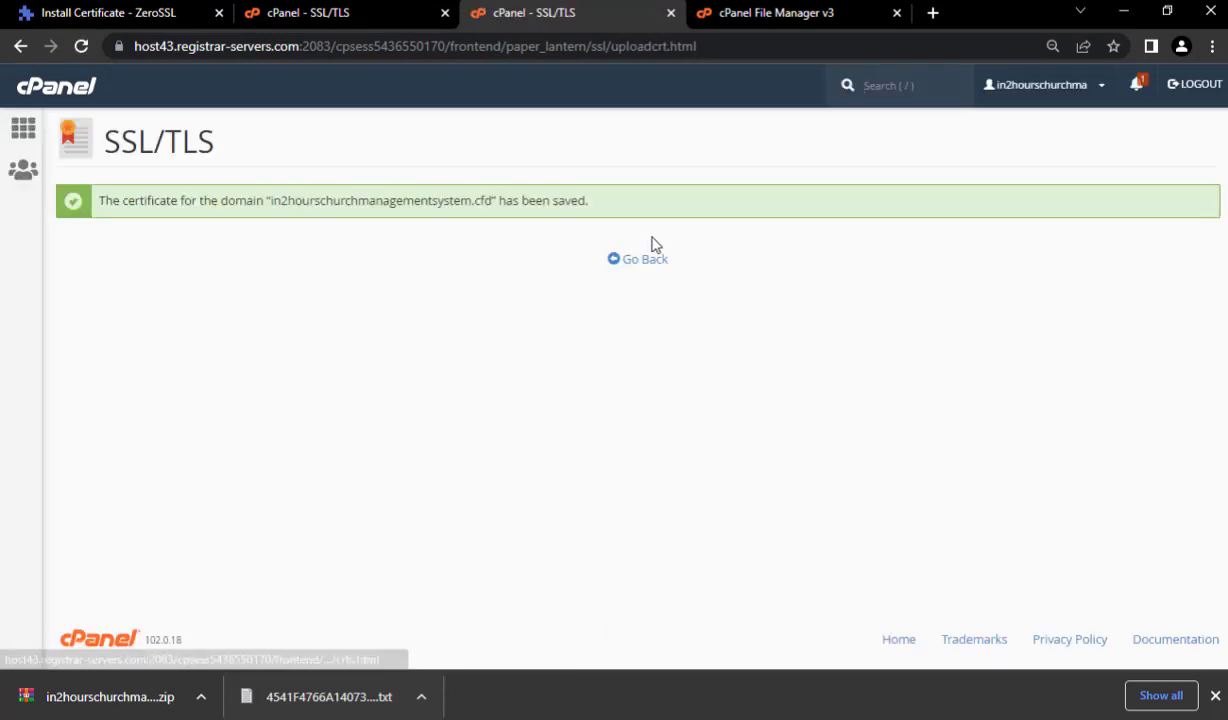
{"action": "left_click", "coordinate": [671, 13]}
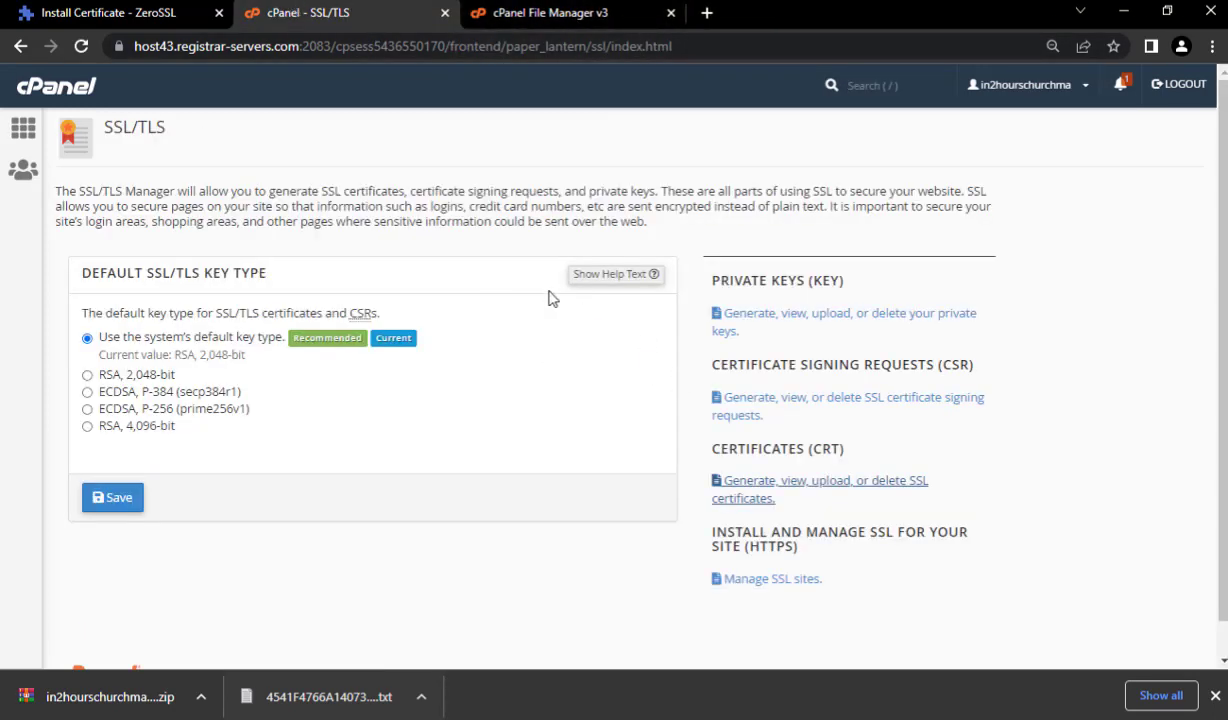
- Return to cPanel Home, reopen SSL/TLS under Security, and go to Manage SSL sites
{"action": "left_click", "coordinate": [552, 10]}
{"action": "left_click", "coordinate": [340, 12]}
{"action": "left_click", "coordinate": [16, 133]}
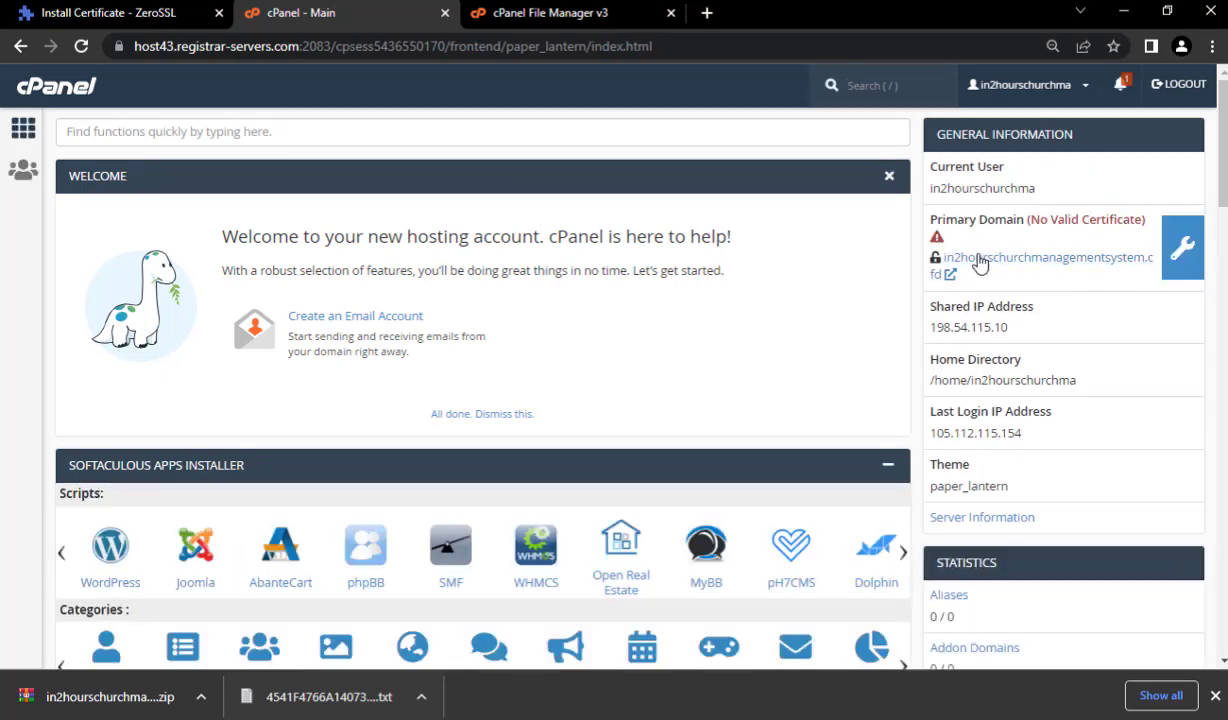
{"action": "scroll", "coordinate": [970, 266], "scroll_direction": "down", "scroll_amount": 3}
{"action": "scroll", "coordinate": [1015, 305], "scroll_direction": "up", "scroll_amount": 3}
{"action": "scroll", "coordinate": [735, 402], "scroll_direction": "down", "scroll_amount": 15}
{"action": "scroll", "coordinate": [628, 408], "scroll_direction": "down", "scroll_amount": 3}
{"action": "left_click", "coordinate": [562, 278]}
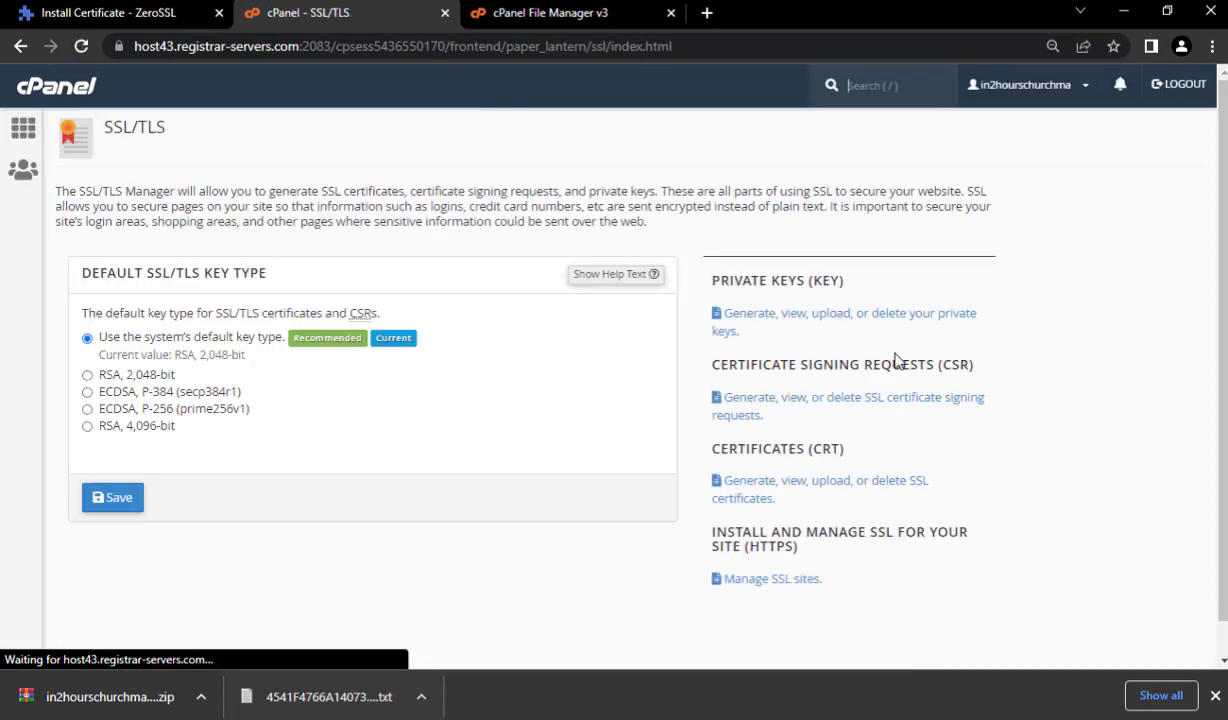
{"action": "left_click", "coordinate": [775, 582]}
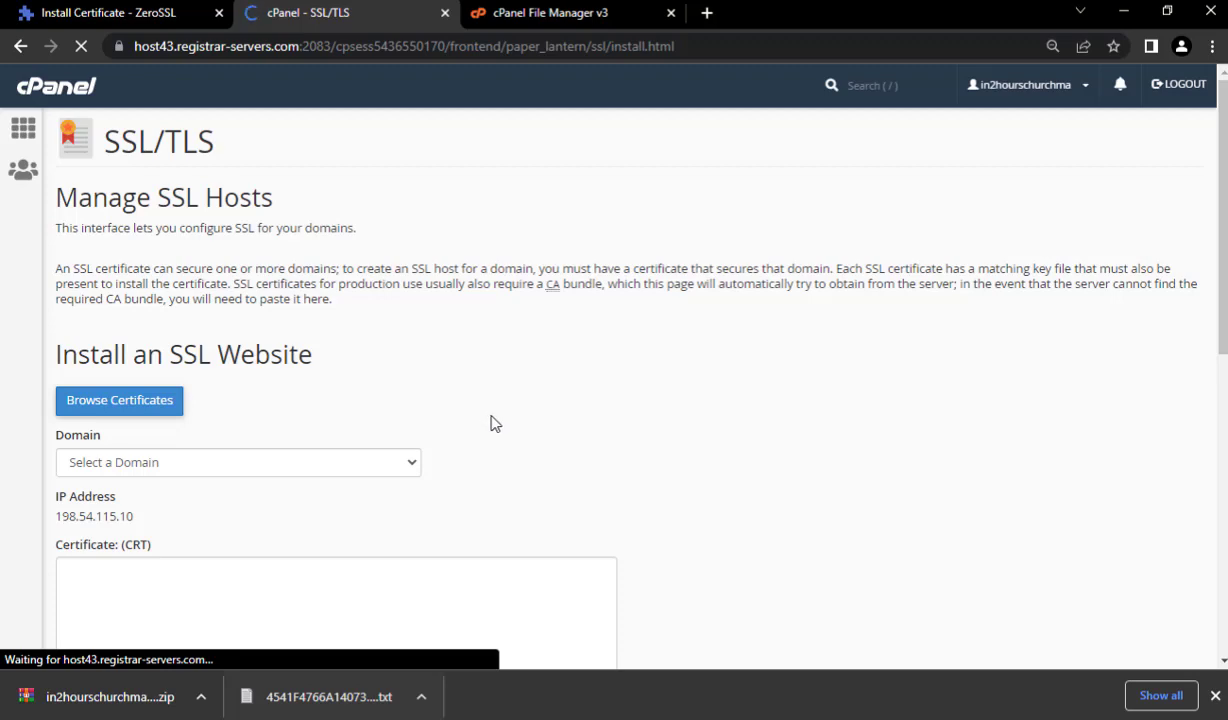
- Install the certificate on in2hourschurchmanagementsystem.cfd using Autofill by Domain and confirm success
{"action": "scroll", "coordinate": [420, 330], "scroll_direction": "down", "scroll_amount": 5}
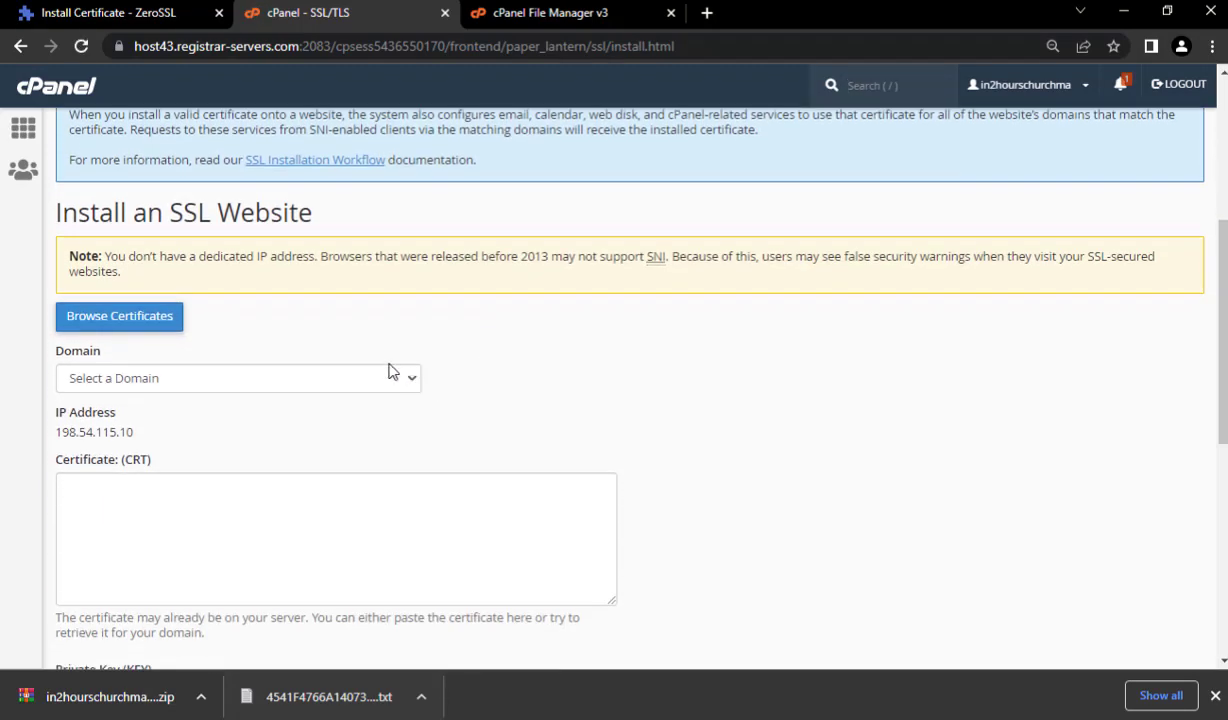
{"action": "left_click", "coordinate": [400, 288]}
{"action": "left_click", "coordinate": [405, 326]}
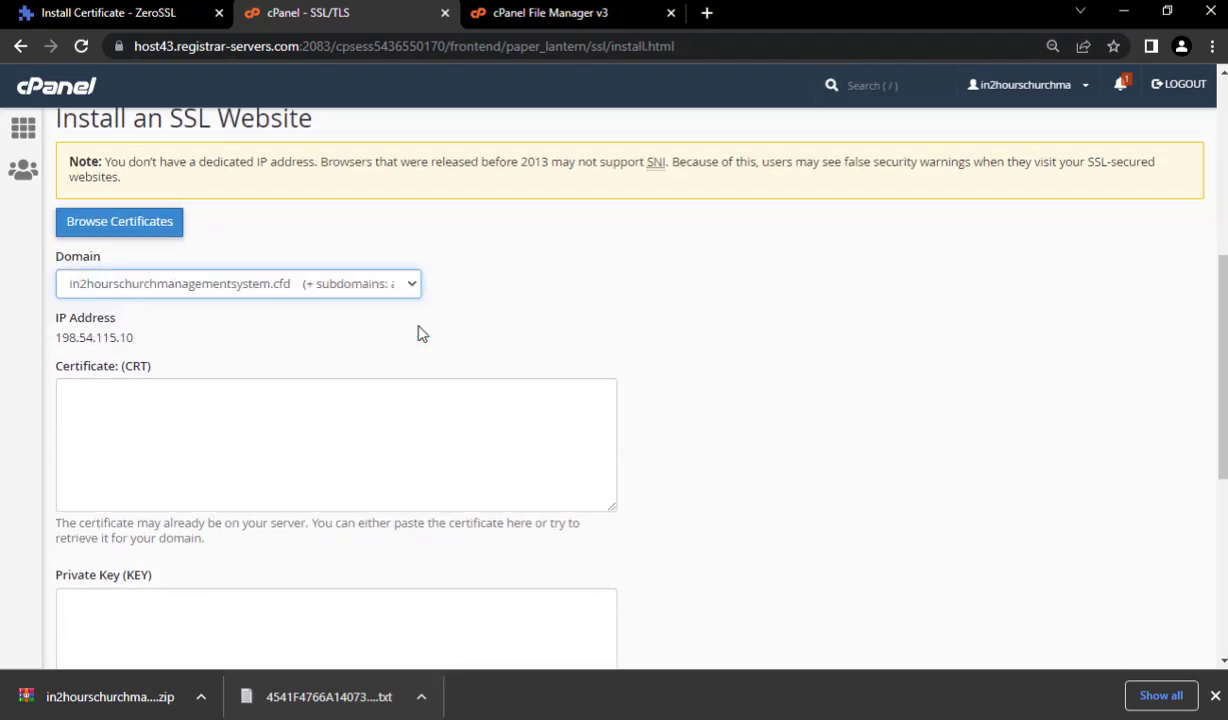
{"action": "left_click", "coordinate": [503, 281]}
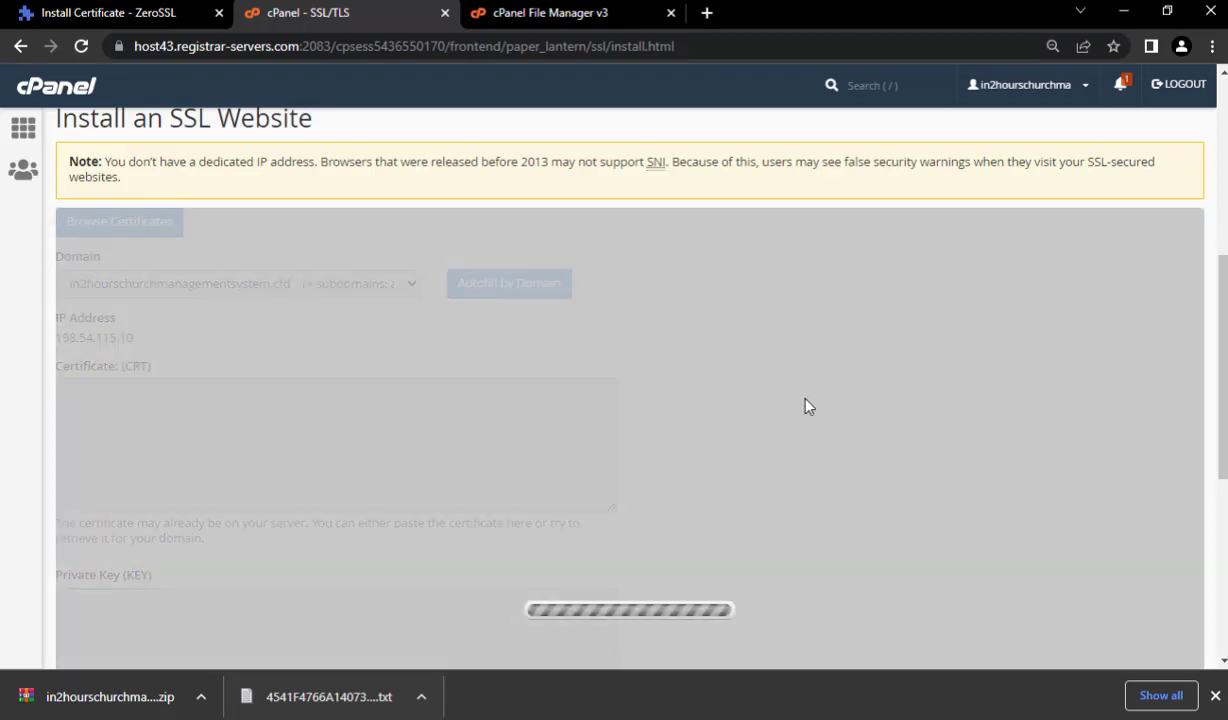
{"action": "scroll", "coordinate": [809, 416], "scroll_direction": "down", "scroll_amount": 5}
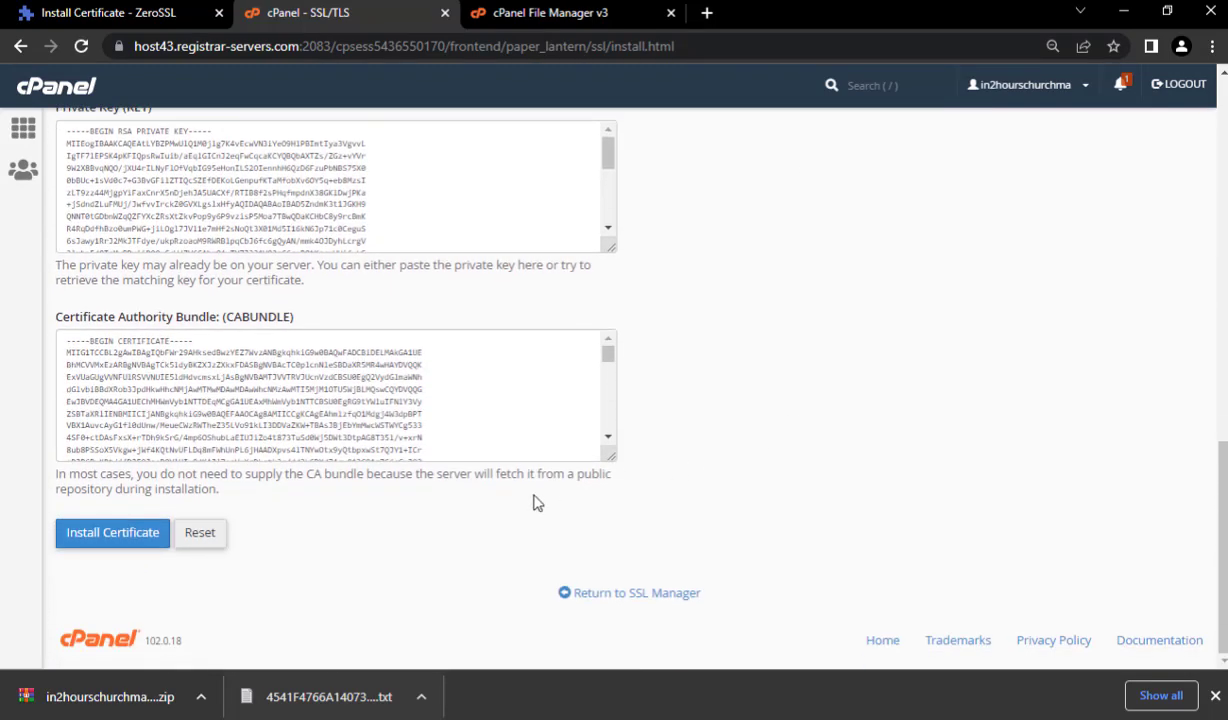
{"action": "left_click", "coordinate": [128, 534]}
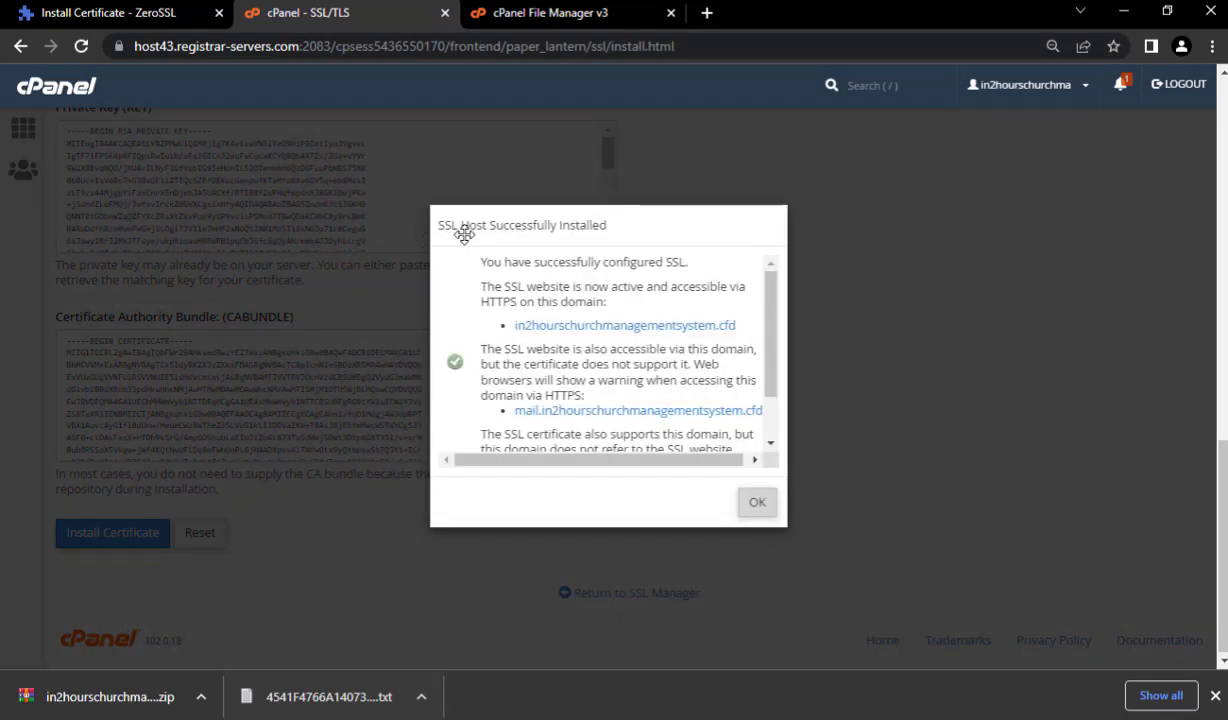
{"action": "left_click", "coordinate": [750, 498]}
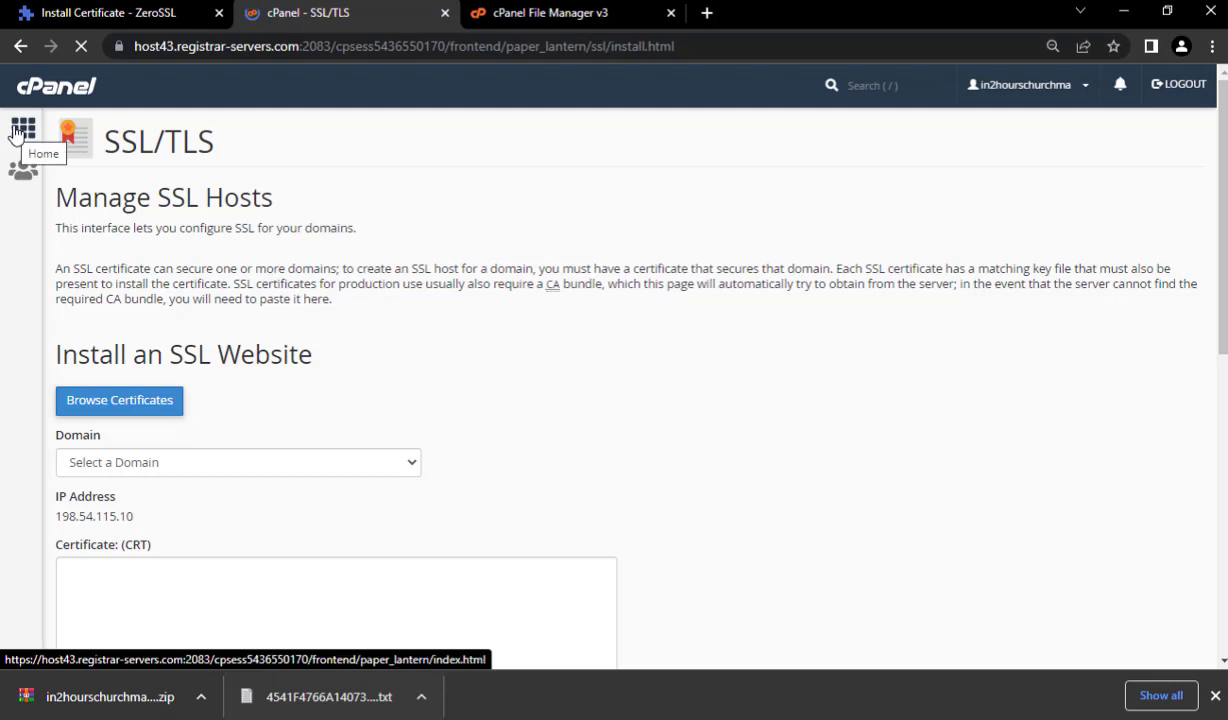
- From cPanel Home, open the MySQL Database Wizard in the Databases section
{"action": "left_click", "coordinate": [18, 130]}
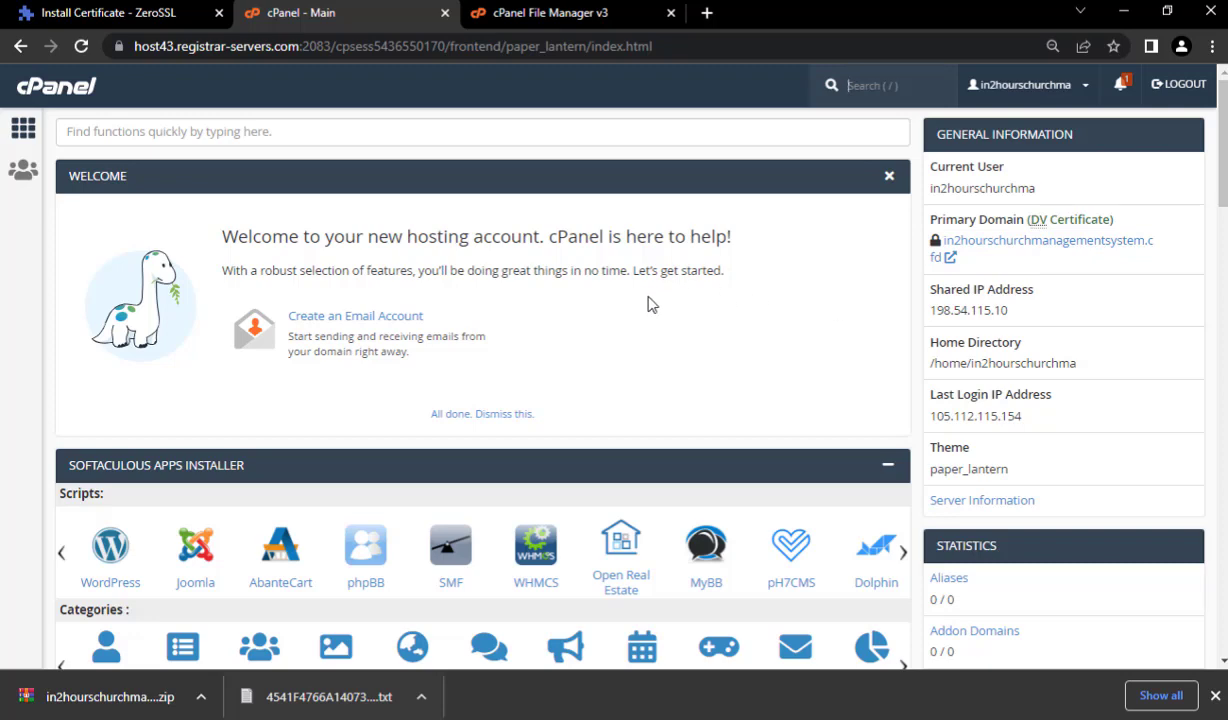
{"action": "scroll", "coordinate": [648, 303], "scroll_direction": "down", "scroll_amount": 6}
{"action": "scroll", "coordinate": [655, 310], "scroll_direction": "up", "scroll_amount": 4}
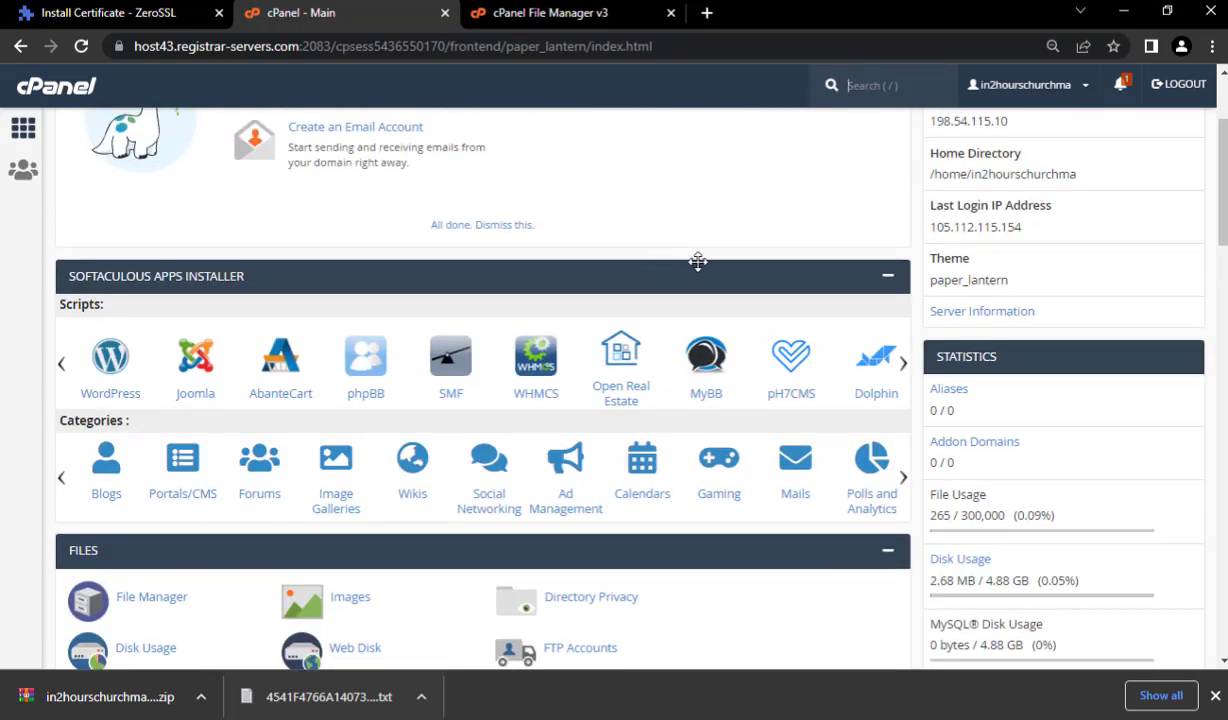
{"action": "scroll", "coordinate": [620, 270], "scroll_direction": "down", "scroll_amount": 6}
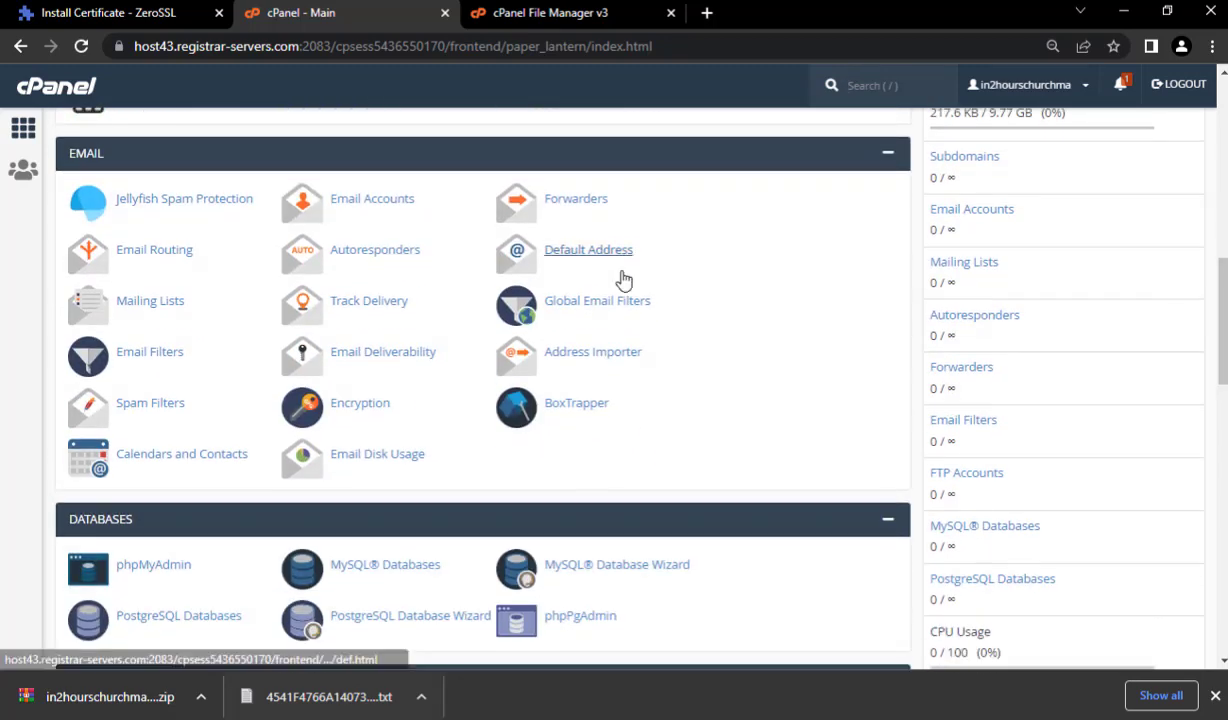
{"action": "scroll", "coordinate": [625, 282], "scroll_direction": "down", "scroll_amount": 2}
{"action": "left_click", "coordinate": [640, 388]}
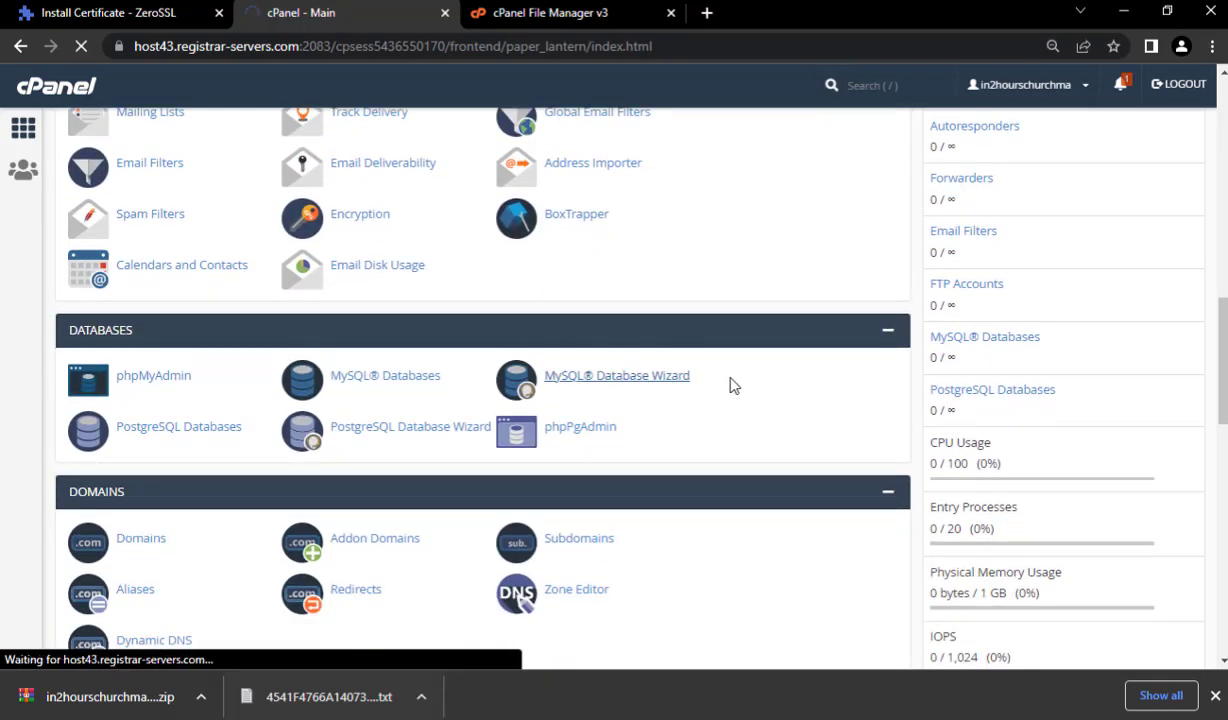
{"action": "left_click", "coordinate": [281, 343]}
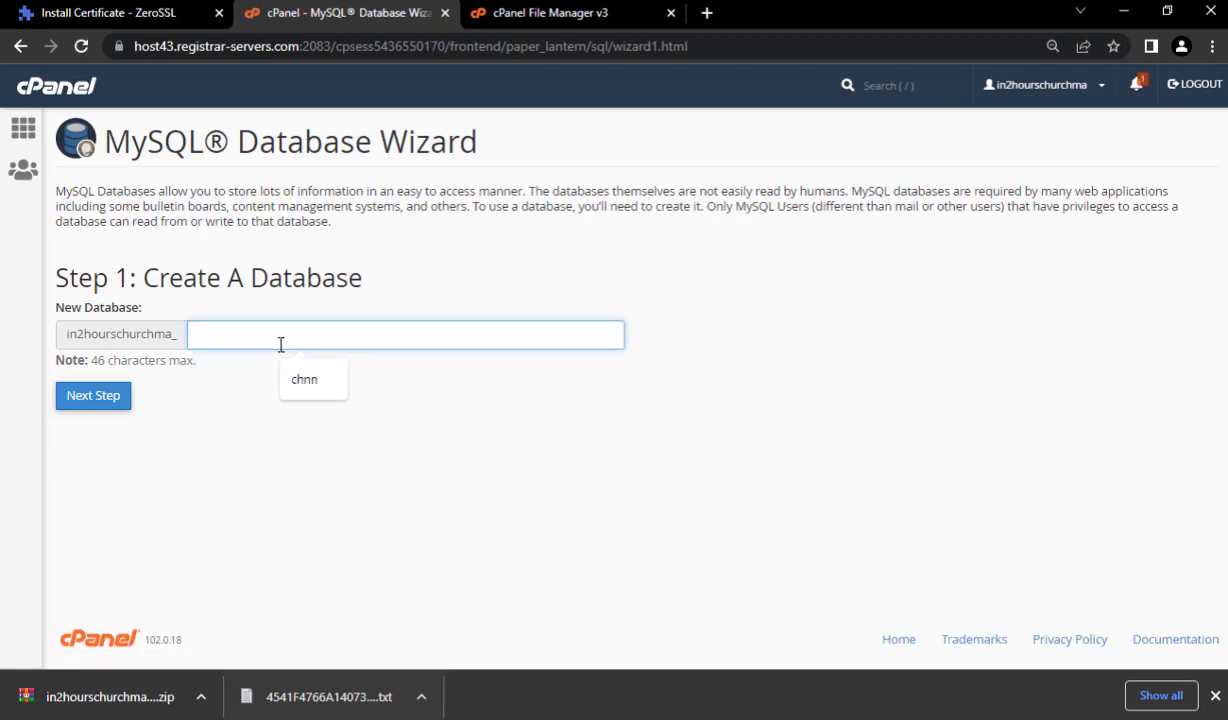
- Create the in24 database and enter in24 as the new database username
{"action": "type", "text": "in24"}
{"action": "left_click", "coordinate": [92, 400]}
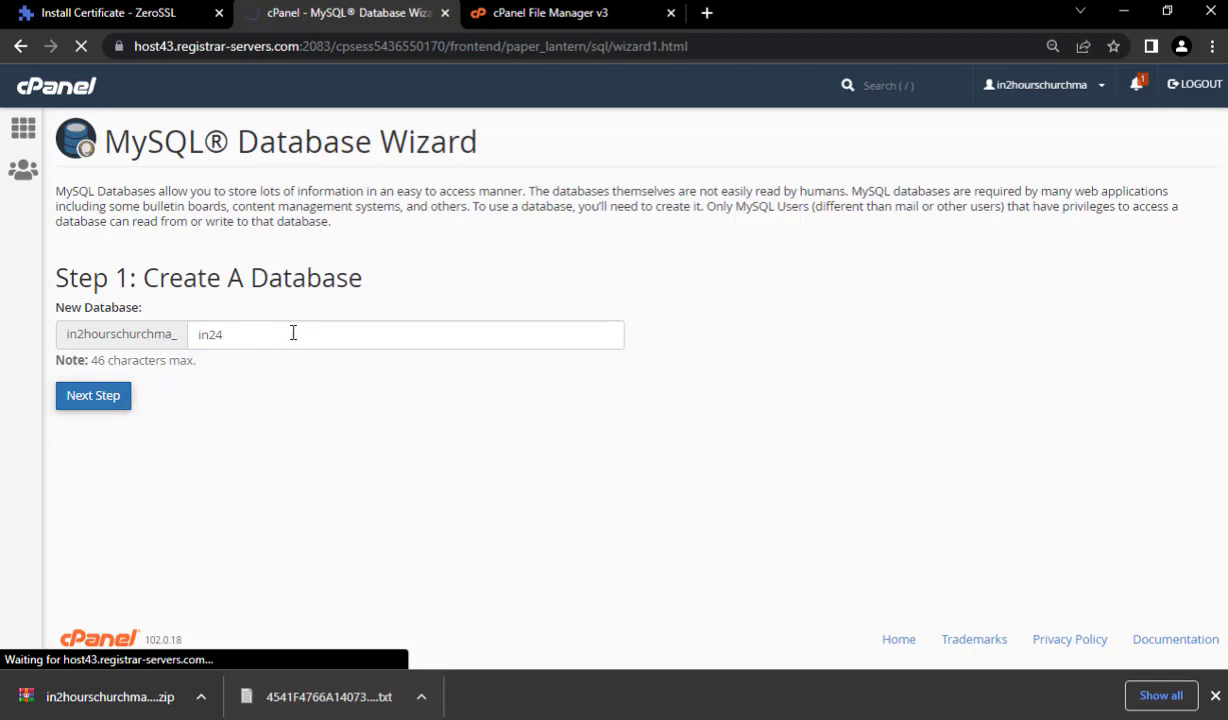
{"action": "left_click", "coordinate": [223, 300]}
{"action": "type", "text": "in24"}
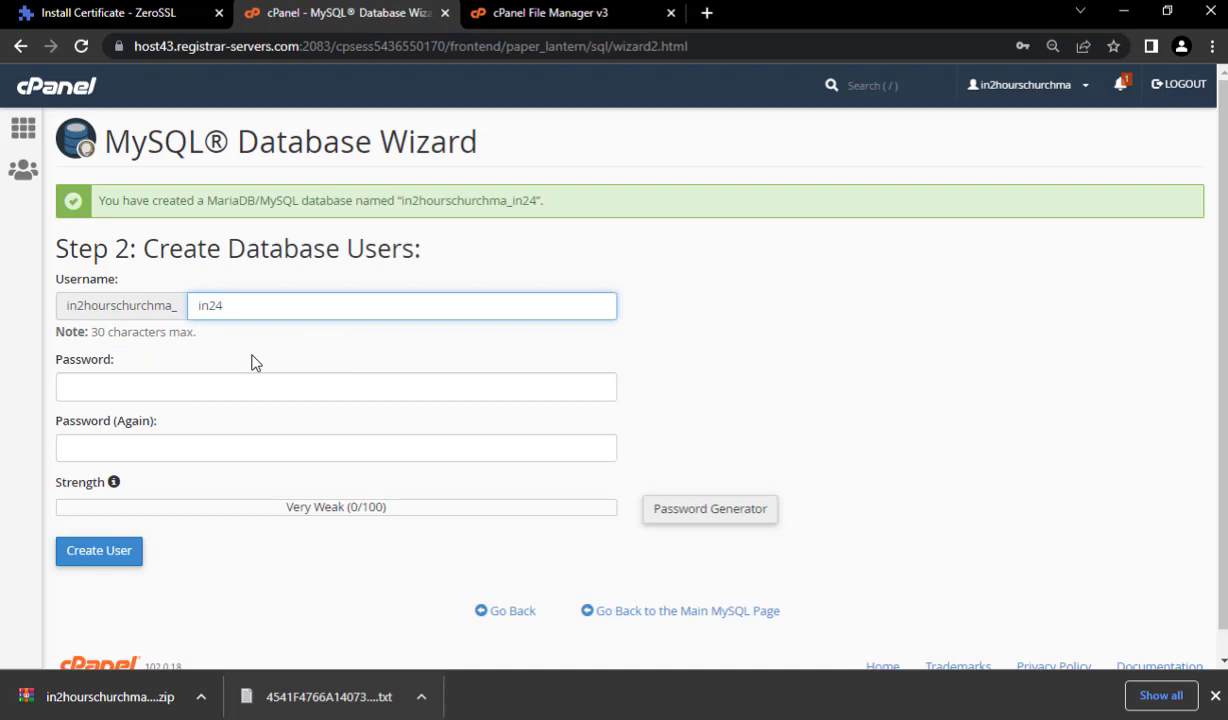
- Generate a very strong password for user in24, copy it, and apply it to both fields
{"action": "left_click", "coordinate": [172, 388]}
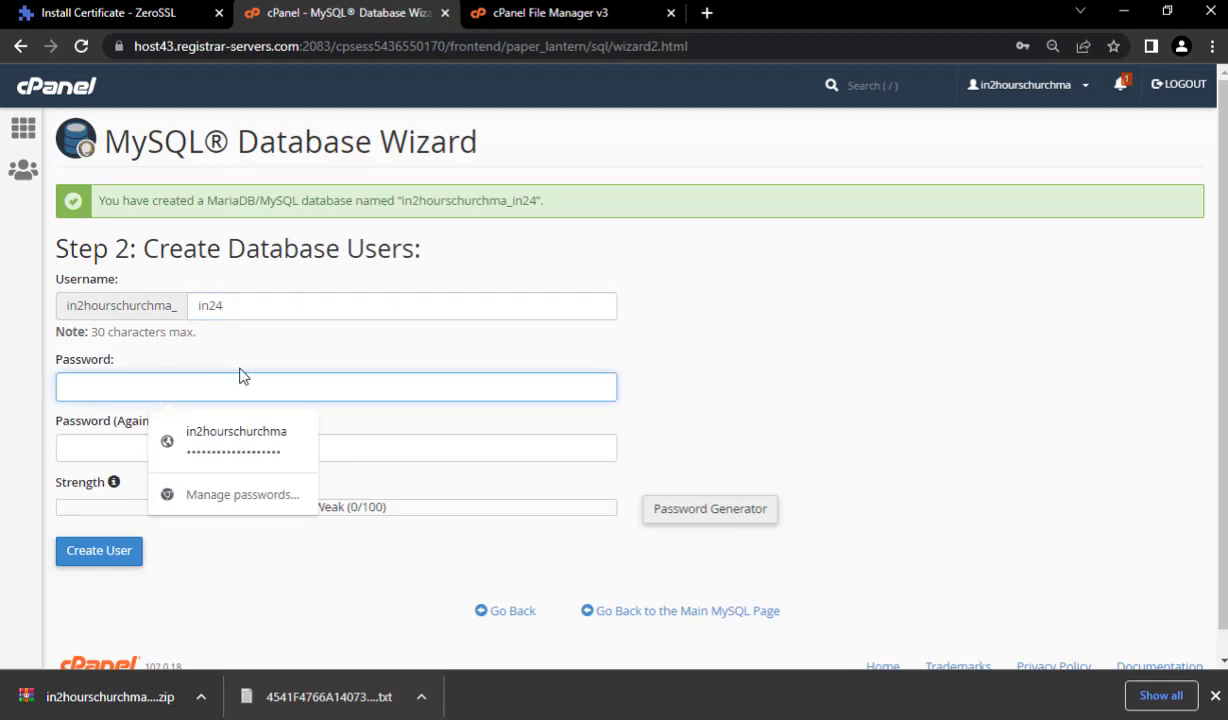
{"action": "left_click", "coordinate": [727, 516]}
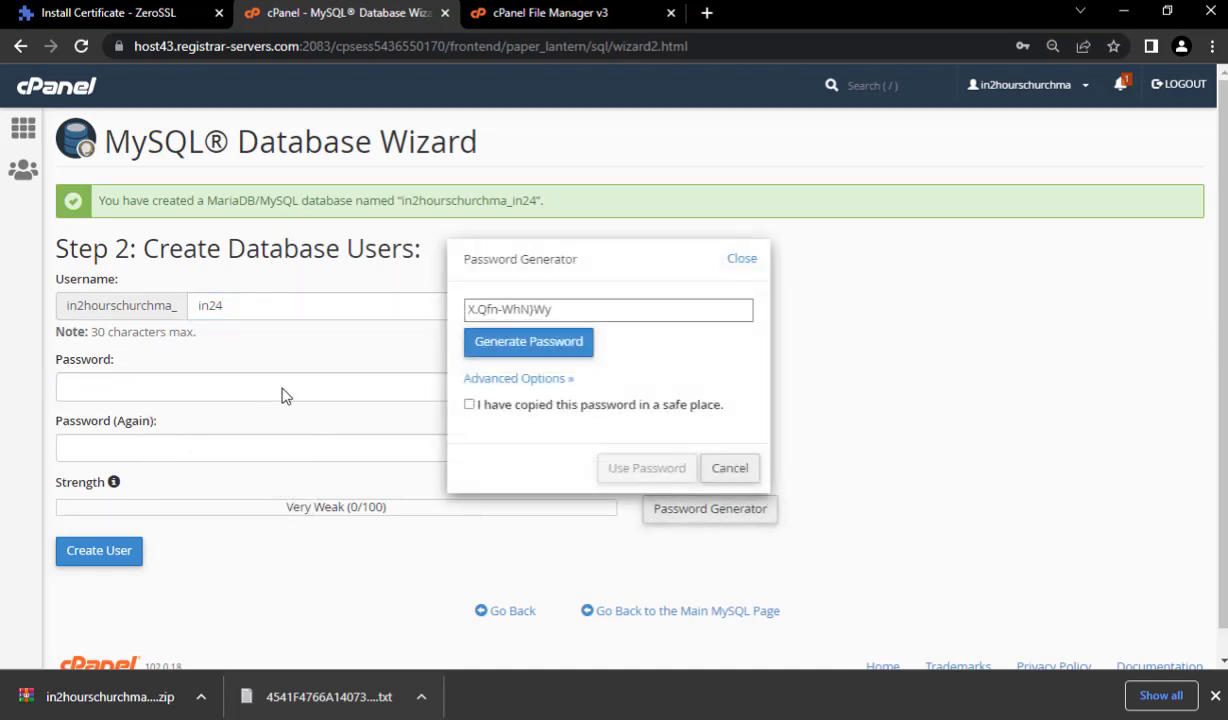
{"action": "triple_click", "coordinate": [577, 307]}
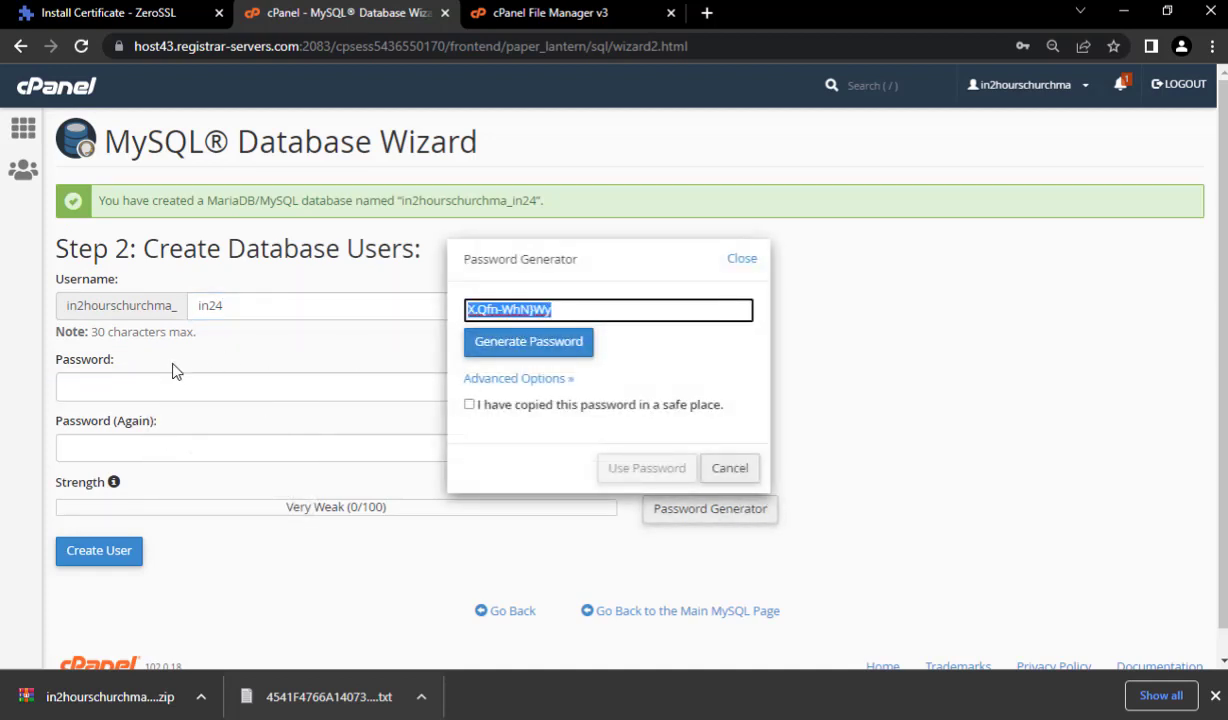
{"action": "left_click", "coordinate": [128, 373]}
{"action": "left_click", "coordinate": [469, 405]}
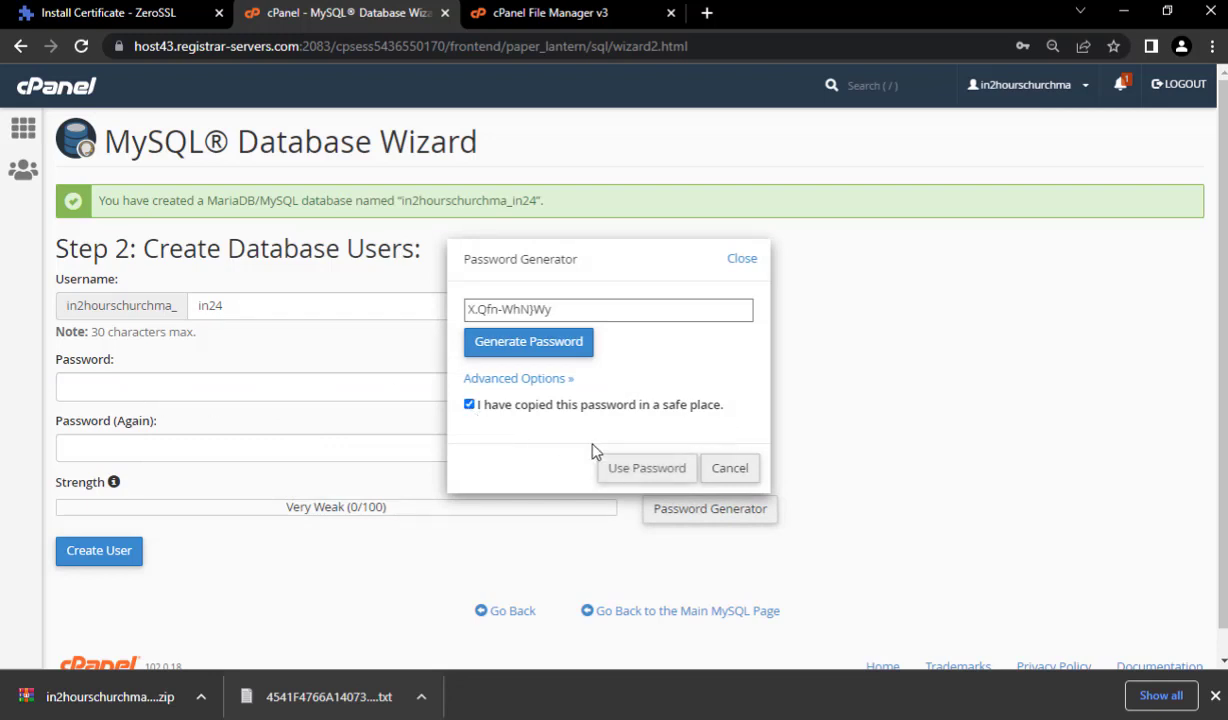
{"action": "left_click", "coordinate": [647, 468]}
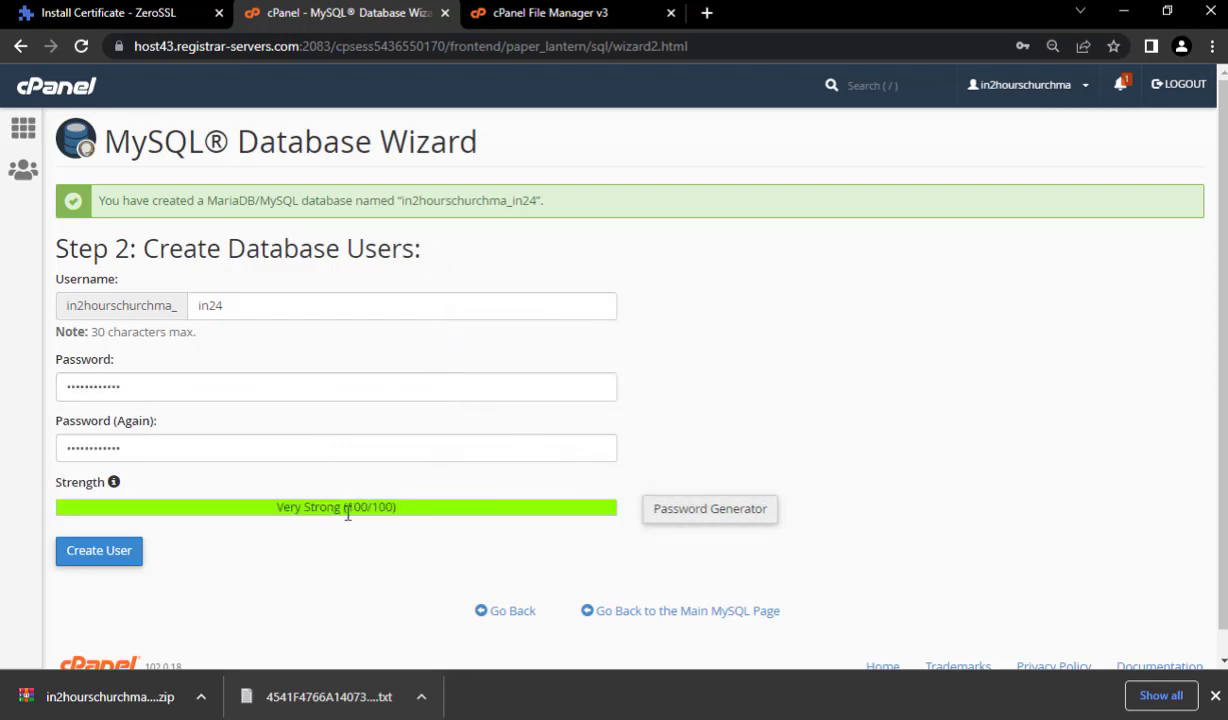
{"action": "key", "text": "alt+Tab"}
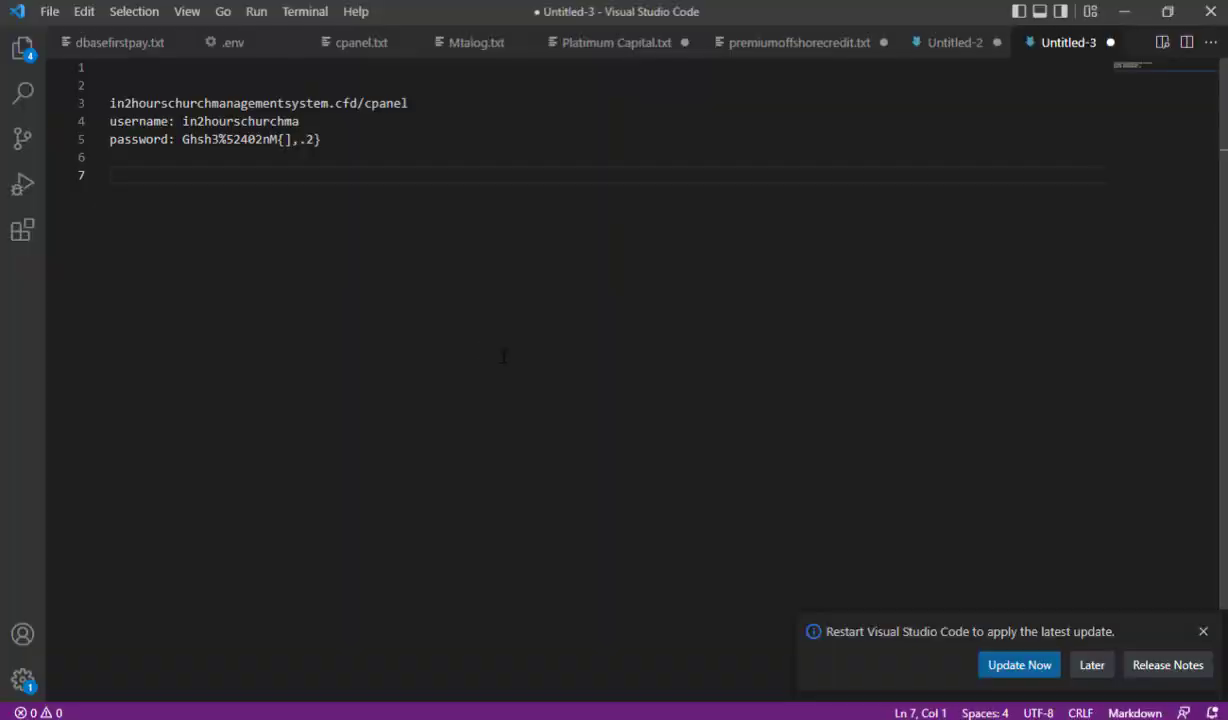
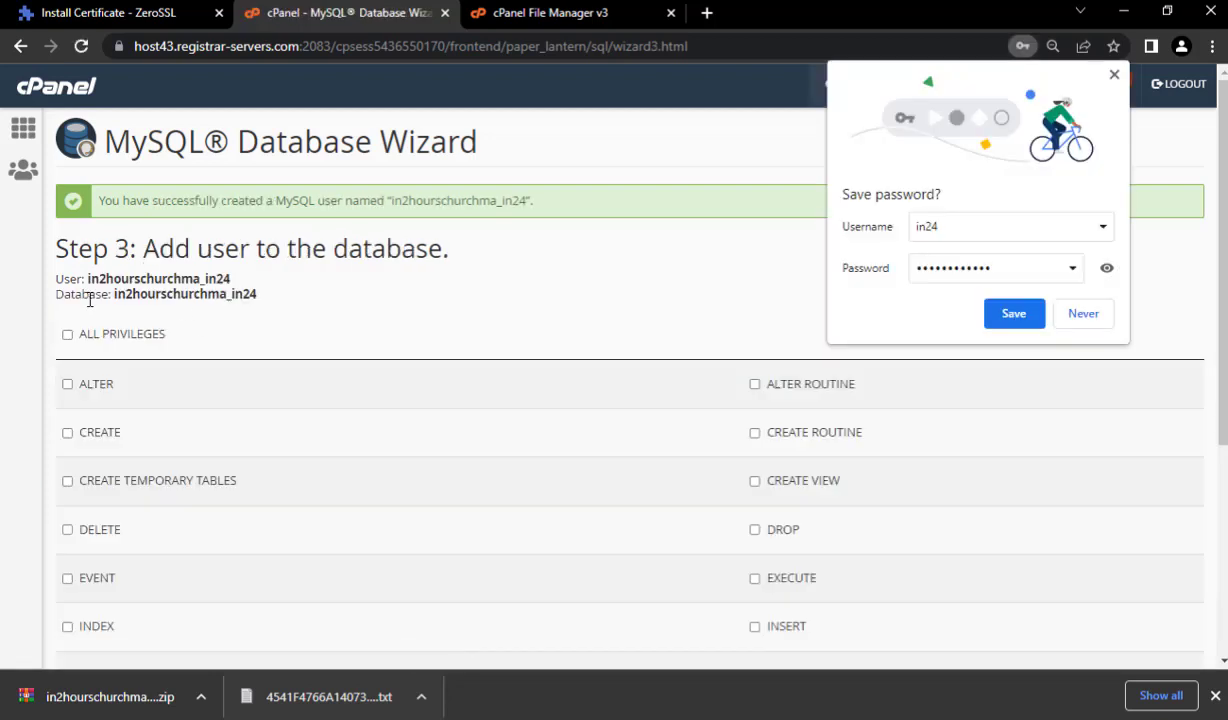
- Highlight the 'User:' and 'Database:' lines showing in2hourschurchma_in24 in wizard step 3
{"action": "left_click_drag", "start_coordinate": [58, 276], "coordinate": [258, 298]}
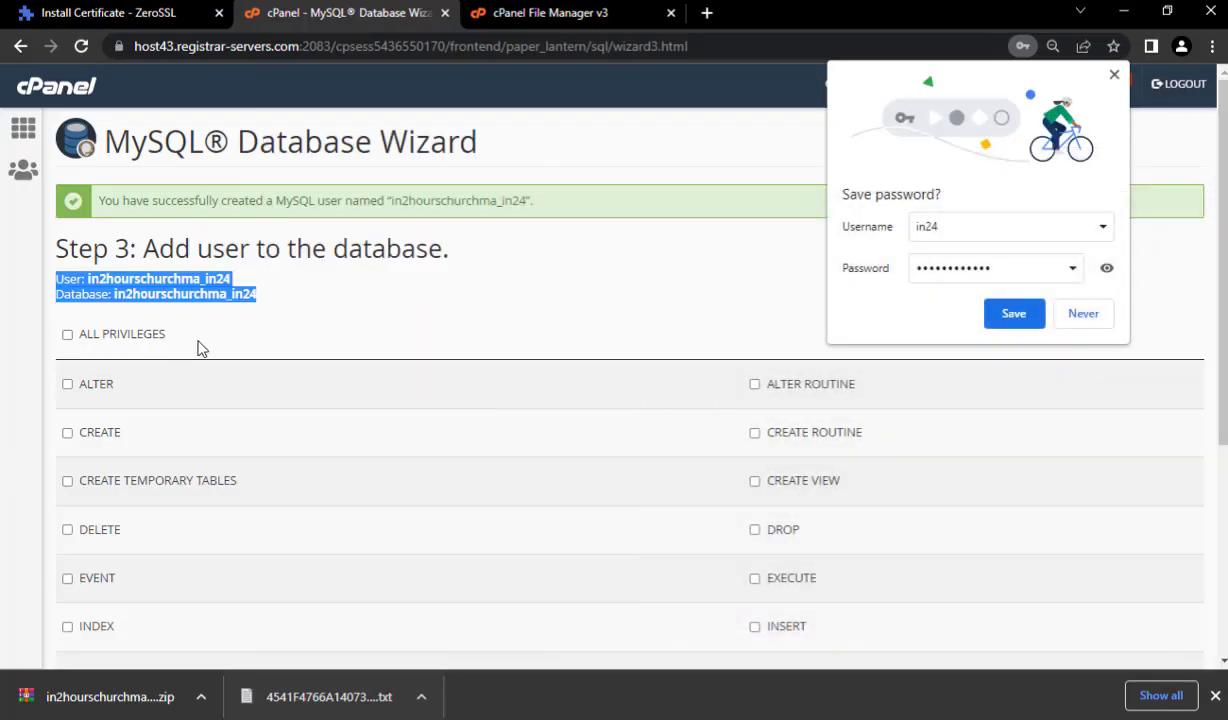
- Tick ALL PRIVILEGES for the new user in Step 3 and submit with Next Step
{"action": "left_click", "coordinate": [238, 317]}
{"action": "left_click", "coordinate": [67, 335]}
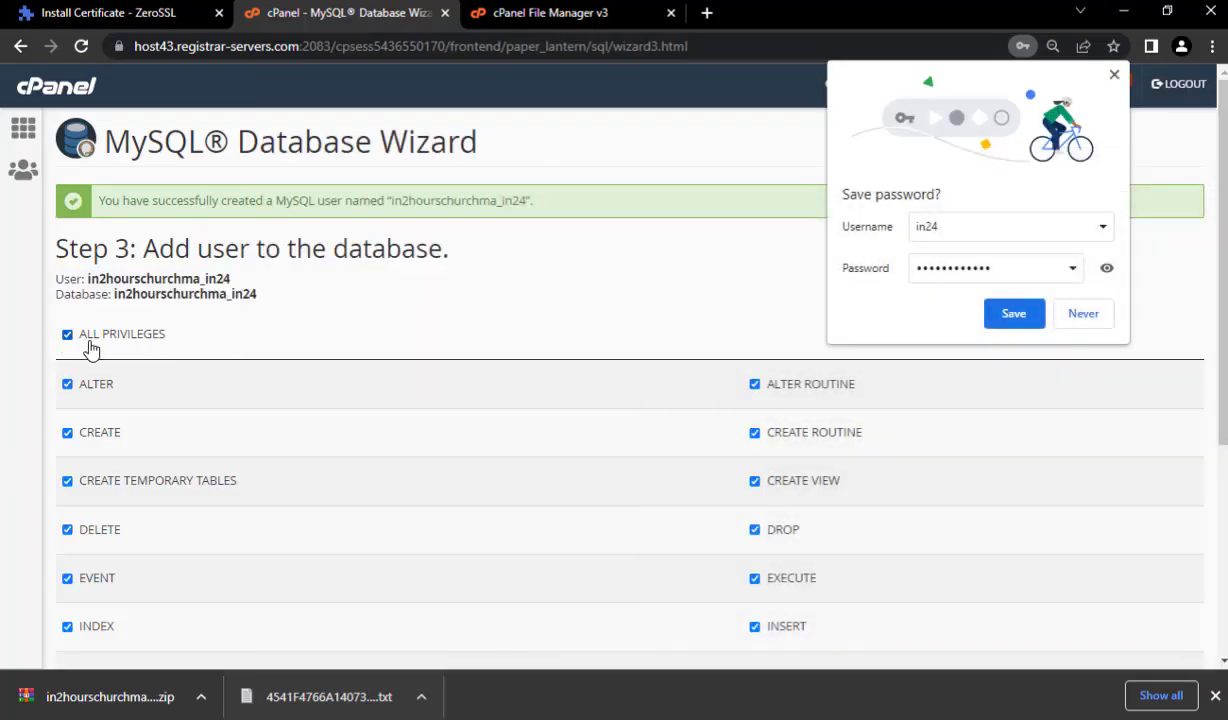
{"action": "scroll", "coordinate": [72, 527], "scroll_direction": "down", "scroll_amount": 3}
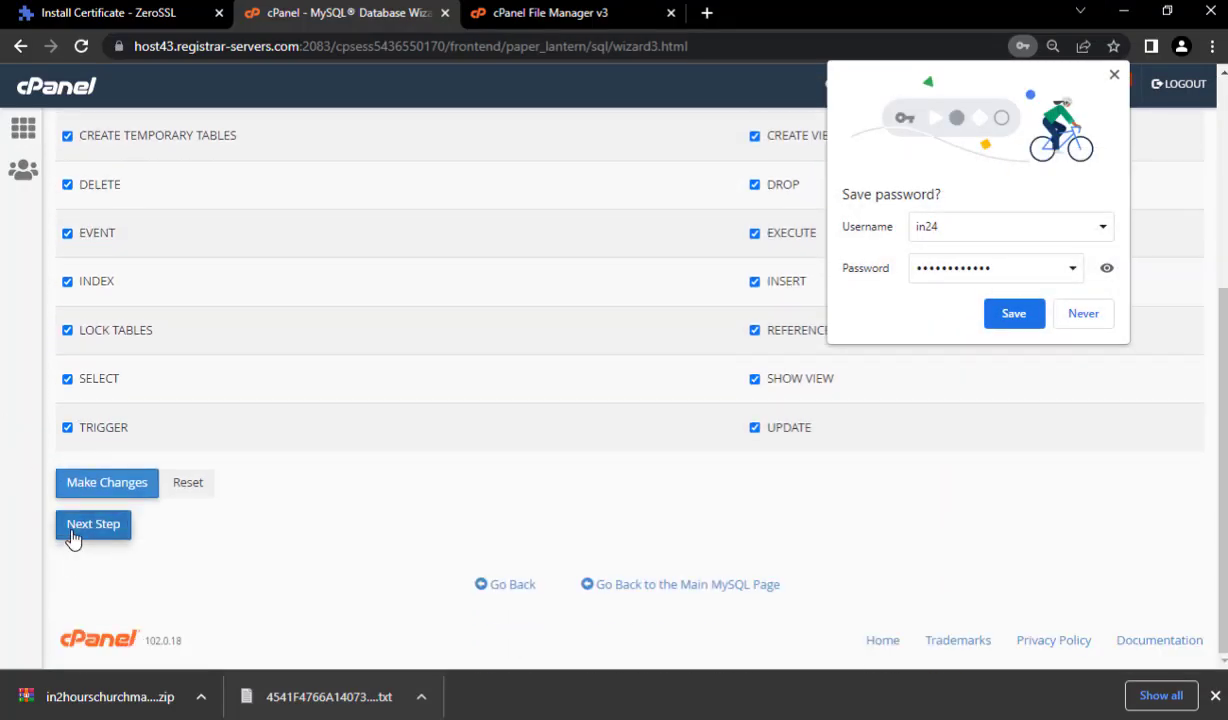
{"action": "left_click", "coordinate": [76, 526]}
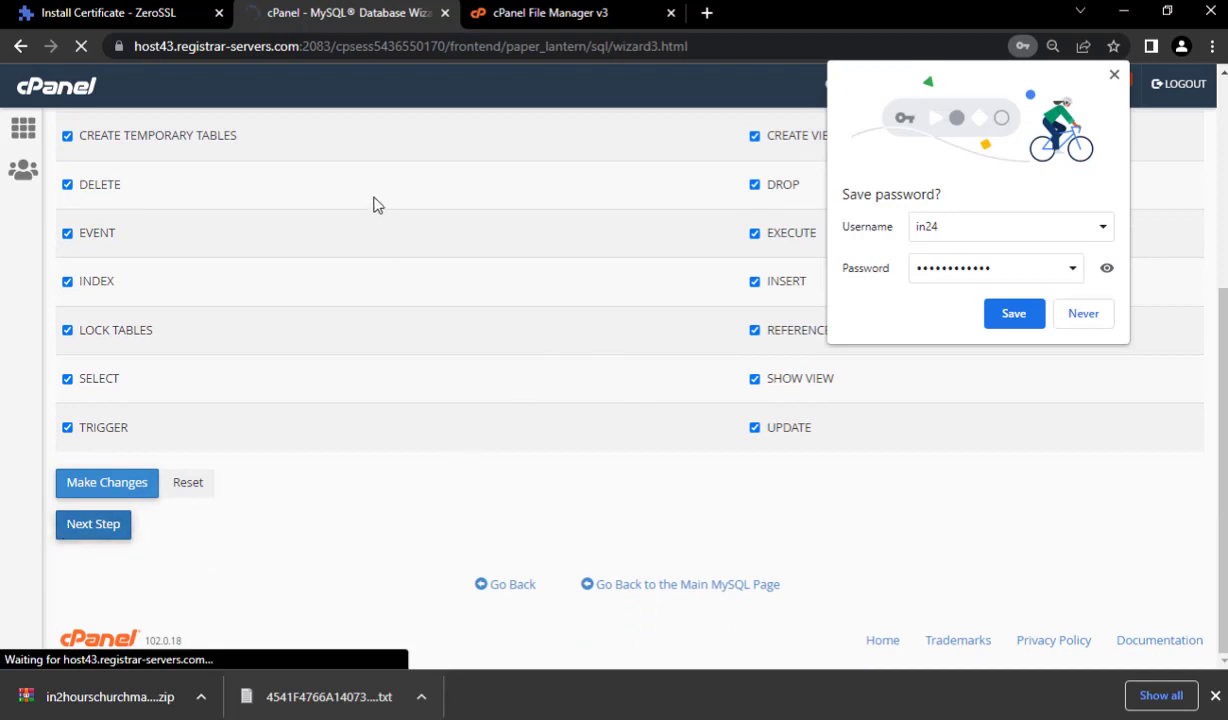
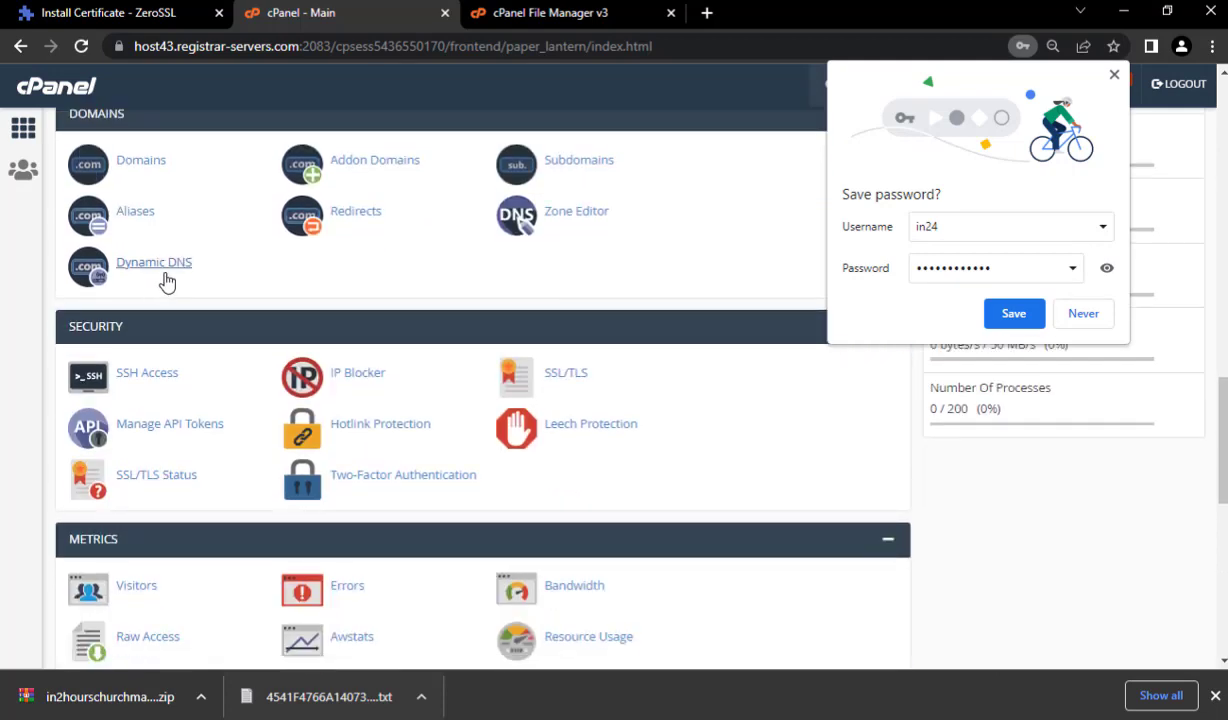
- Open phpMyAdmin from the Databases section of the cPanel home page
{"action": "scroll", "coordinate": [172, 280], "scroll_direction": "up", "scroll_amount": 5}
{"action": "scroll", "coordinate": [190, 281], "scroll_direction": "up", "scroll_amount": 3}
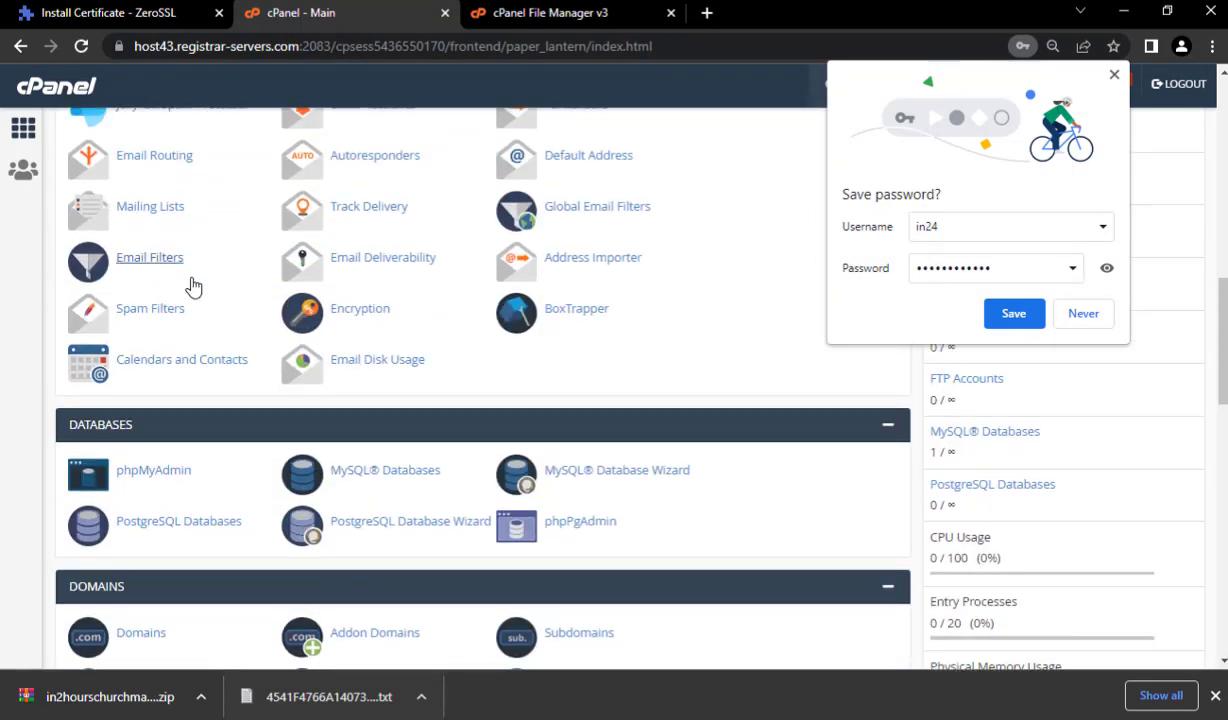
{"action": "left_click", "coordinate": [160, 472]}
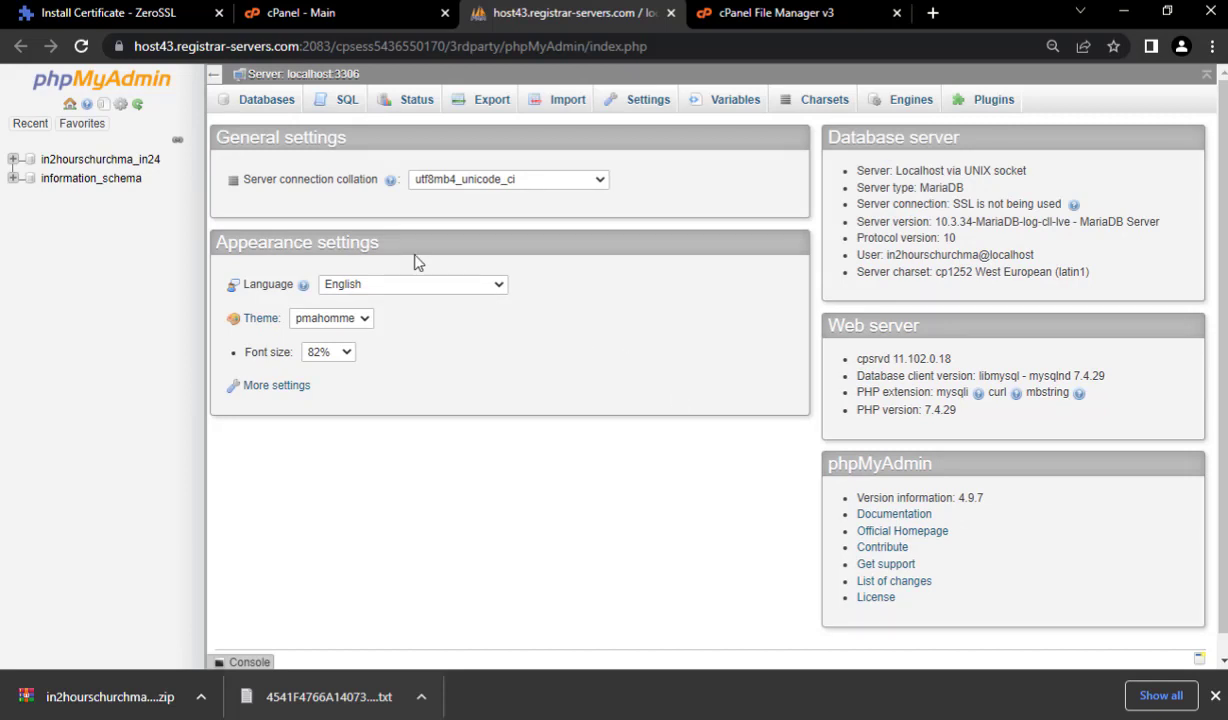
- Import ultimatechurchmanager.sql into in2hourschurchma_in24, running all 674 queries to create its tables
{"action": "left_click", "coordinate": [99, 163]}
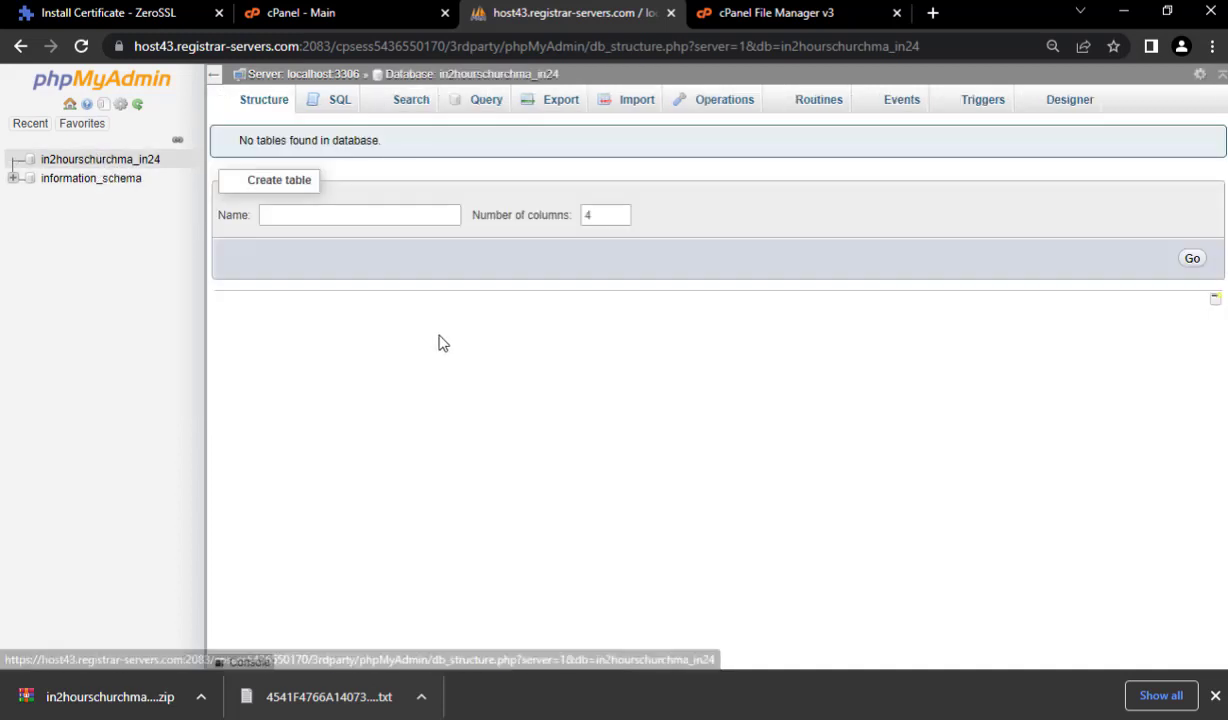
{"action": "left_click", "coordinate": [633, 104]}
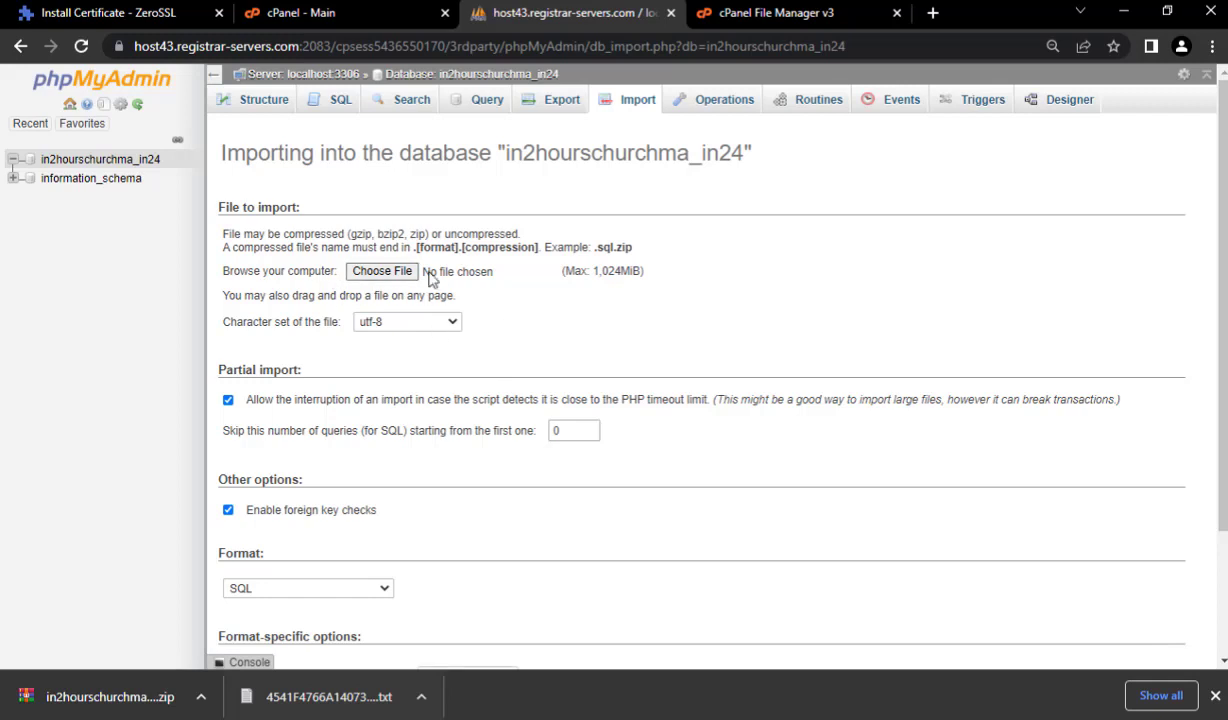
{"action": "left_click", "coordinate": [380, 278]}
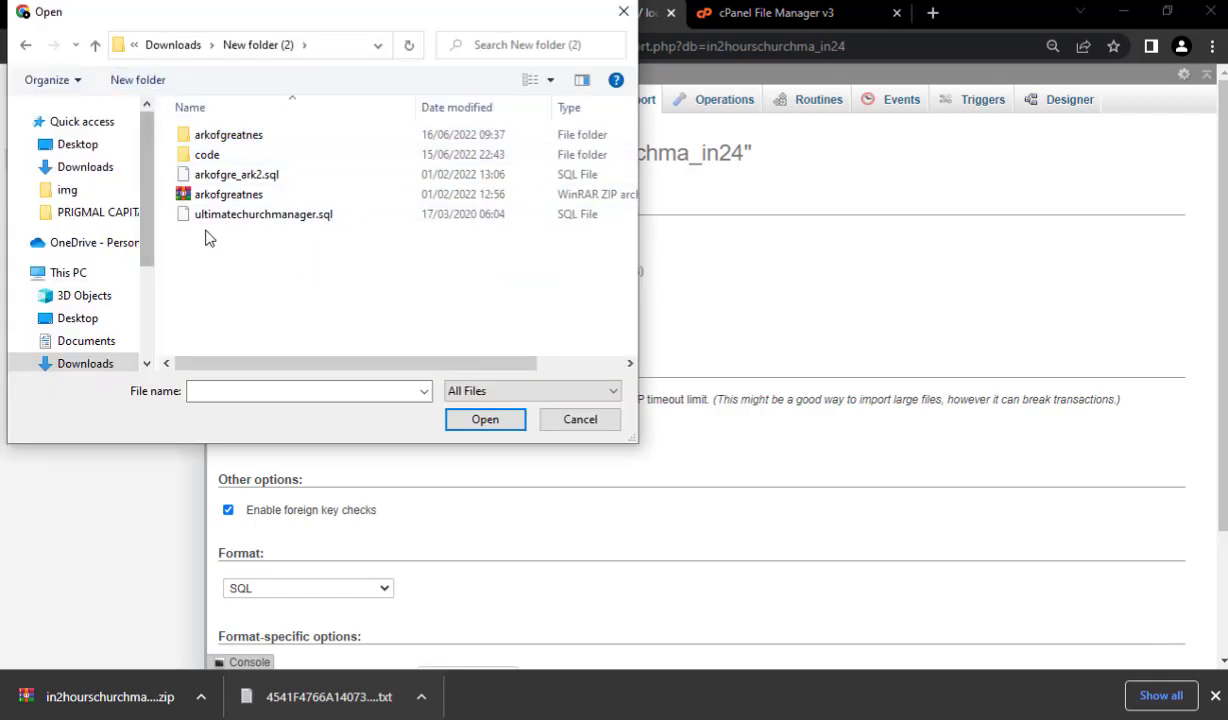
{"action": "left_click", "coordinate": [250, 224]}
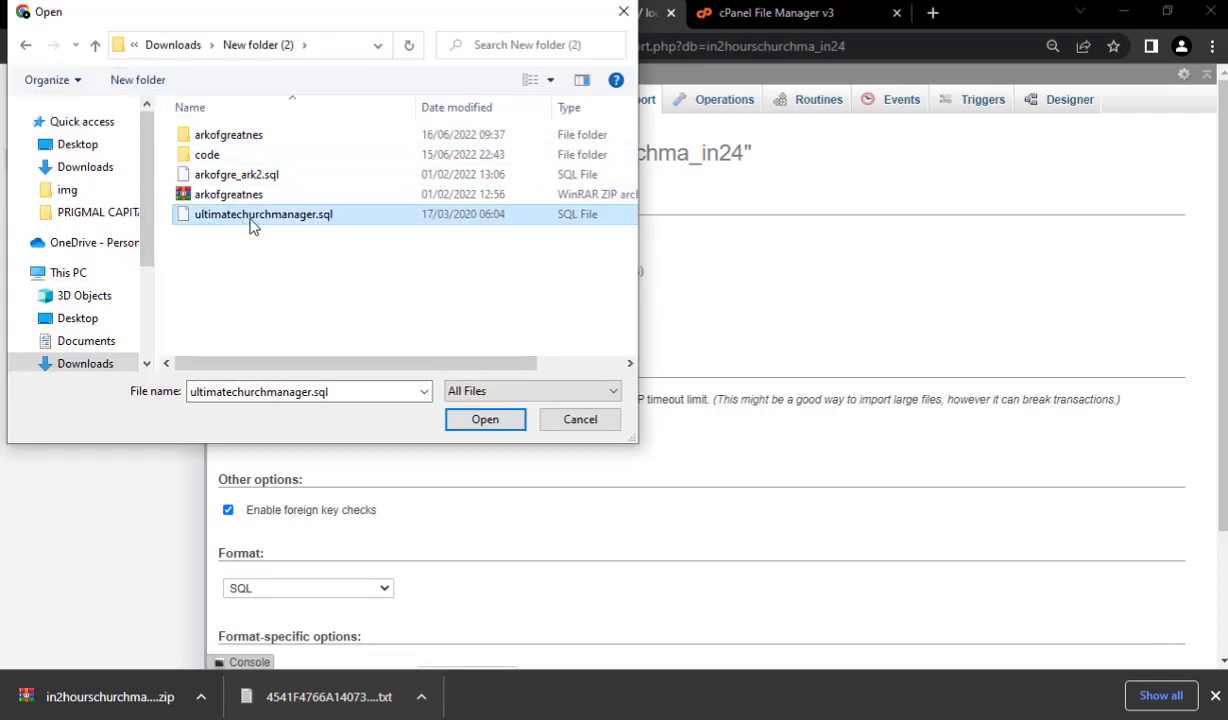
{"action": "left_click", "coordinate": [490, 424]}
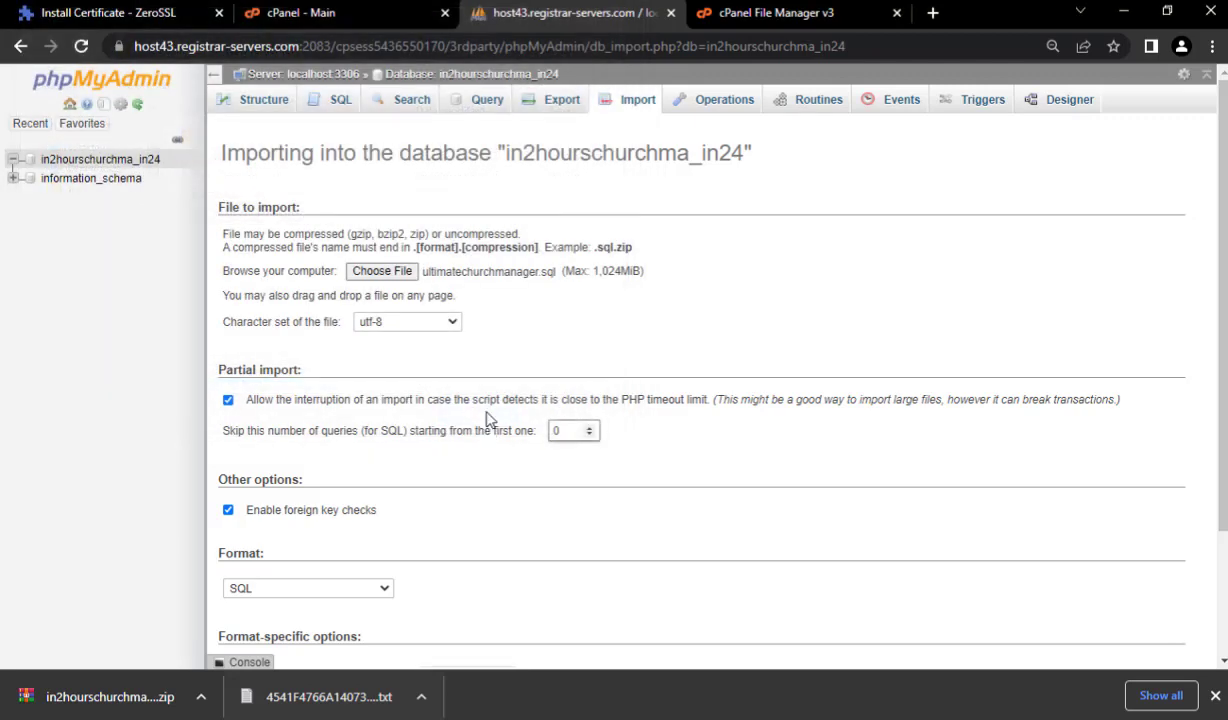
{"action": "scroll", "coordinate": [520, 456], "scroll_direction": "down", "scroll_amount": 2}
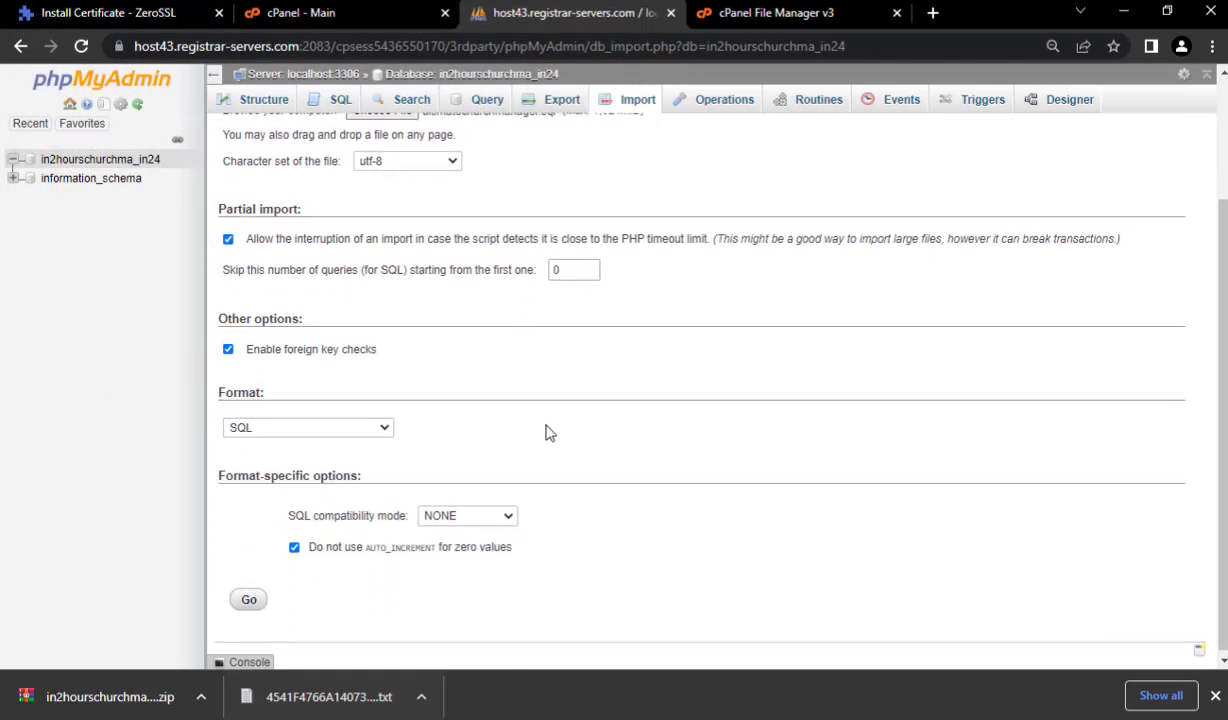
{"action": "left_click", "coordinate": [248, 596]}
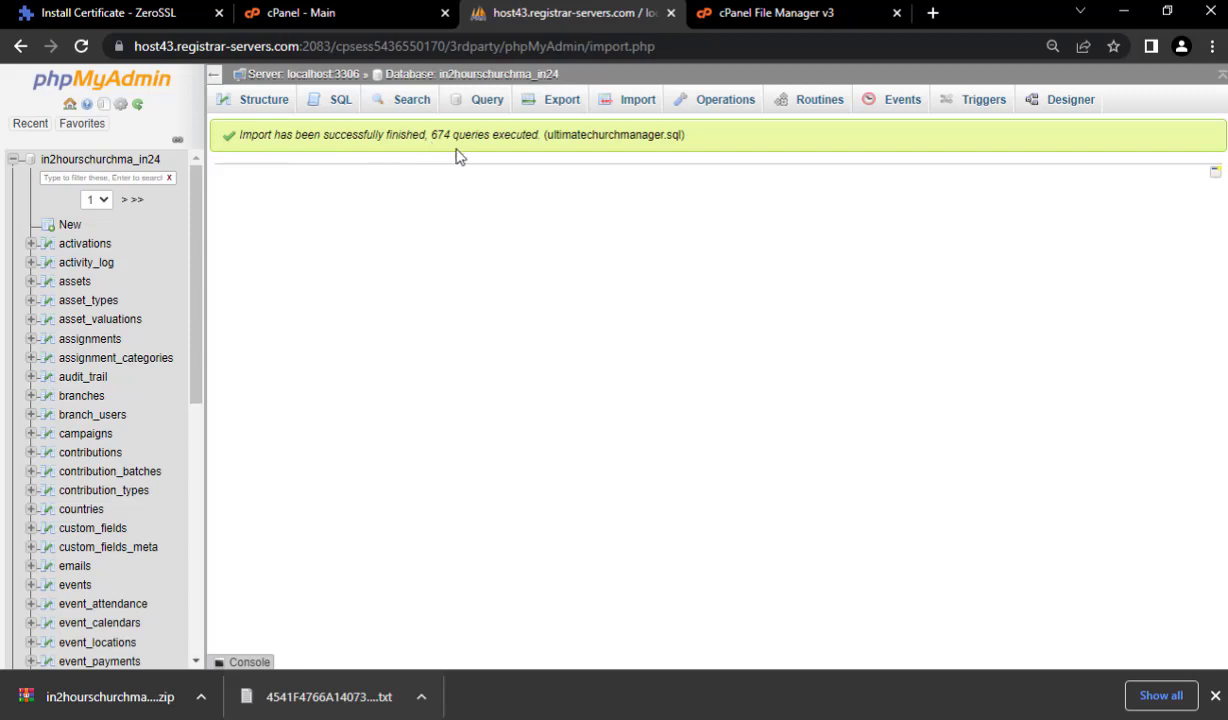
{"action": "scroll", "coordinate": [160, 380], "scroll_direction": "down", "scroll_amount": 4}
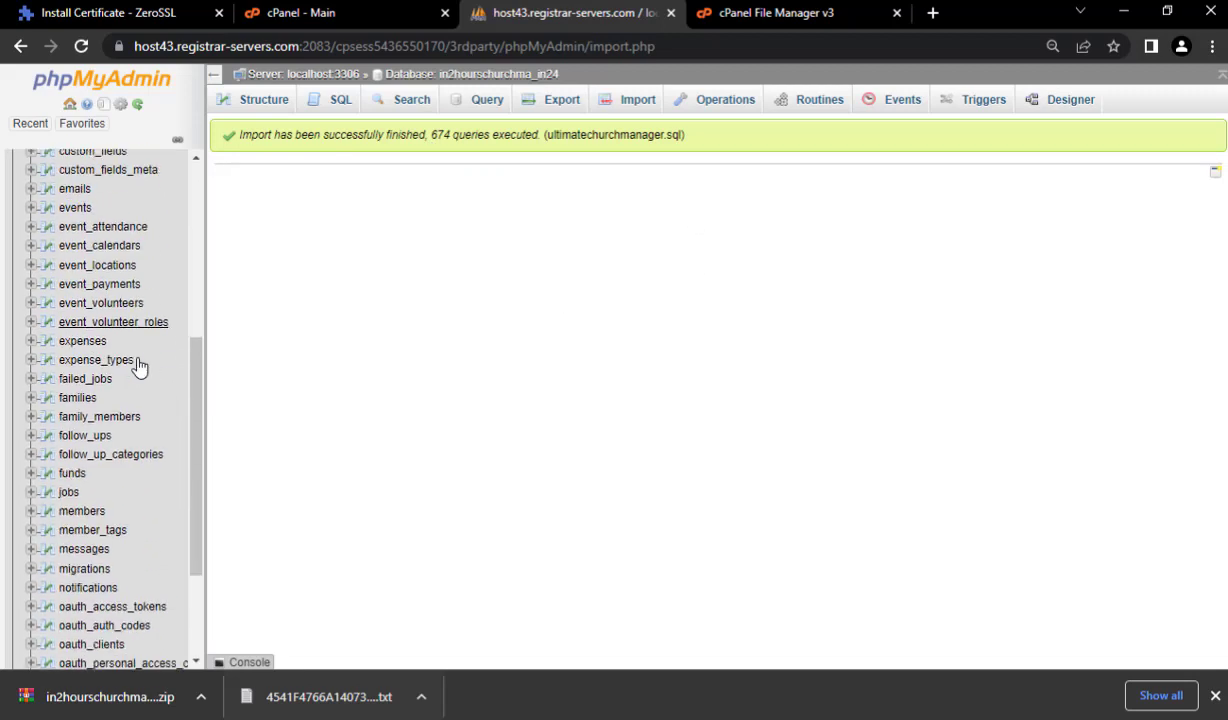
{"action": "scroll", "coordinate": [151, 370], "scroll_direction": "up", "scroll_amount": 4}
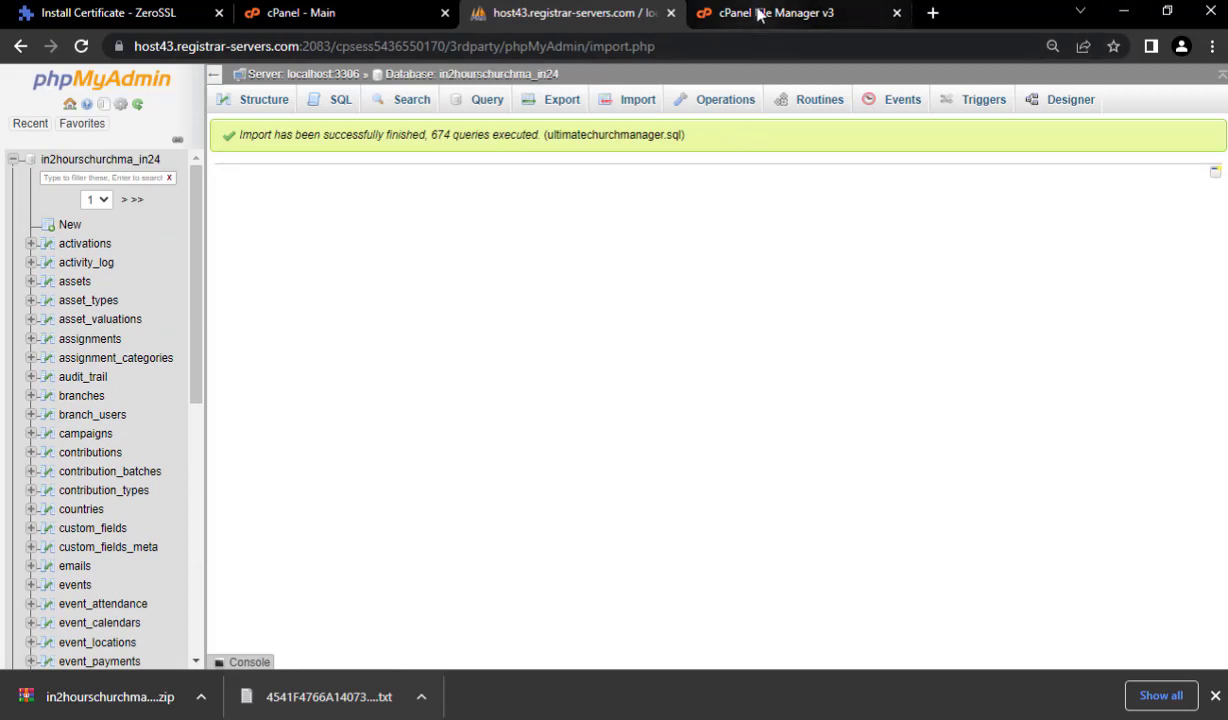
- In File Manager, go up to public_html and open its upload page's file picker
{"action": "left_click", "coordinate": [812, 10]}
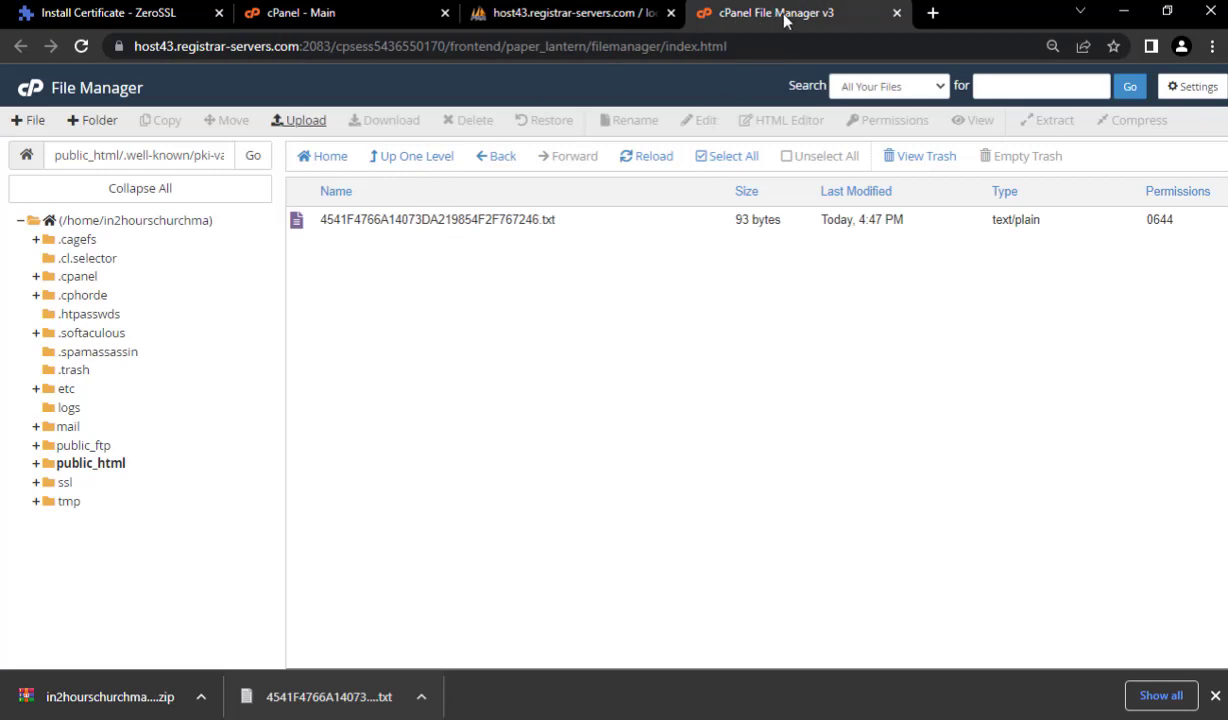
{"action": "left_click", "coordinate": [418, 160]}
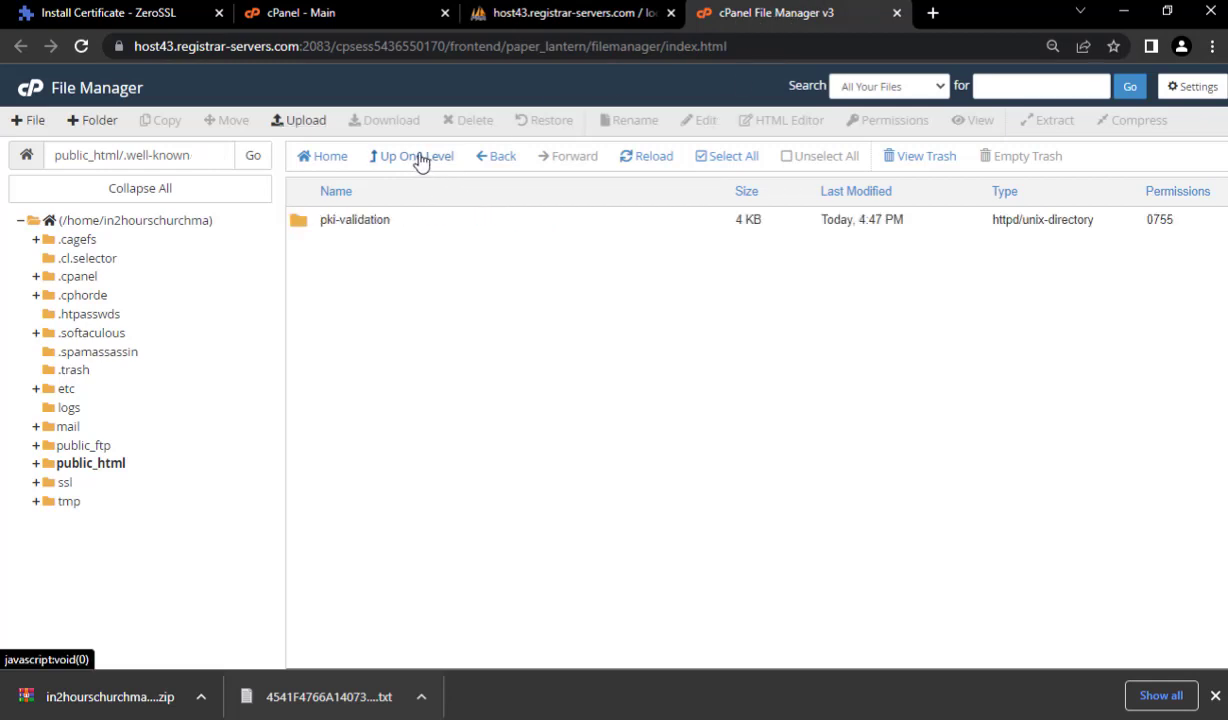
{"action": "left_click", "coordinate": [419, 160]}
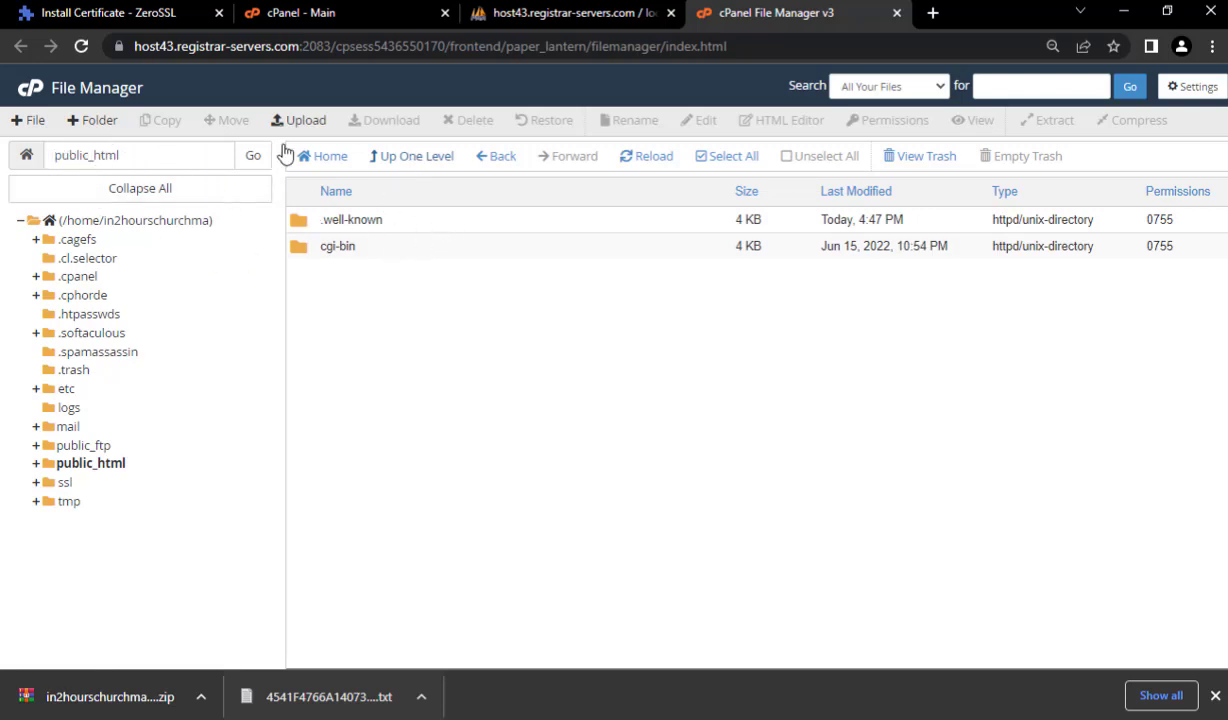
{"action": "left_click", "coordinate": [309, 122]}
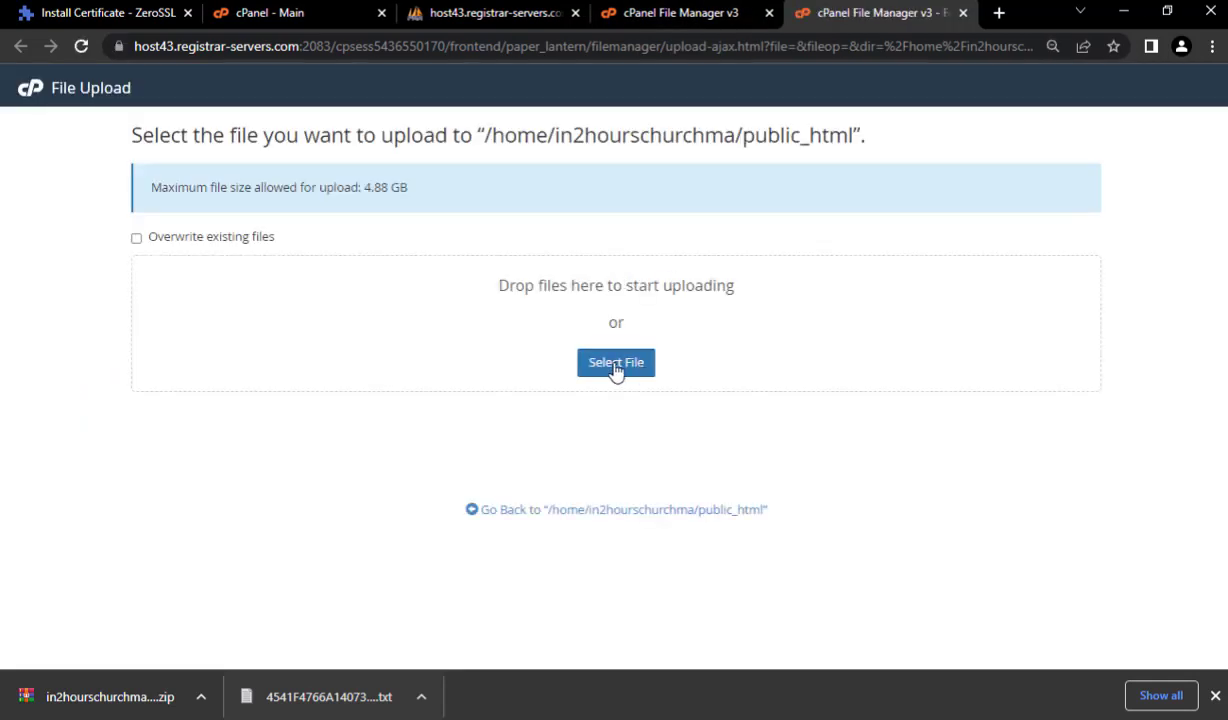
{"action": "left_click", "coordinate": [616, 364]}
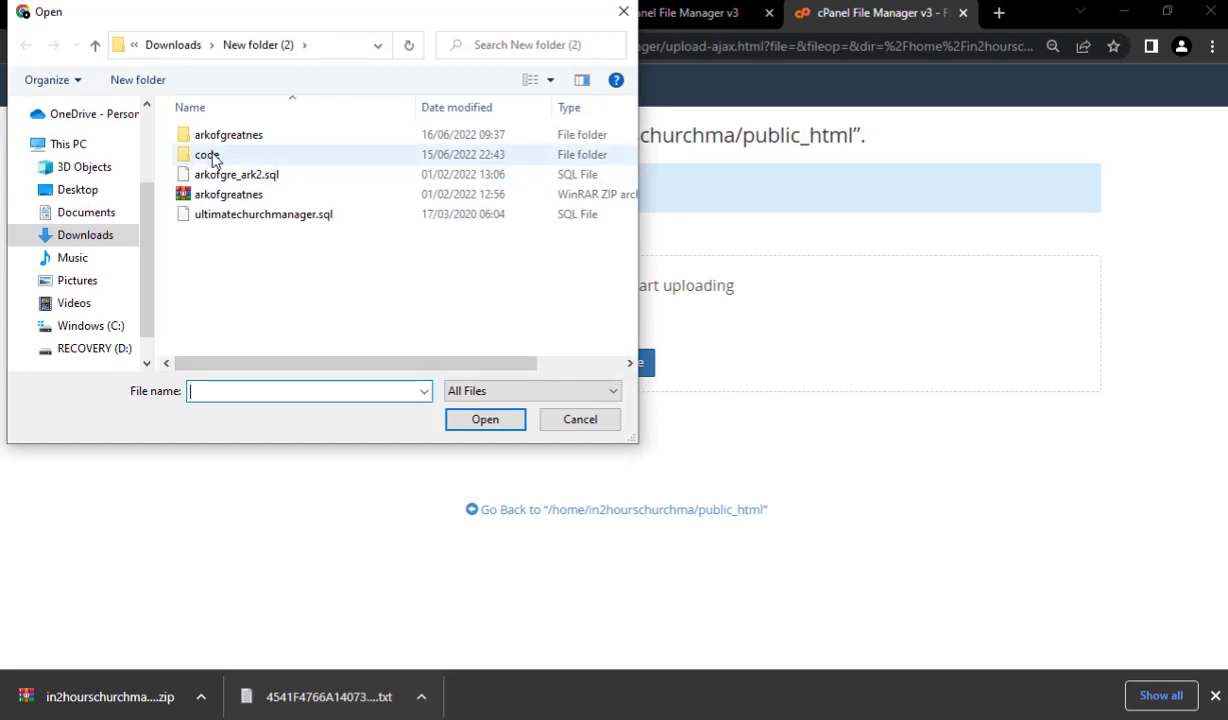
- Begin adding the local code folder to an archive from its context menu
{"action": "double_click", "coordinate": [222, 158]}
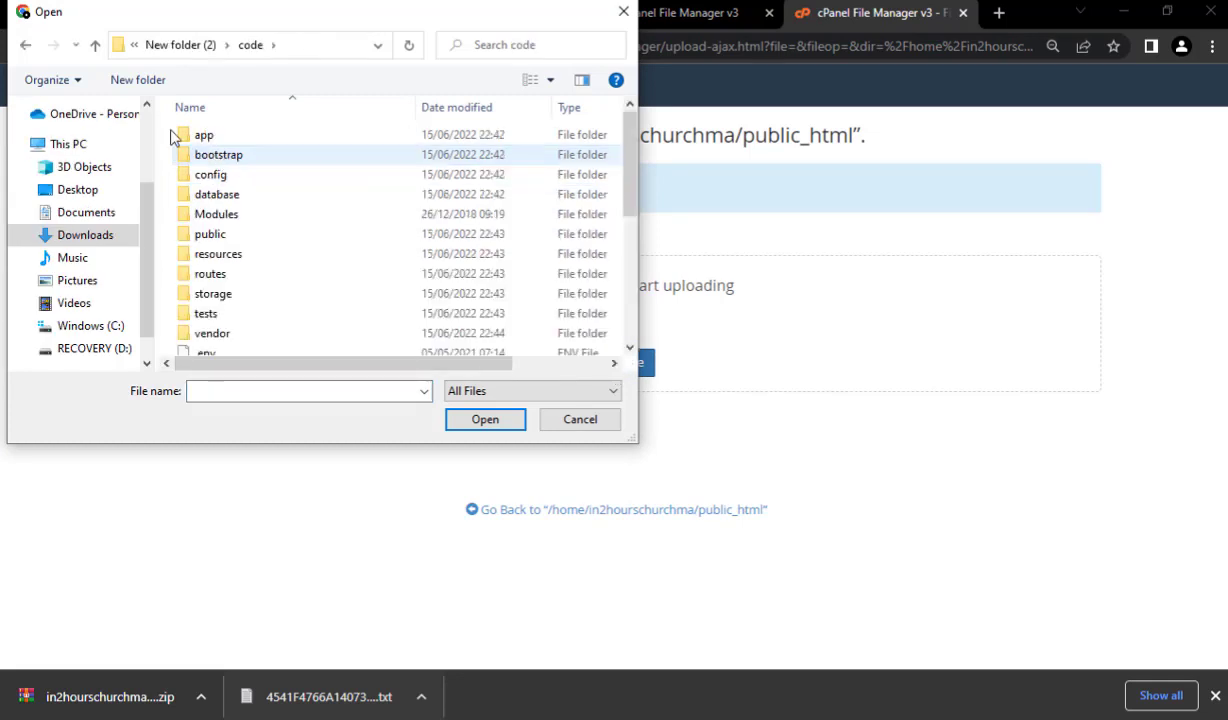
{"action": "left_click", "coordinate": [95, 47]}
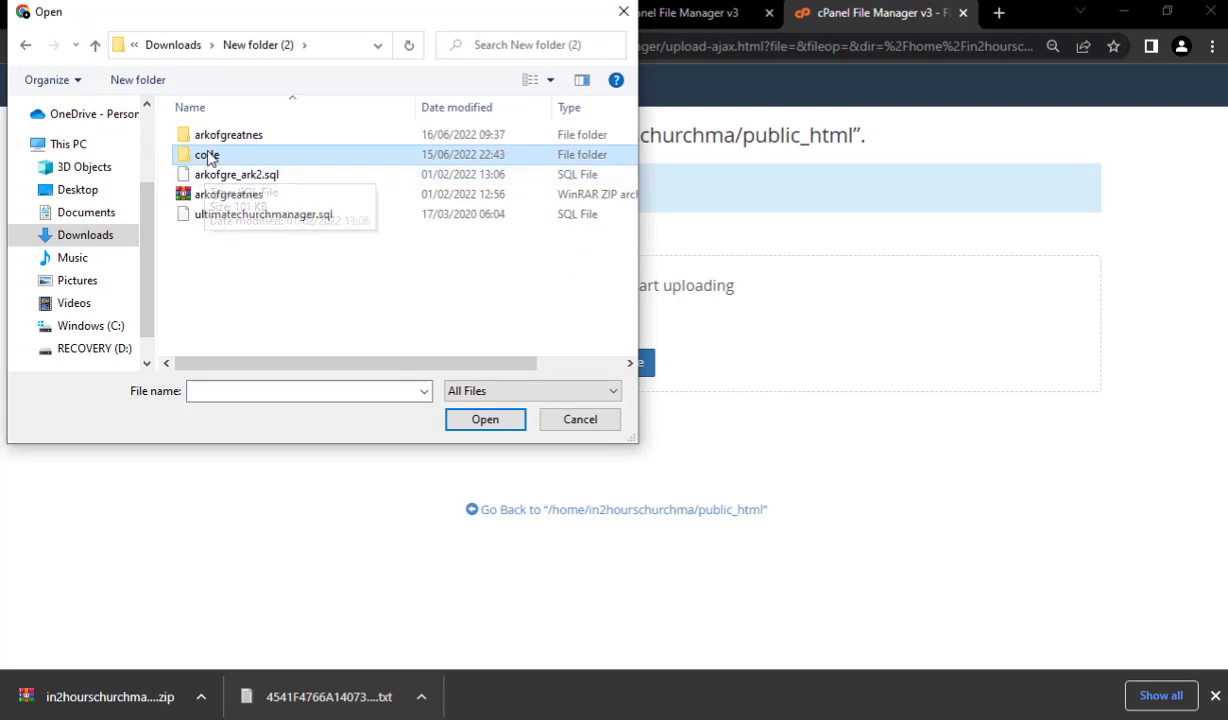
{"action": "right_click", "coordinate": [210, 162]}
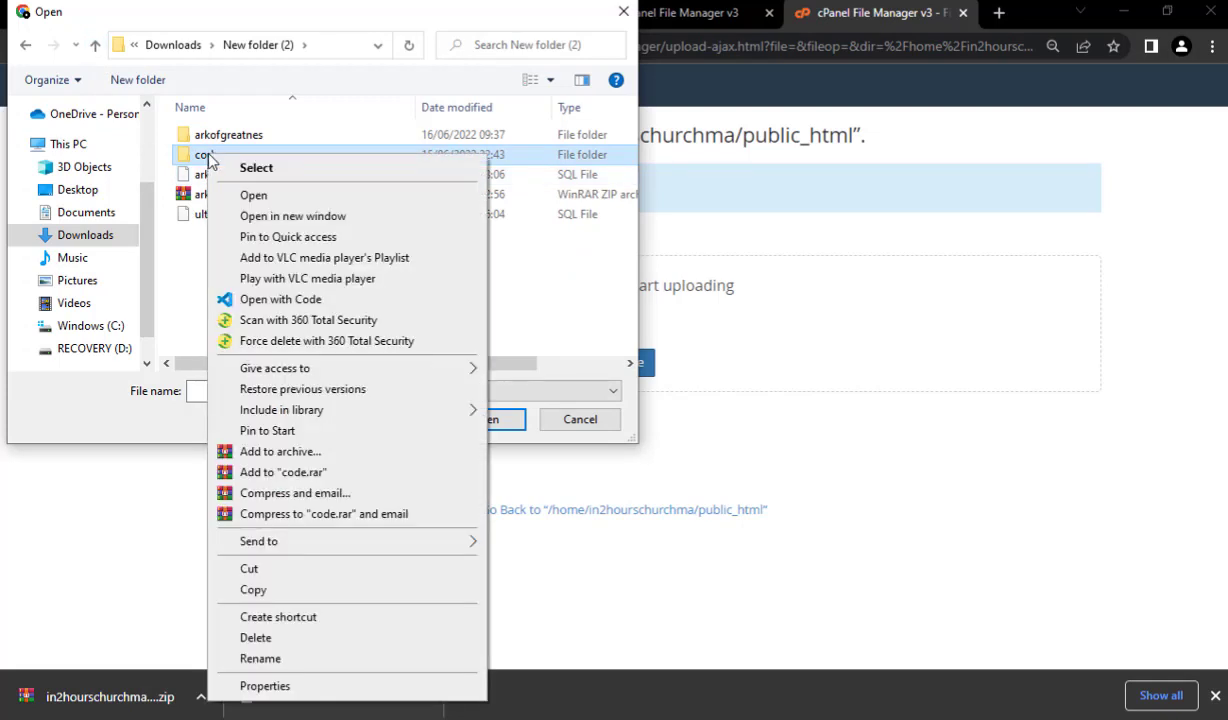
{"action": "left_click", "coordinate": [309, 452]}
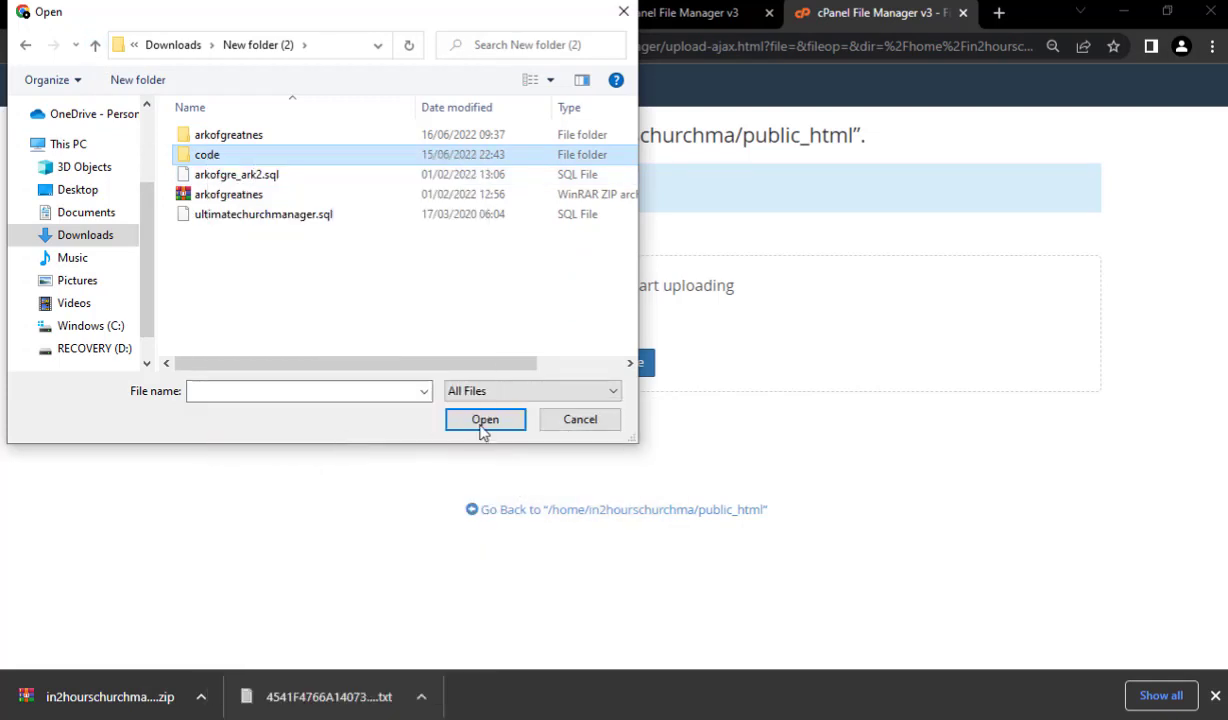
- Pack the code folder into code.zip and pick it in the upload file picker
{"action": "left_click", "coordinate": [574, 347]}
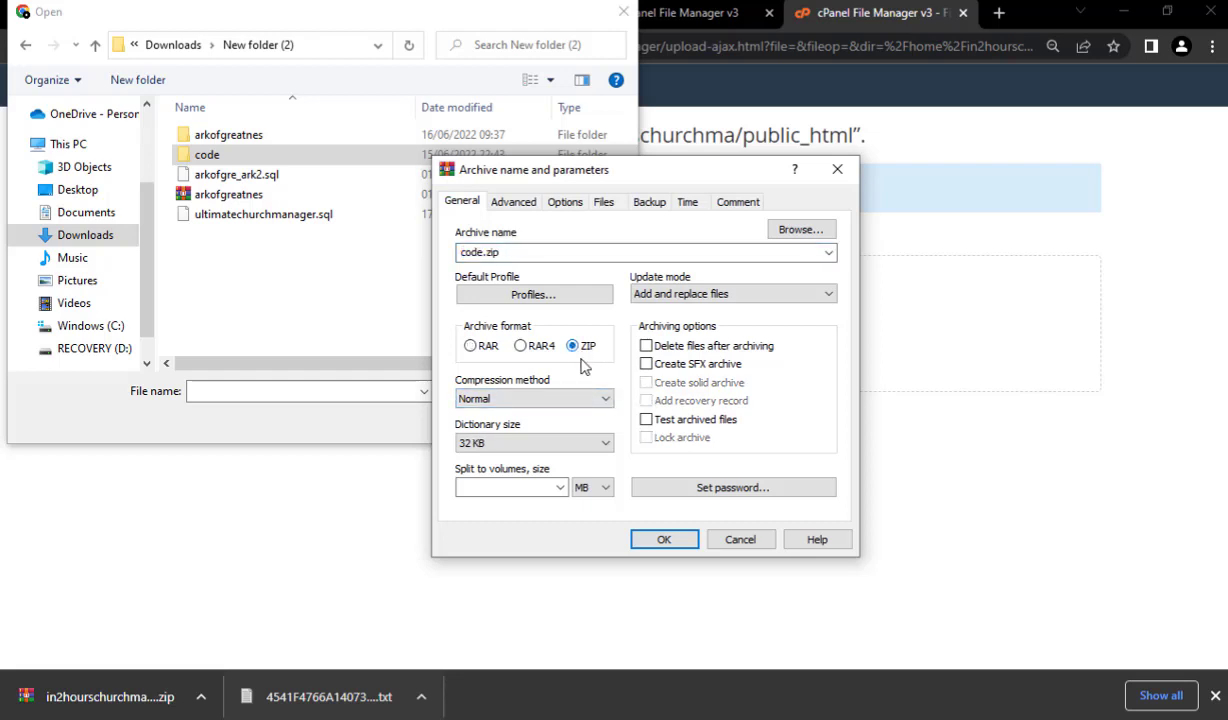
{"action": "left_click", "coordinate": [664, 539]}
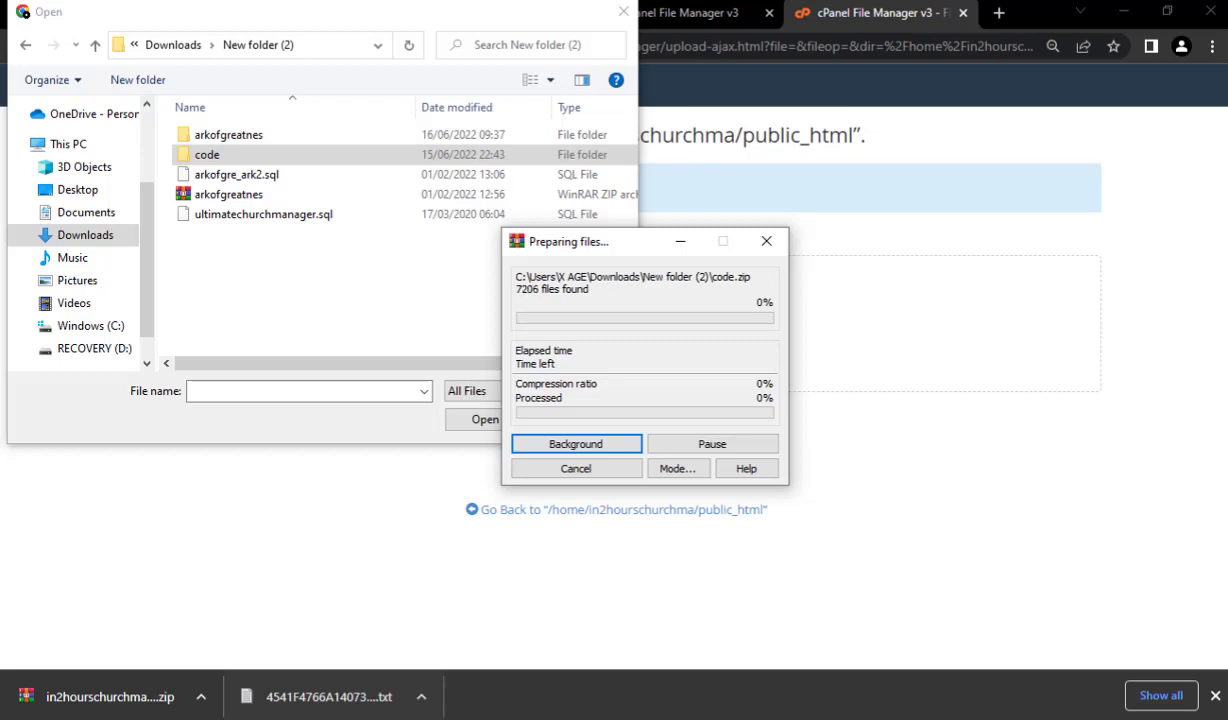
{"action": "left_click", "coordinate": [465, 85]}
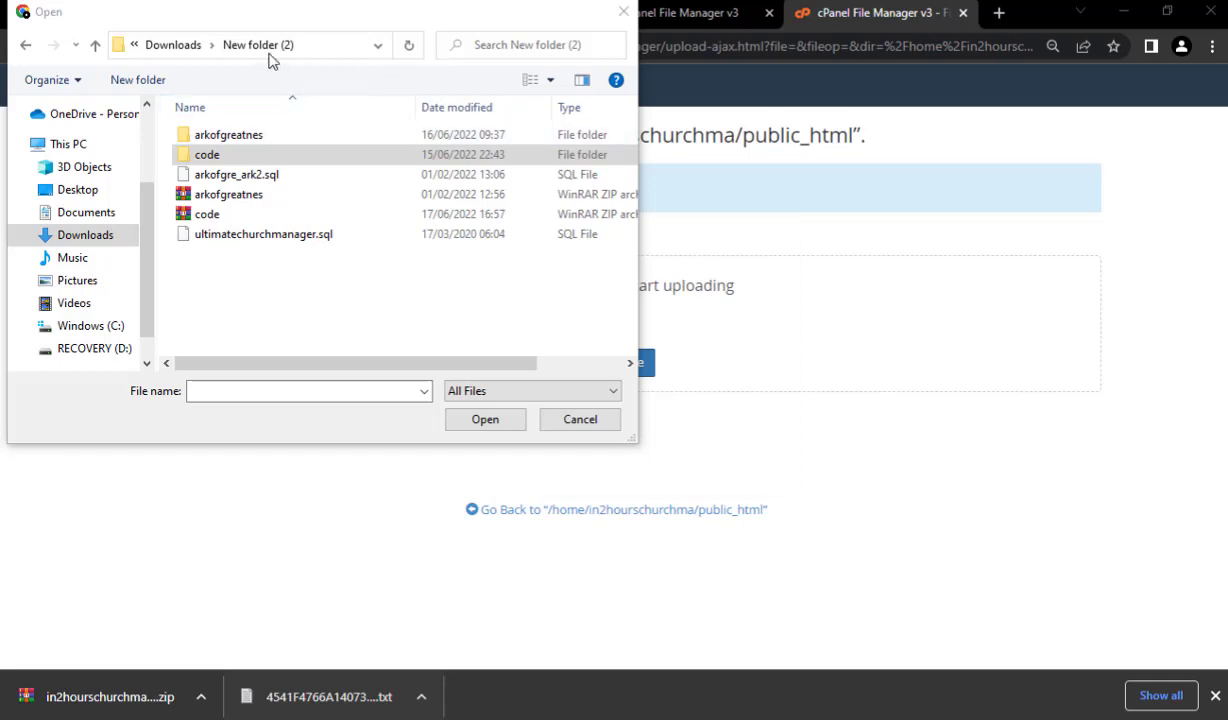
{"action": "left_click", "coordinate": [244, 213]}
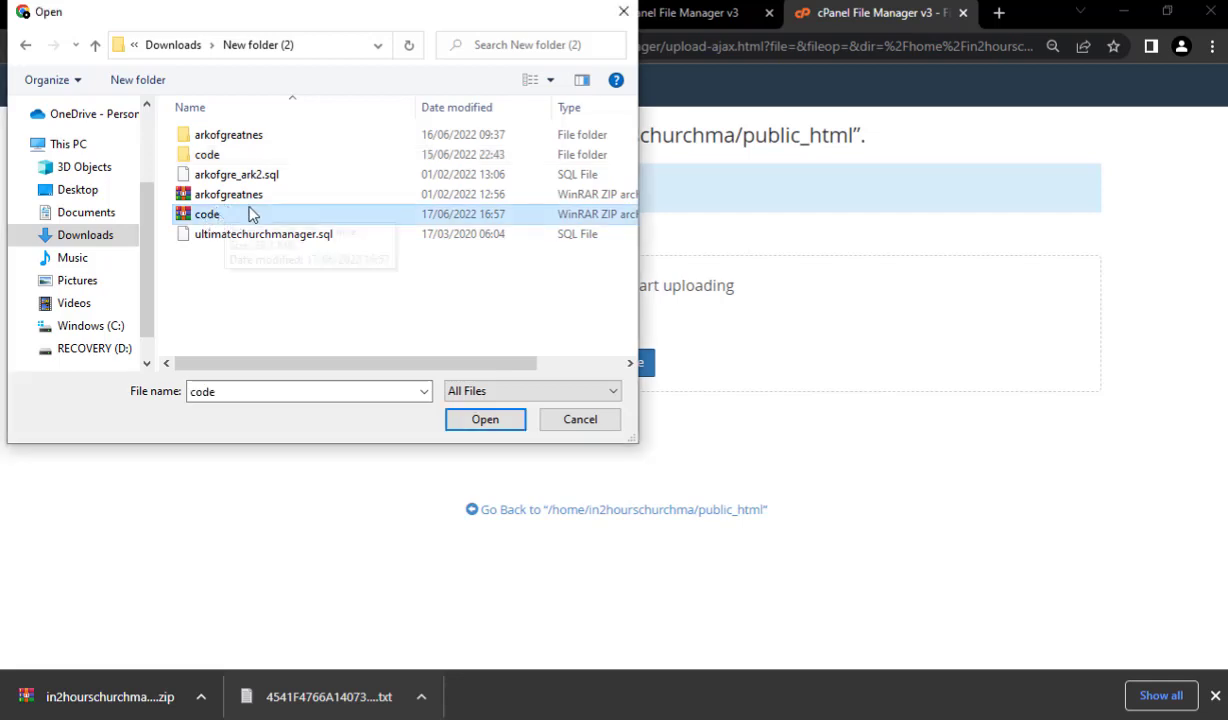
- Upload code.zip (39.11 MB) and return to the public_html listing
{"action": "left_click", "coordinate": [499, 427]}
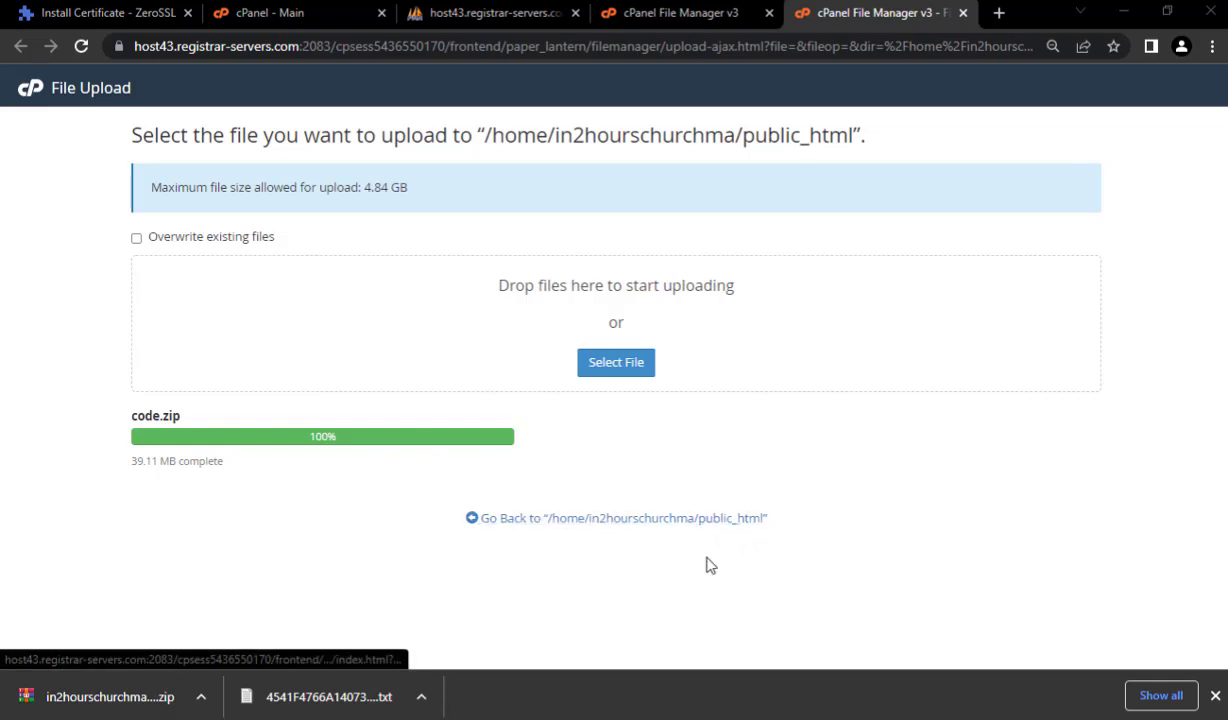
{"action": "left_click", "coordinate": [652, 519]}
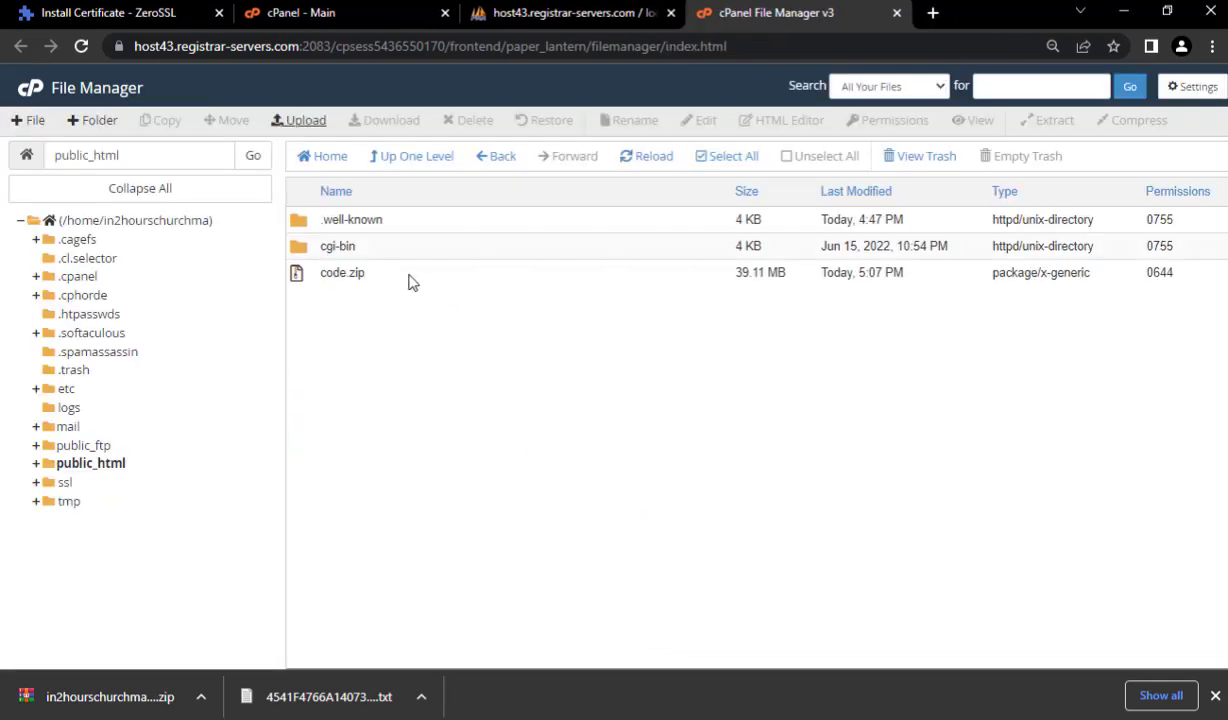
- Extract code.zip into /public_html, producing a new code folder
{"action": "left_click", "coordinate": [386, 281]}
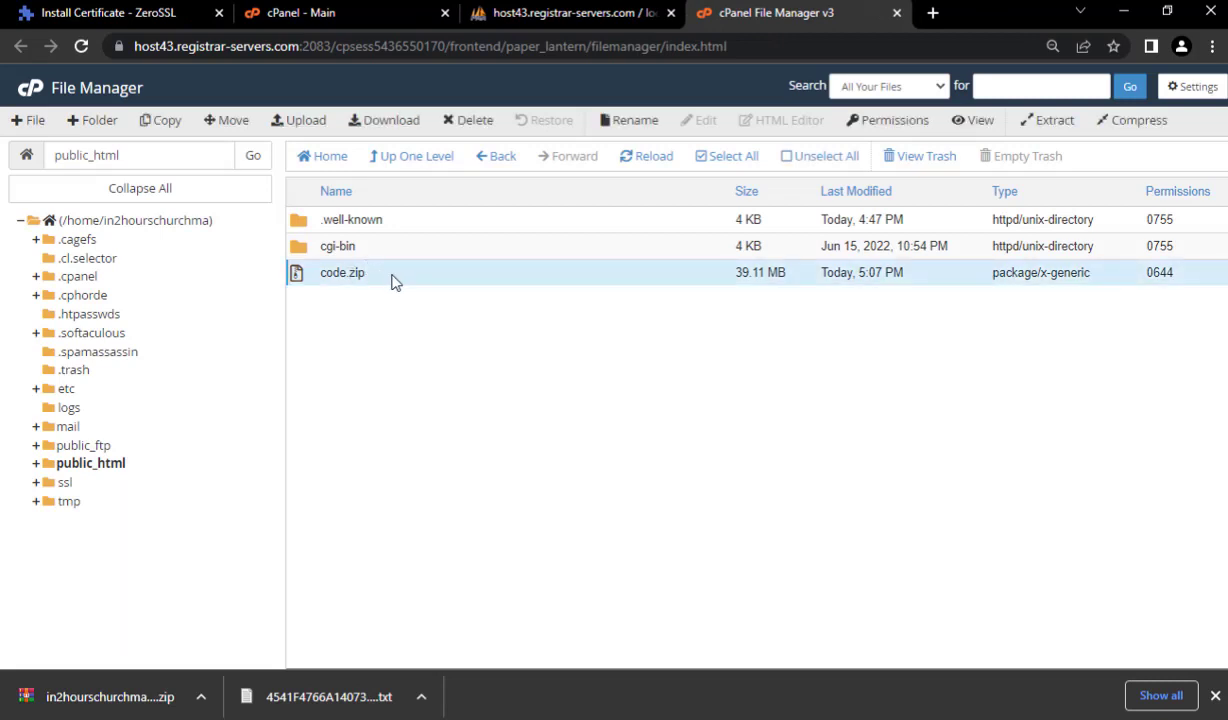
{"action": "left_click", "coordinate": [402, 282]}
{"action": "left_click", "coordinate": [400, 282]}
{"action": "right_click", "coordinate": [398, 280]}
{"action": "left_click", "coordinate": [445, 462]}
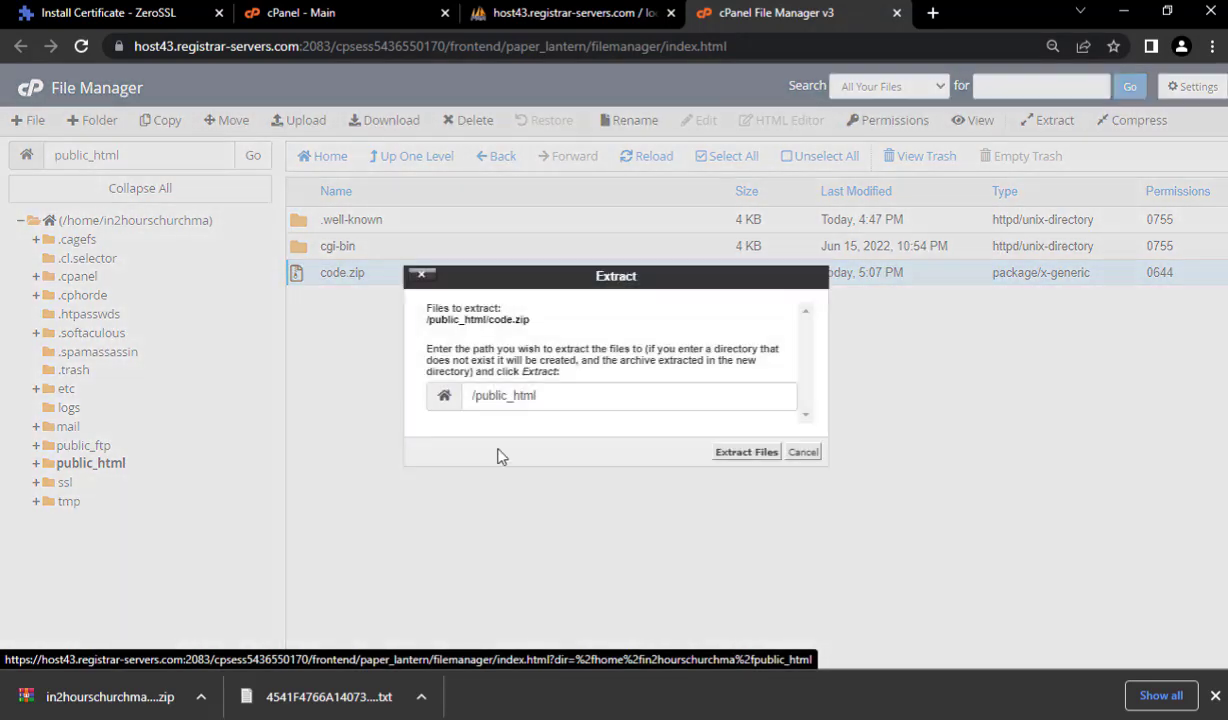
{"action": "left_click", "coordinate": [740, 453]}
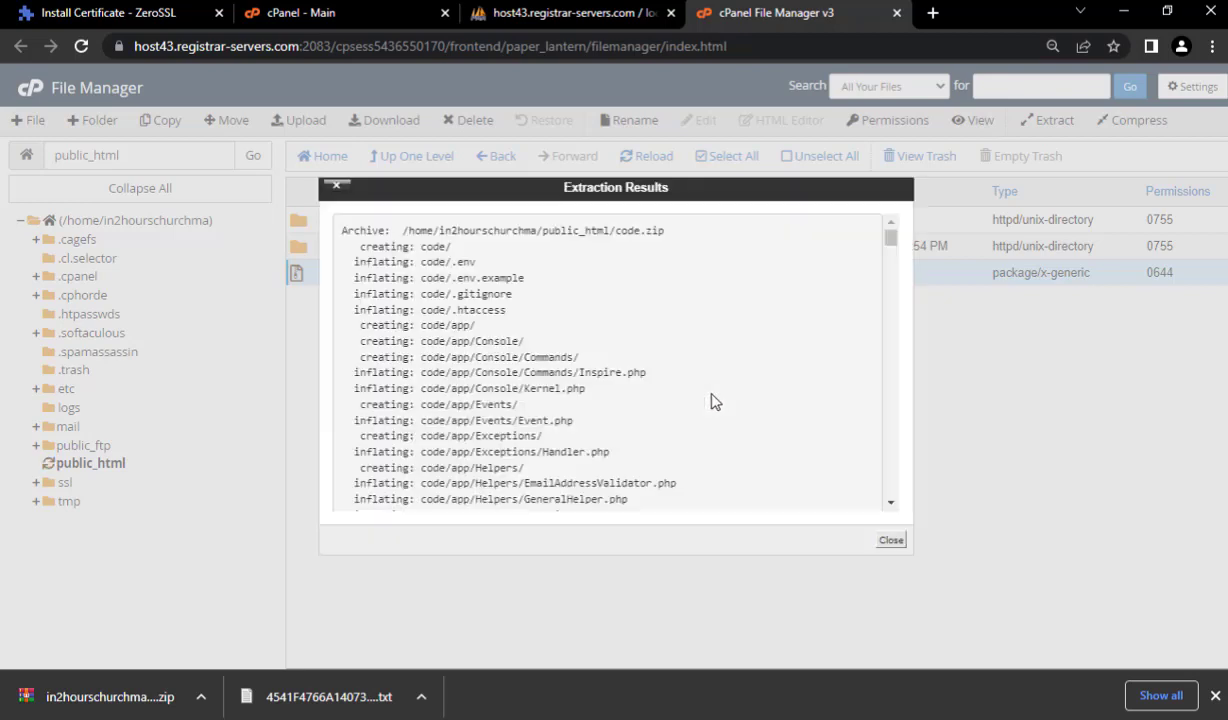
{"action": "left_click", "coordinate": [889, 543]}
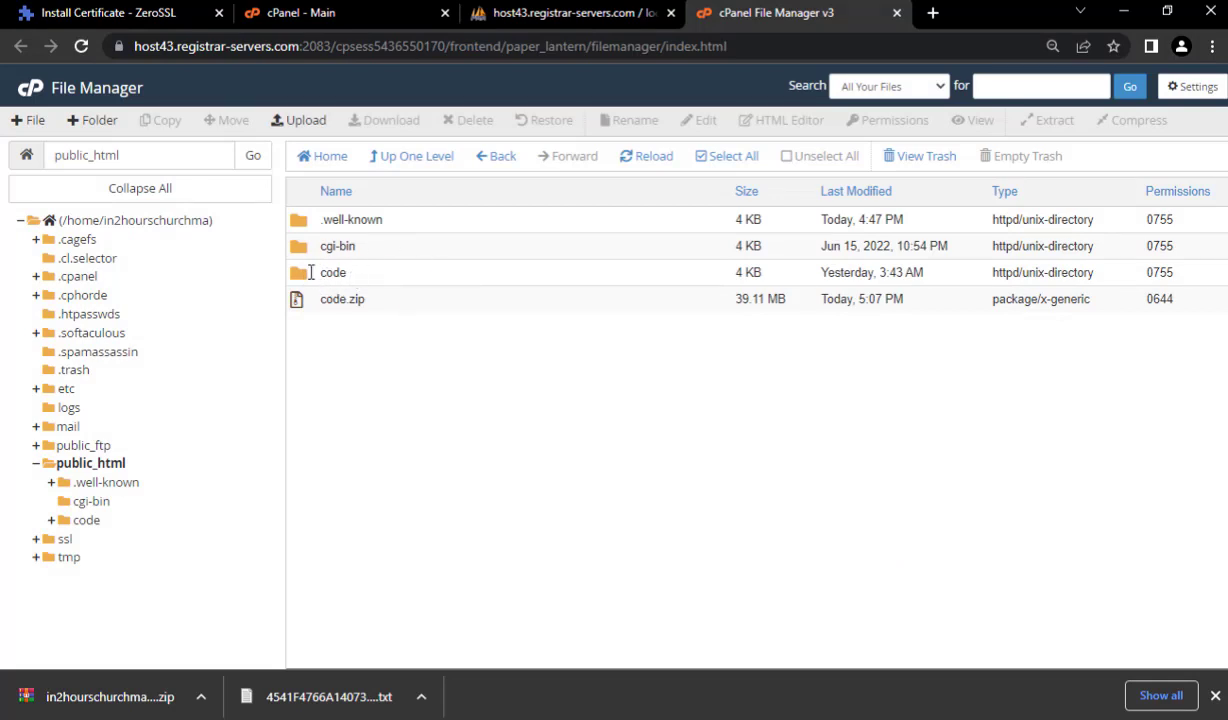
- Move all contents of the code folder up into /public_html, leaving code empty
{"action": "double_click", "coordinate": [374, 274]}
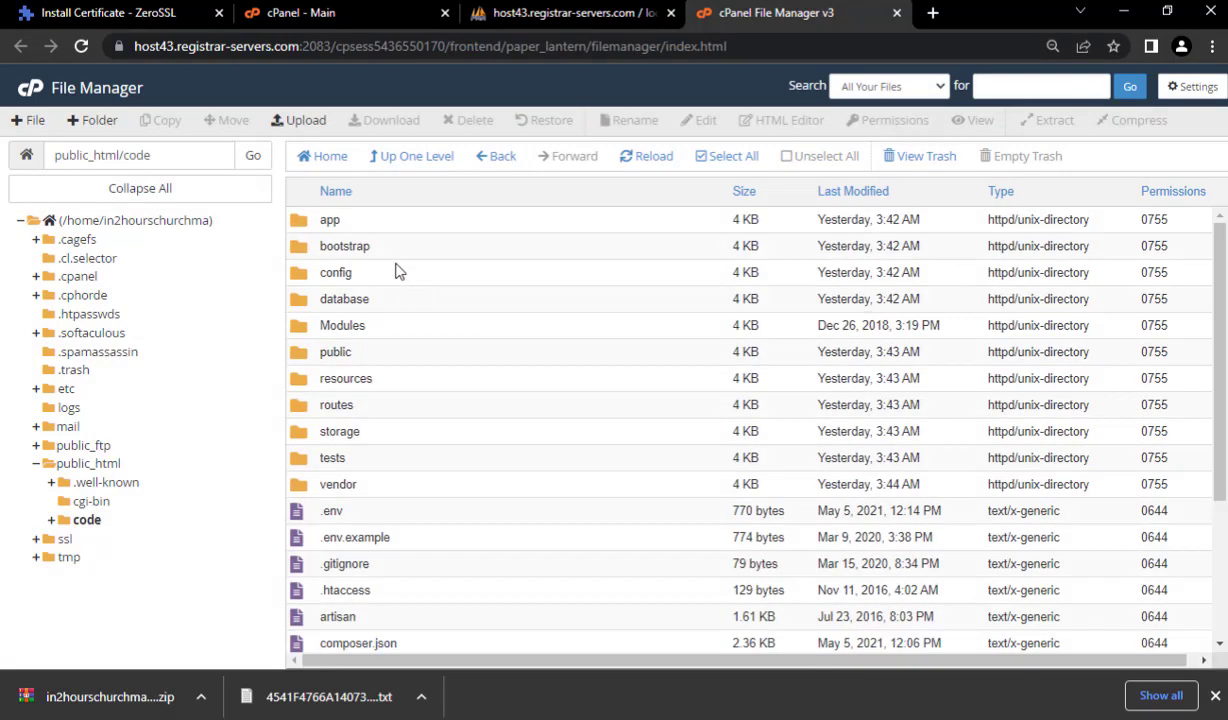
{"action": "left_click", "coordinate": [730, 158]}
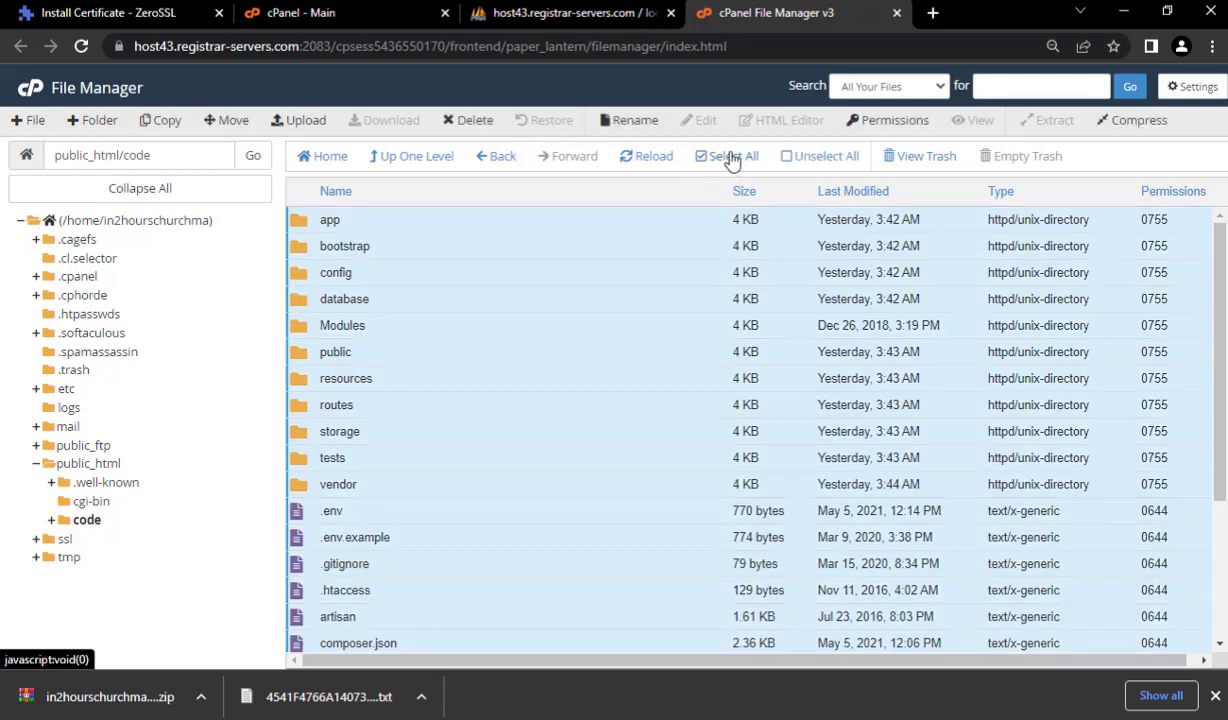
{"action": "right_click", "coordinate": [526, 255]}
{"action": "left_click", "coordinate": [563, 264]}
{"action": "left_click", "coordinate": [695, 432]}
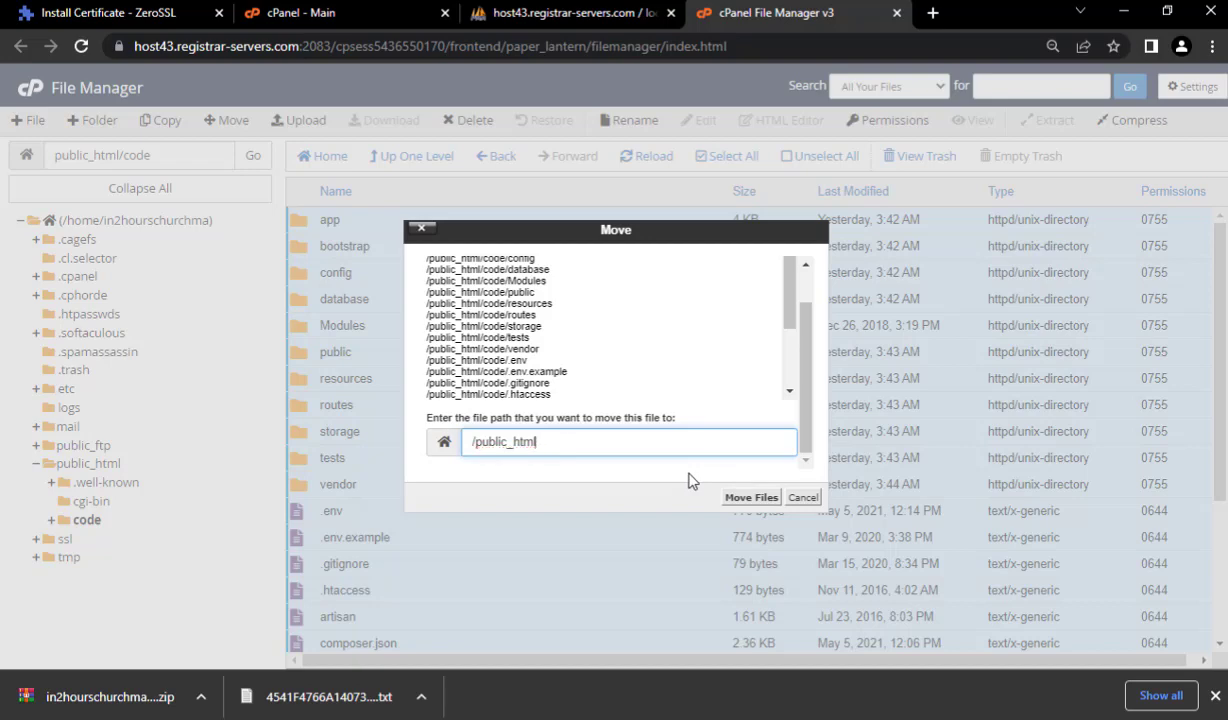
{"action": "left_click", "coordinate": [749, 498]}
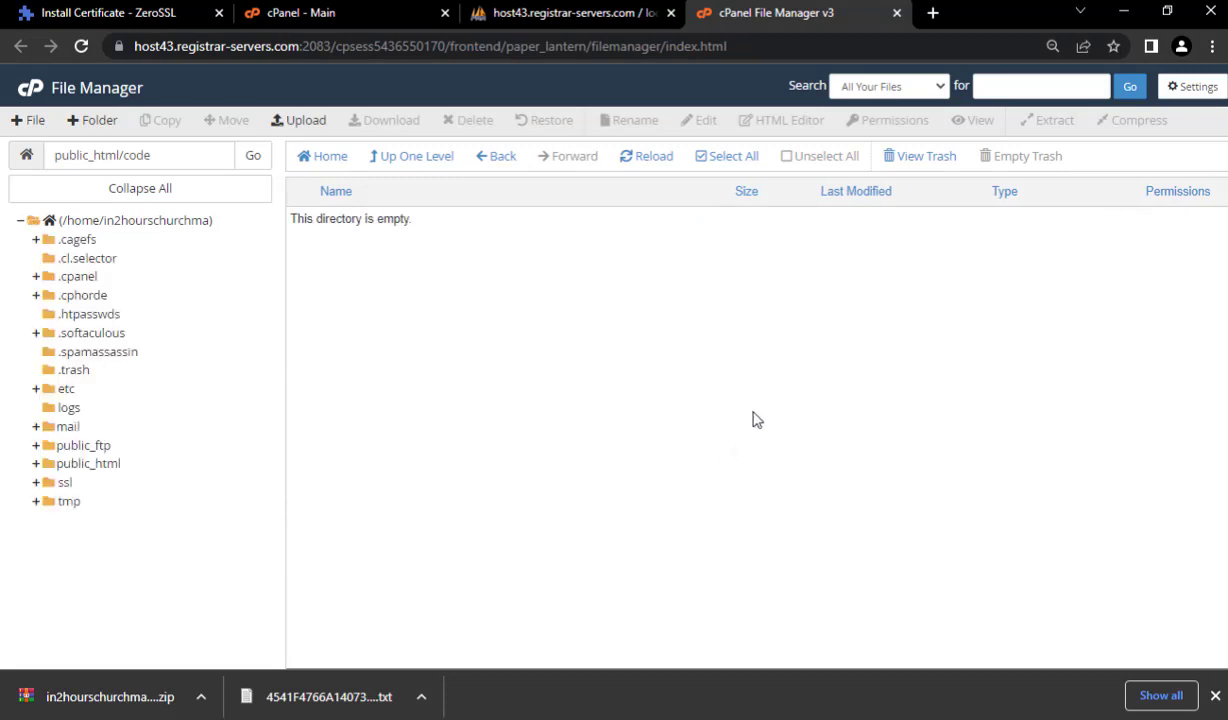
{"action": "left_click", "coordinate": [410, 157]}
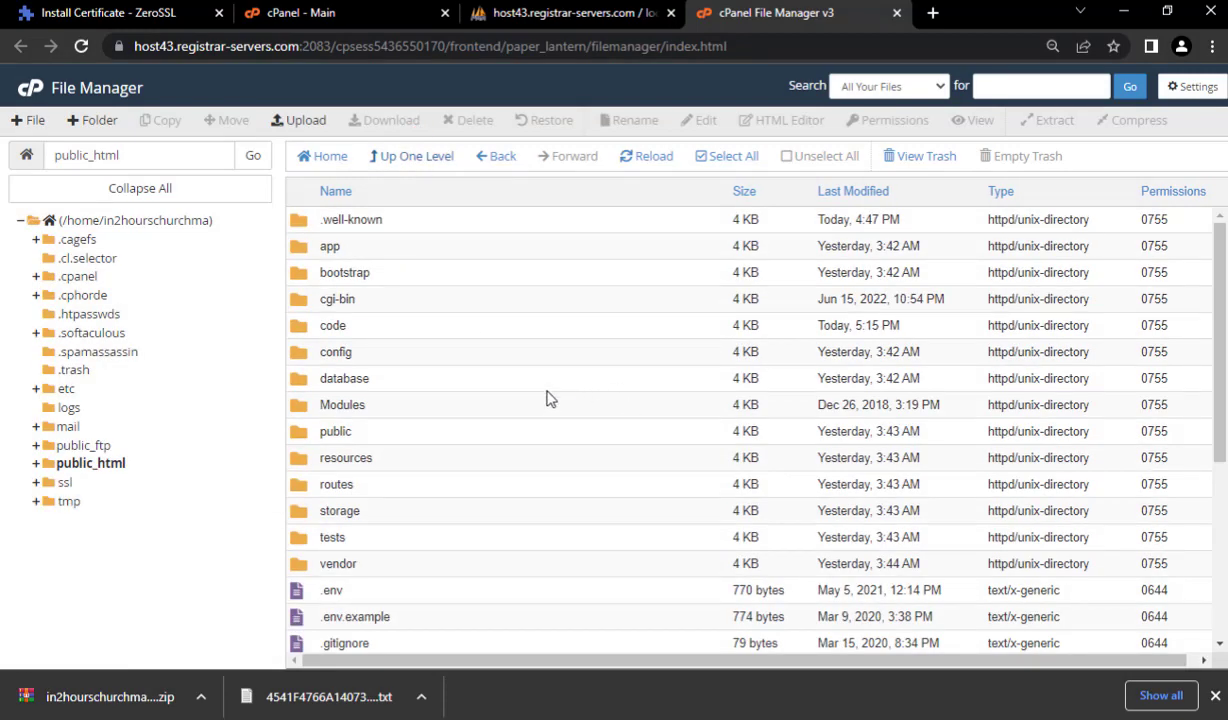
- Open public_html's .env file in cPanel's text editor, accepting the default encoding
{"action": "scroll", "coordinate": [520, 376], "scroll_direction": "down", "scroll_amount": 3}
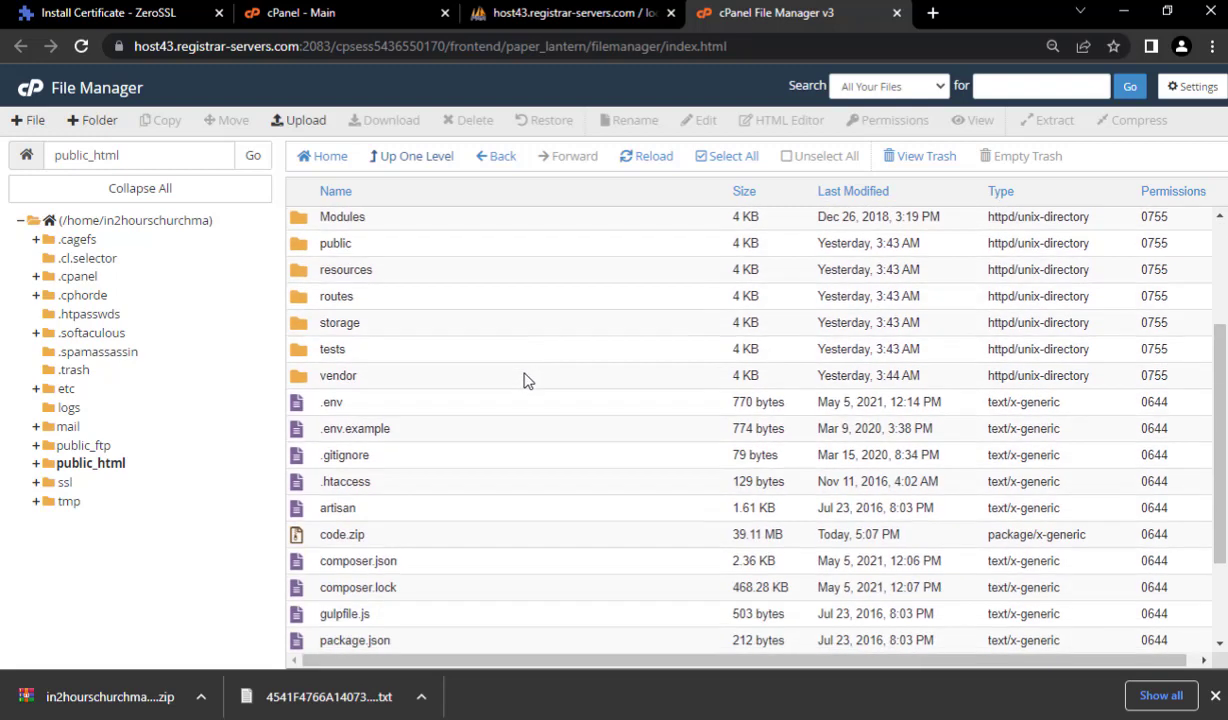
{"action": "scroll", "coordinate": [523, 400], "scroll_direction": "up", "scroll_amount": 3}
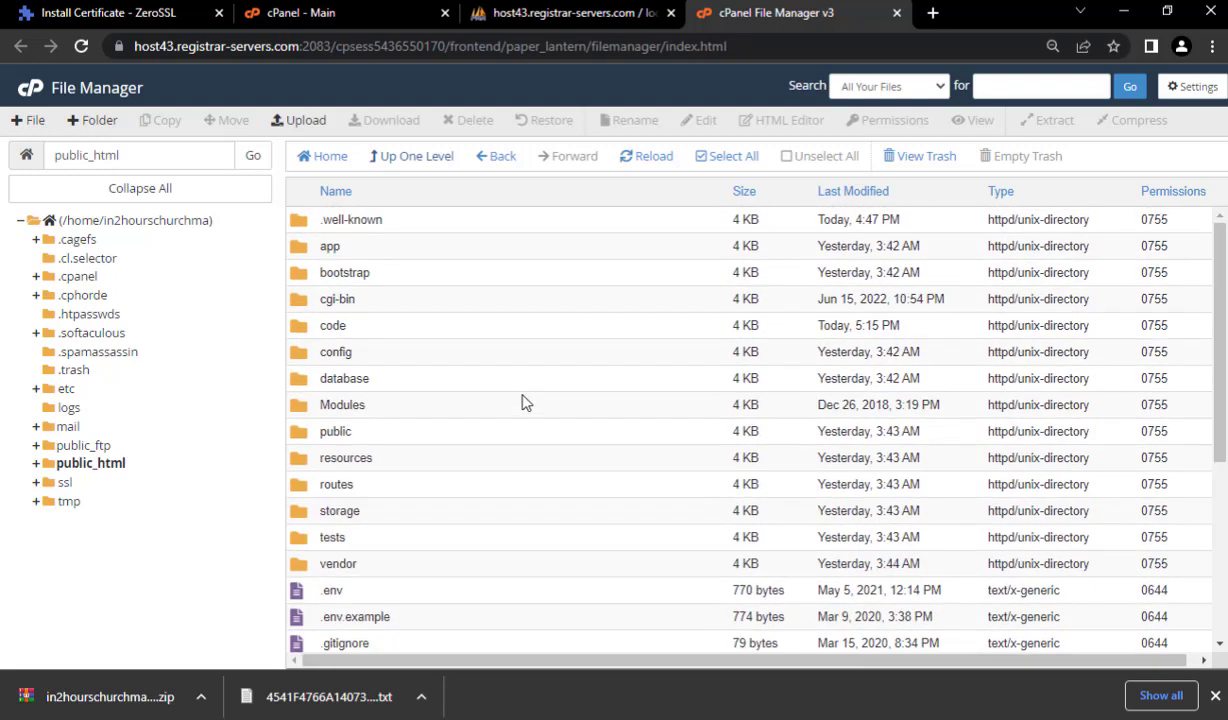
{"action": "scroll", "coordinate": [497, 340], "scroll_direction": "down", "scroll_amount": 2}
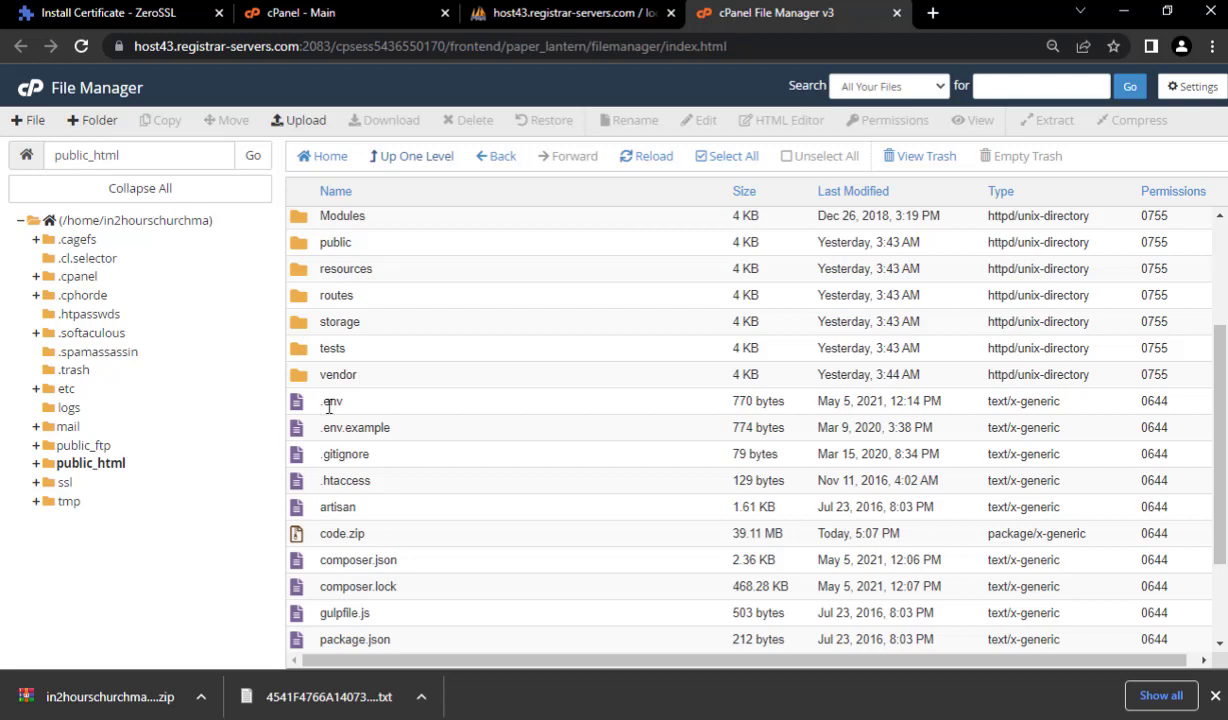
{"action": "left_click", "coordinate": [367, 398]}
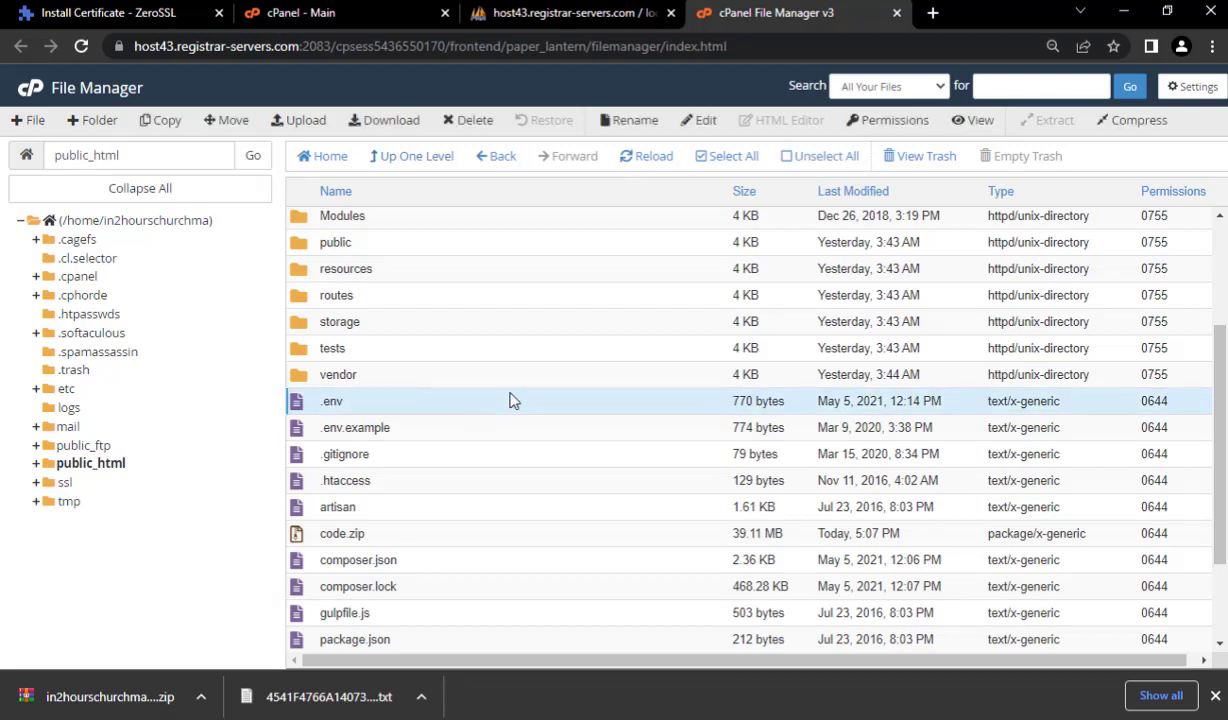
{"action": "left_click", "coordinate": [1195, 87]}
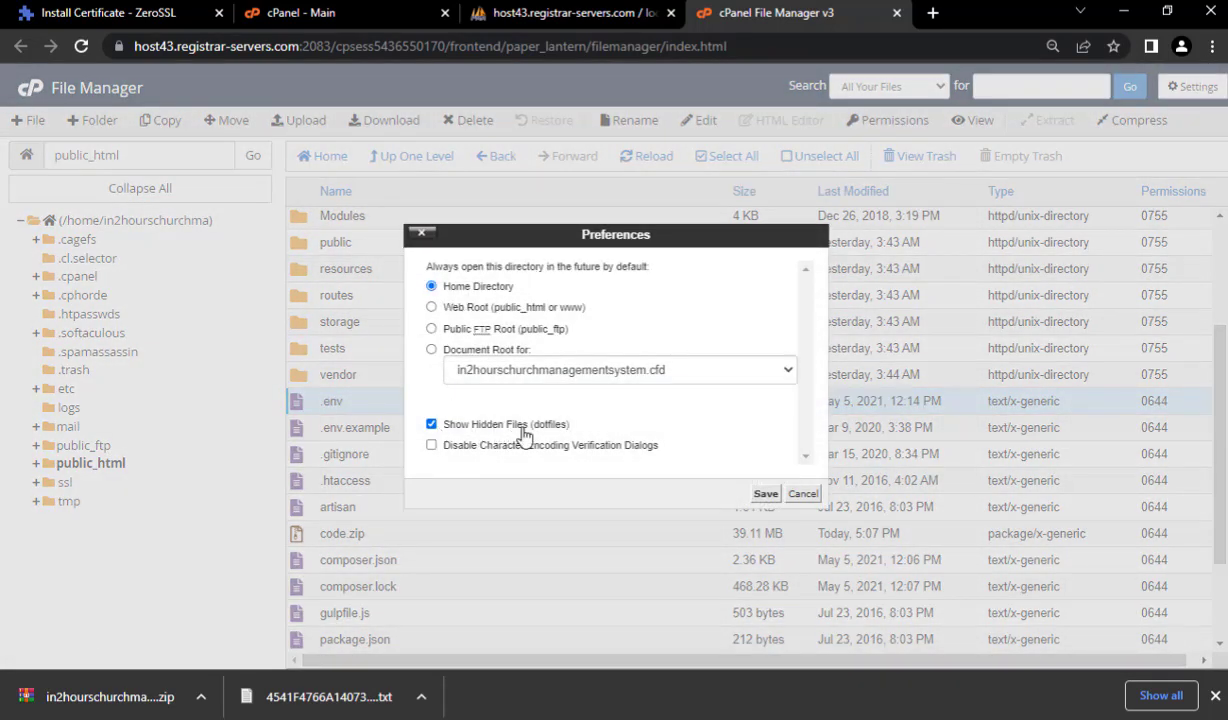
{"action": "left_click", "coordinate": [801, 495]}
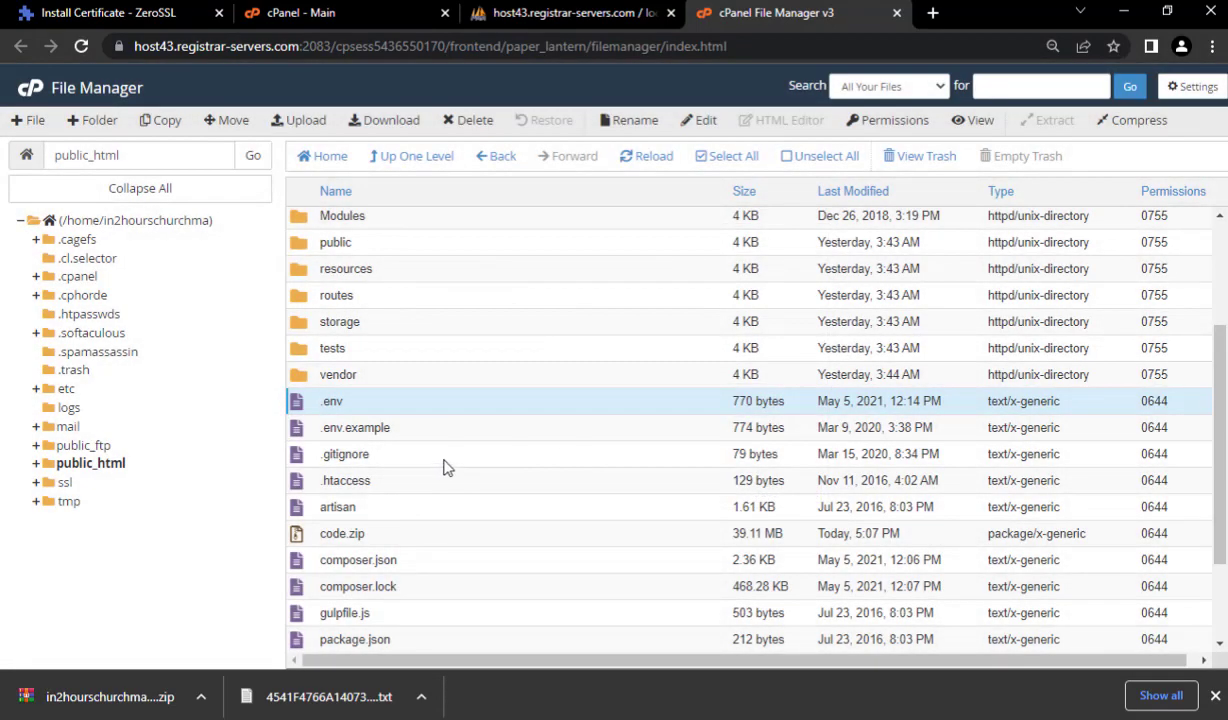
{"action": "scroll", "coordinate": [447, 468], "scroll_direction": "up", "scroll_amount": 2}
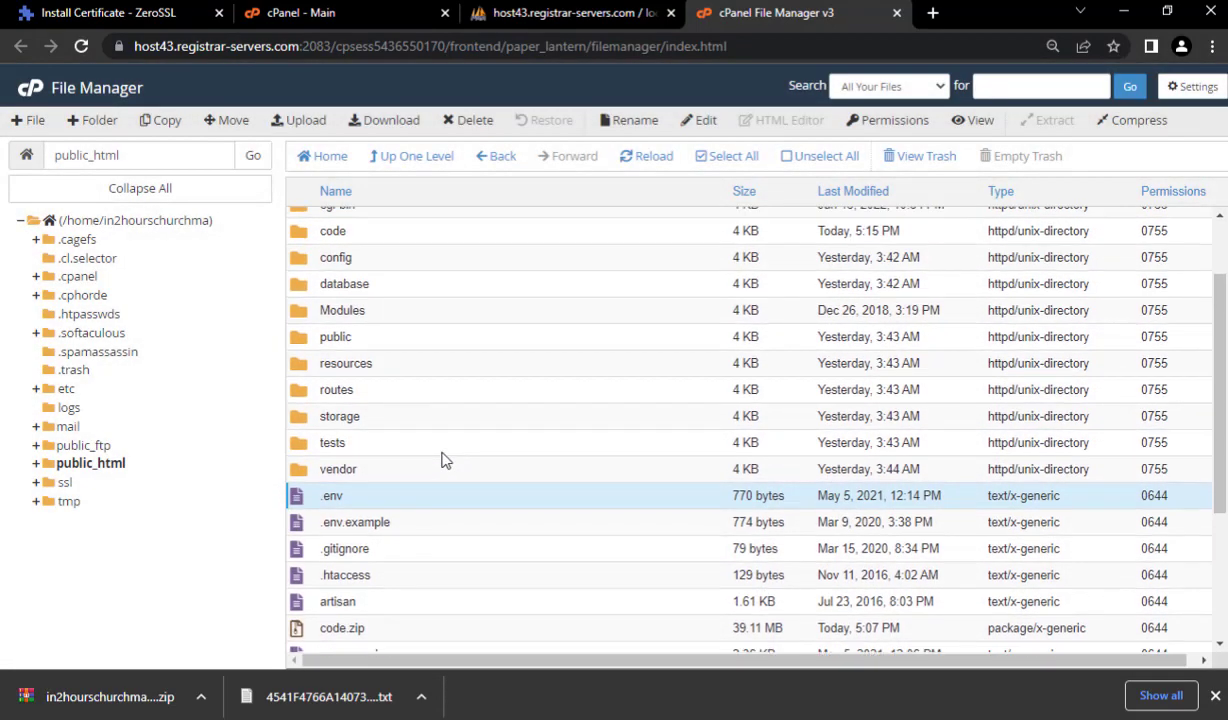
{"action": "right_click", "coordinate": [386, 503]}
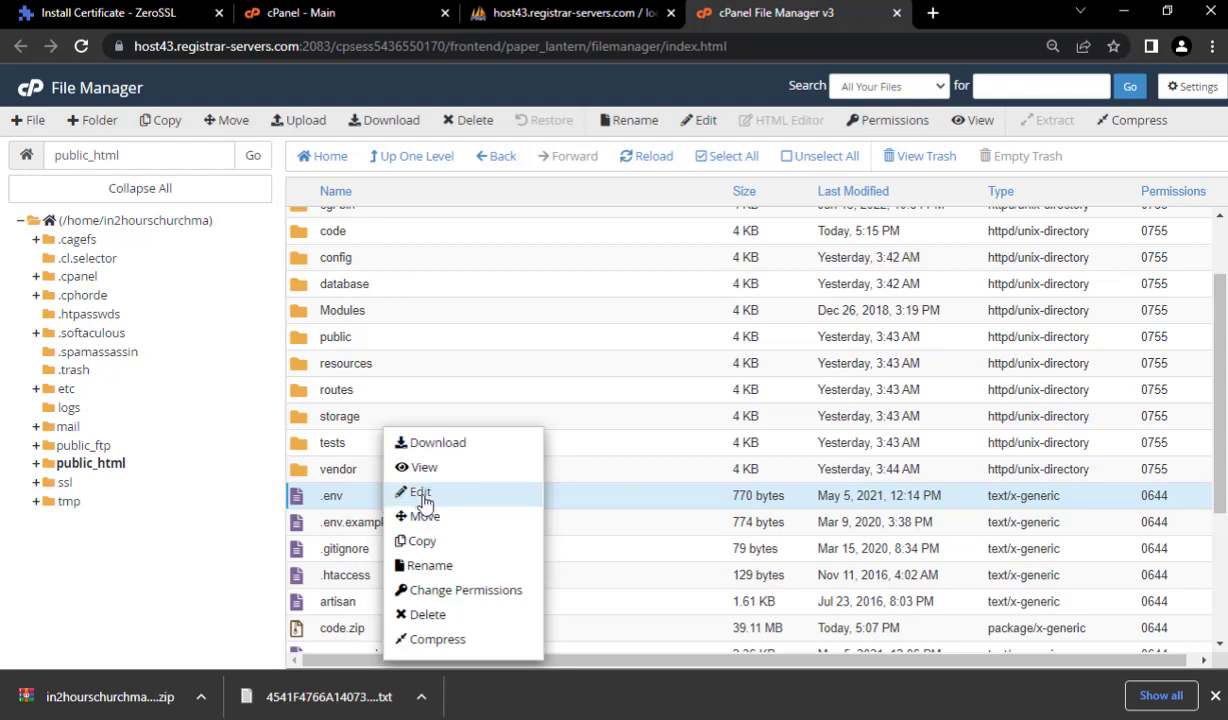
{"action": "left_click", "coordinate": [421, 496]}
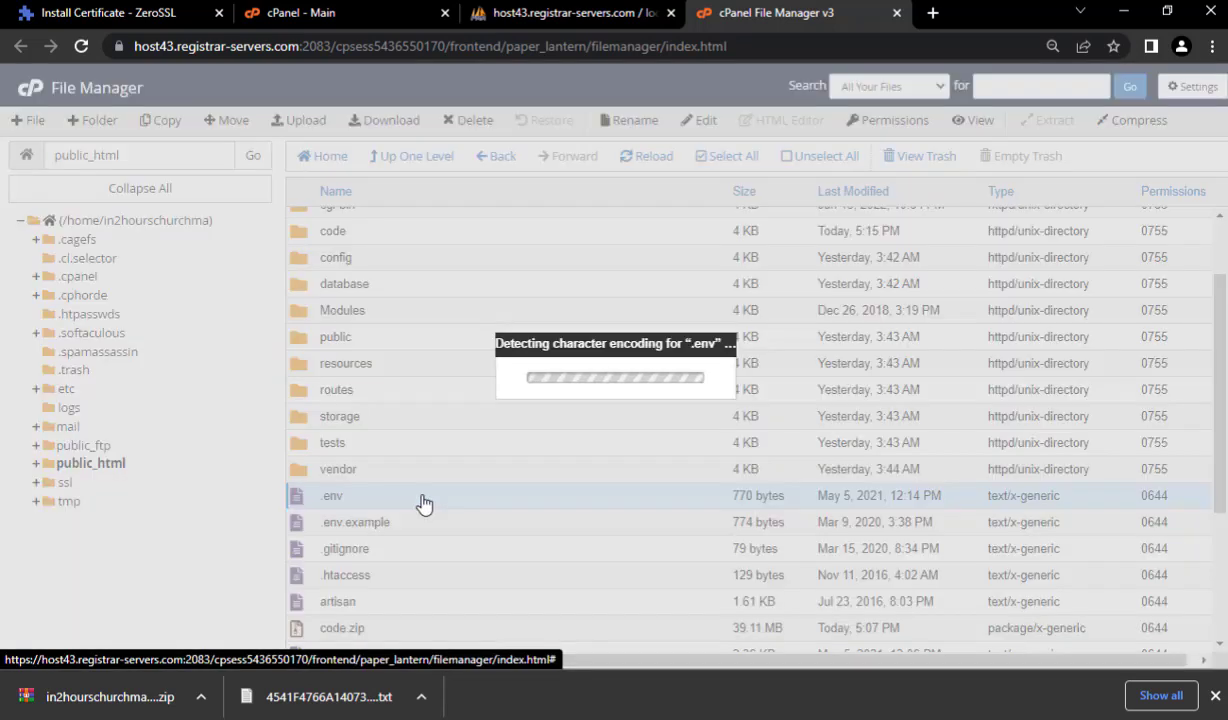
{"action": "left_click", "coordinate": [767, 497]}
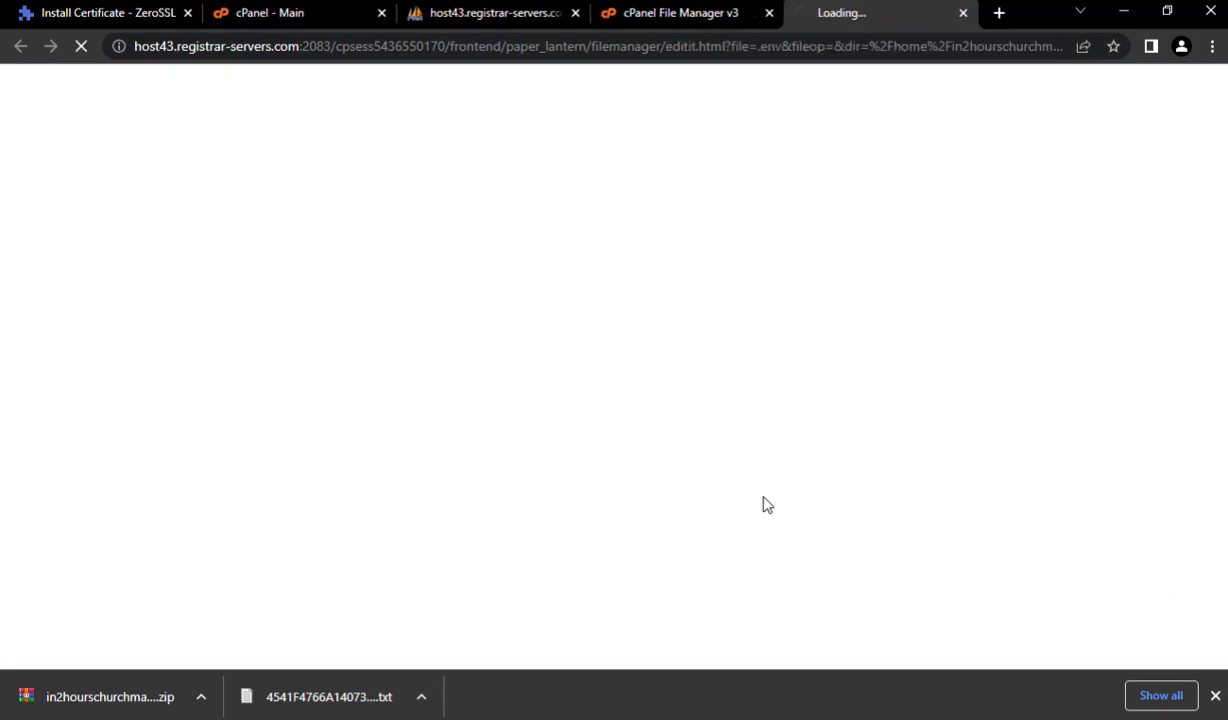
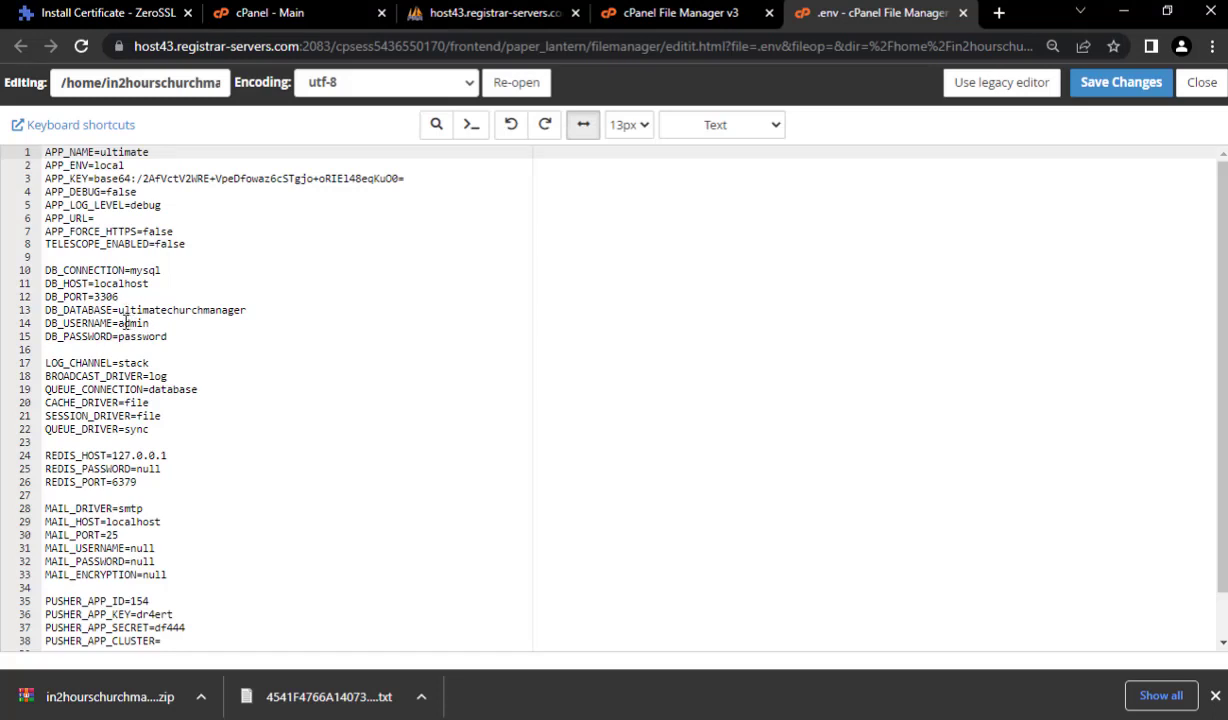
- Replace the .env values 'admin' and 'ultimatechurchmanager' with the new database username and database name
{"action": "left_click_drag", "start_coordinate": [120, 323], "coordinate": [244, 310]}
{"action": "type", "text": "in2hourschurchma_in24"}
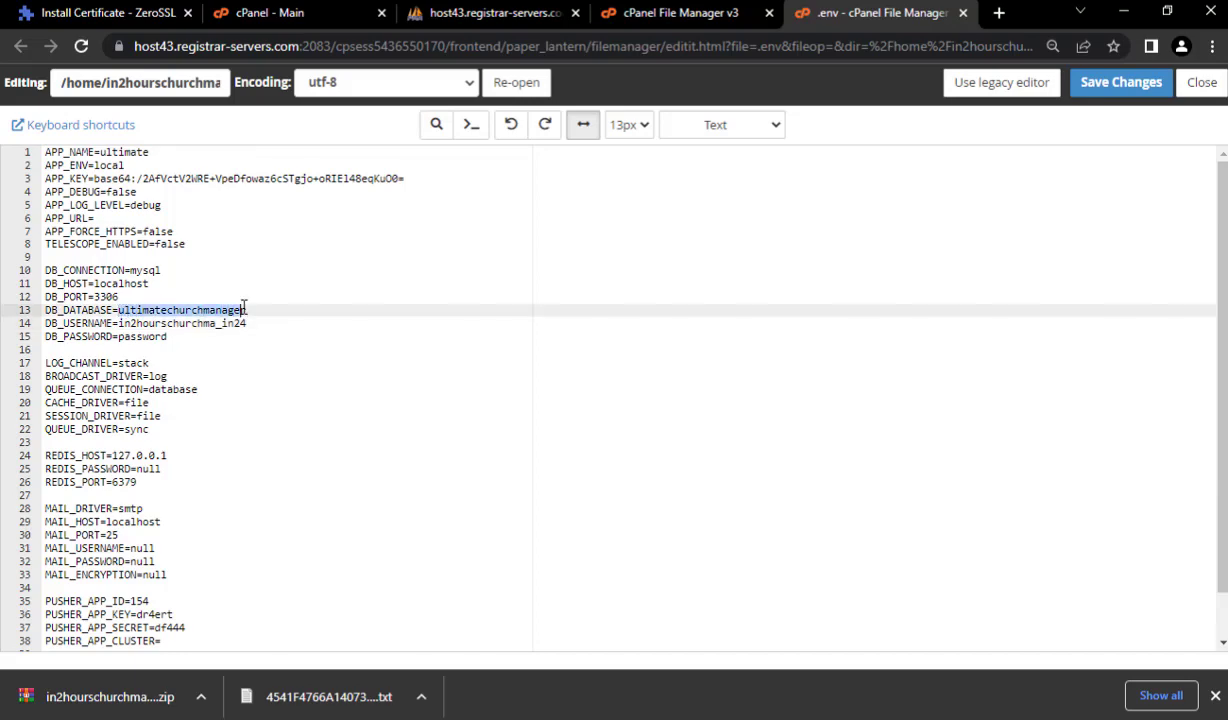
{"action": "type", "text": "in2hourschurchma_in24"}
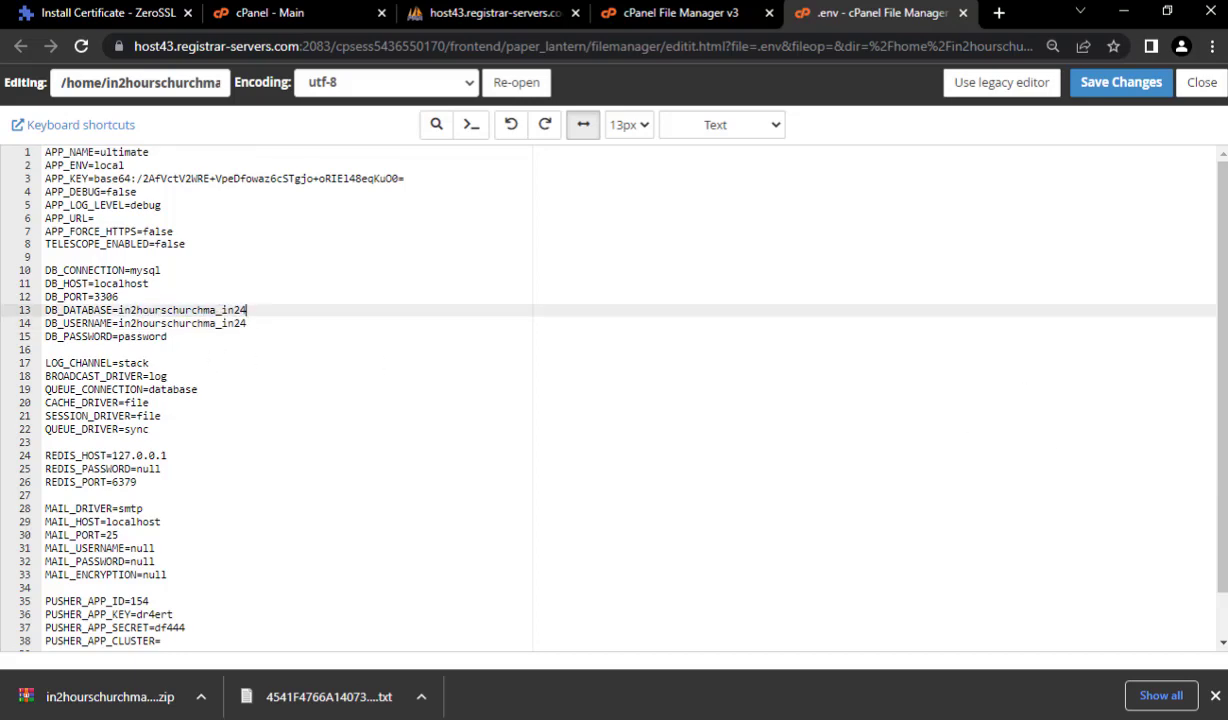
{"action": "key", "text": "alt+Tab"}
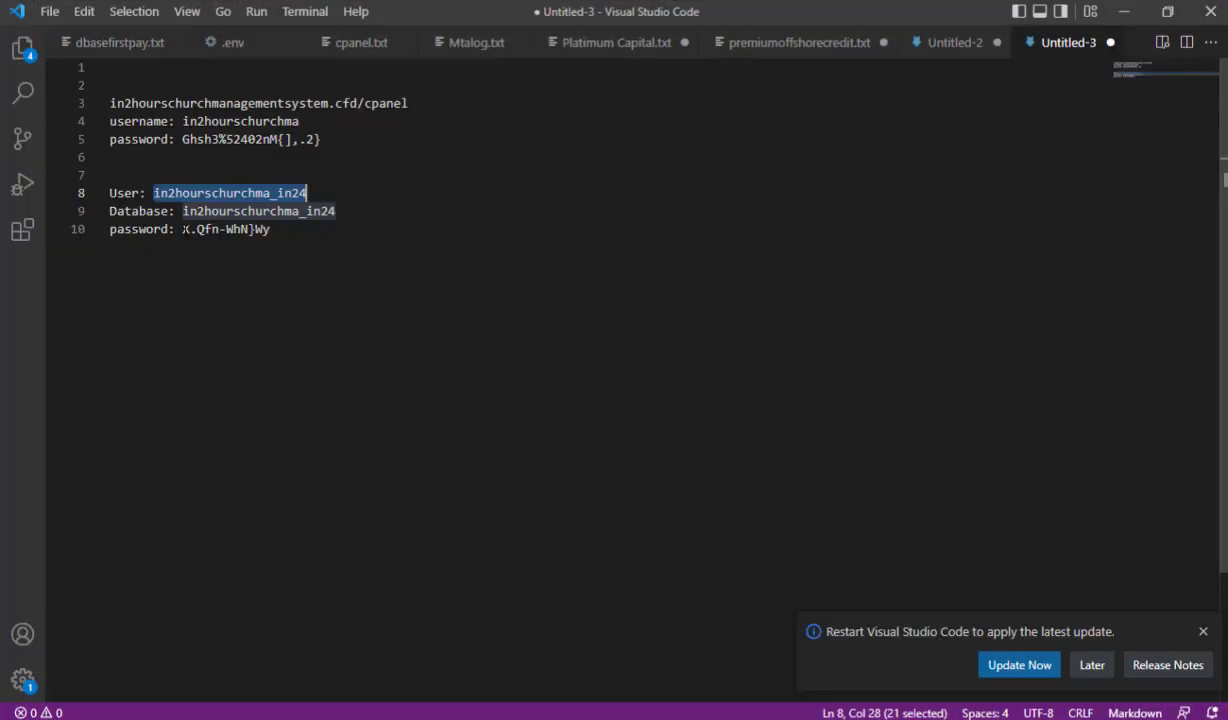
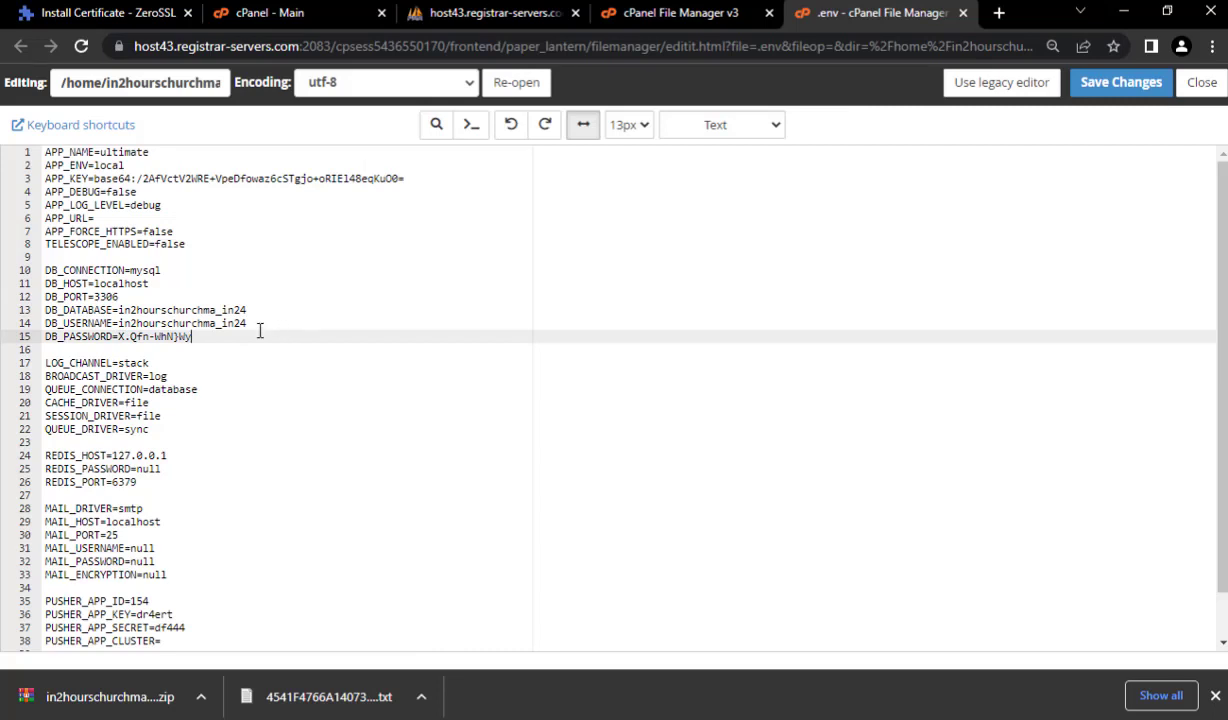
- Copy the primary domain in2hourschurchmanagementsystem.cfd from cPanel's General Information and return to the .env editor
{"action": "left_click", "coordinate": [105, 218]}
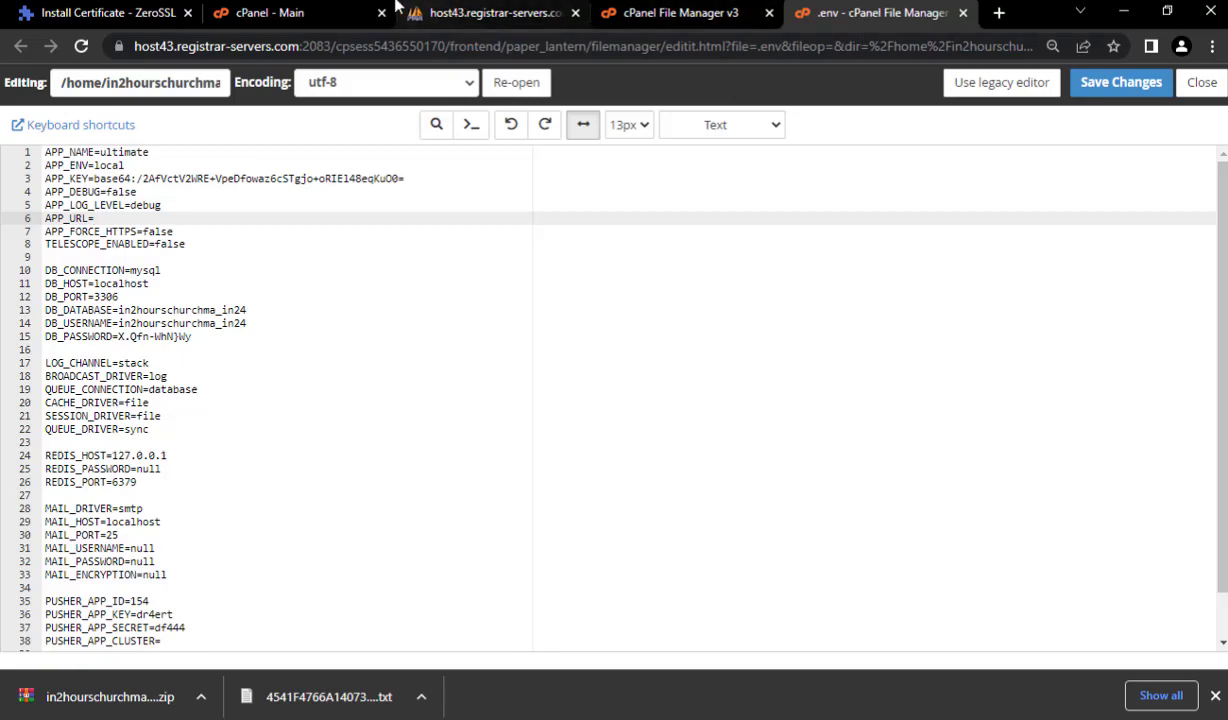
{"action": "left_click", "coordinate": [268, 12]}
{"action": "scroll", "coordinate": [850, 200], "scroll_direction": "up", "scroll_amount": 3}
{"action": "scroll", "coordinate": [897, 222], "scroll_direction": "up", "scroll_amount": 6}
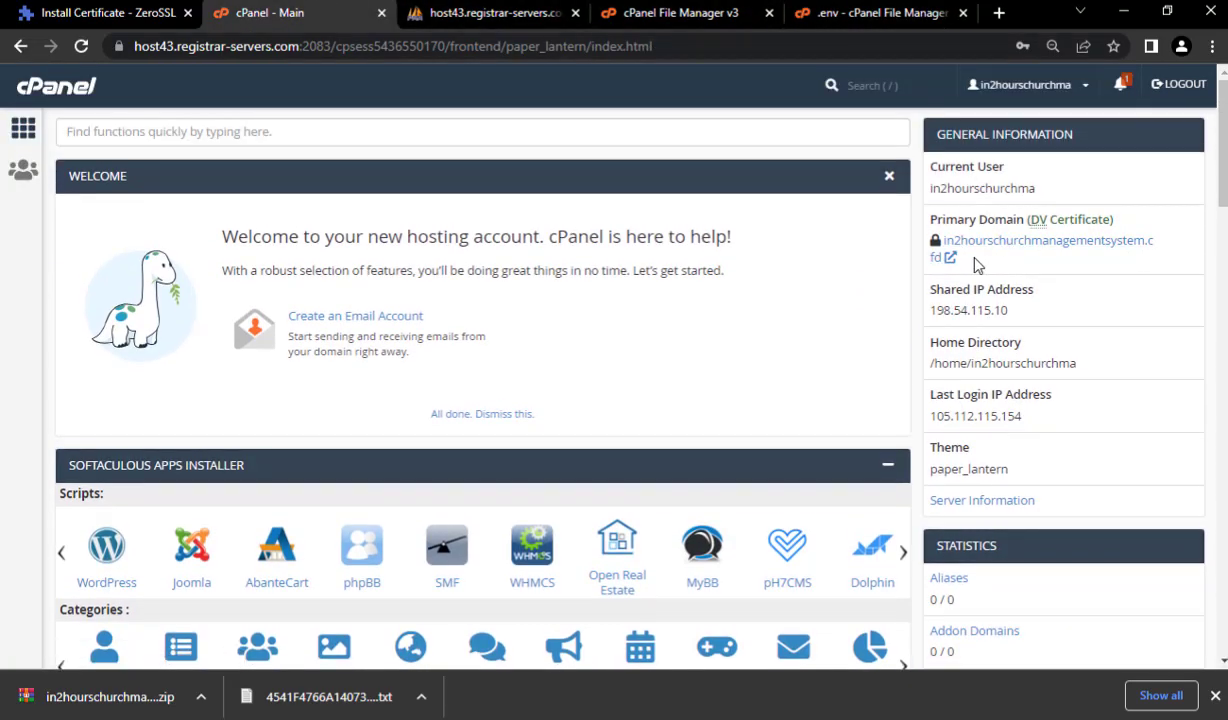
{"action": "left_click_drag", "start_coordinate": [957, 258], "coordinate": [951, 243]}
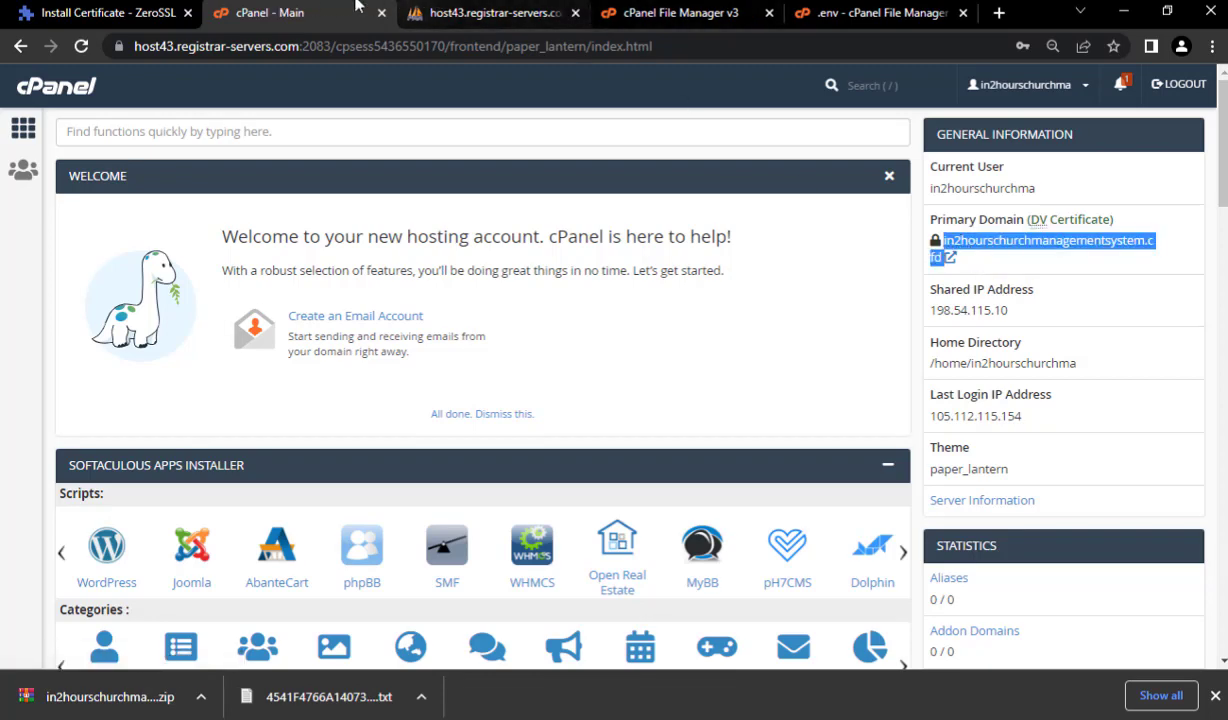
{"action": "left_click", "coordinate": [868, 13]}
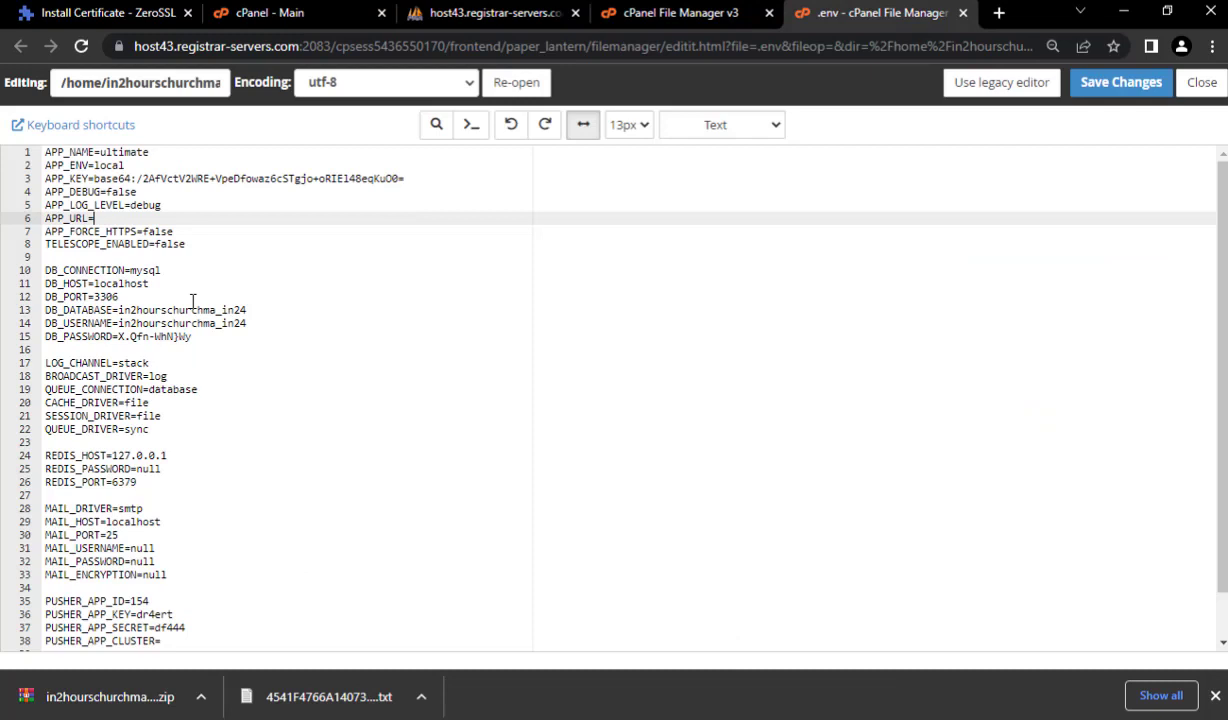
{"action": "left_click", "coordinate": [122, 219]}
{"action": "type", "text": "in2hourschurchmanagementsystem.cfd"}
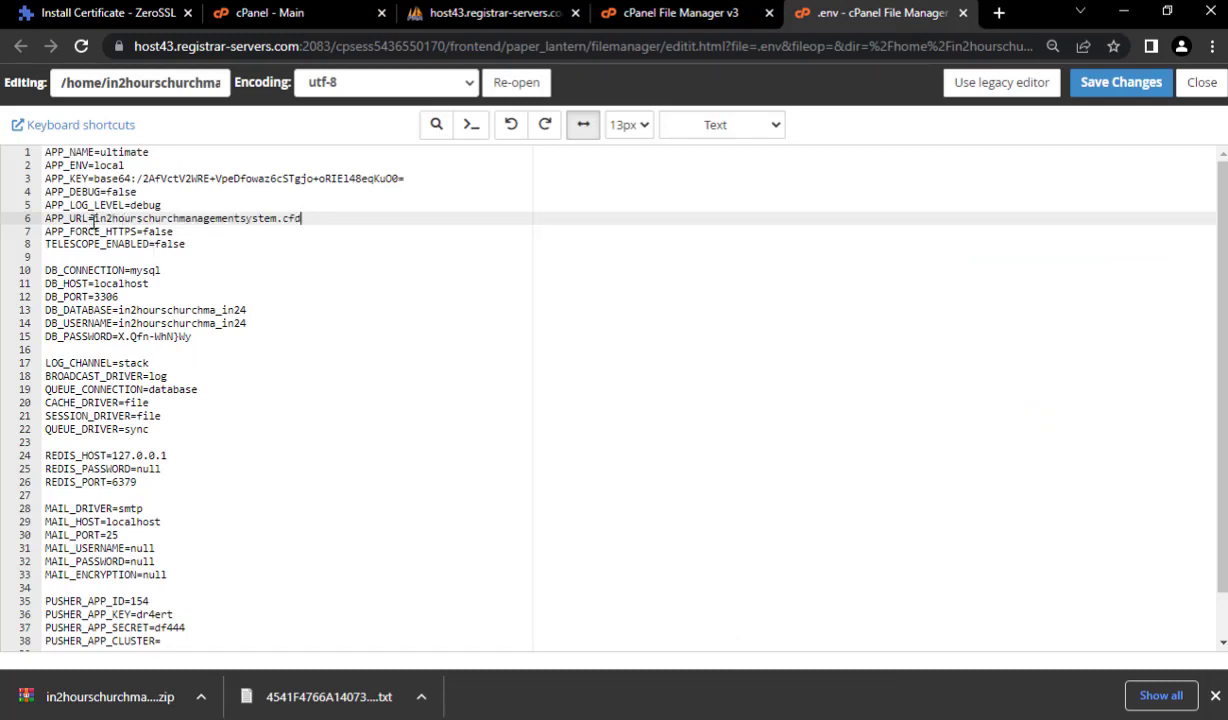
{"action": "type", "text": "http"}
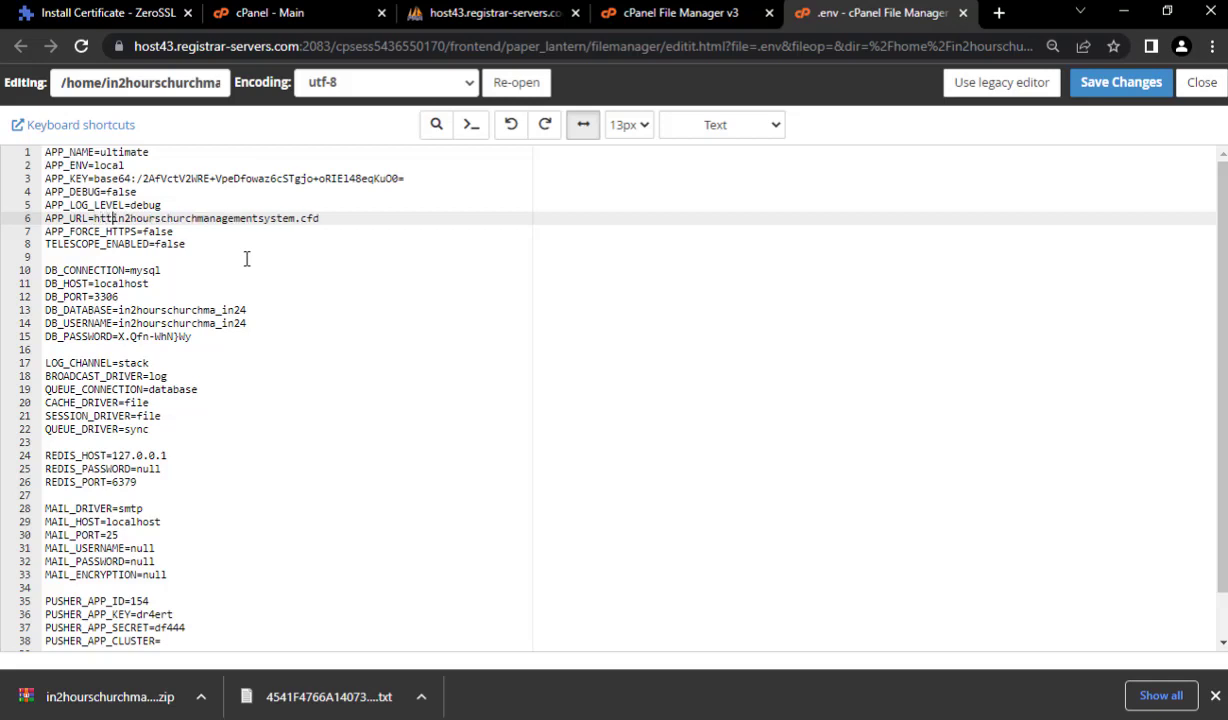
{"action": "type", "text": "://"}
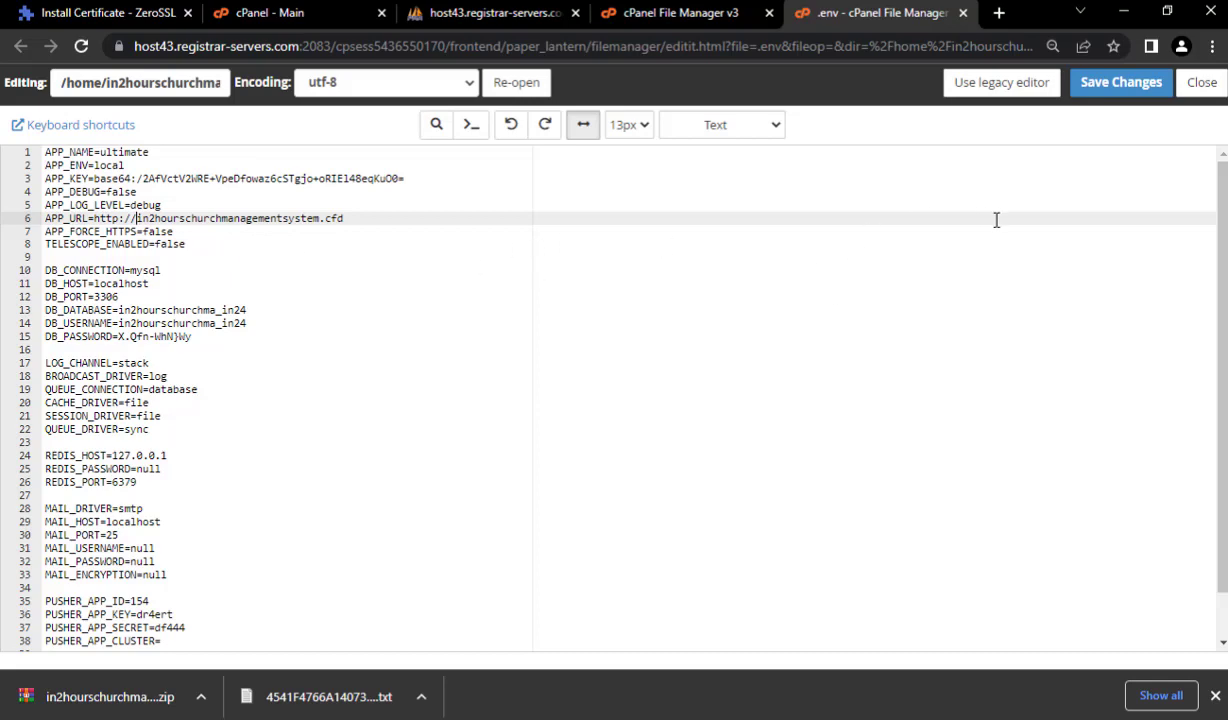
{"action": "scroll", "coordinate": [644, 364], "scroll_direction": "down", "scroll_amount": 1}
{"action": "scroll", "coordinate": [1021, 370], "scroll_direction": "up", "scroll_amount": 1}
{"action": "left_click", "coordinate": [1110, 88]}
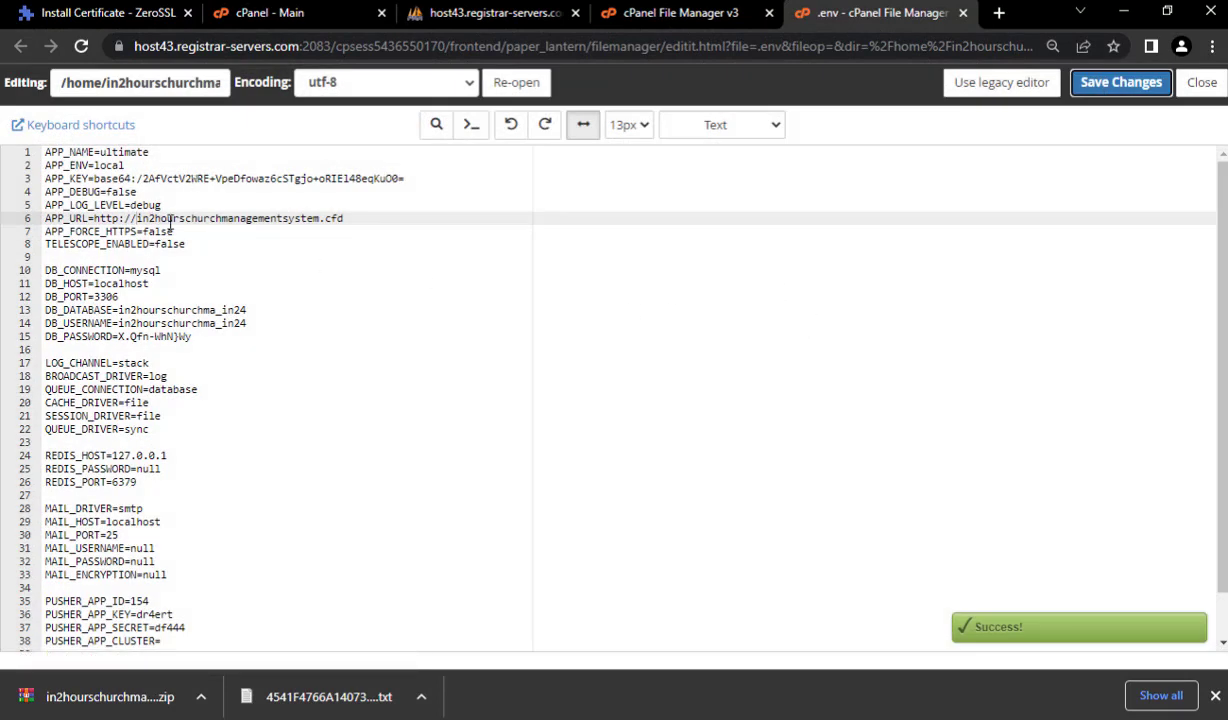
- Check the saved APP_URL domain value and return to the cPanel home page
{"action": "left_click_drag", "start_coordinate": [137, 218], "coordinate": [346, 212]}
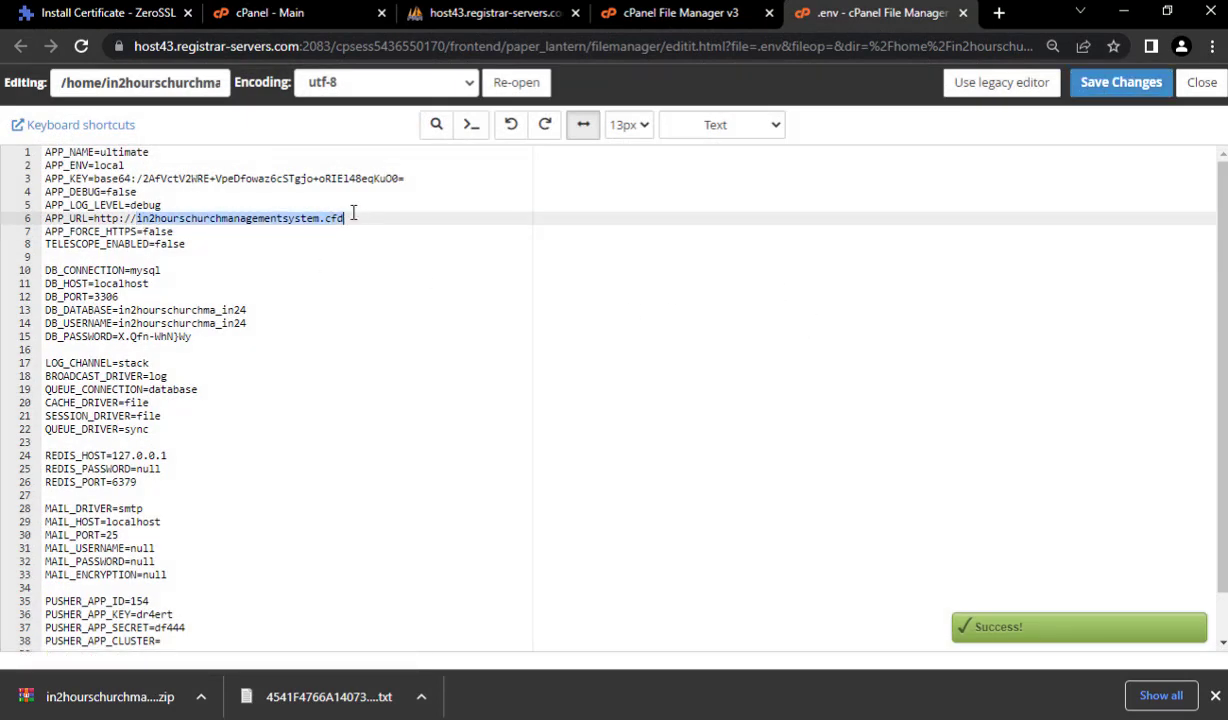
{"action": "left_click", "coordinate": [508, 228]}
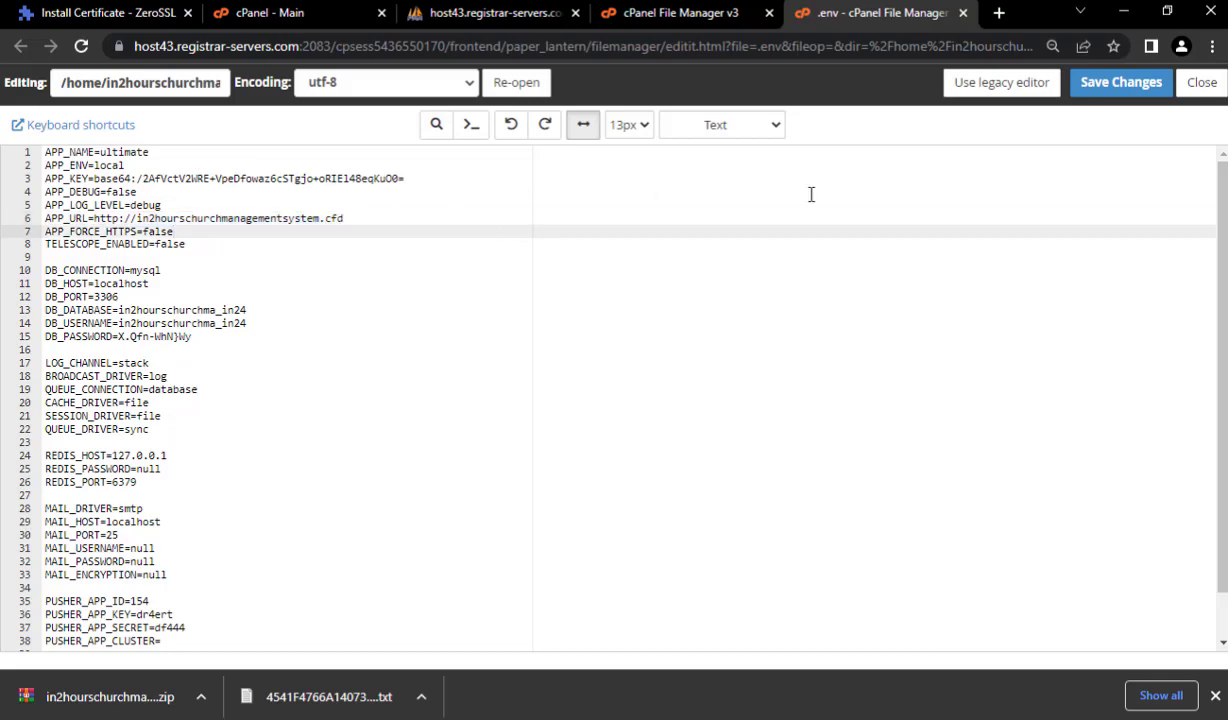
{"action": "left_click", "coordinate": [270, 12]}
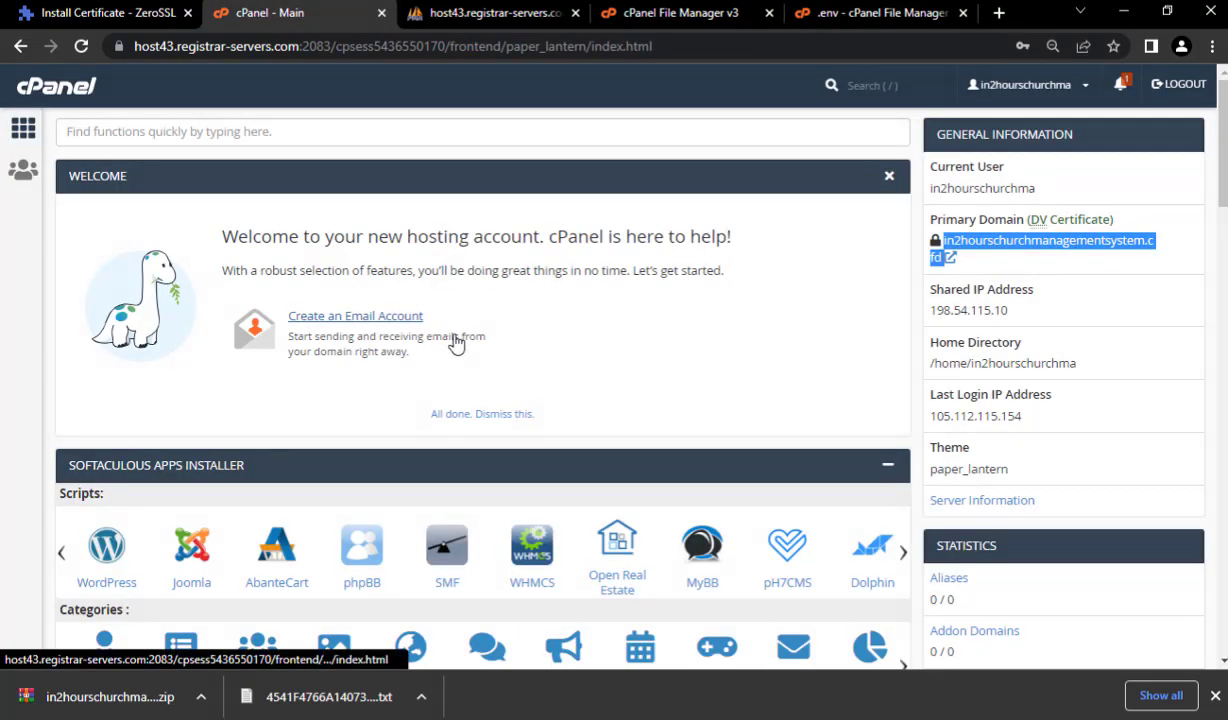
- Open Select PHP Version from cPanel's Software section
{"action": "scroll", "coordinate": [430, 320], "scroll_direction": "down", "scroll_amount": 8}
{"action": "scroll", "coordinate": [478, 307], "scroll_direction": "down", "scroll_amount": 2}
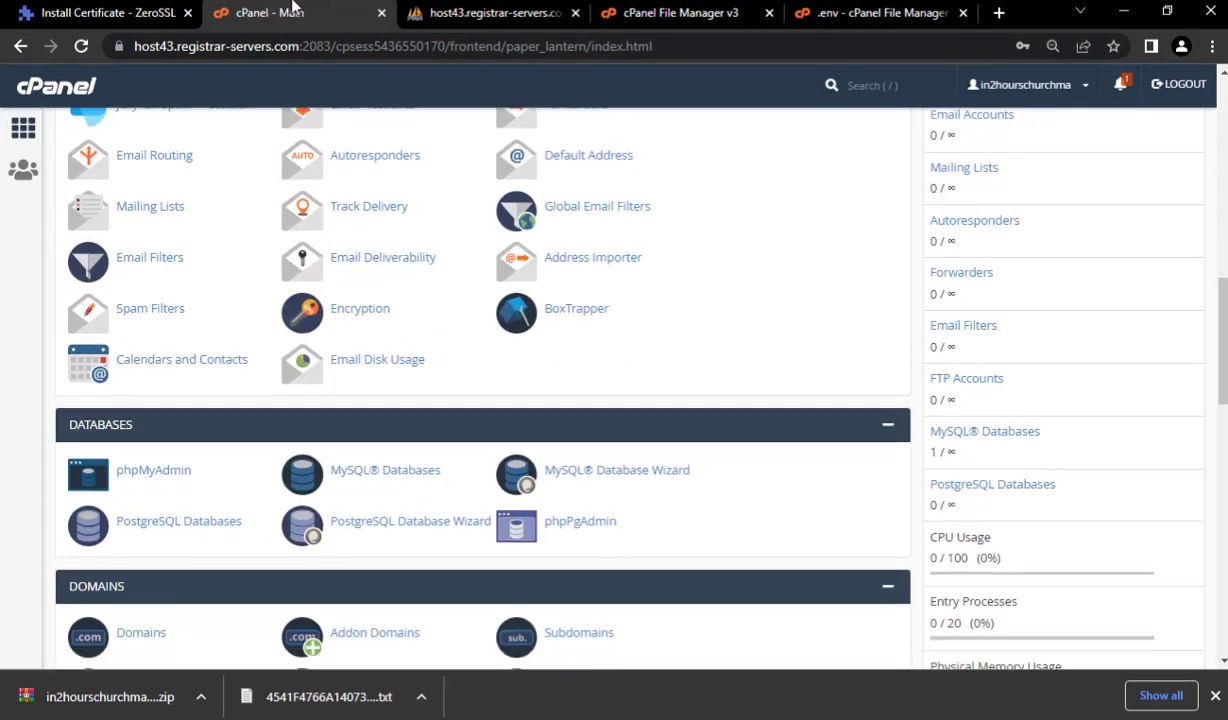
{"action": "scroll", "coordinate": [589, 419], "scroll_direction": "down", "scroll_amount": 9}
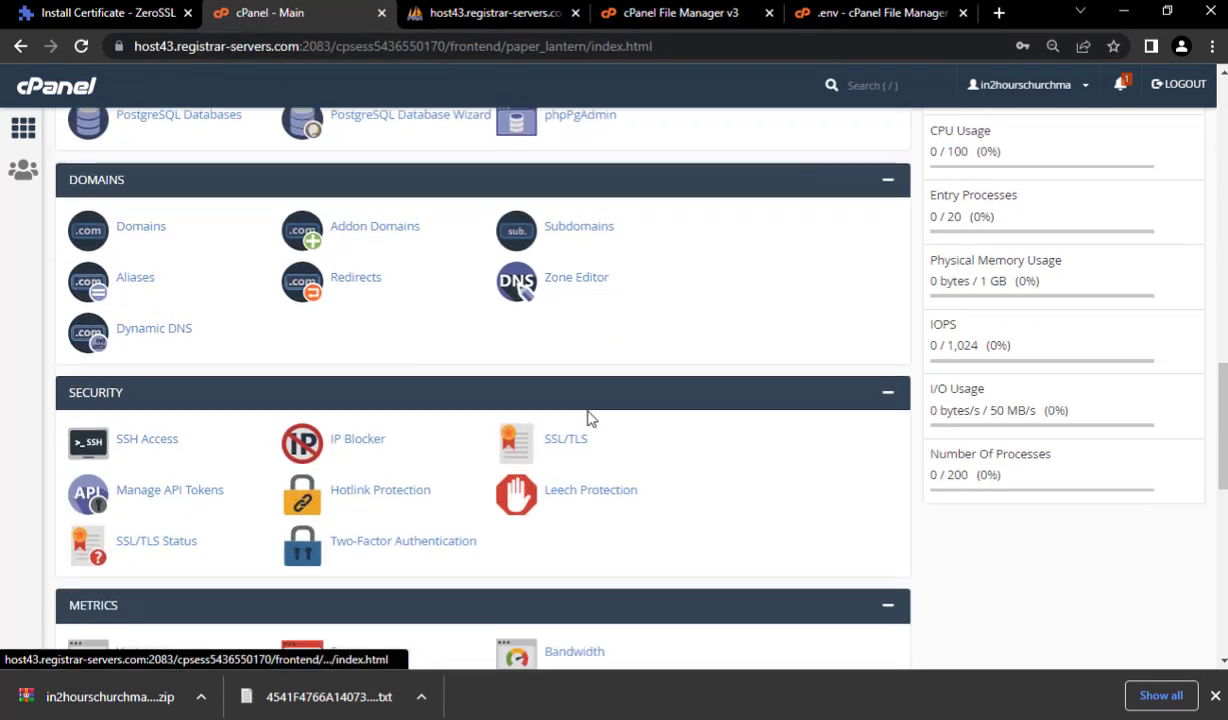
{"action": "scroll", "coordinate": [600, 453], "scroll_direction": "down", "scroll_amount": 2}
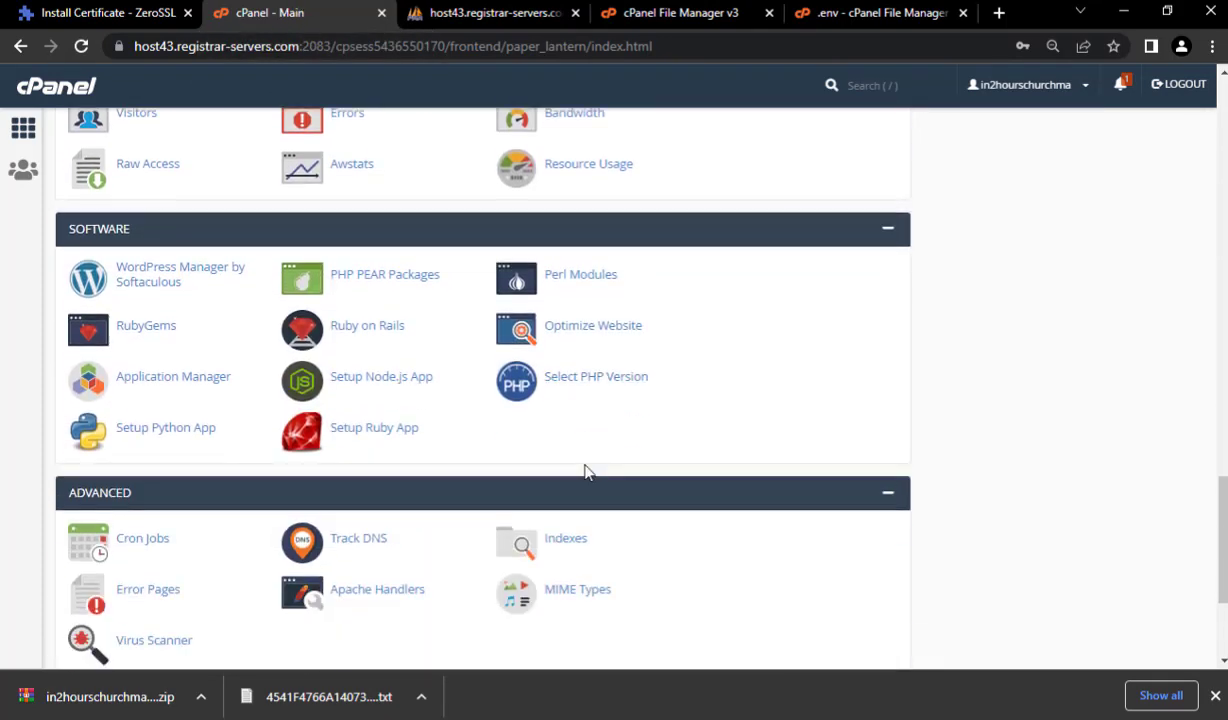
{"action": "left_click", "coordinate": [572, 387]}
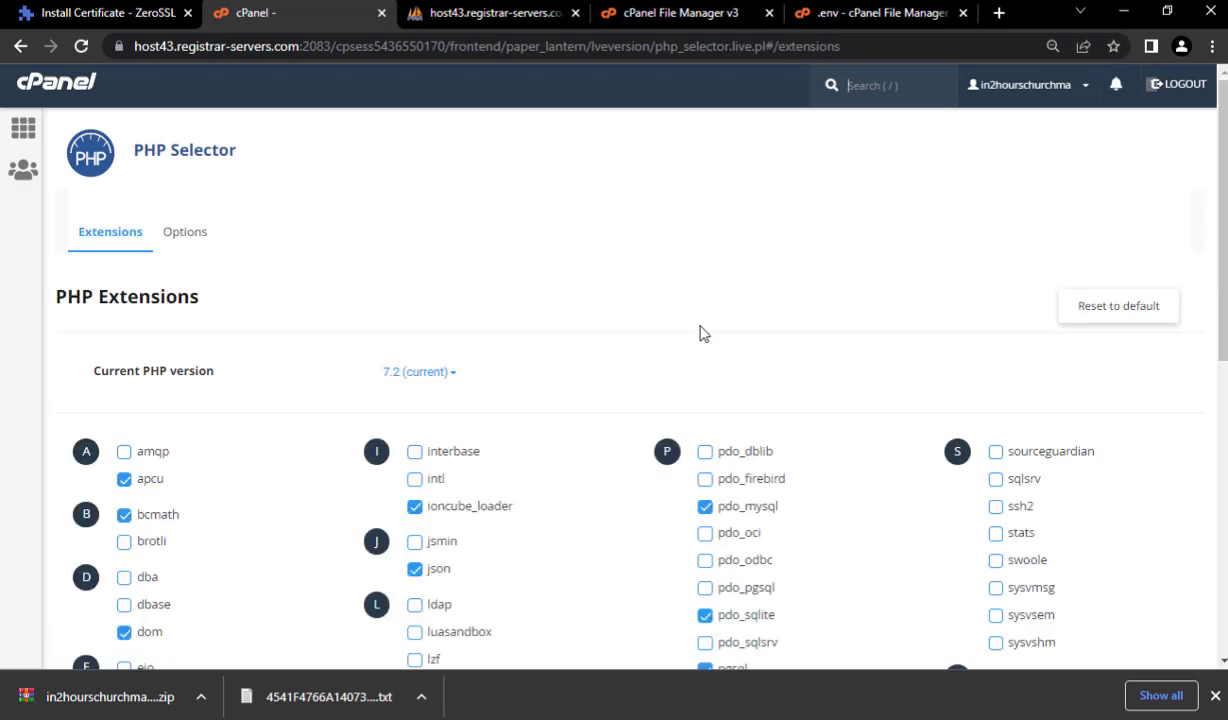
- Switch the current PHP version from 7.2 to 7.3, then start a new browser tab
{"action": "left_click", "coordinate": [416, 379]}
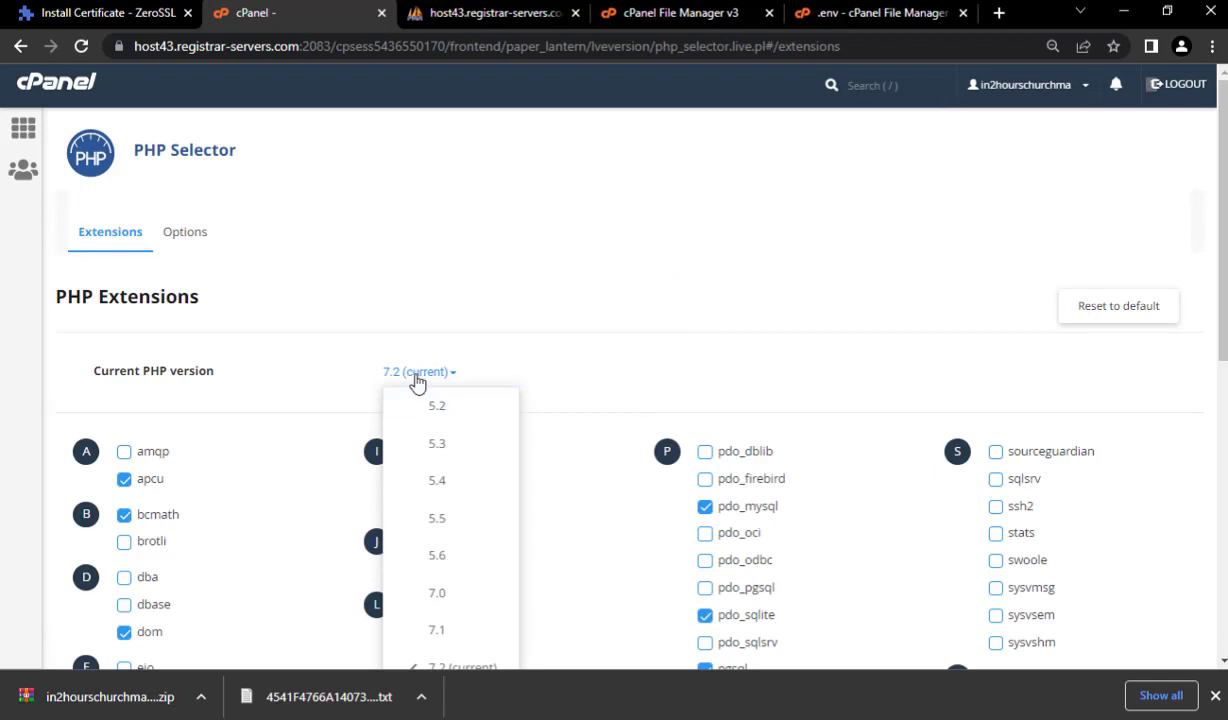
{"action": "scroll", "coordinate": [440, 410], "scroll_direction": "down", "scroll_amount": 1}
{"action": "scroll", "coordinate": [456, 437], "scroll_direction": "down", "scroll_amount": 1}
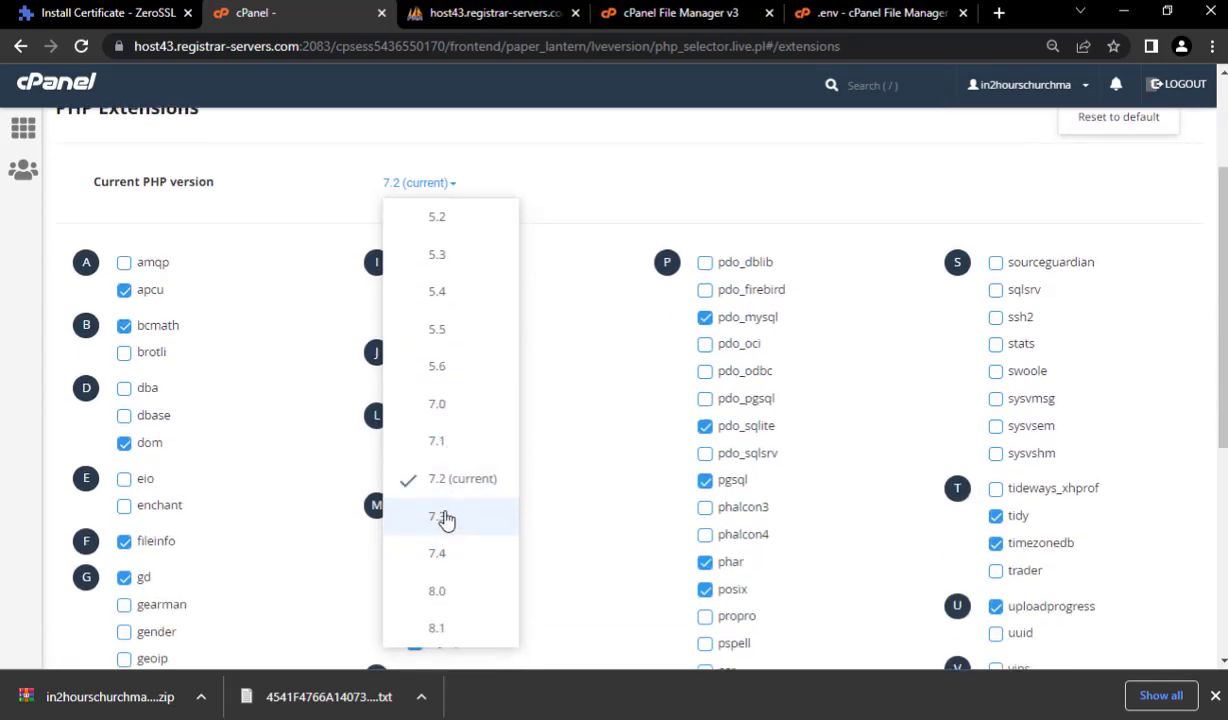
{"action": "left_click", "coordinate": [447, 513]}
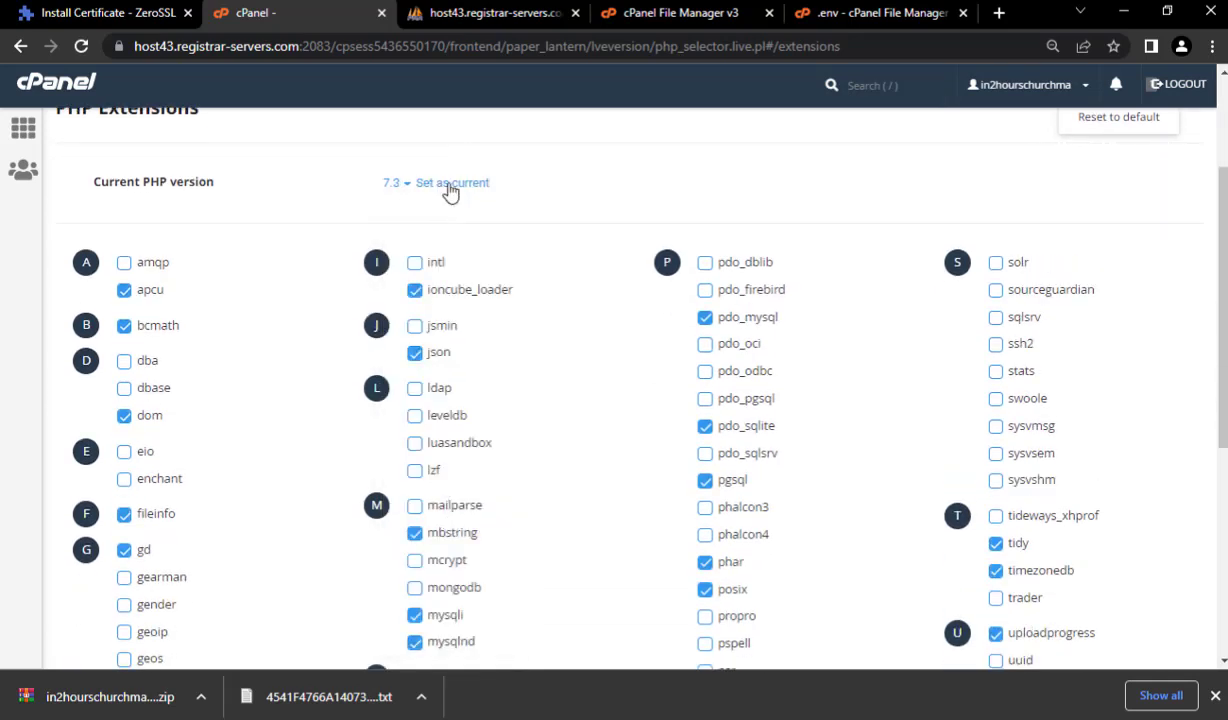
{"action": "left_click", "coordinate": [452, 184]}
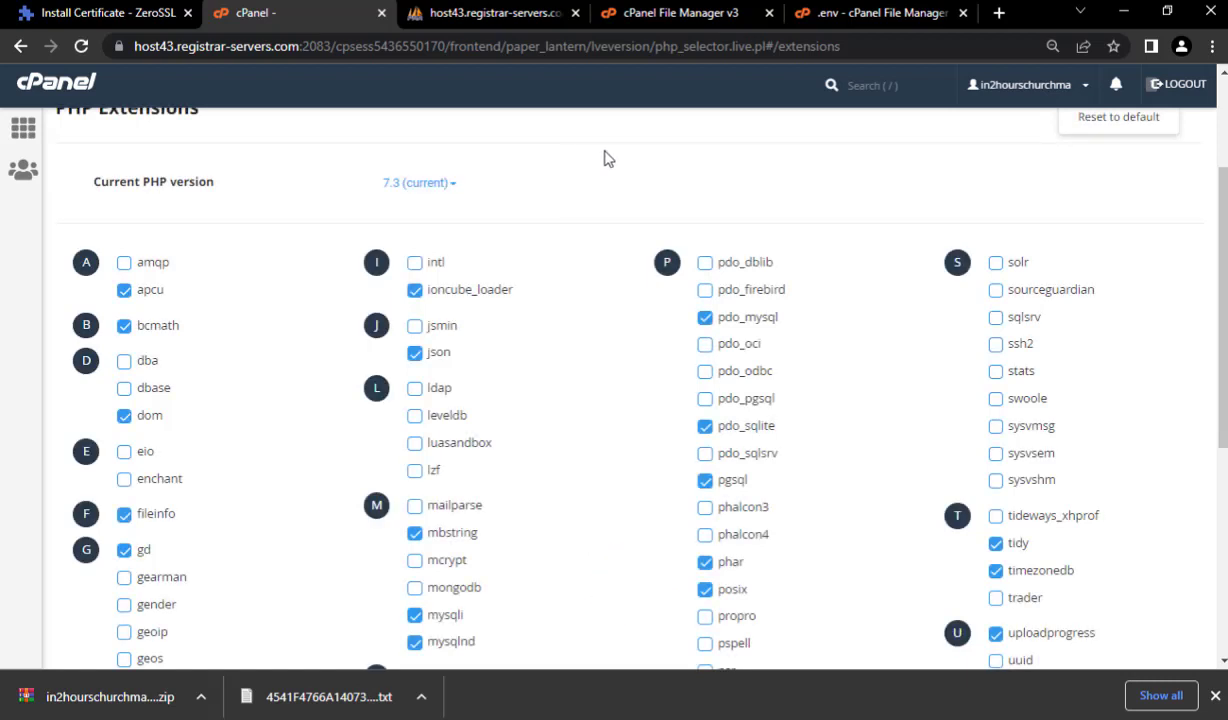
{"action": "key", "text": "ctrl+t"}
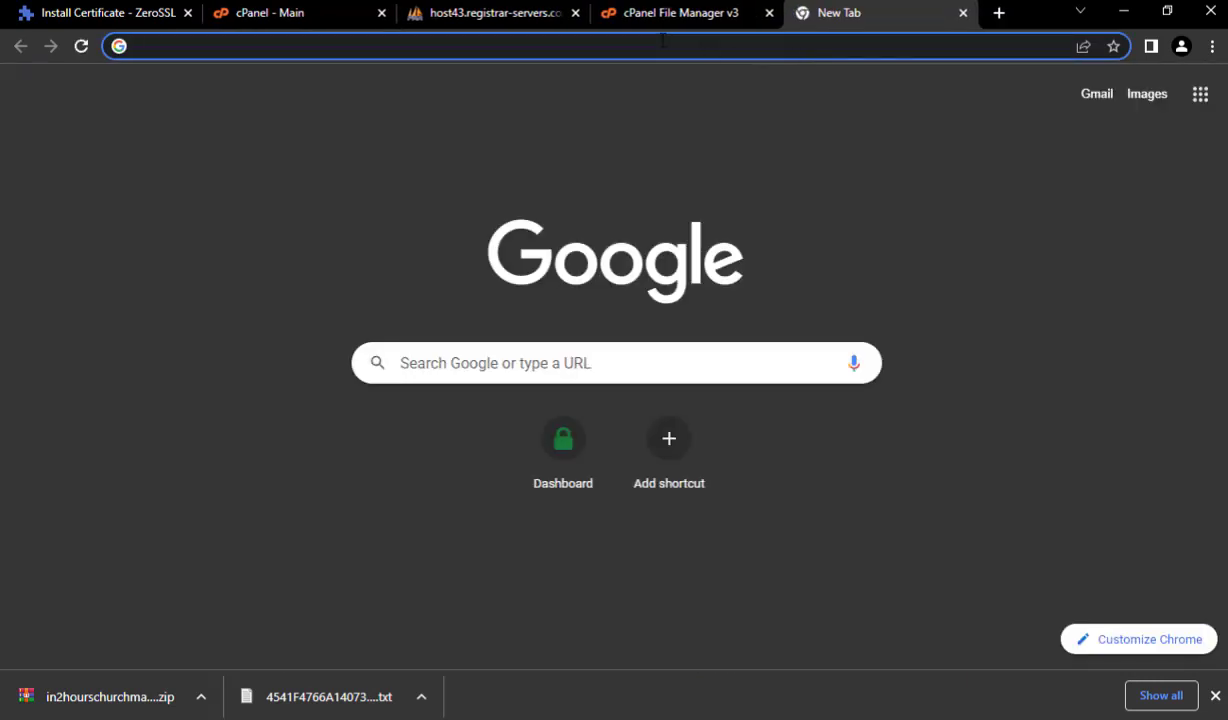
- Load in2hourschurchmanagementsystem.cfd in the new tab to reach the Ultimate Church Manager login
{"action": "left_click", "coordinate": [662, 40]}
{"action": "left_click", "coordinate": [4, 236]}
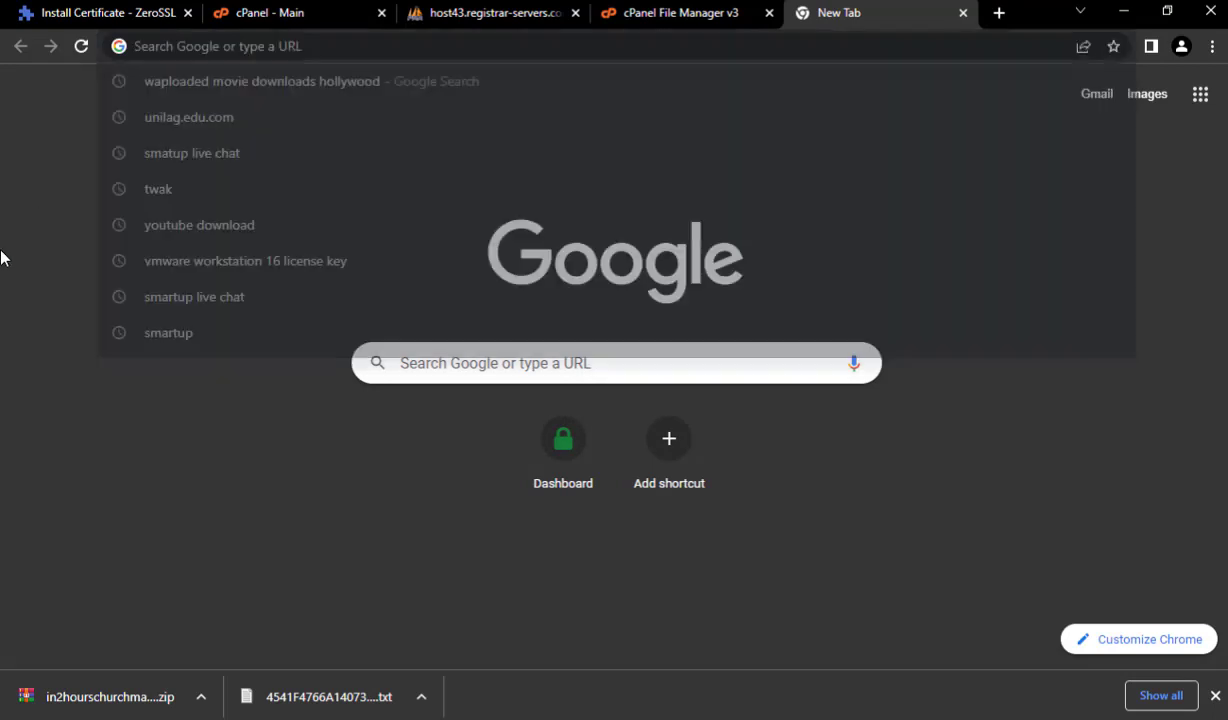
{"action": "type", "text": "in2hourschurchmanagementsystem.cfd"}
{"action": "key", "text": "Return"}
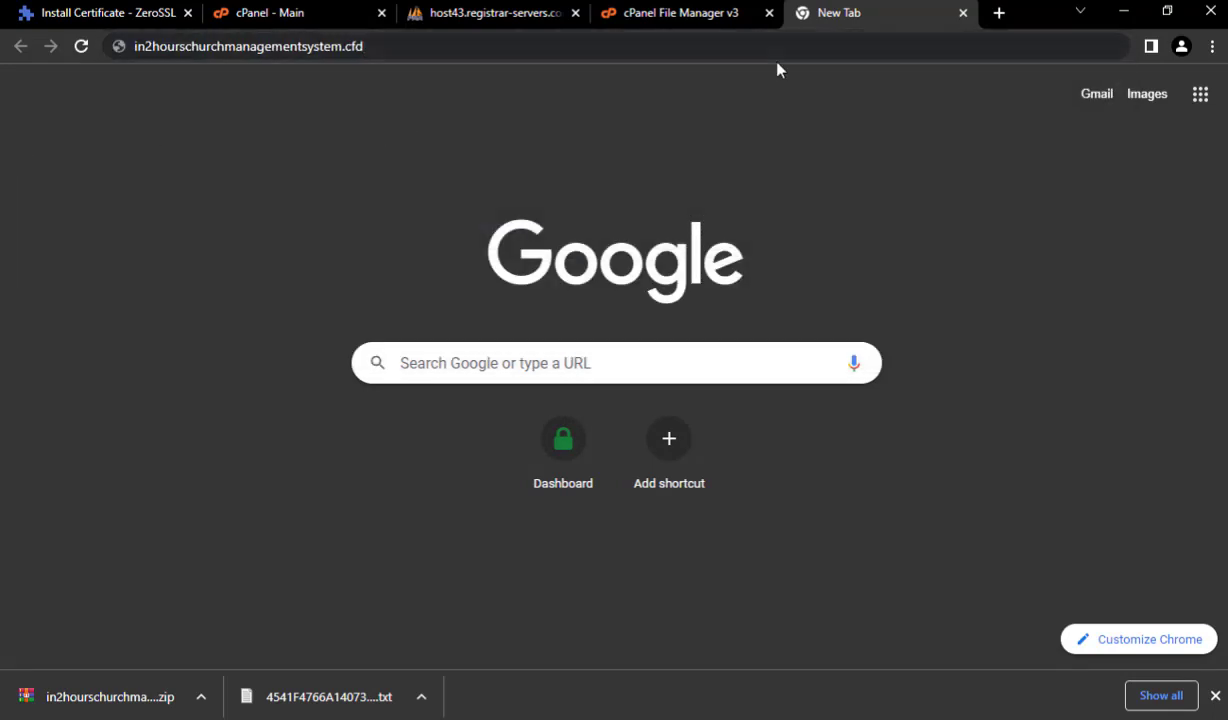
{"action": "left_click", "coordinate": [691, 45]}
{"action": "key", "text": "Return"}
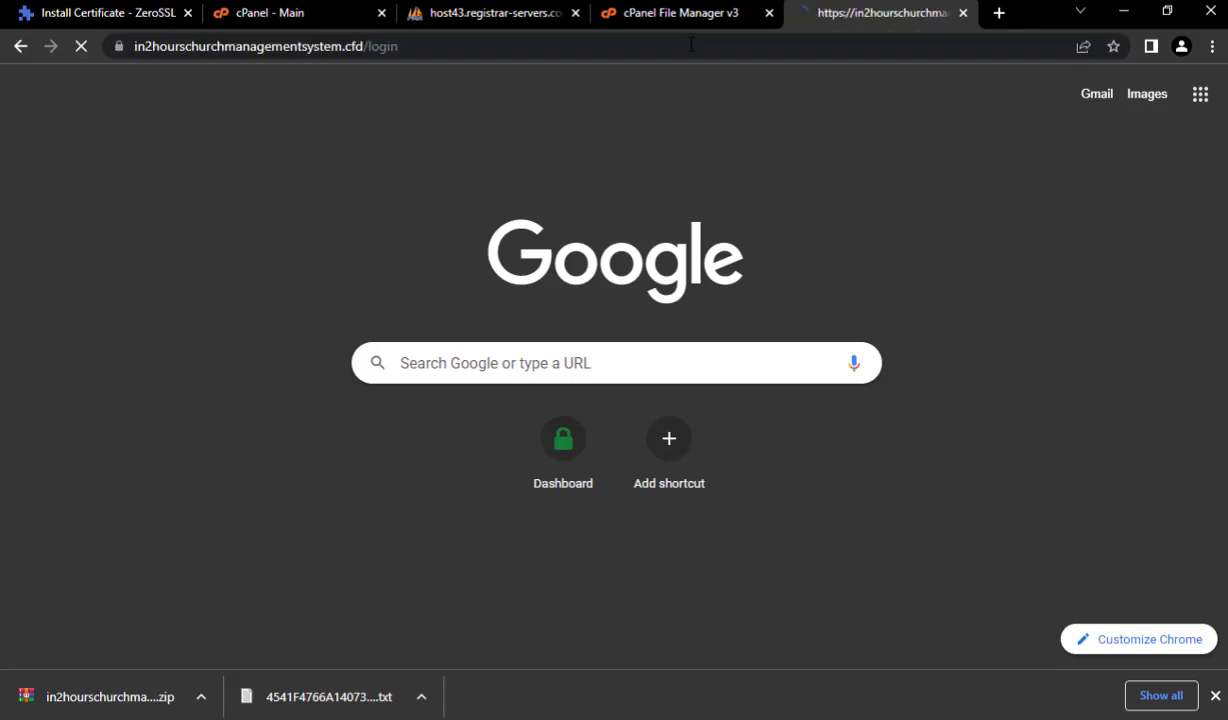
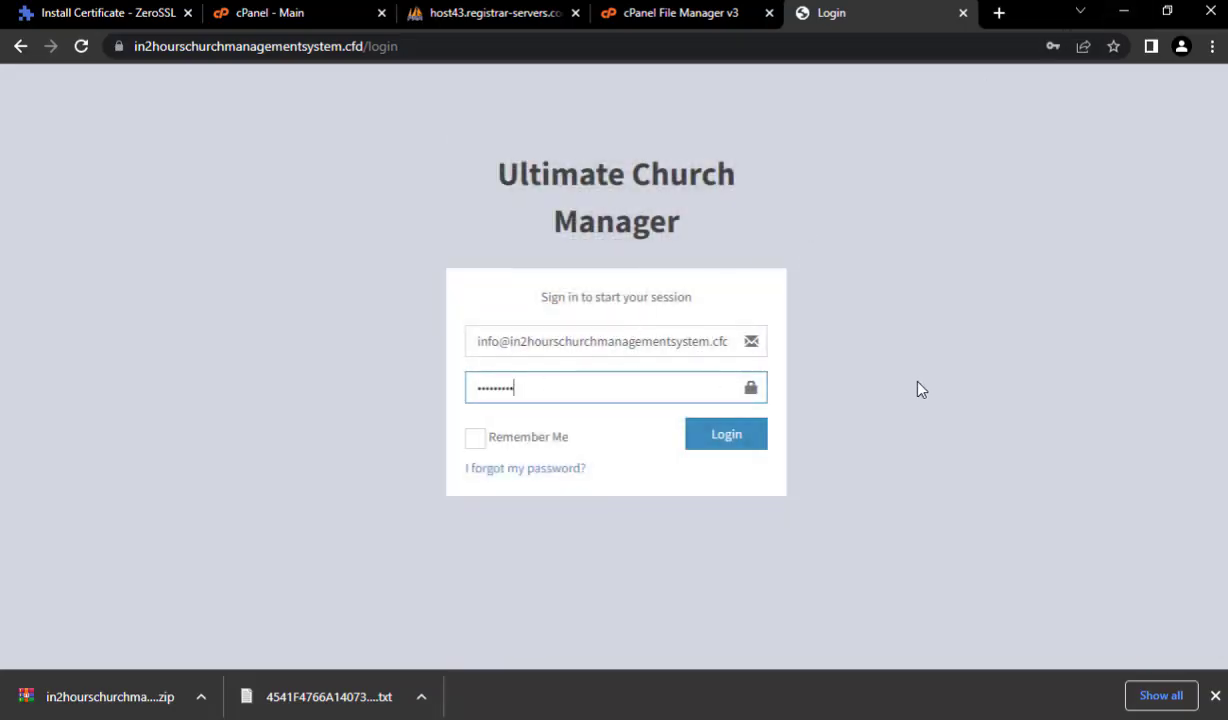
- Log in as the administrator and dismiss Chrome's save-password prompt
{"action": "left_click", "coordinate": [727, 437]}
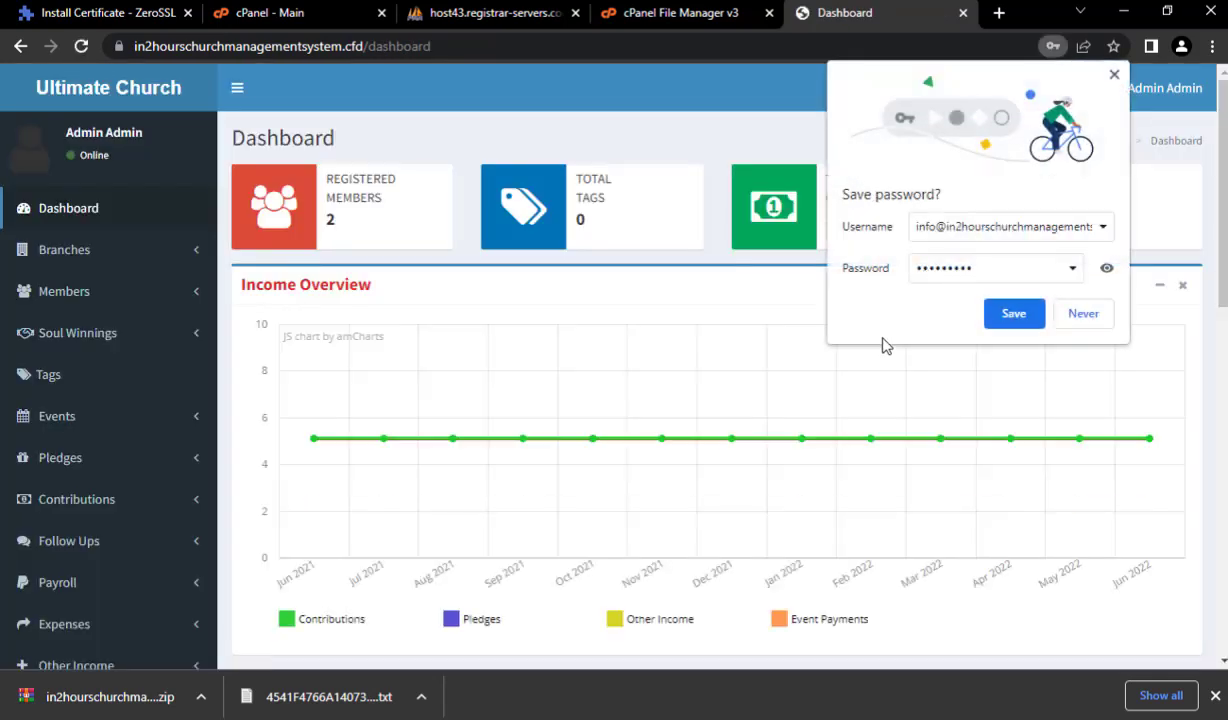
{"action": "left_click", "coordinate": [1114, 74]}
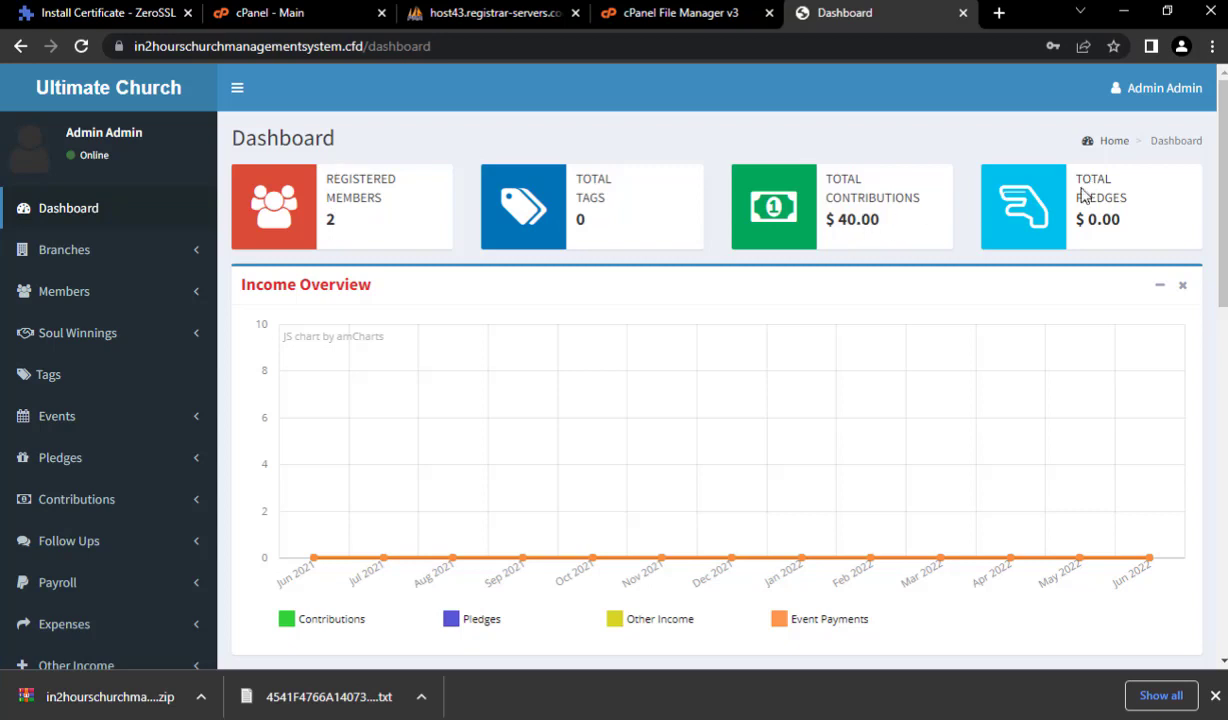
- View the branch list, which shows only the Default branch, and start a new branch
{"action": "left_click", "coordinate": [64, 250]}
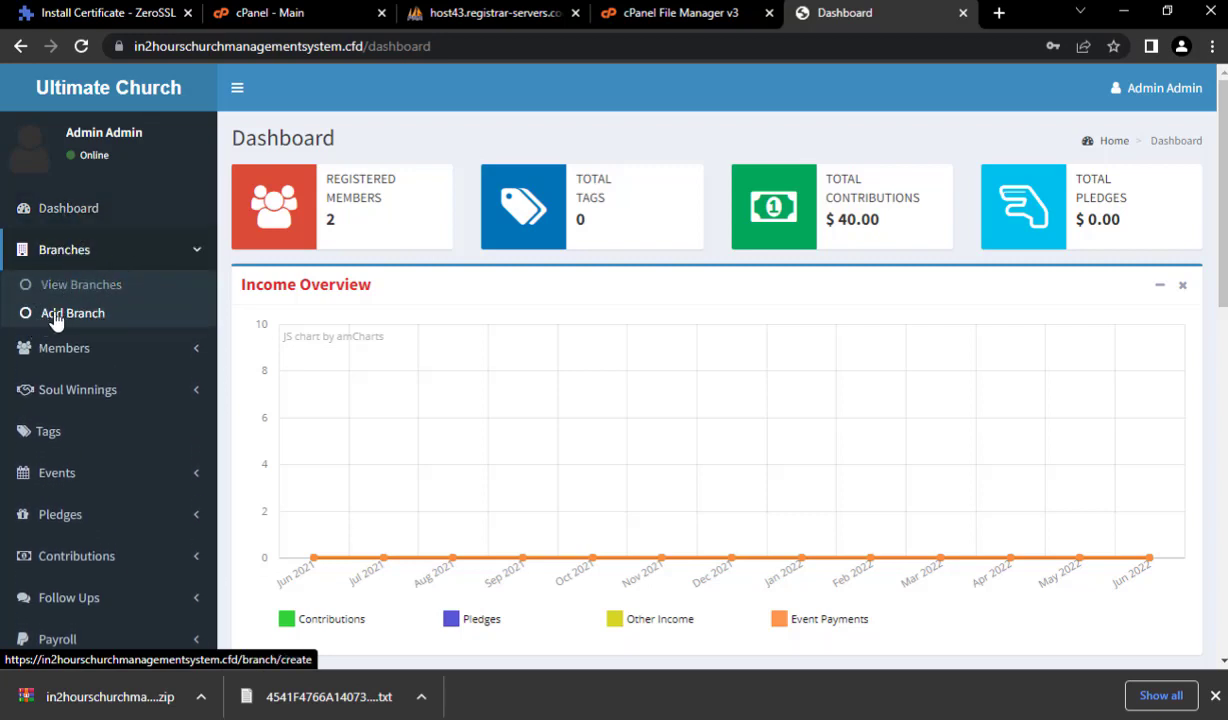
{"action": "left_click", "coordinate": [100, 286]}
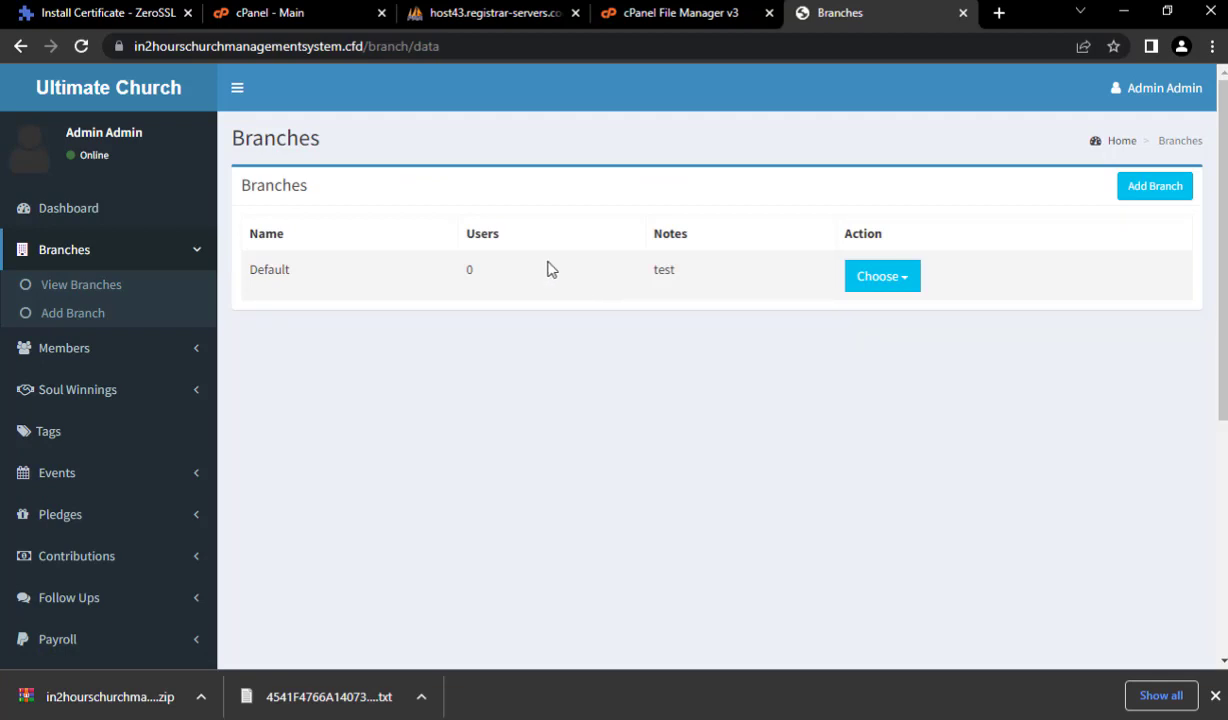
{"action": "left_click", "coordinate": [1156, 190]}
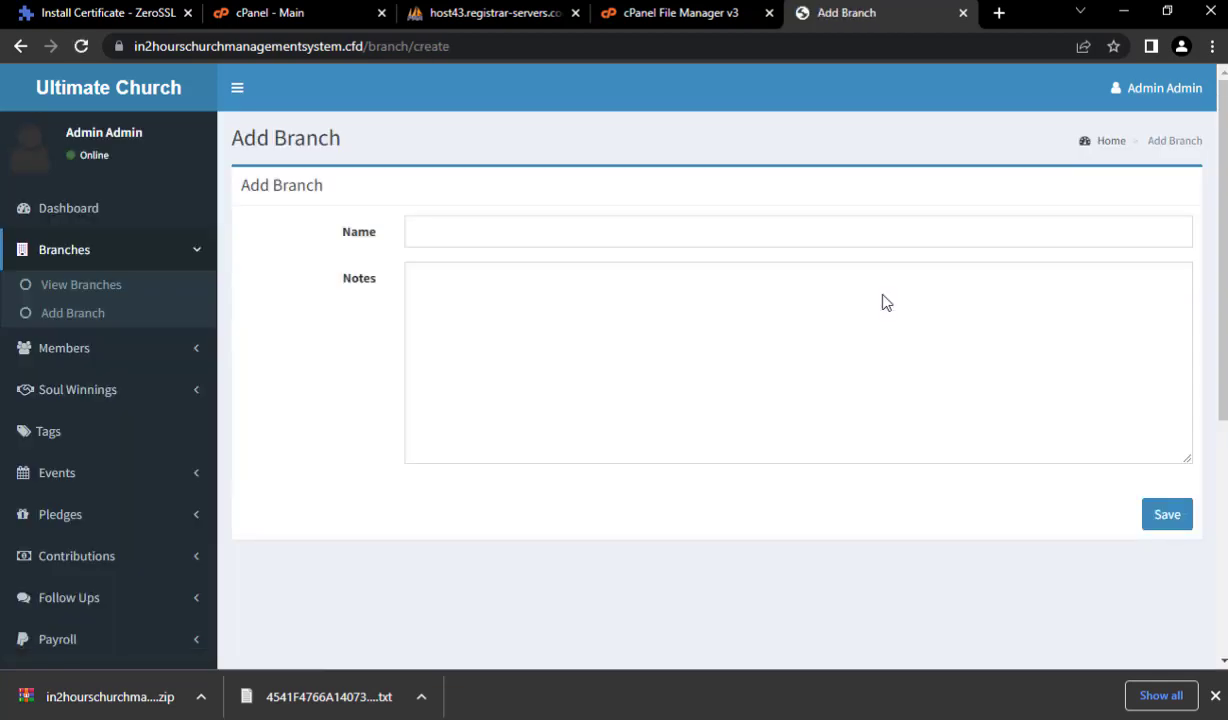
- Save branch 'Lekki Branch 2' with the note 'This branch was open 16-05-2022'
{"action": "left_click", "coordinate": [541, 230]}
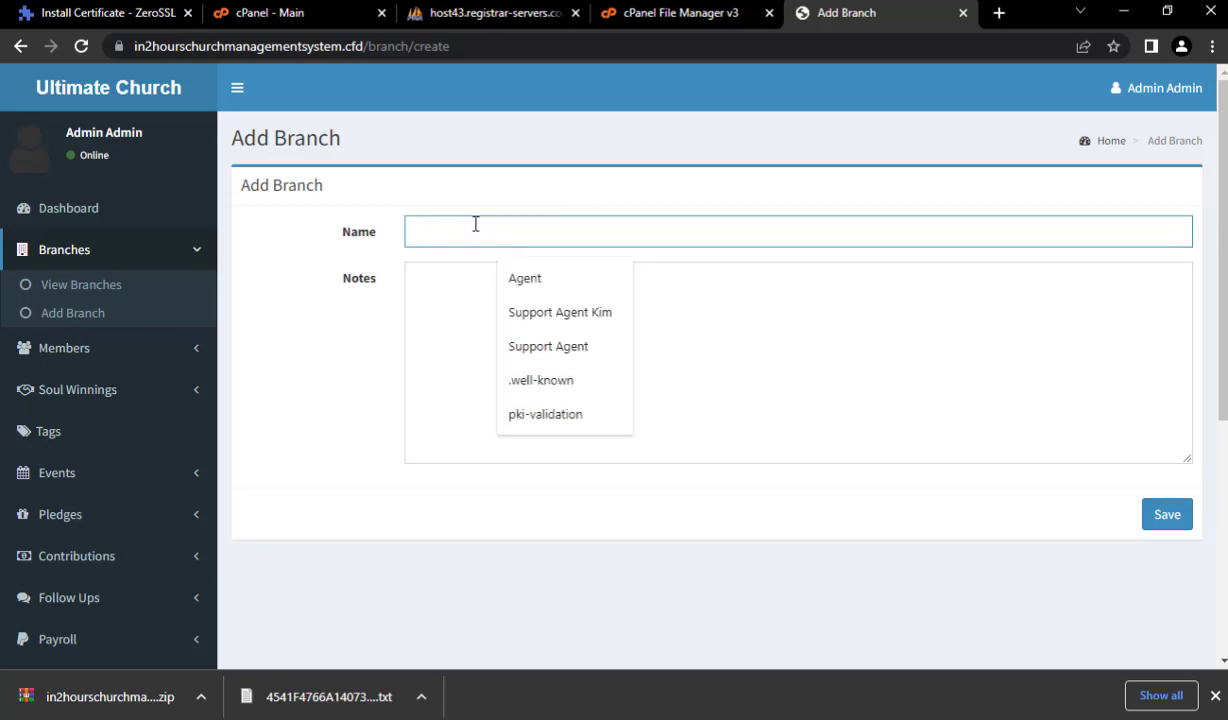
{"action": "type", "text": "Le"}
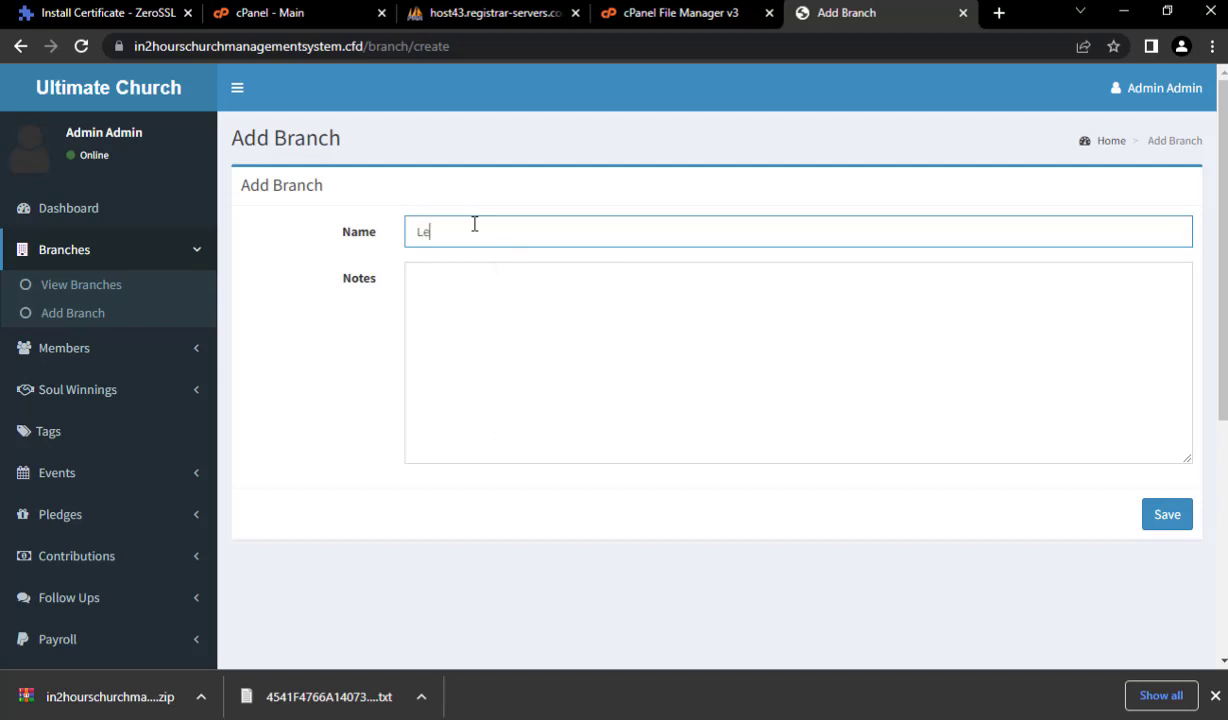
{"action": "type", "text": "kki Brans"}
{"action": "type", "text": "h 2"}
{"action": "left_click", "coordinate": [526, 309]}
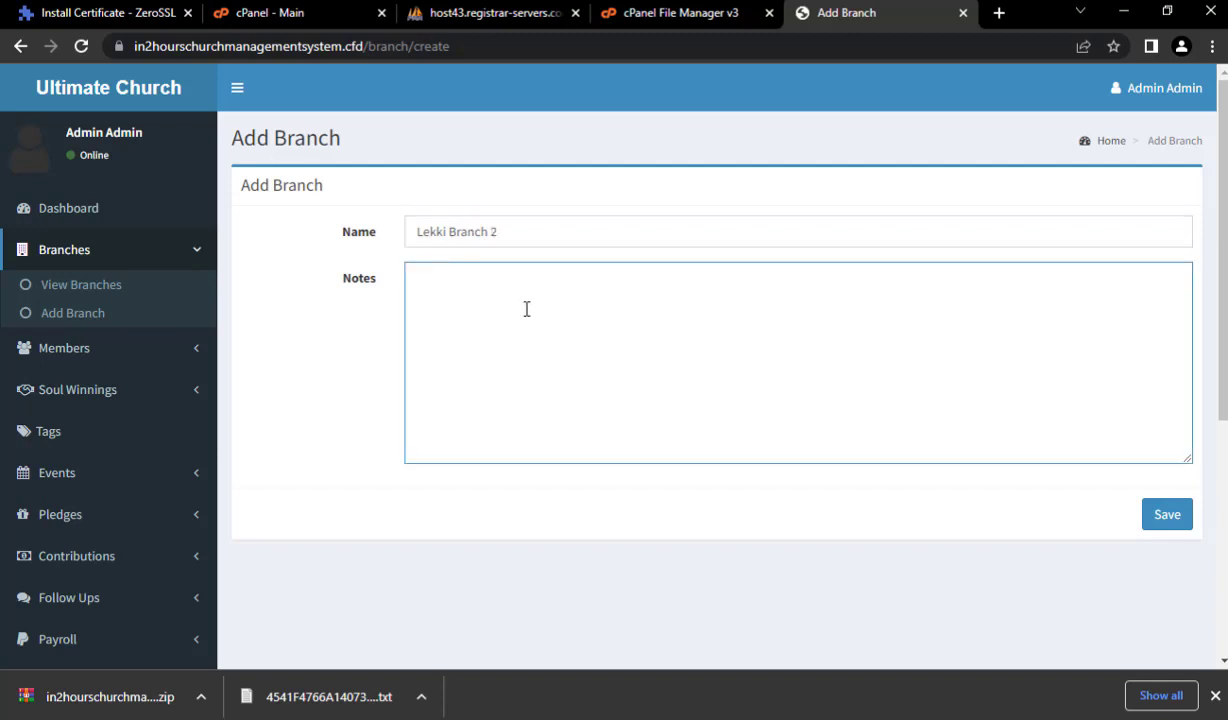
{"action": "type", "text": "This branch was op"}
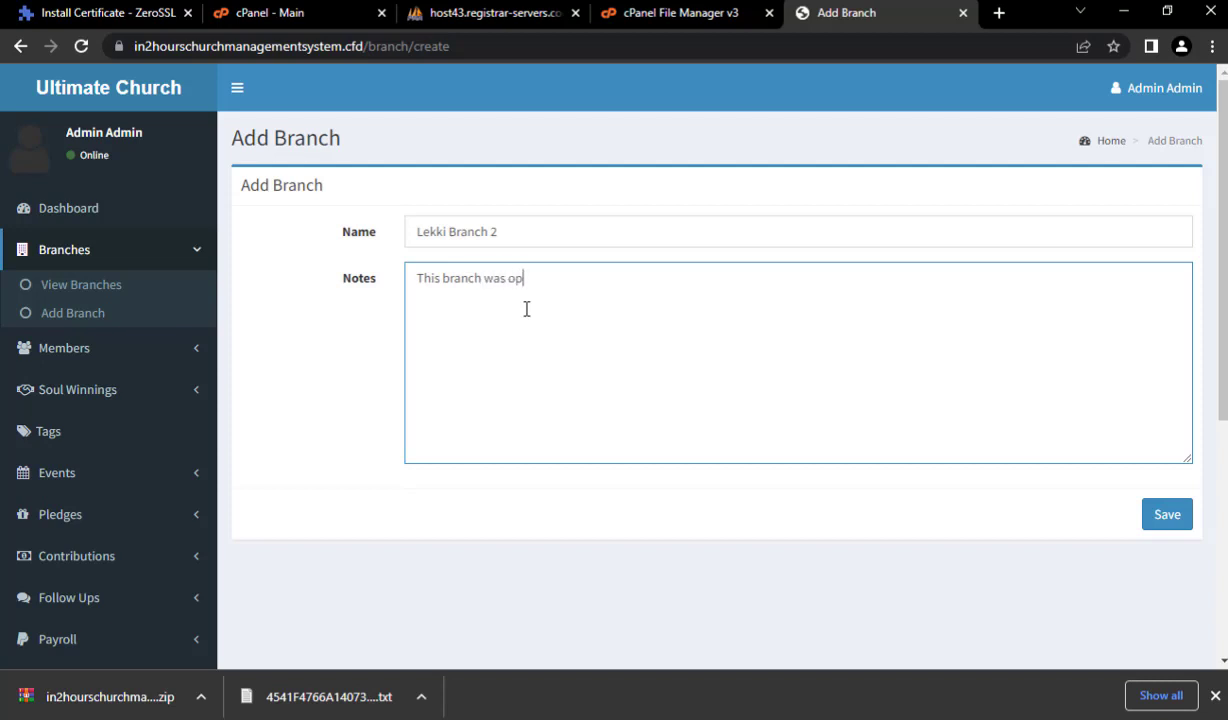
{"action": "type", "text": "en "}
{"action": "type", "text": "12-12"}
{"action": "type", "text": "2"}
{"action": "type", "text": "5-1"}
{"action": "type", "text": "2022"}
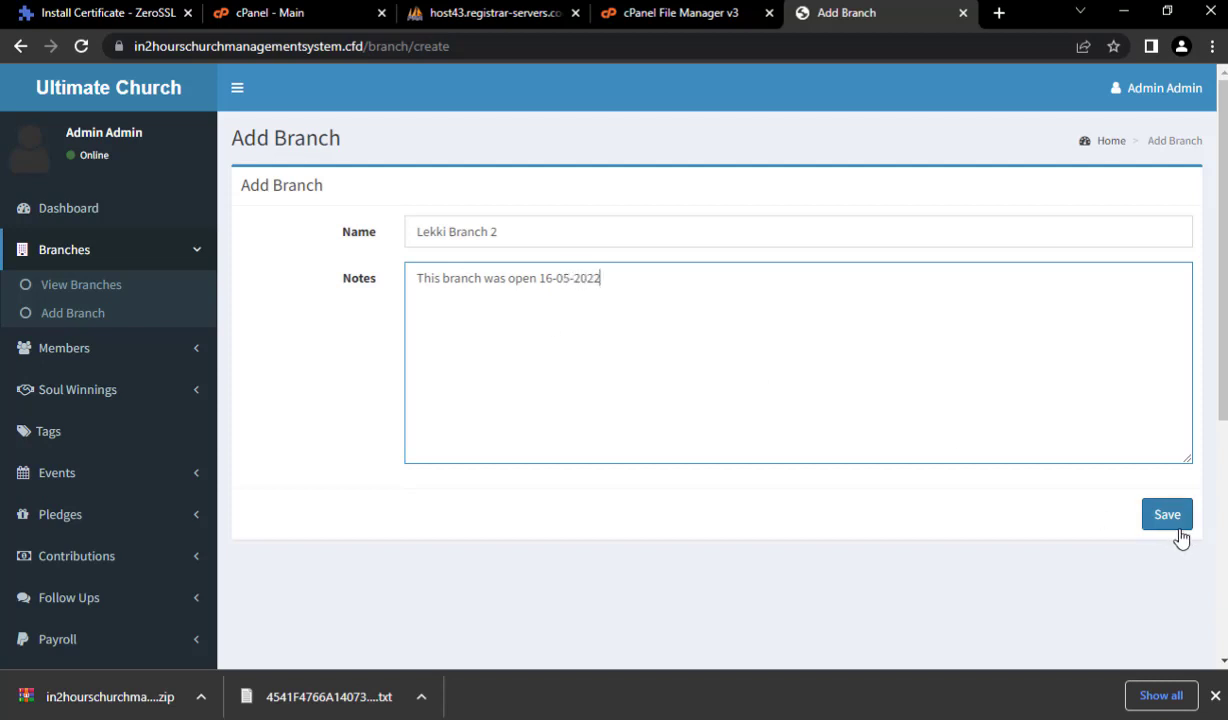
{"action": "left_click", "coordinate": [1169, 515]}
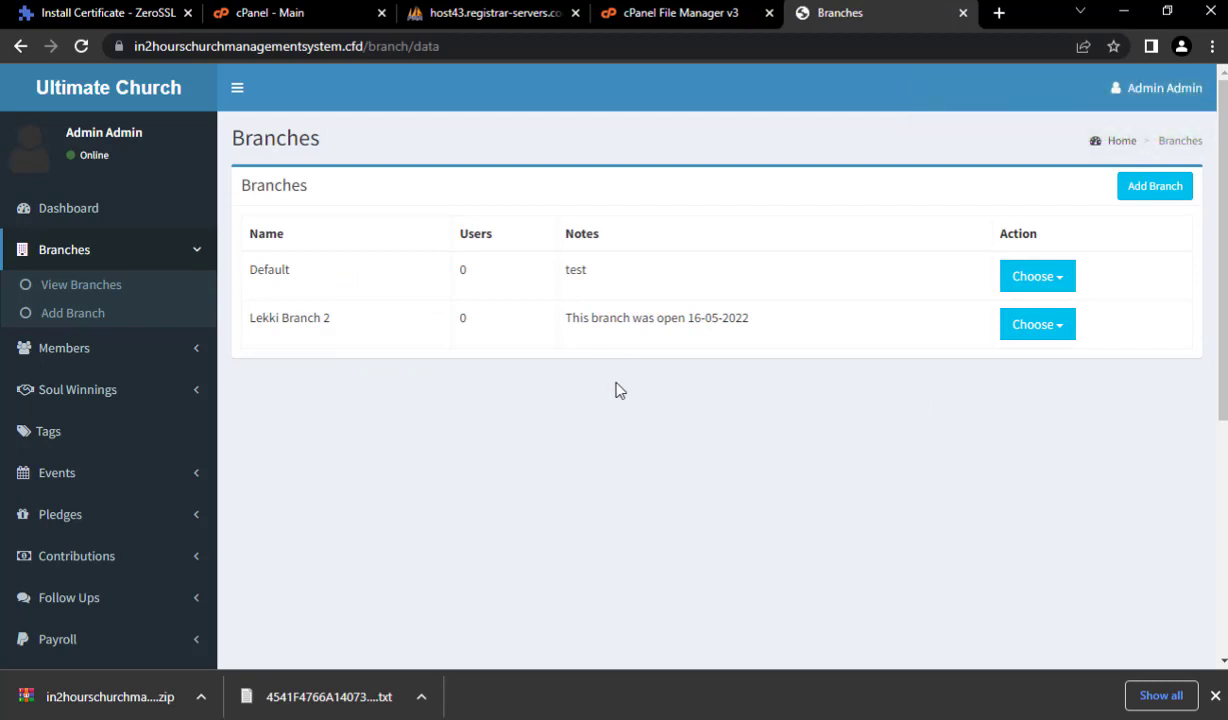
- Glance at Lekki Branch 2's actions menu, then open the Members list and its search box
{"action": "left_click", "coordinate": [1037, 341]}
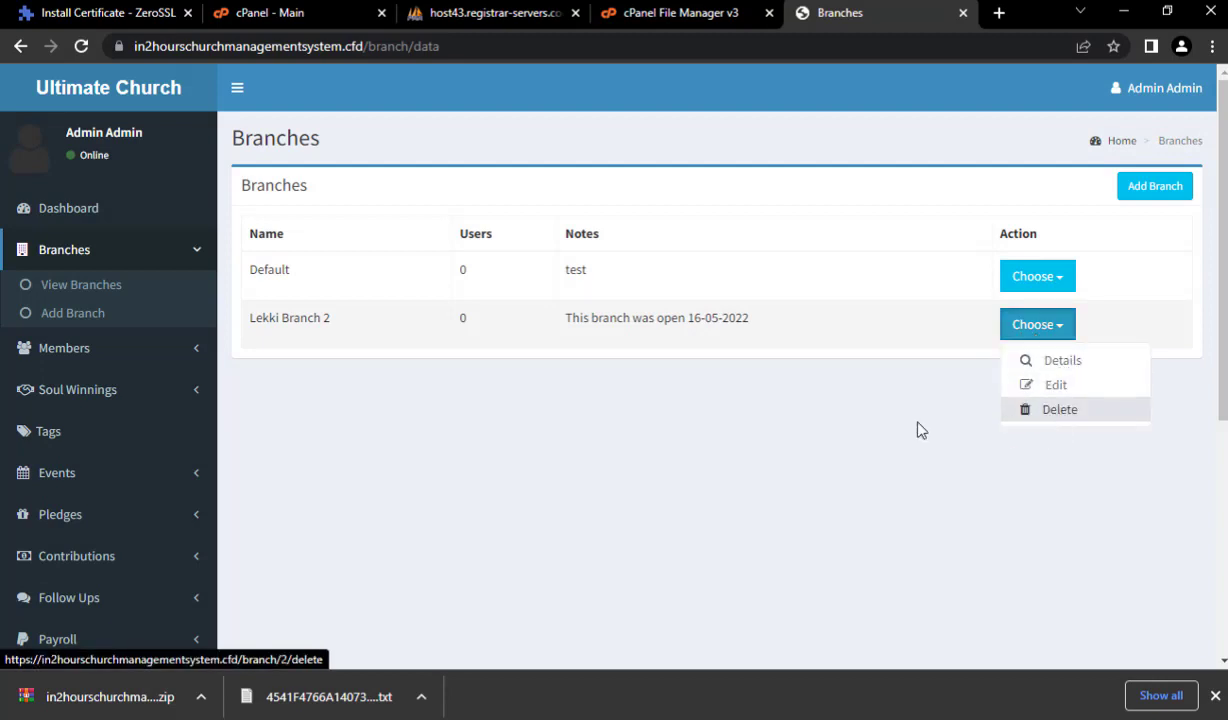
{"action": "left_click", "coordinate": [240, 345]}
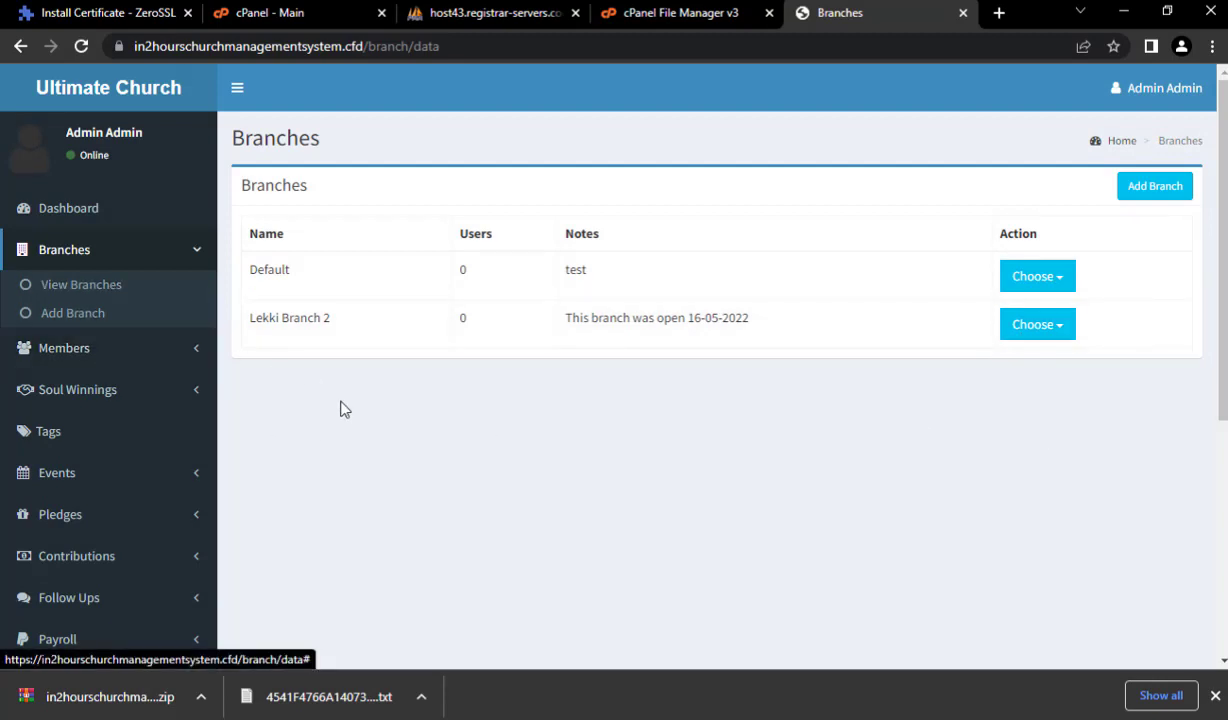
{"action": "left_click", "coordinate": [57, 352]}
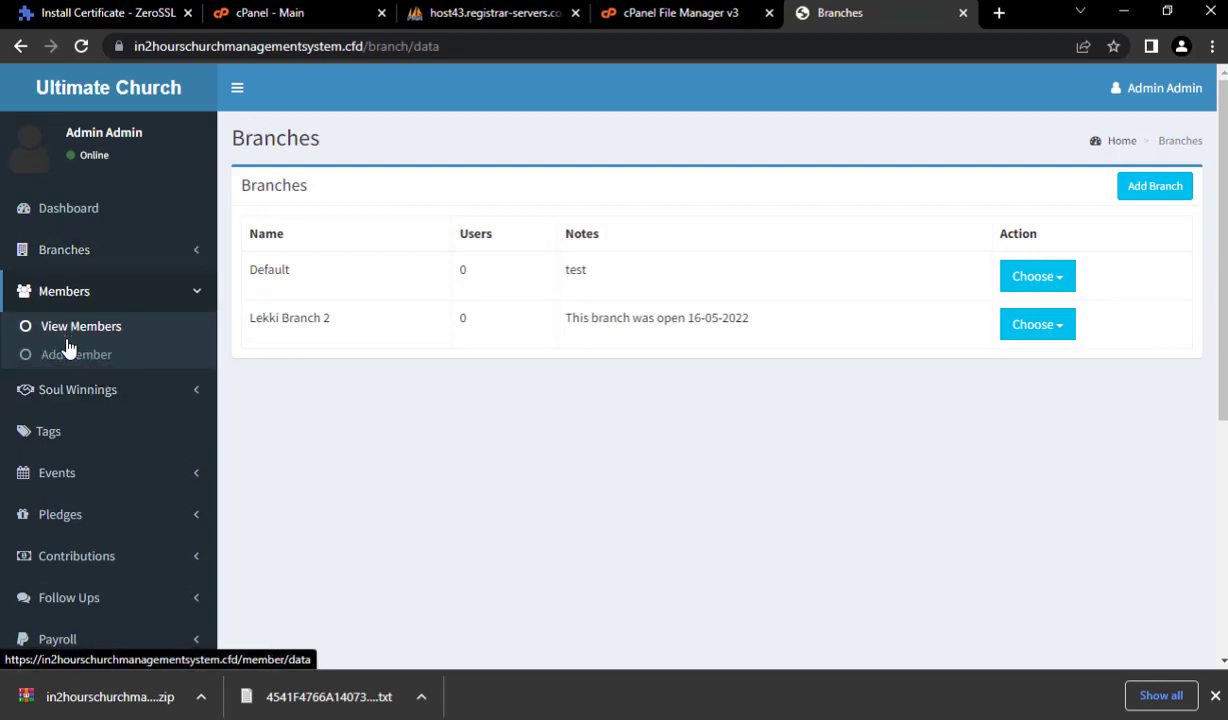
{"action": "left_click", "coordinate": [64, 330]}
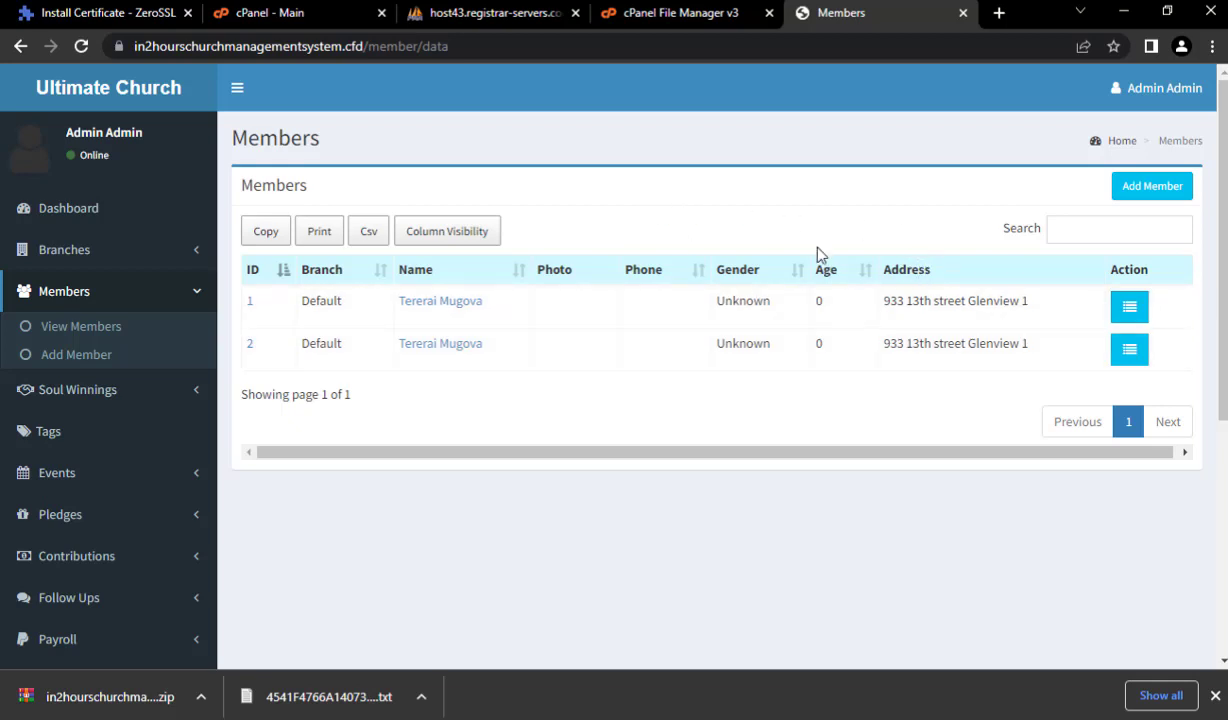
{"action": "left_click", "coordinate": [1062, 229]}
- Start a new member in Lekki Branch 2 and enter the member's first, middle and last names
{"action": "left_click", "coordinate": [1160, 190]}
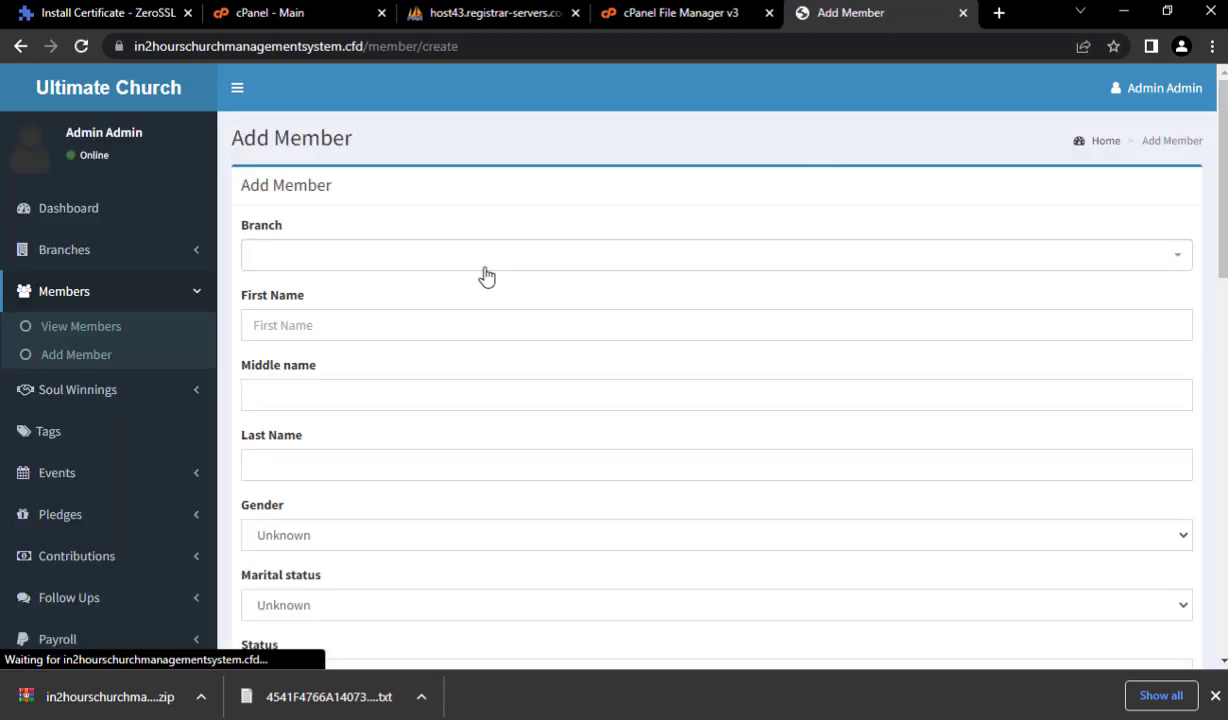
{"action": "left_click", "coordinate": [373, 257]}
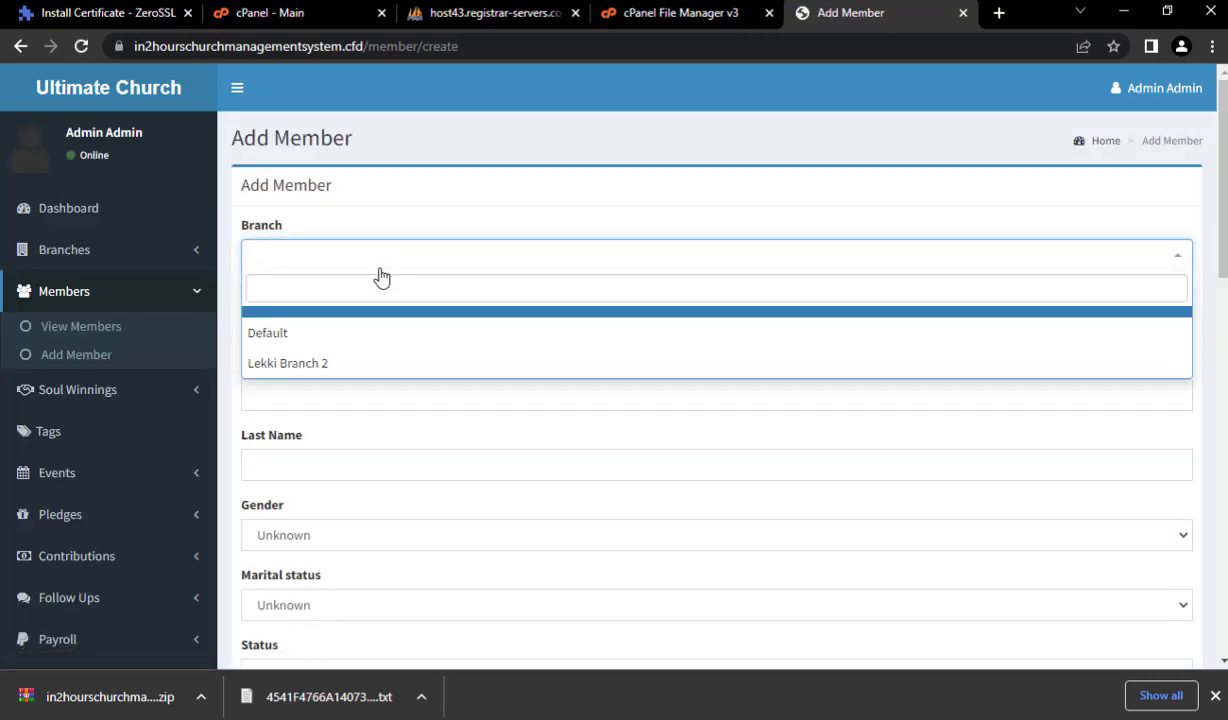
{"action": "left_click", "coordinate": [337, 365]}
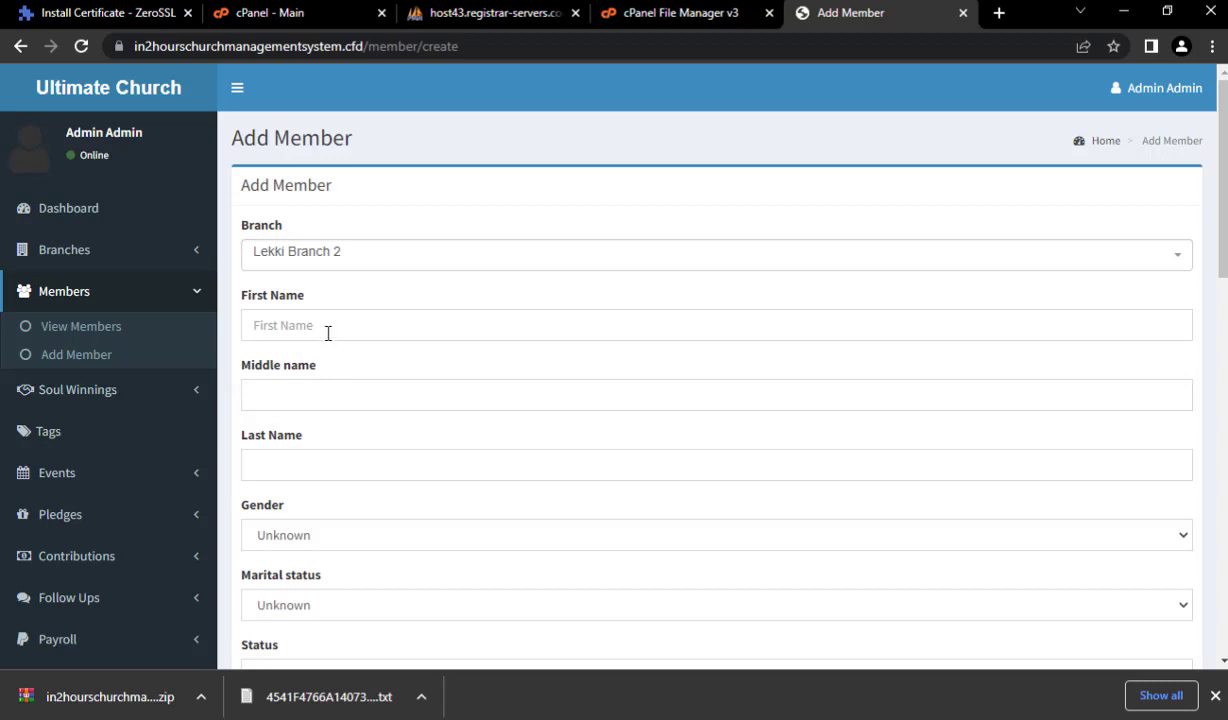
{"action": "left_click", "coordinate": [325, 324]}
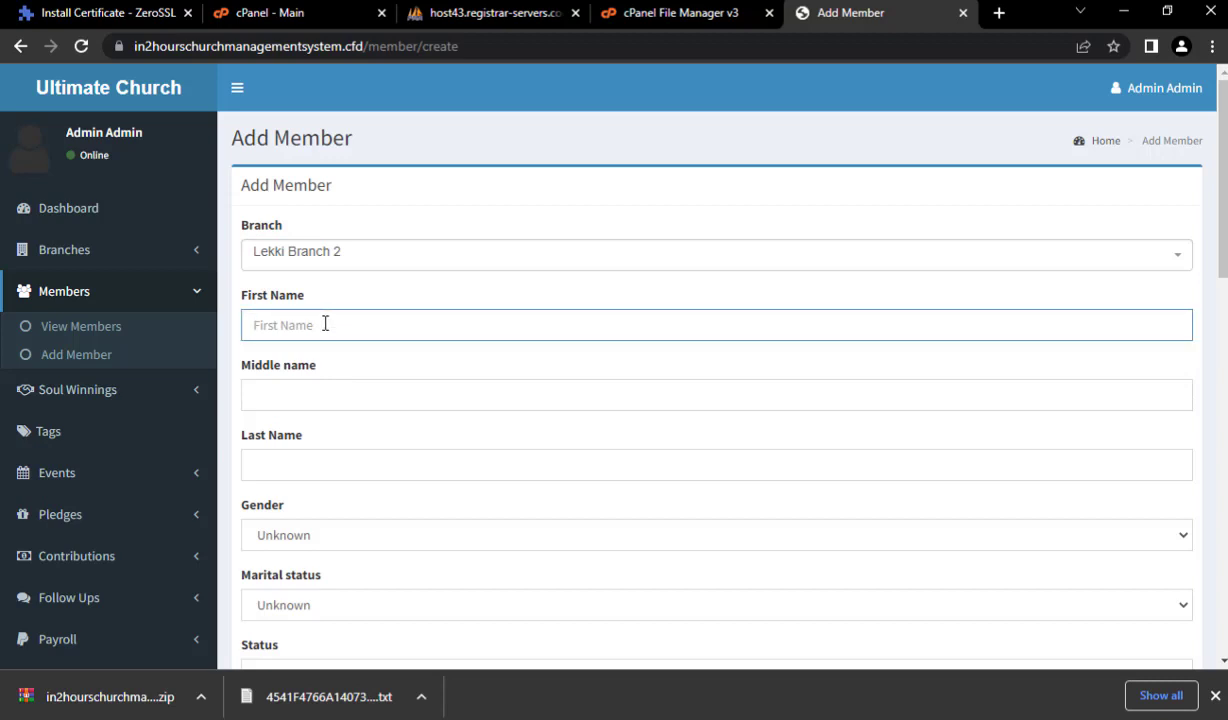
{"action": "key", "text": "Tab"}
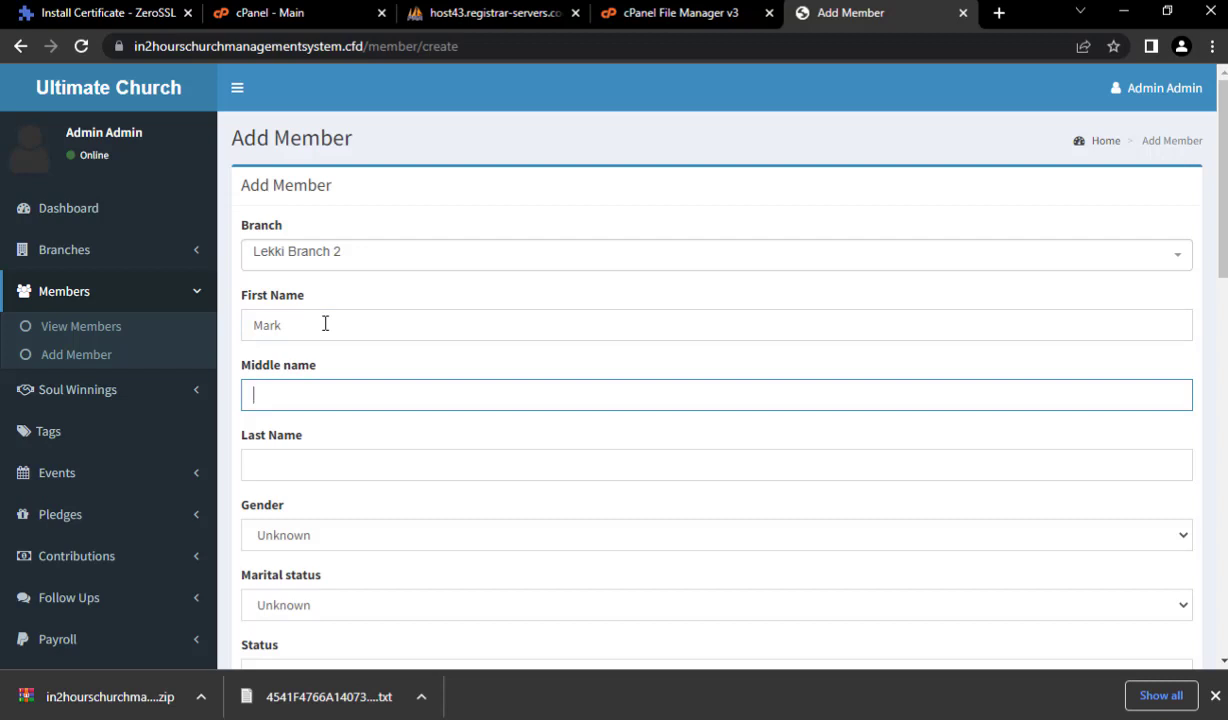
{"action": "key", "text": "Tab"}
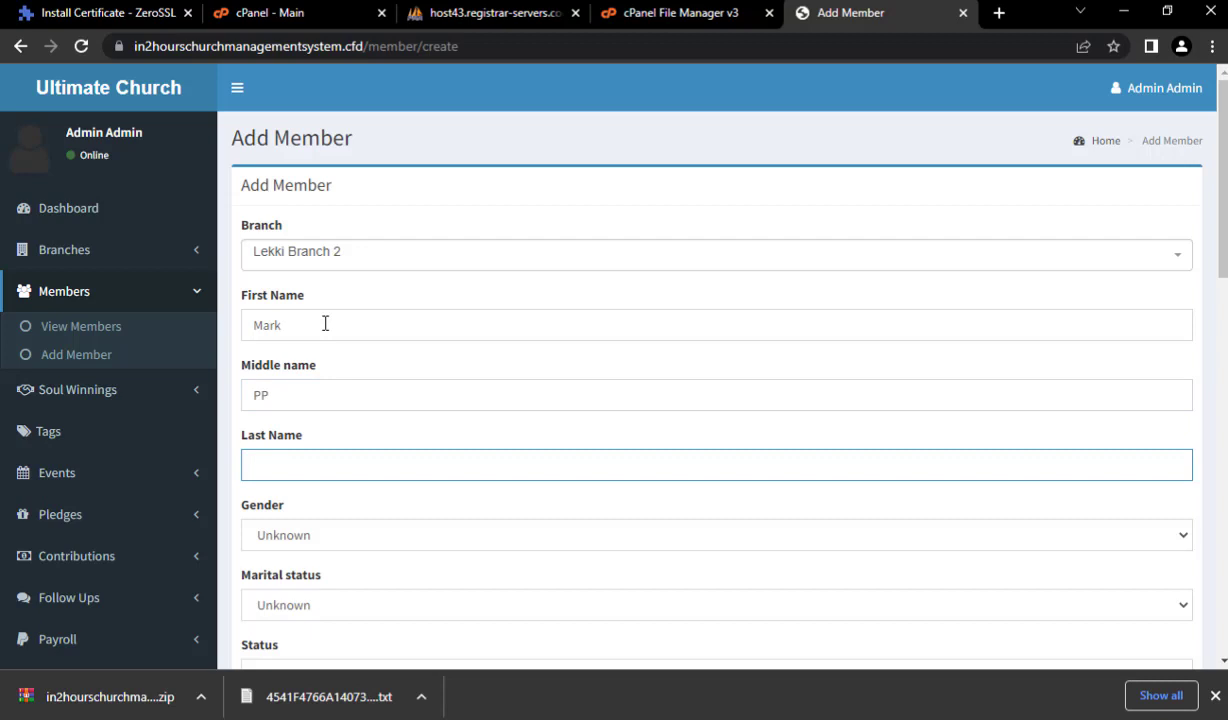
- Set the member's gender to Male, marital status to Married and status to Attender
{"action": "scroll", "coordinate": [340, 380], "scroll_direction": "down", "scroll_amount": 2}
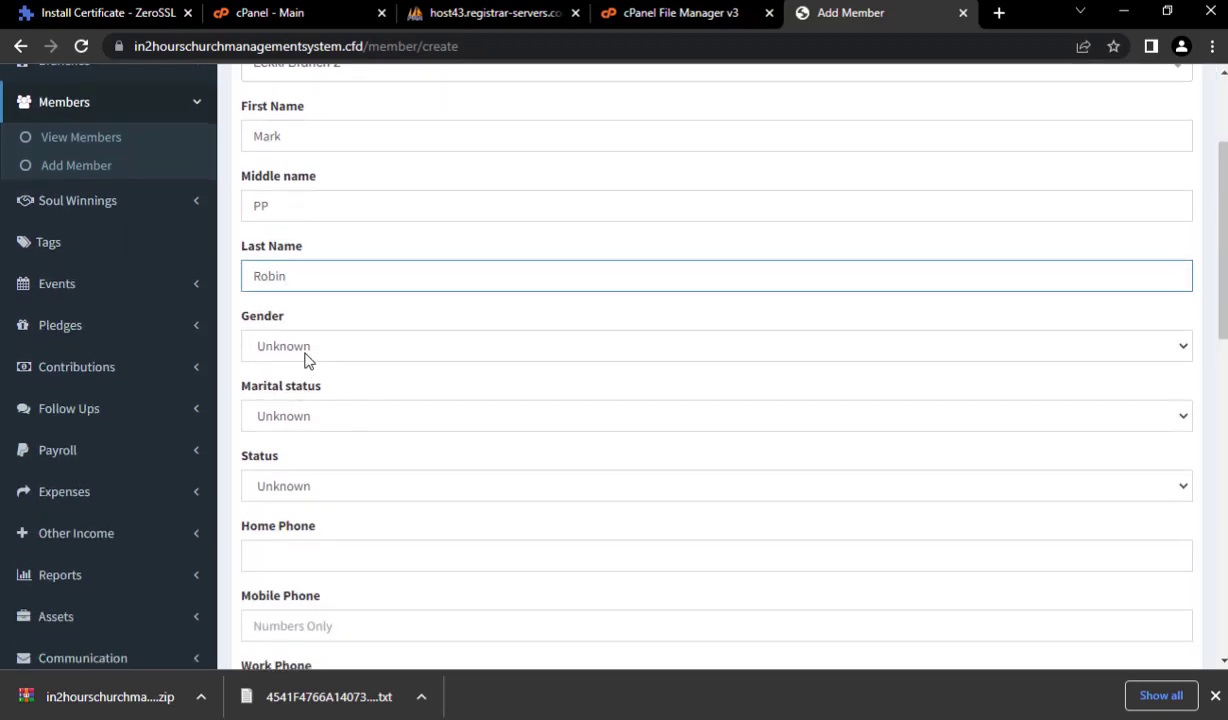
{"action": "left_click", "coordinate": [310, 350]}
{"action": "left_click", "coordinate": [326, 371]}
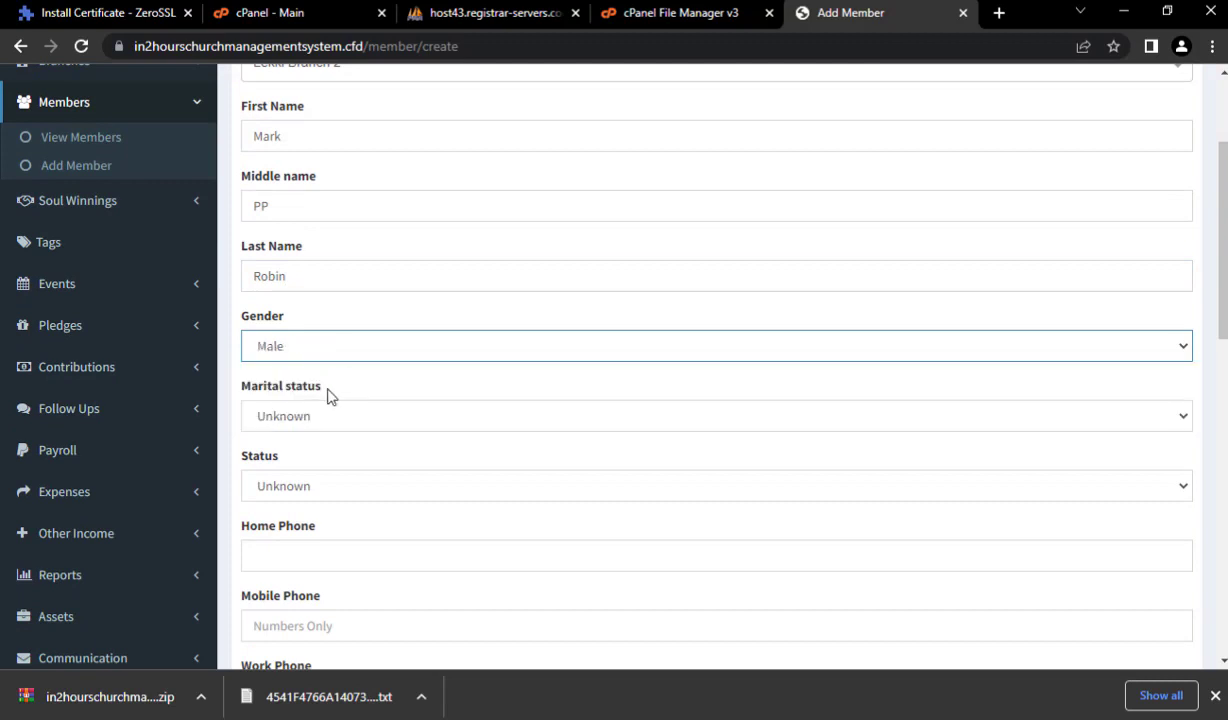
{"action": "left_click", "coordinate": [318, 414]}
{"action": "left_click", "coordinate": [326, 478]}
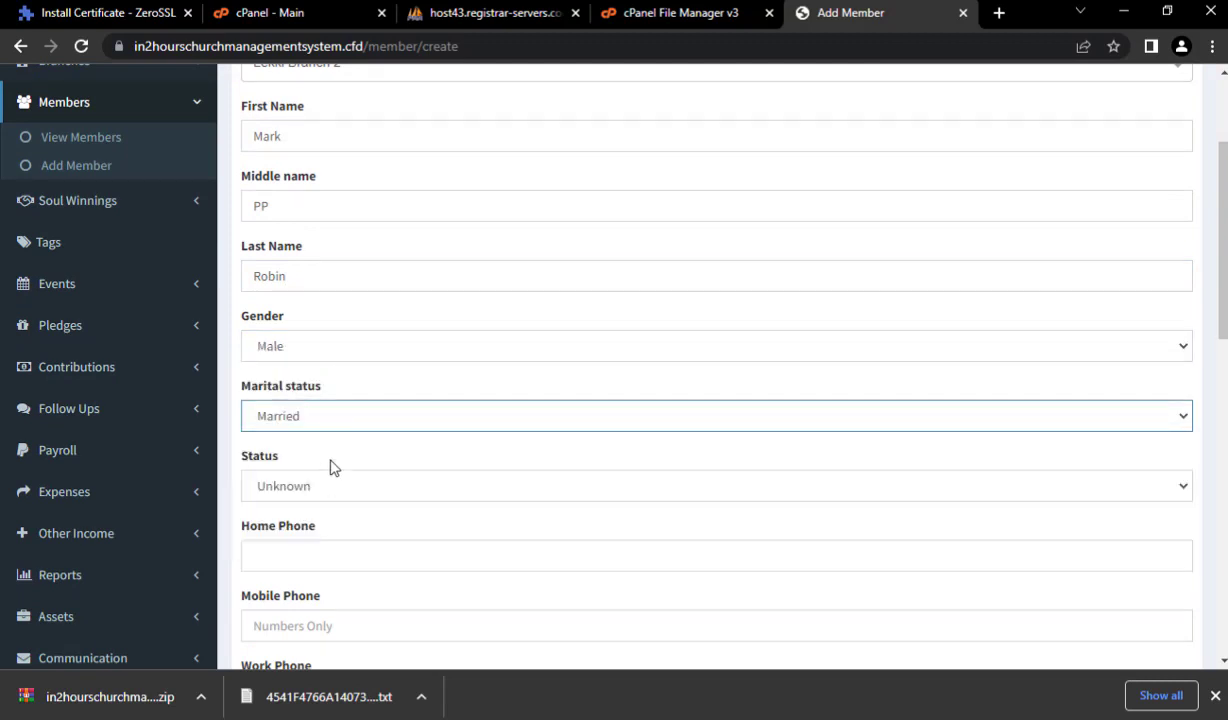
{"action": "scroll", "coordinate": [300, 373], "scroll_direction": "down", "scroll_amount": 2}
{"action": "left_click", "coordinate": [299, 300]}
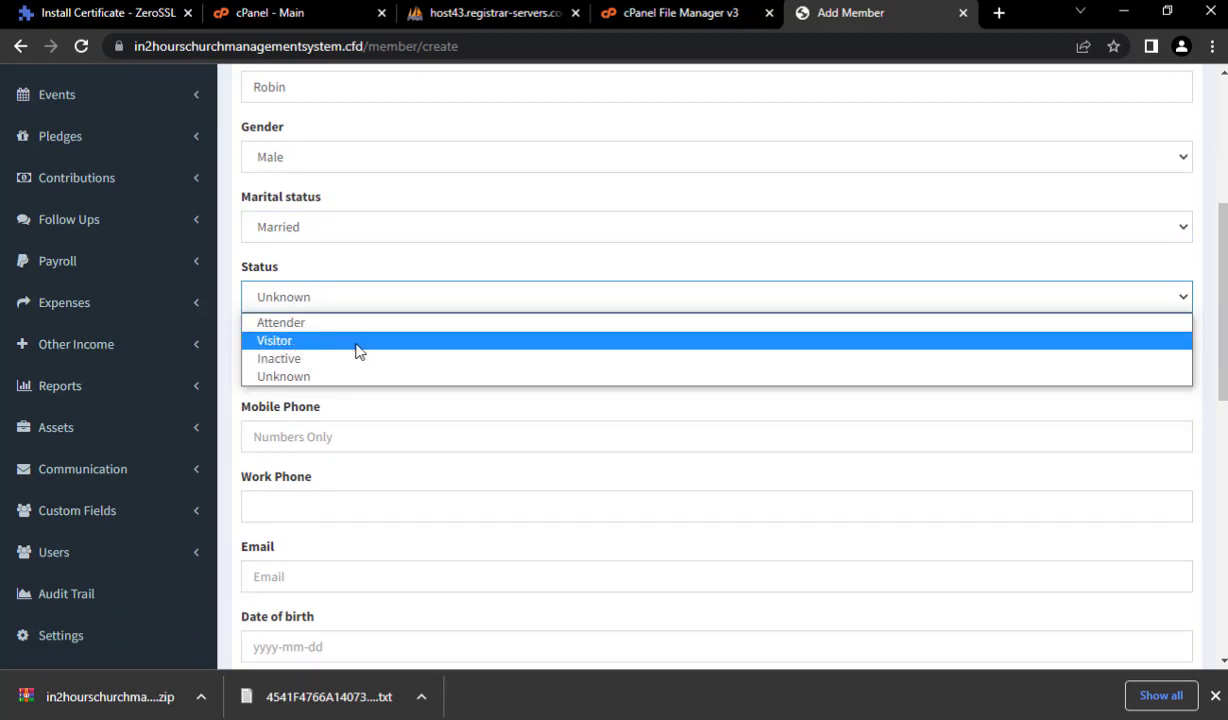
{"action": "left_click", "coordinate": [340, 321]}
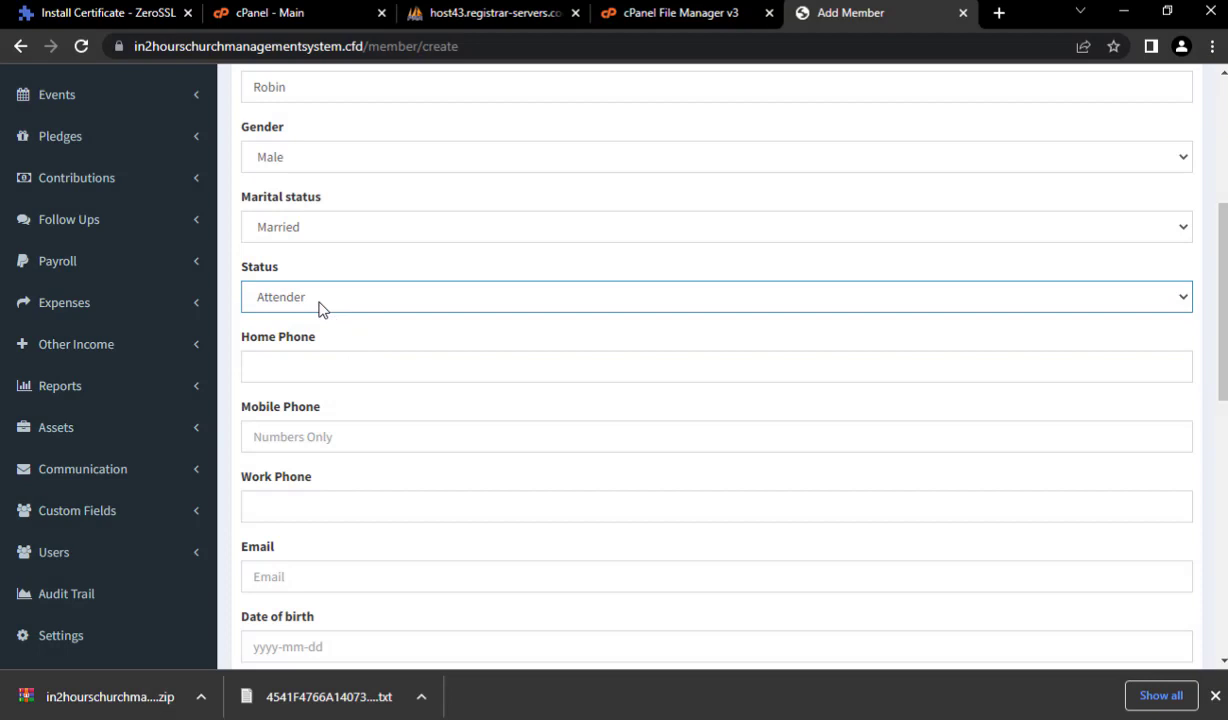
- Enter the home phone, copy it into Mobile and Work Phone, and fill in the e-mail
{"action": "left_click", "coordinate": [309, 365]}
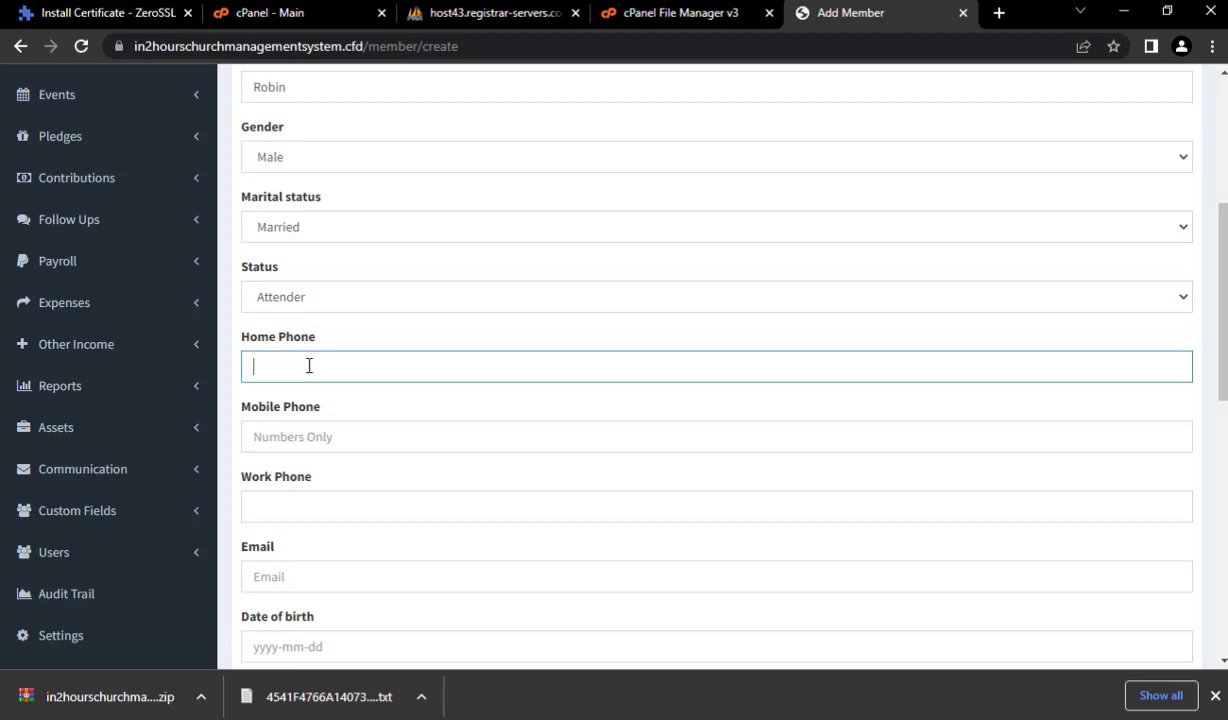
{"action": "type", "text": "1234567890"}
{"action": "scroll", "coordinate": [350, 388], "scroll_direction": "down", "scroll_amount": 2}
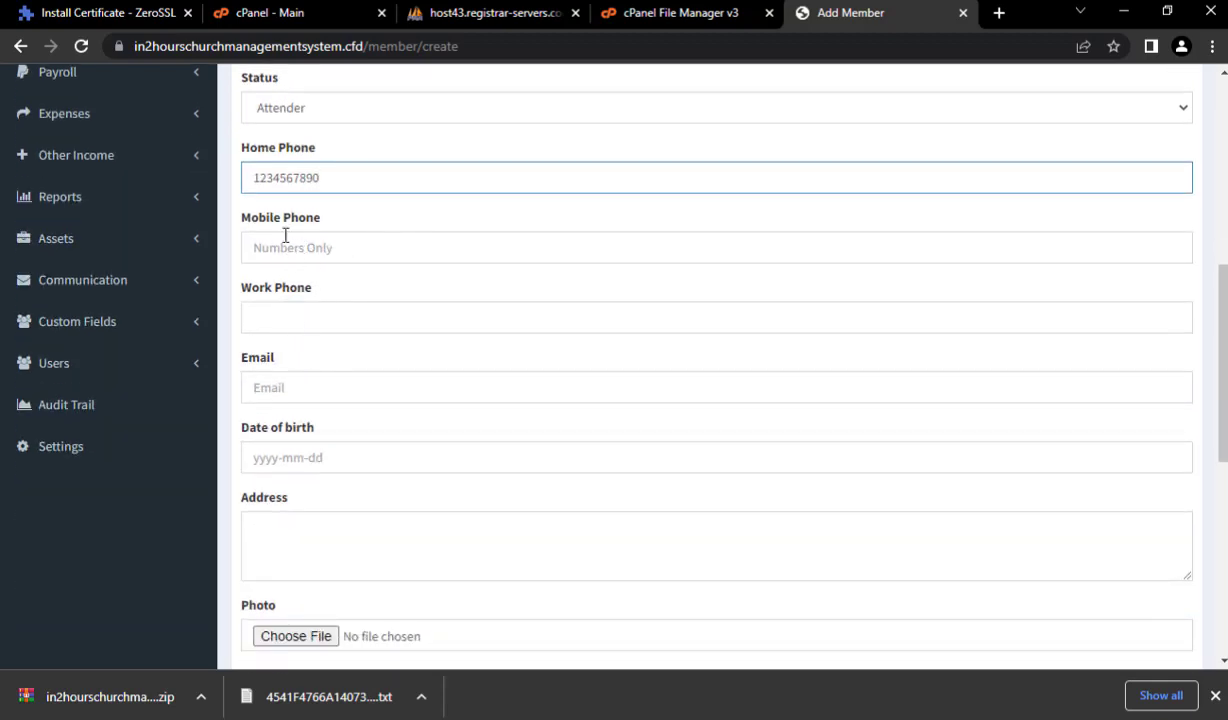
{"action": "left_click", "coordinate": [288, 237]}
{"action": "double_click", "coordinate": [343, 180]}
{"action": "key", "text": "ctrl+c"}
{"action": "left_click", "coordinate": [293, 242]}
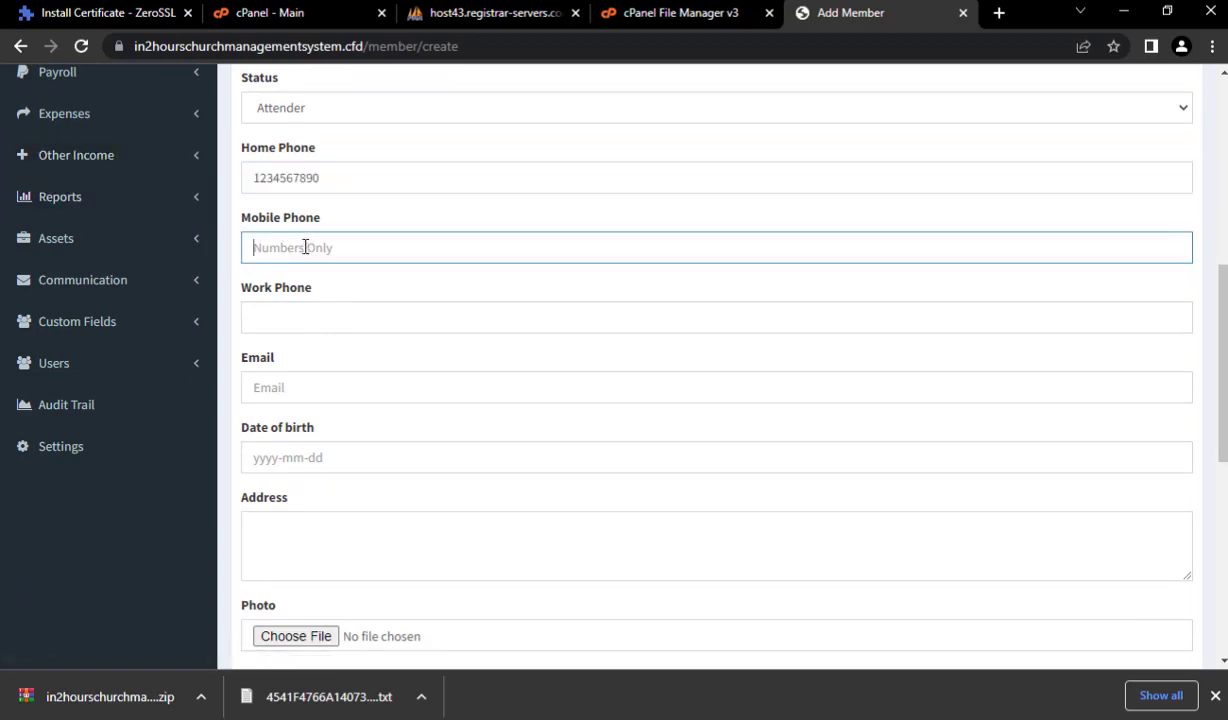
{"action": "key", "text": "ctrl+v"}
{"action": "left_click", "coordinate": [277, 318]}
{"action": "key", "text": "ctrl+v"}
{"action": "left_click", "coordinate": [283, 388]}
- Set the birth date to 20 June 2000 and begin entering the street address
{"action": "left_click", "coordinate": [284, 455]}
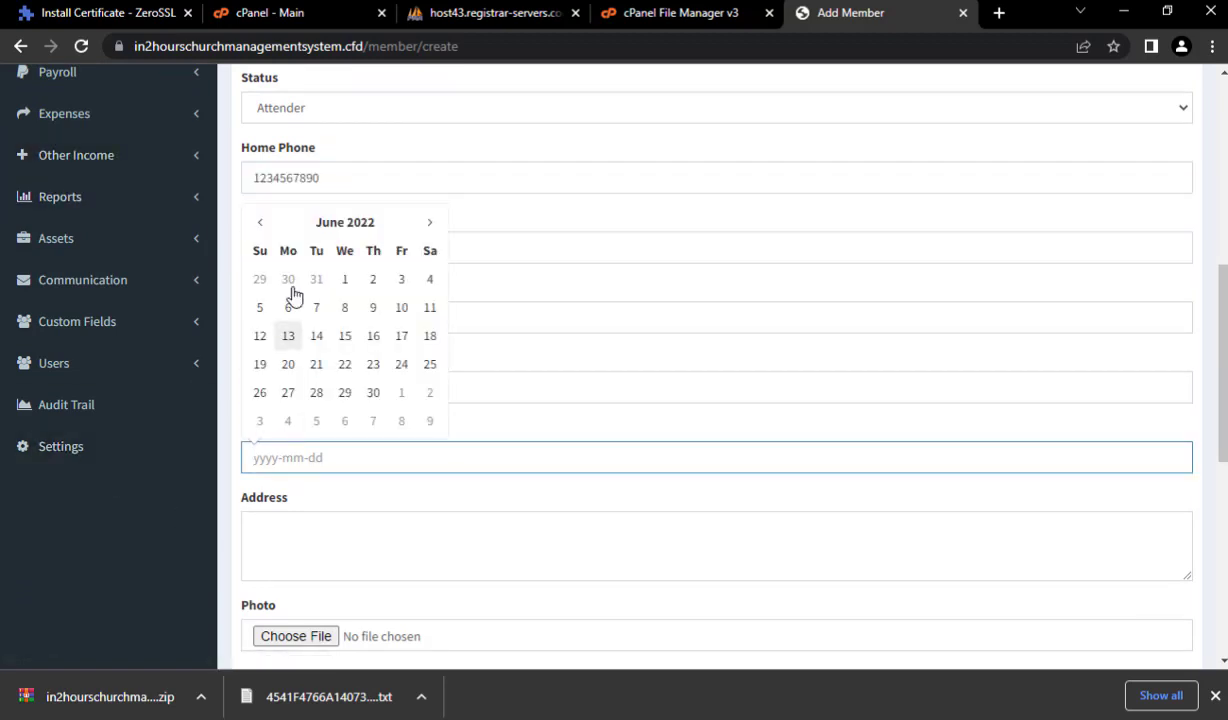
{"action": "left_click", "coordinate": [341, 229]}
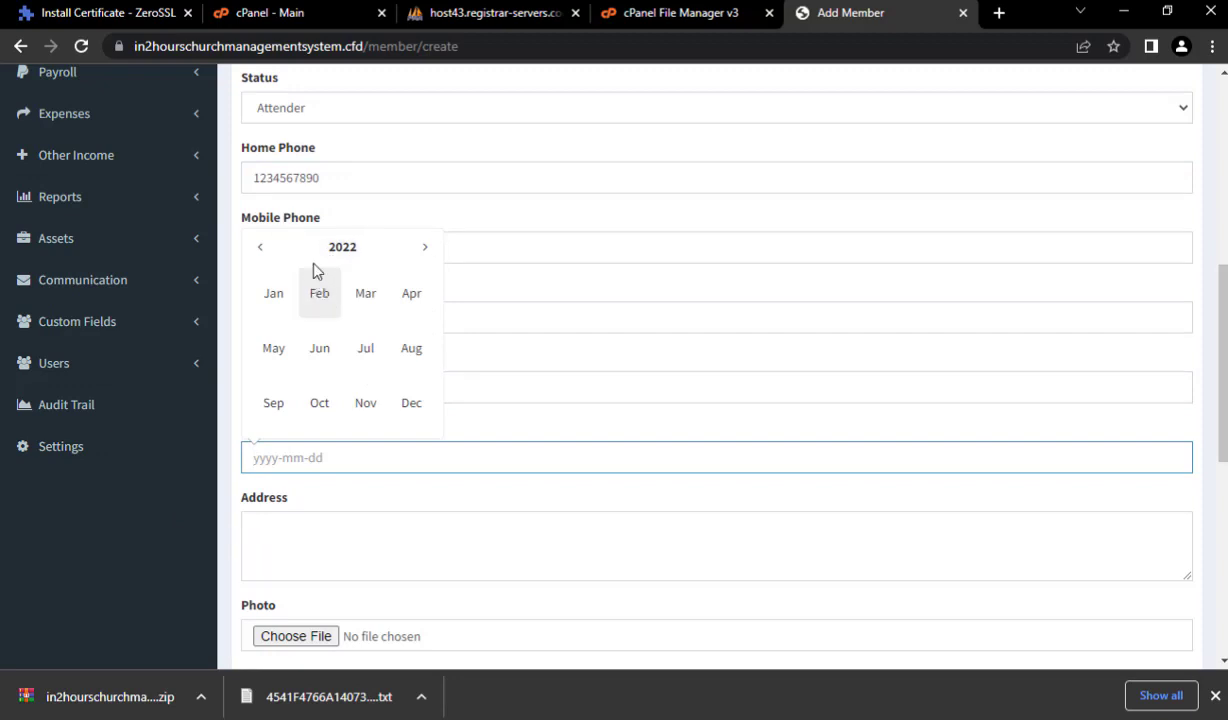
{"action": "left_click", "coordinate": [261, 247]}
{"action": "left_click", "coordinate": [261, 247]}
{"action": "left_click", "coordinate": [261, 247]}
{"action": "left_click", "coordinate": [261, 247]}
{"action": "left_click", "coordinate": [261, 247]}
{"action": "left_click", "coordinate": [261, 247]}
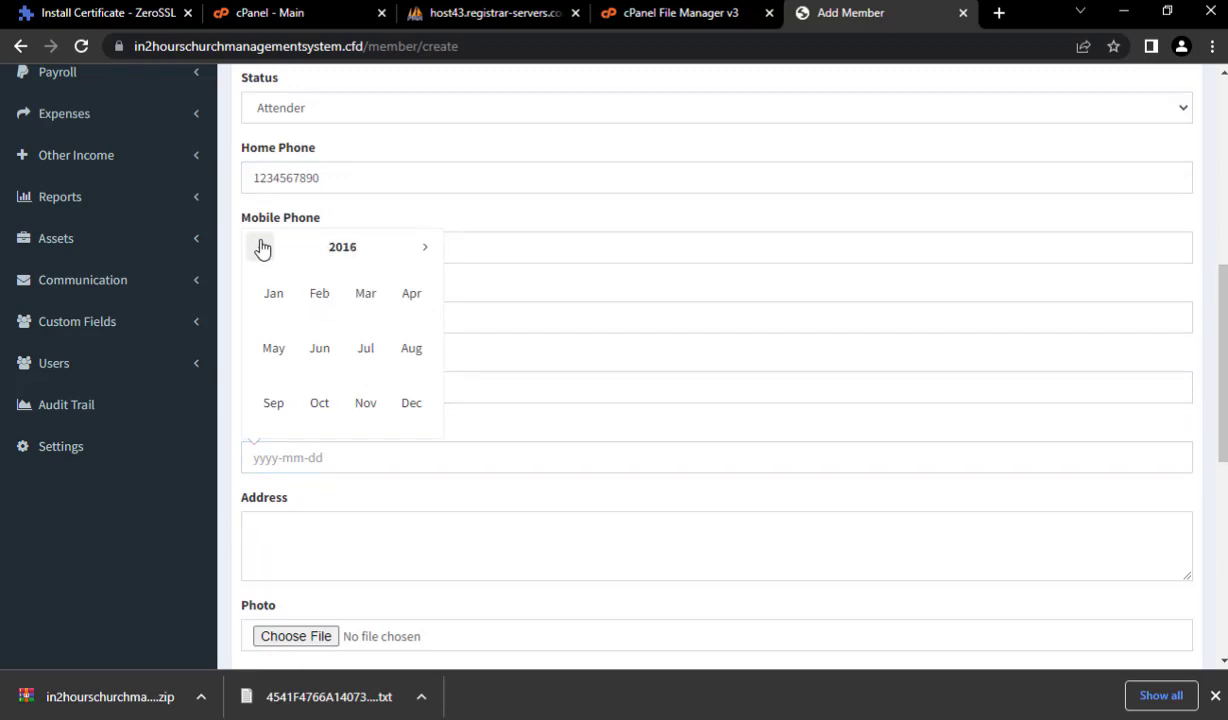
{"action": "double_click", "coordinate": [261, 247]}
{"action": "triple_click", "coordinate": [261, 247]}
{"action": "double_click", "coordinate": [261, 247]}
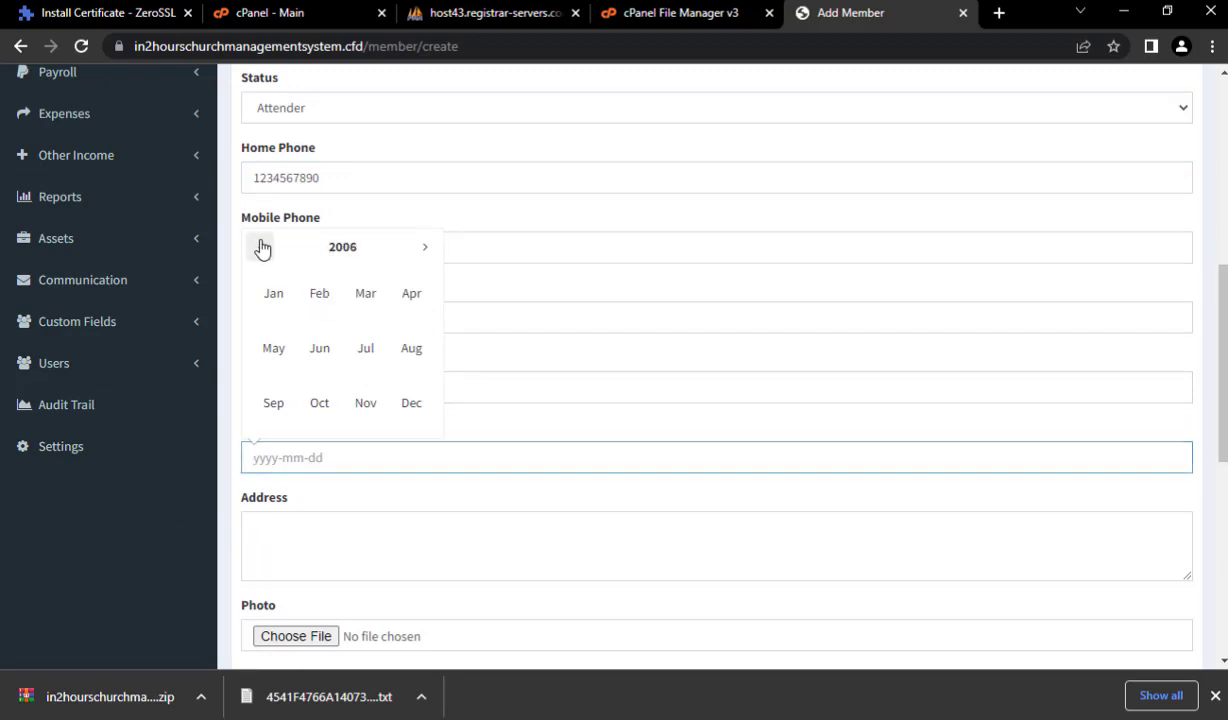
{"action": "triple_click", "coordinate": [261, 247]}
{"action": "triple_click", "coordinate": [261, 247]}
{"action": "left_click", "coordinate": [319, 348]}
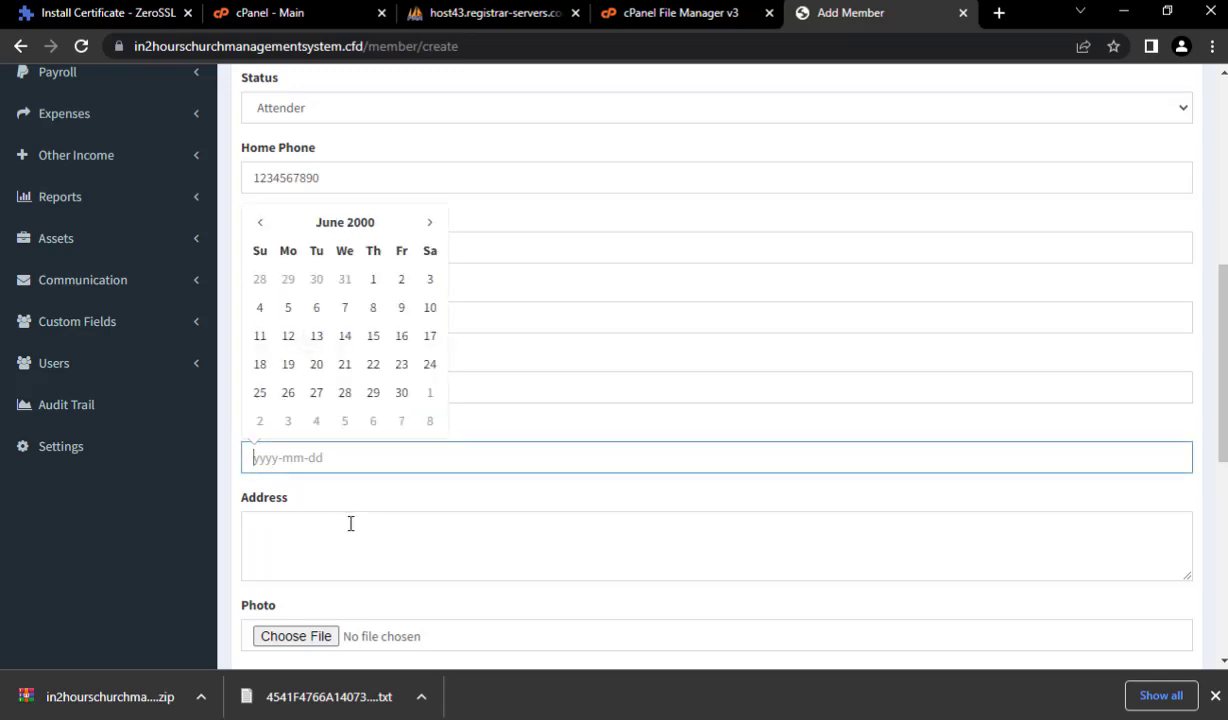
{"action": "left_click", "coordinate": [316, 364]}
{"action": "scroll", "coordinate": [319, 539], "scroll_direction": "down", "scroll_amount": 2}
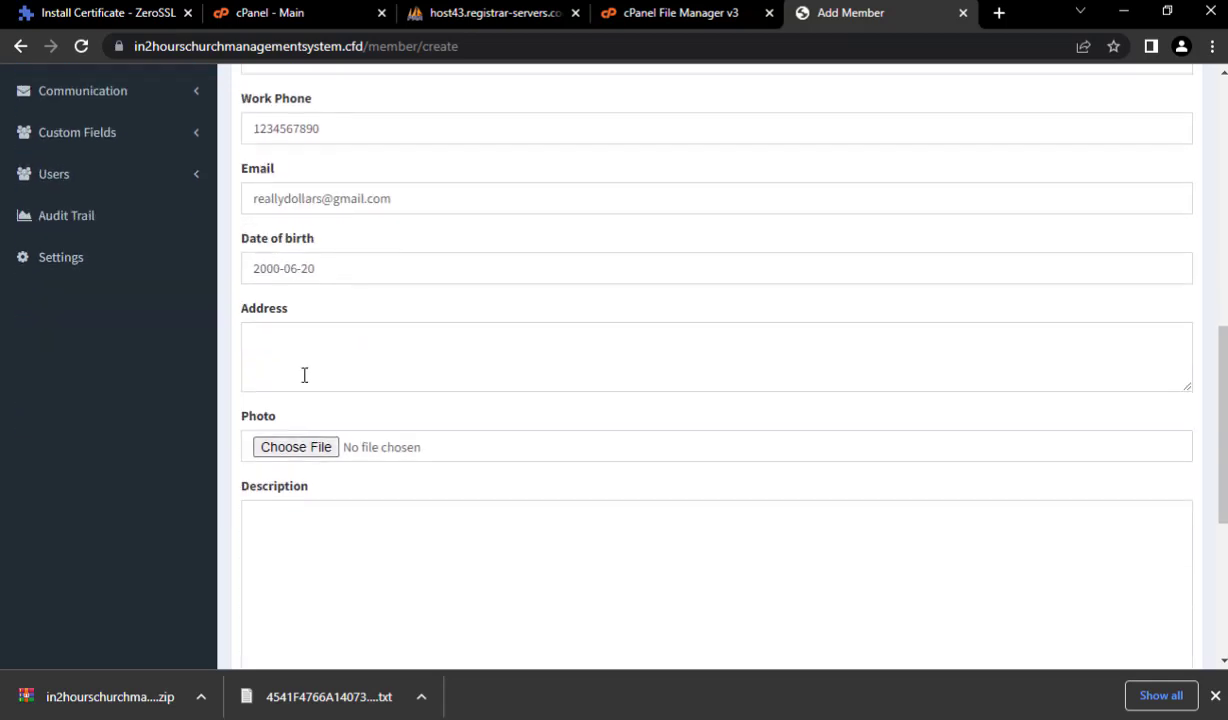
{"action": "left_click", "coordinate": [308, 349]}
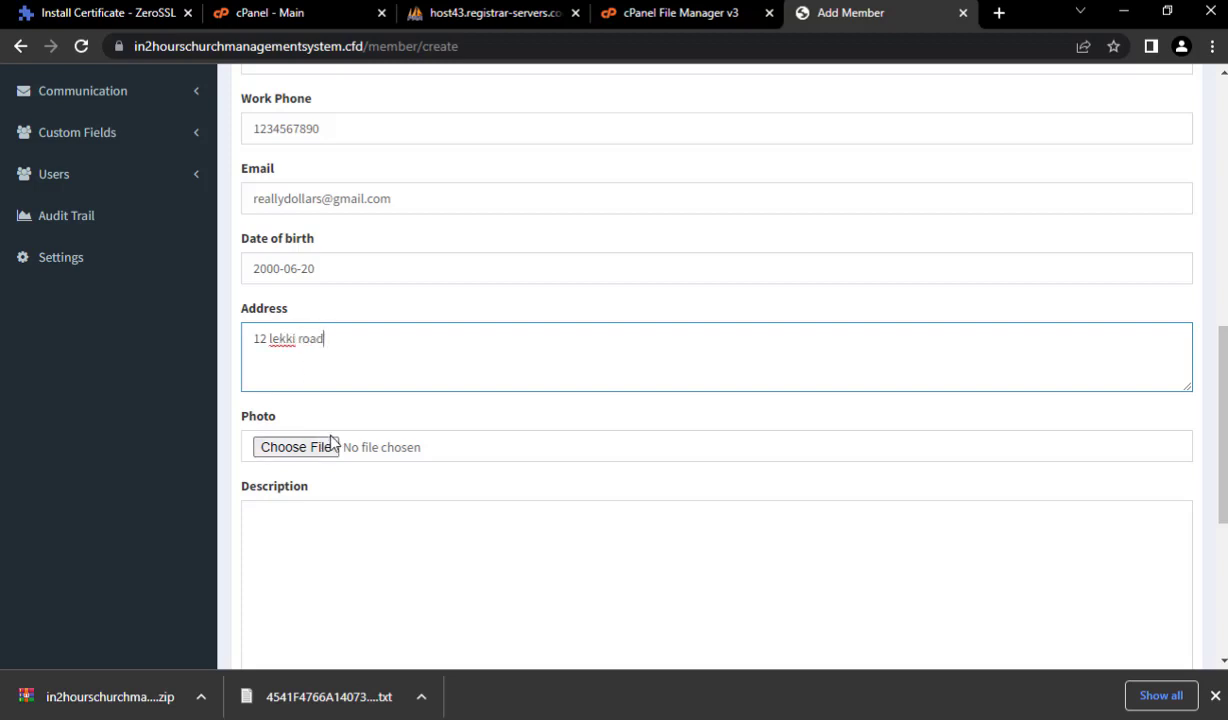
{"action": "scroll", "coordinate": [300, 440], "scroll_direction": "down", "scroll_amount": 2}
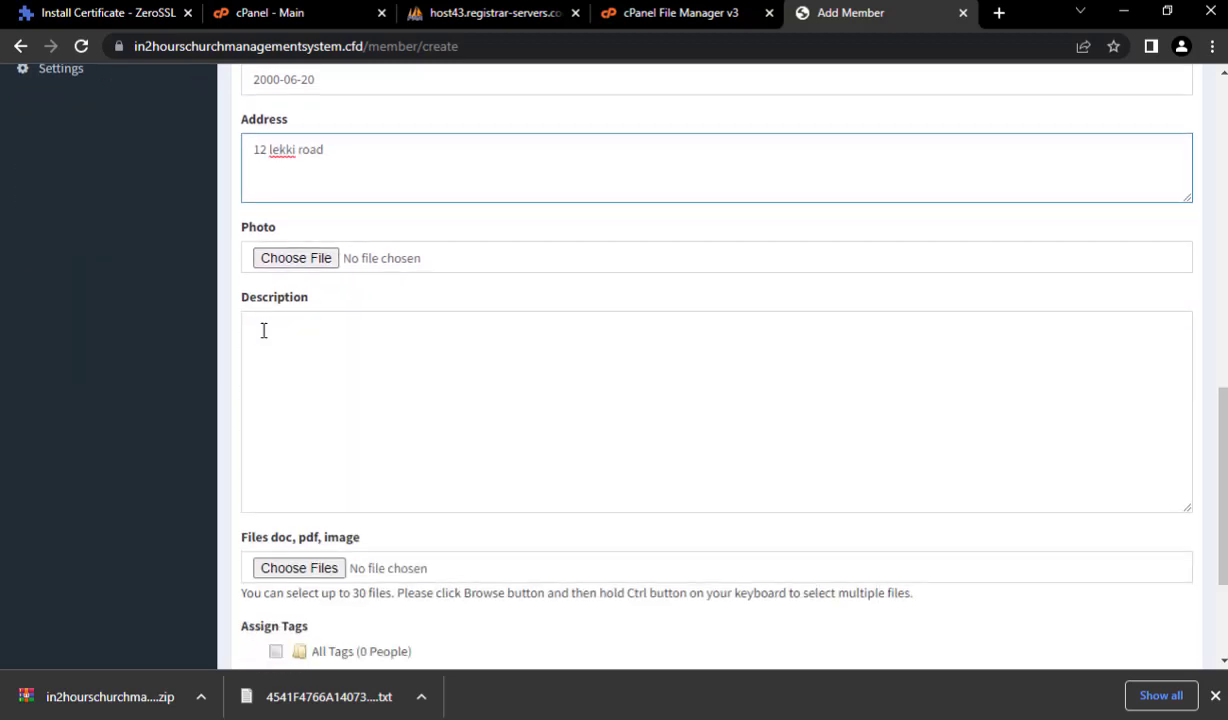
- Attach photo IMG_20190422_190256_4.jpg from Pictures > PIC and save the member
{"action": "left_click", "coordinate": [303, 262]}
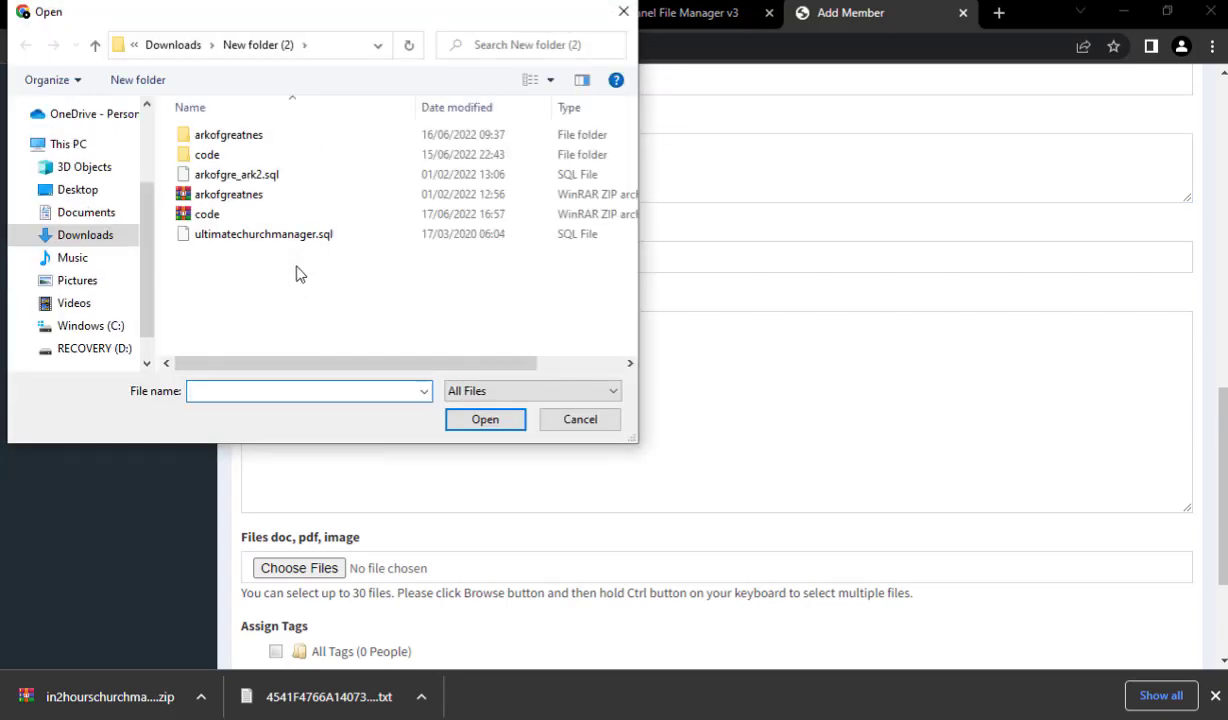
{"action": "left_click", "coordinate": [76, 282]}
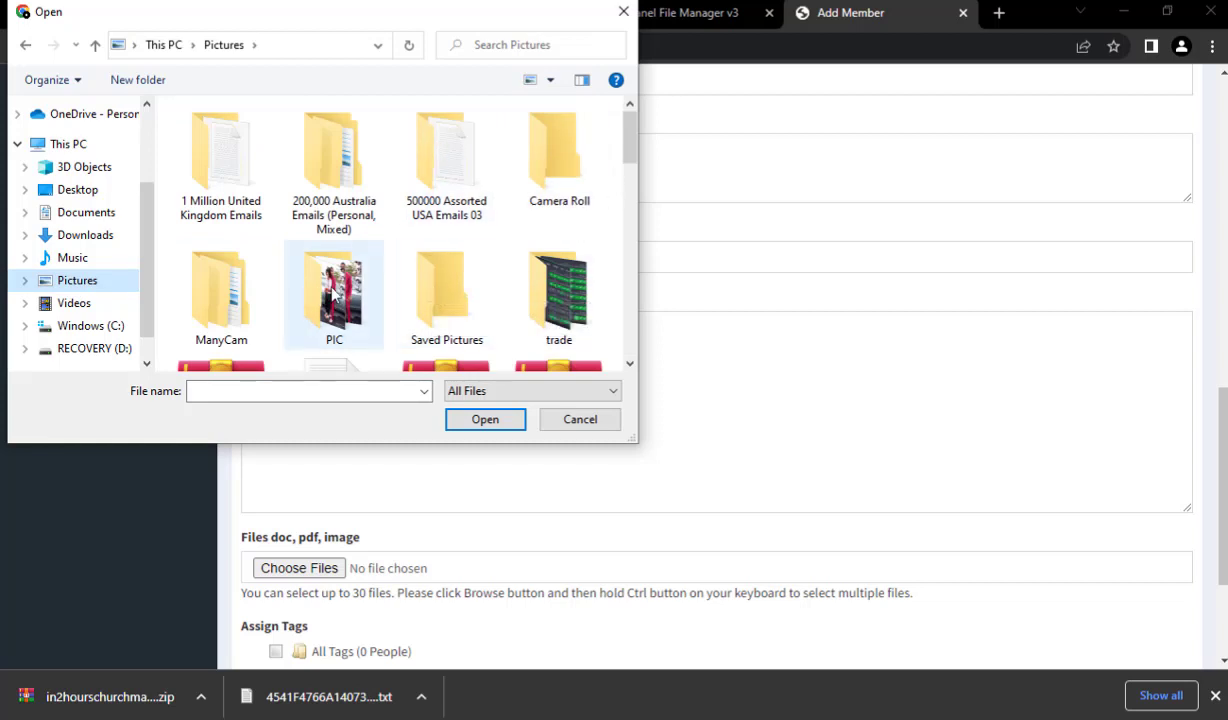
{"action": "double_click", "coordinate": [336, 291]}
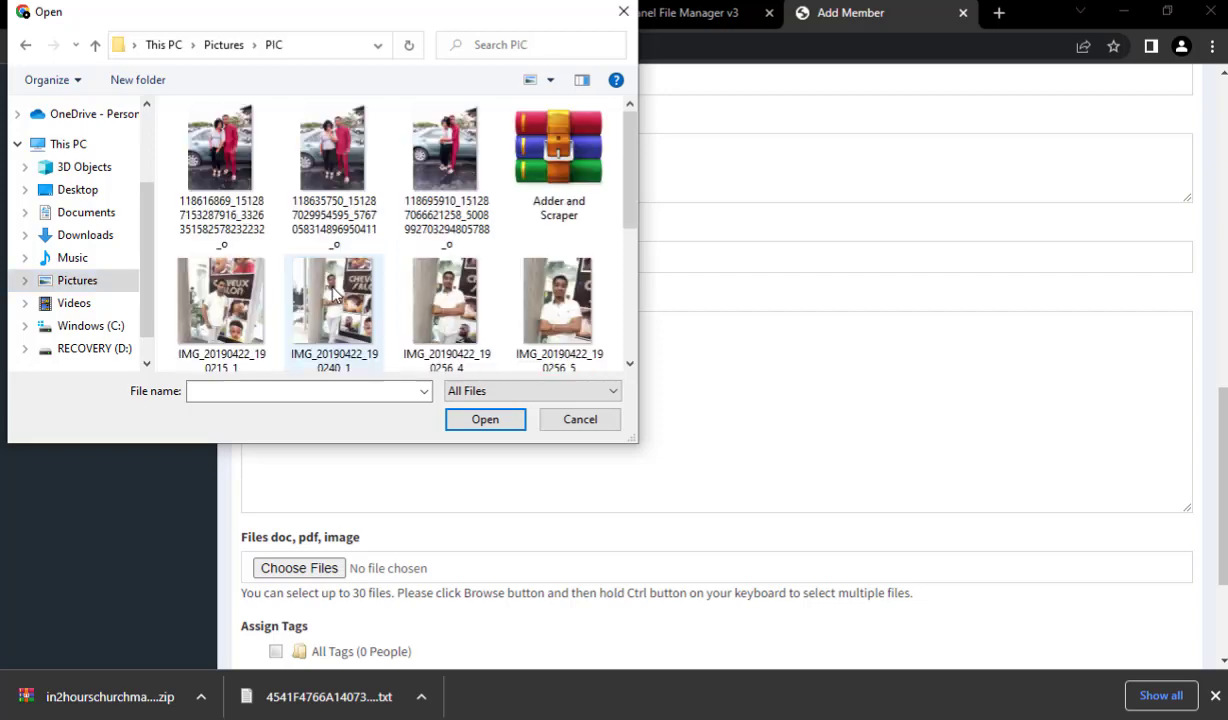
{"action": "left_click", "coordinate": [446, 306]}
{"action": "left_click", "coordinate": [485, 421]}
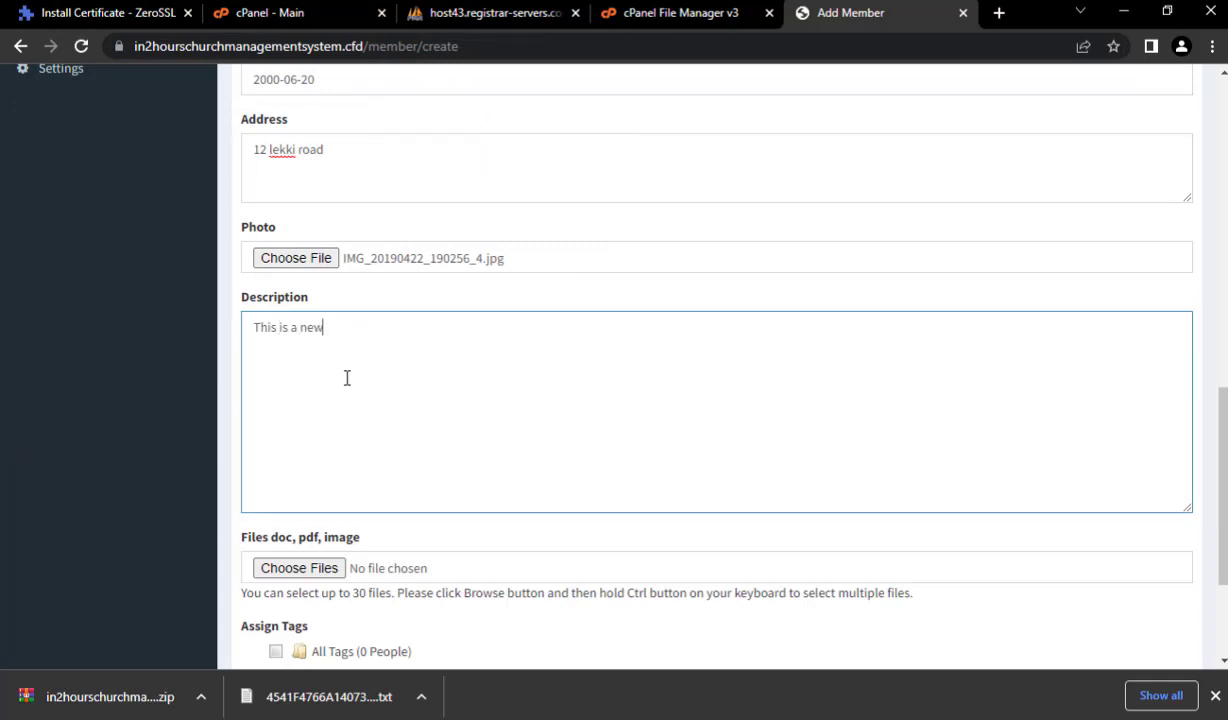
{"action": "scroll", "coordinate": [347, 377], "scroll_direction": "down", "scroll_amount": 2}
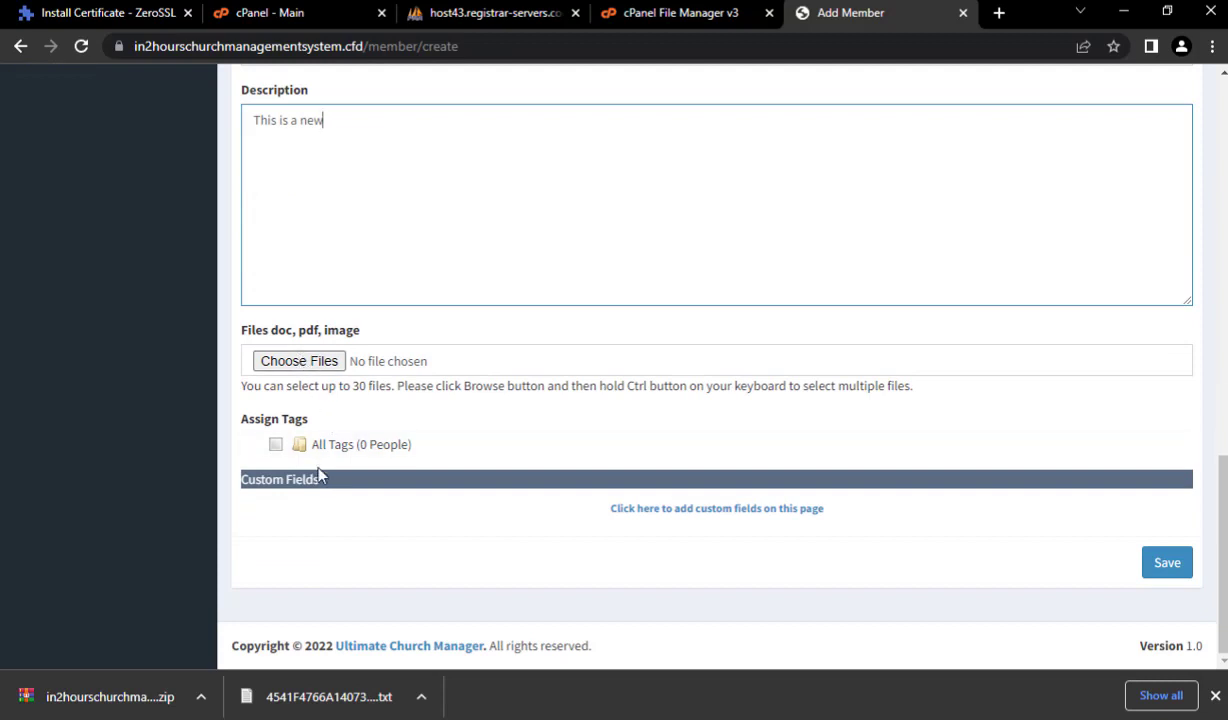
{"action": "left_click", "coordinate": [1167, 566]}
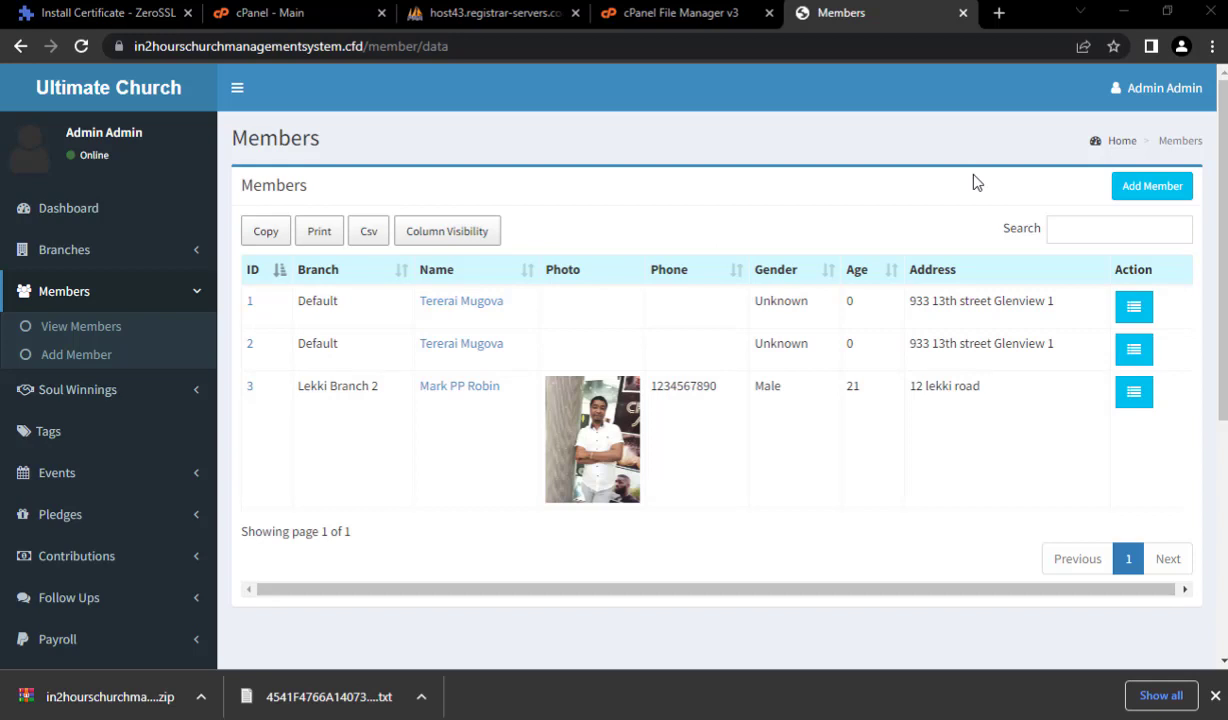
- Start another member in Lekki Branch 2 and enter her first and last names
{"action": "left_click", "coordinate": [1150, 190]}
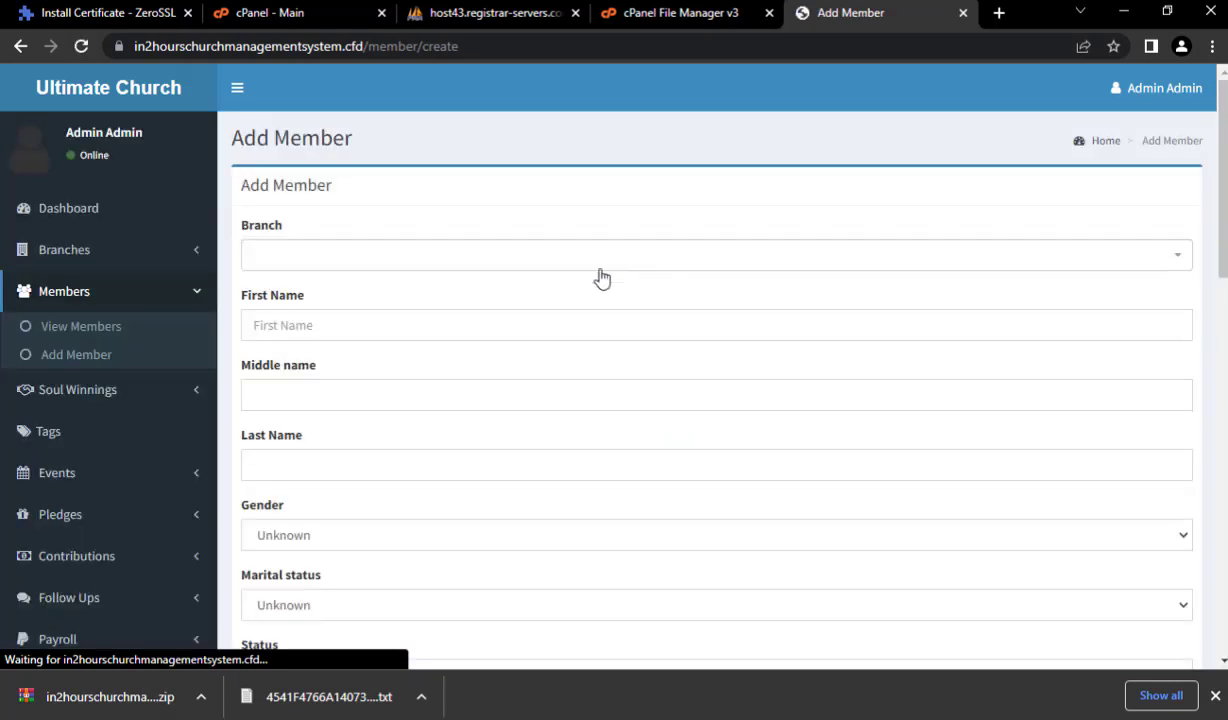
{"action": "left_click", "coordinate": [360, 265]}
{"action": "left_click", "coordinate": [356, 365]}
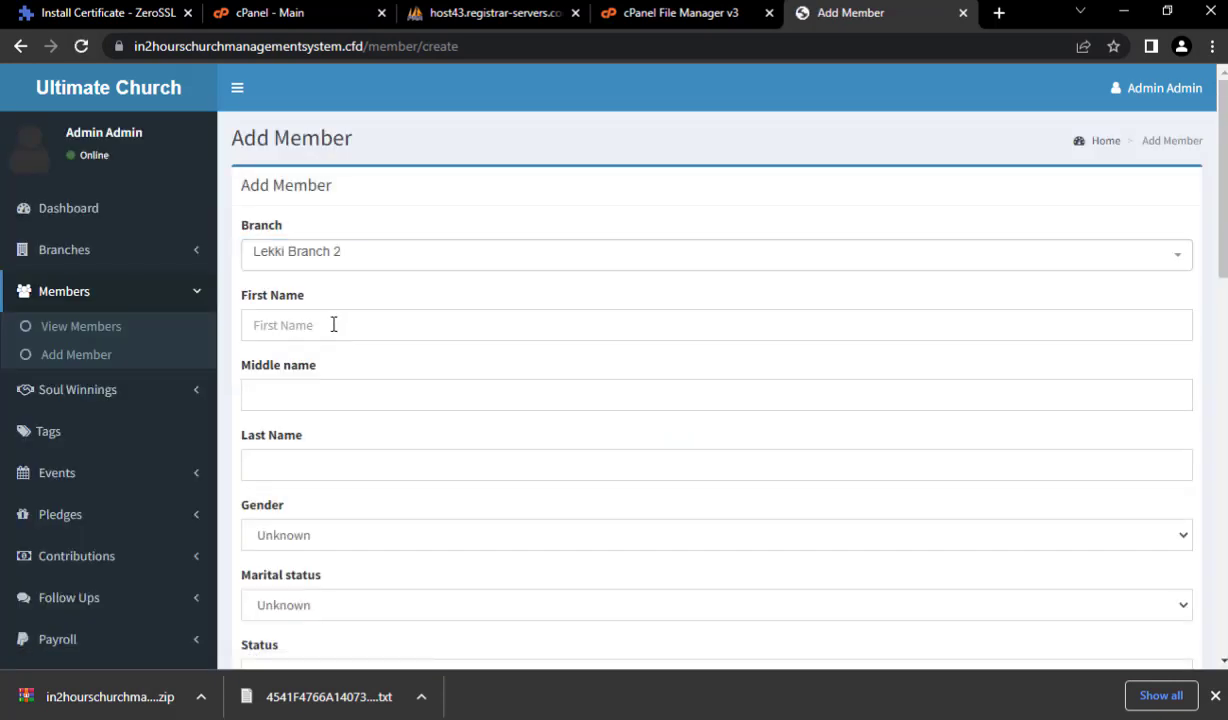
{"action": "left_click", "coordinate": [332, 325]}
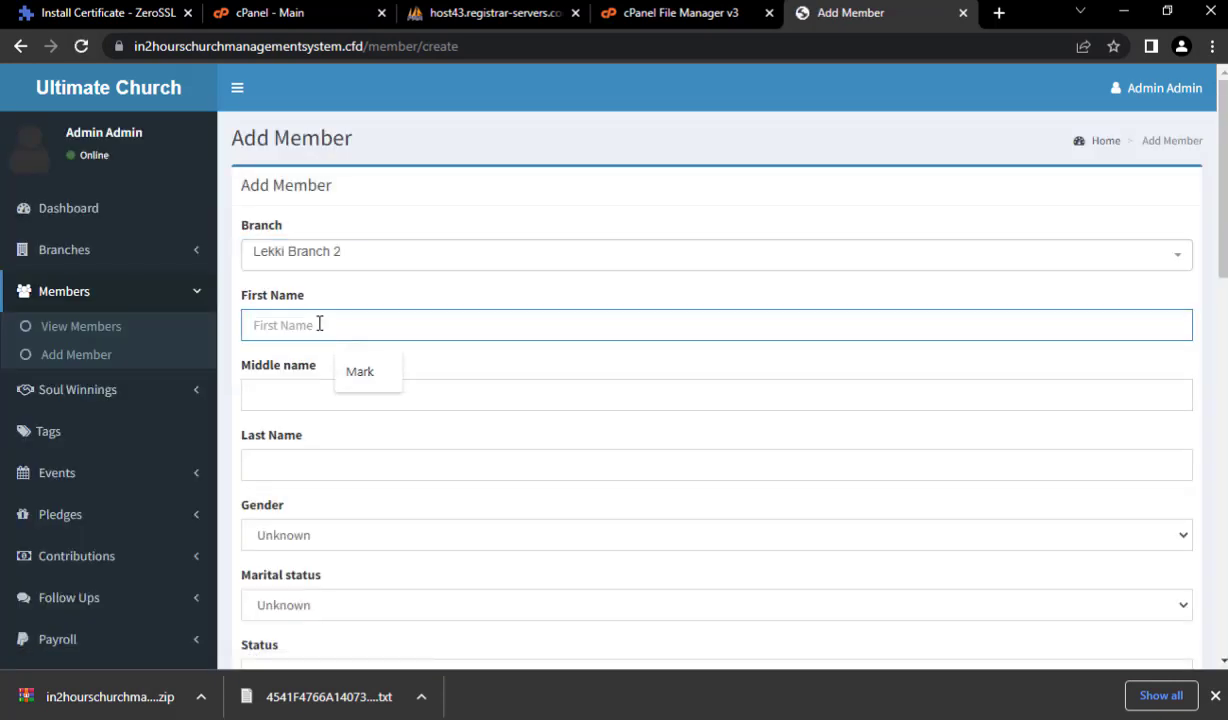
{"action": "type", "text": "Jm"}
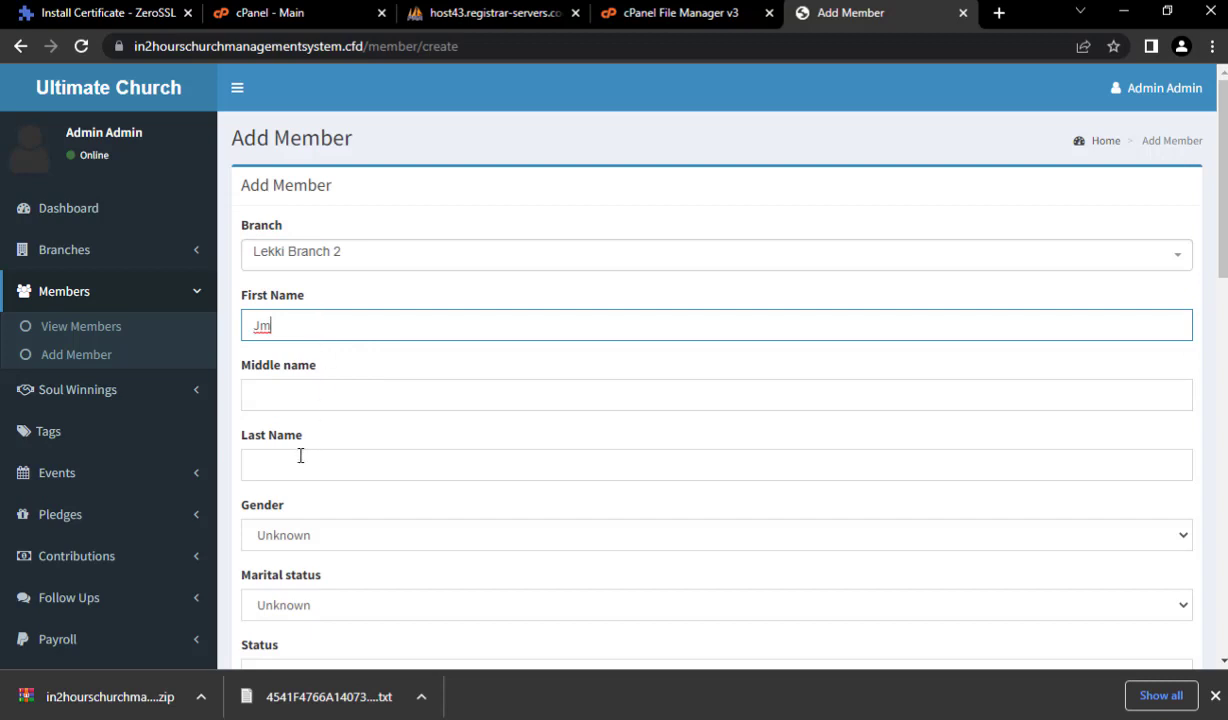
{"action": "left_click", "coordinate": [300, 462]}
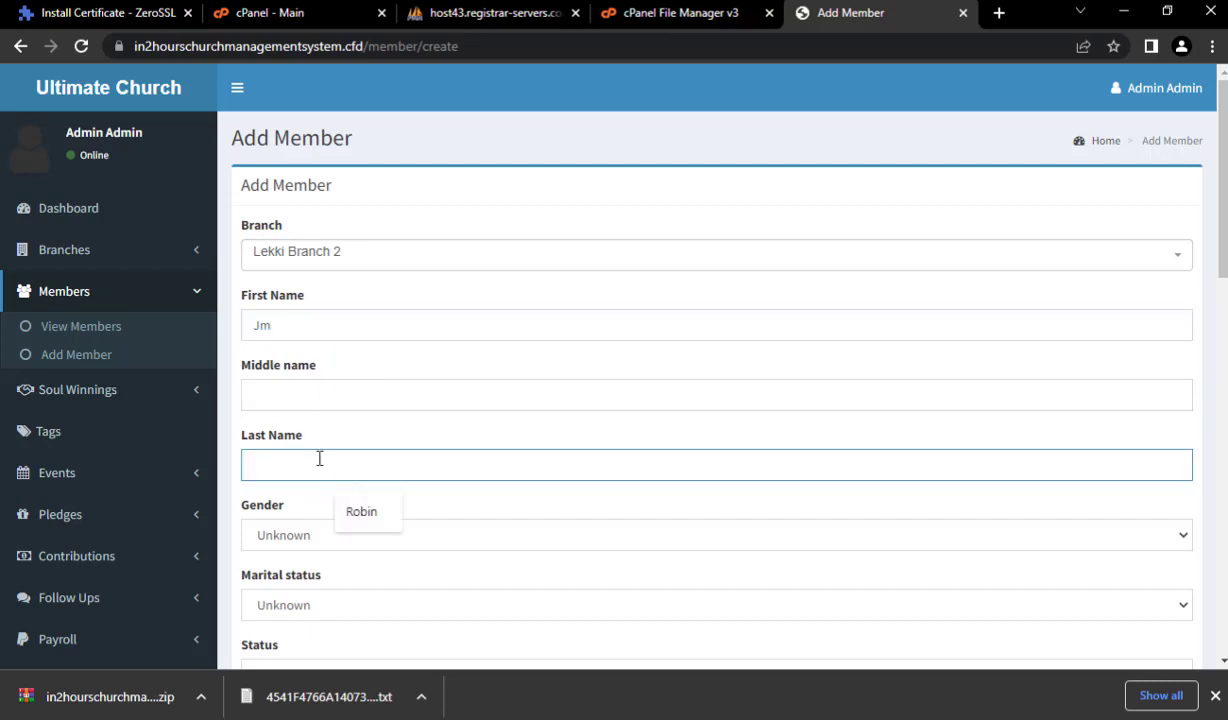
{"action": "type", "text": "H"}
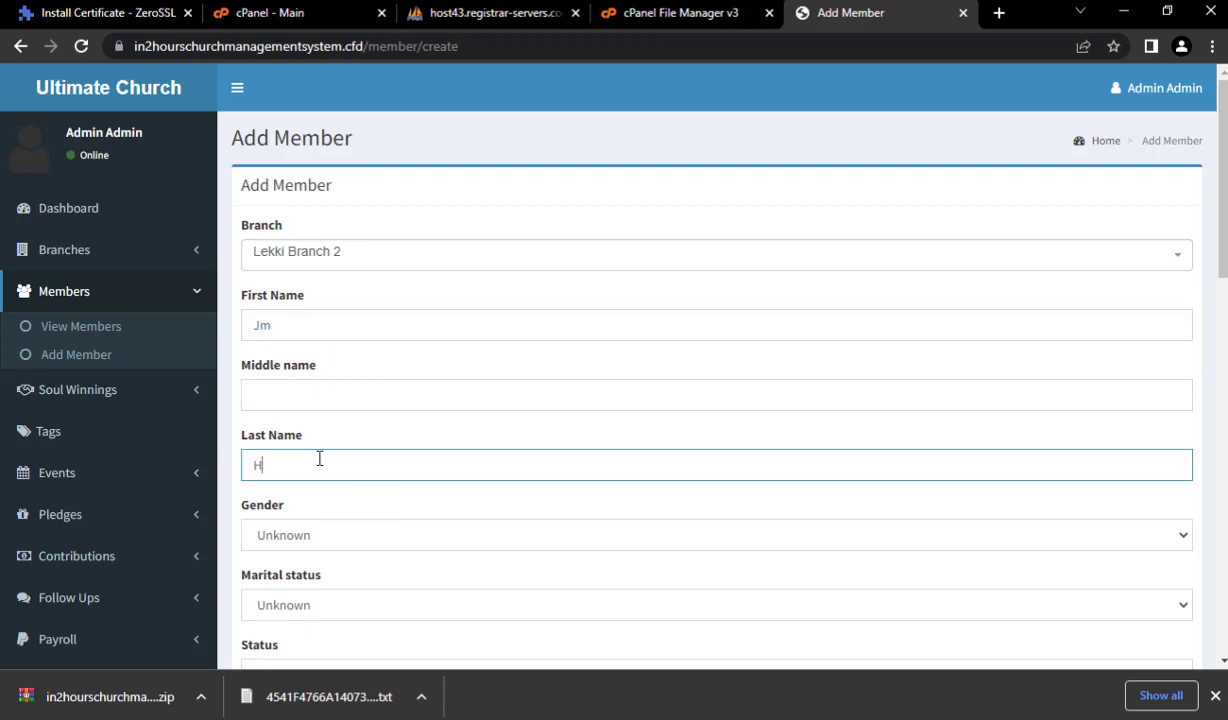
{"action": "type", "text": "elen"}
- Set gender to Female, marital status to Married and member status to Visitor
{"action": "scroll", "coordinate": [545, 584], "scroll_direction": "down", "scroll_amount": 3}
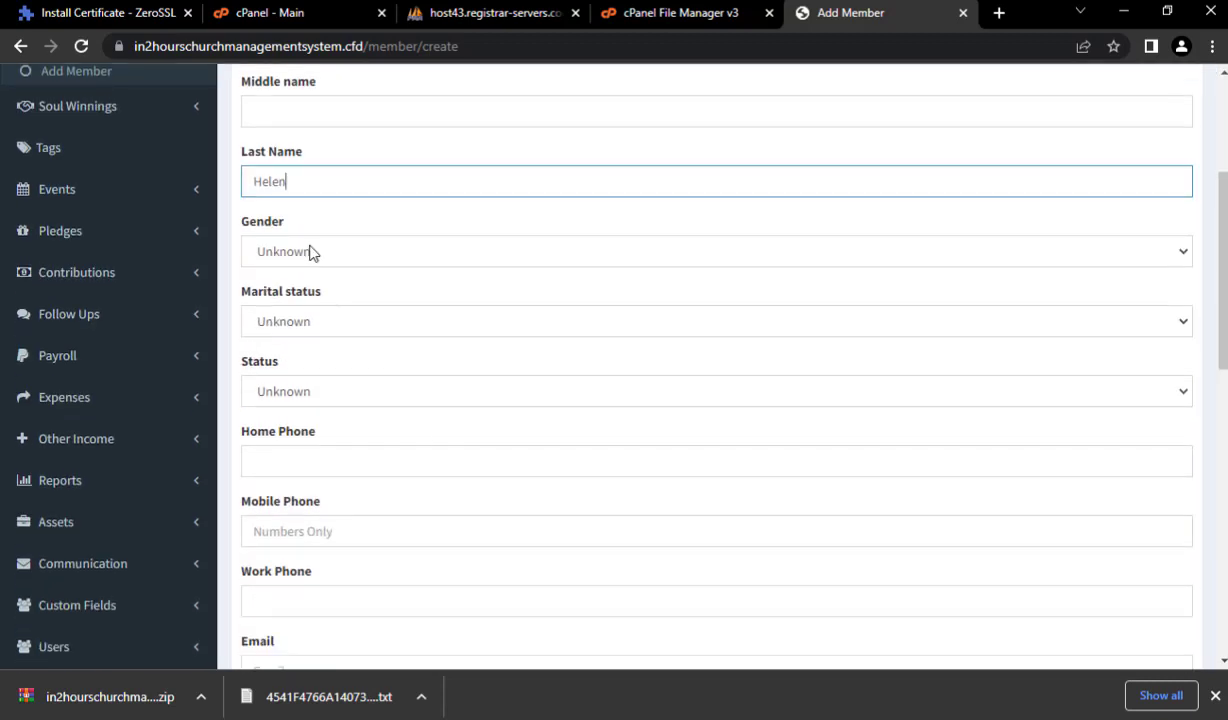
{"action": "left_click", "coordinate": [310, 251]}
{"action": "left_click", "coordinate": [313, 295]}
{"action": "left_click", "coordinate": [315, 321]}
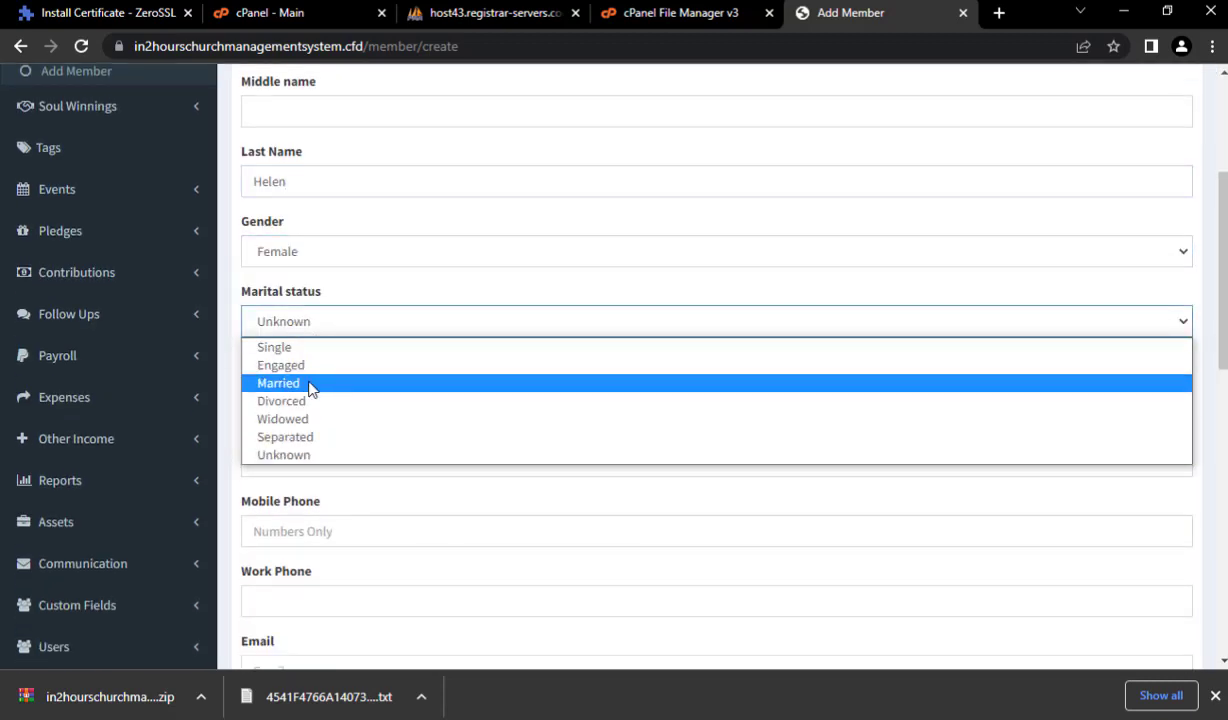
{"action": "left_click", "coordinate": [312, 385]}
{"action": "left_click", "coordinate": [309, 389]}
{"action": "left_click", "coordinate": [303, 436]}
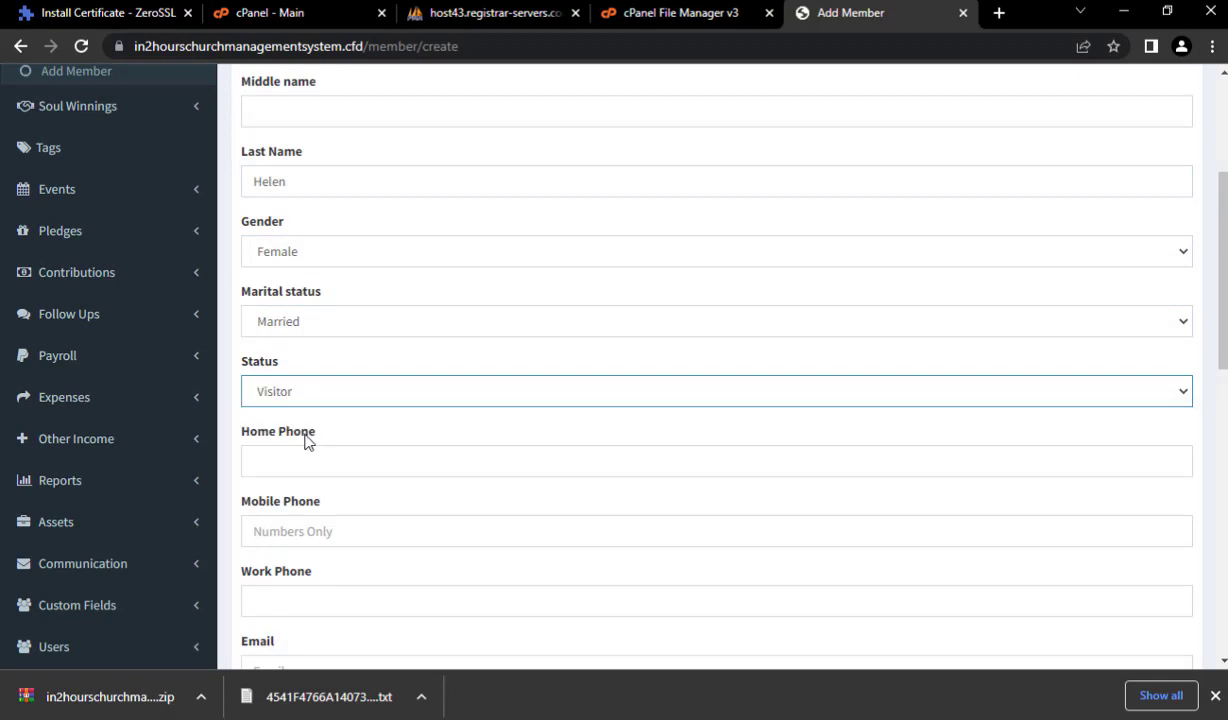
- Fill in the home phone, set birth date 8 June 2022, and save the member
{"action": "left_click", "coordinate": [304, 455]}
{"action": "left_click", "coordinate": [350, 505]}
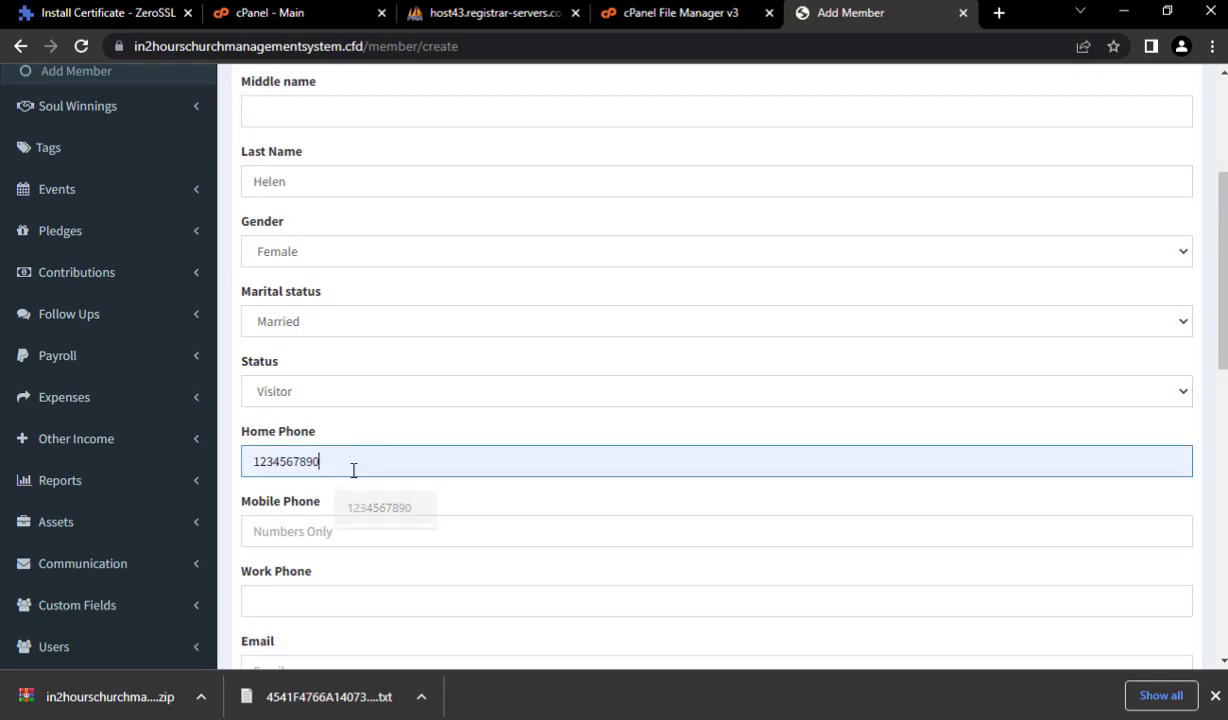
{"action": "key", "text": "BackSpace"}
{"action": "type", "text": "1"}
{"action": "scroll", "coordinate": [361, 457], "scroll_direction": "down", "scroll_amount": 4}
{"action": "left_click", "coordinate": [340, 363]}
{"action": "left_click", "coordinate": [340, 213]}
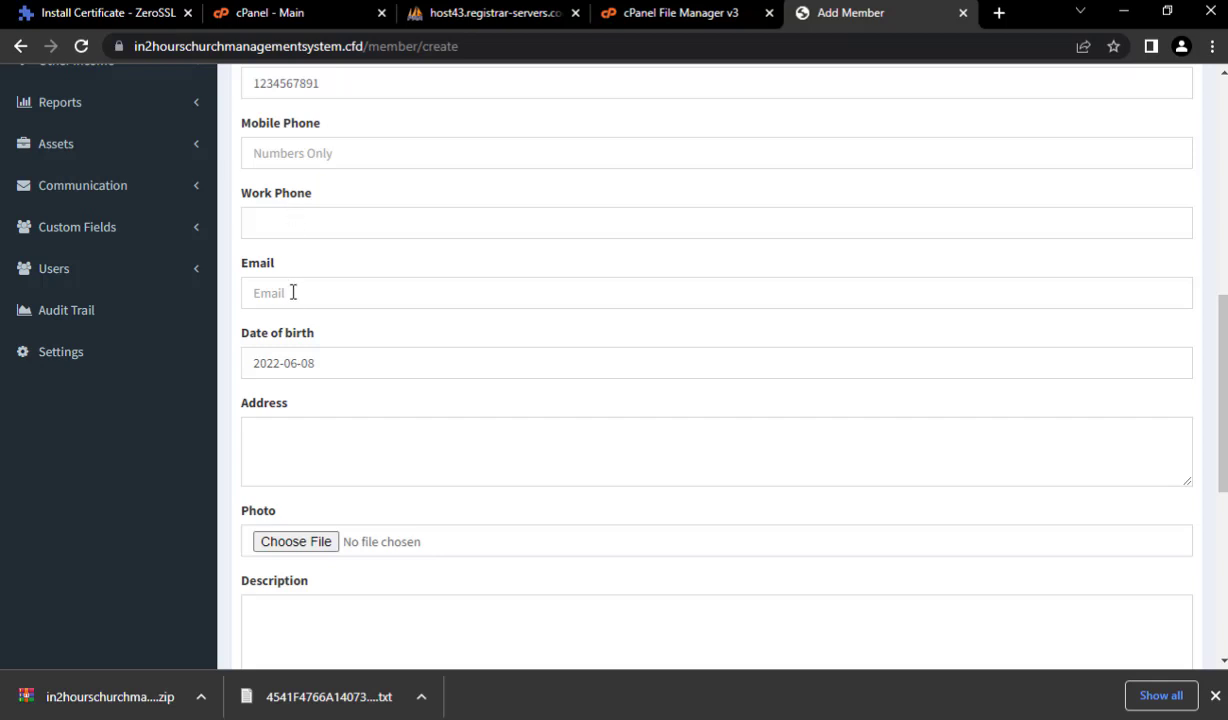
{"action": "scroll", "coordinate": [250, 433], "scroll_direction": "down", "scroll_amount": 2}
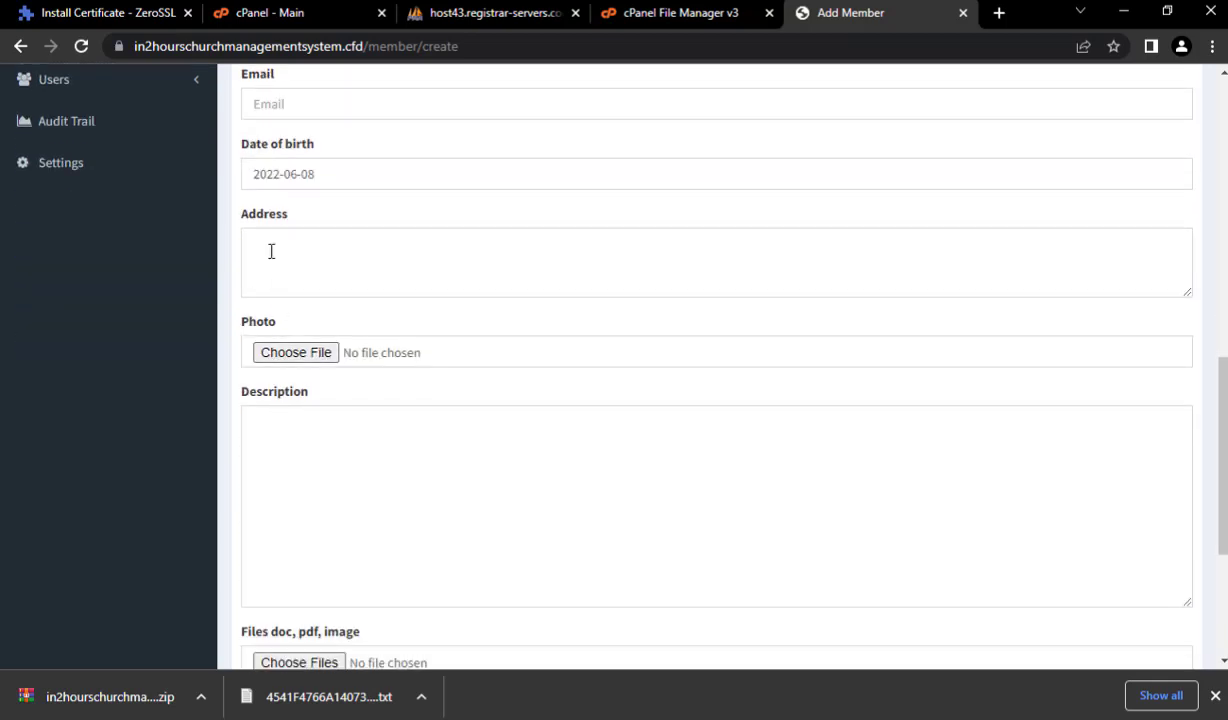
{"action": "scroll", "coordinate": [288, 405], "scroll_direction": "down", "scroll_amount": 3}
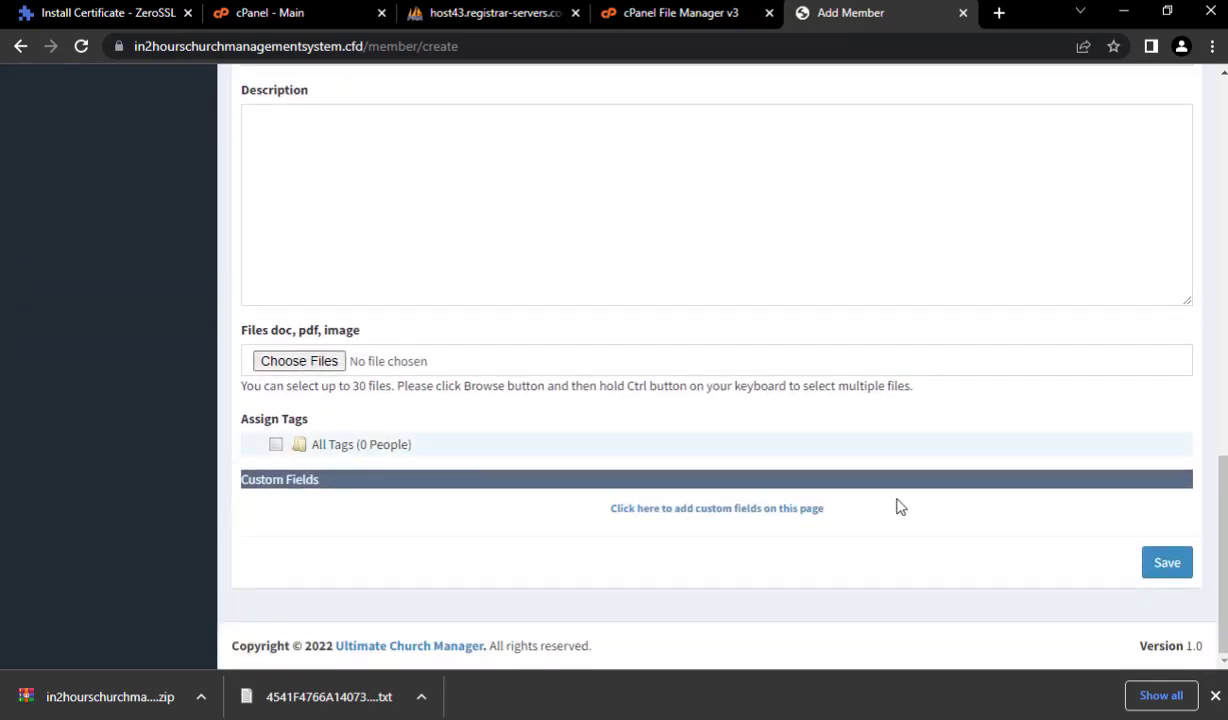
{"action": "left_click", "coordinate": [1150, 563]}
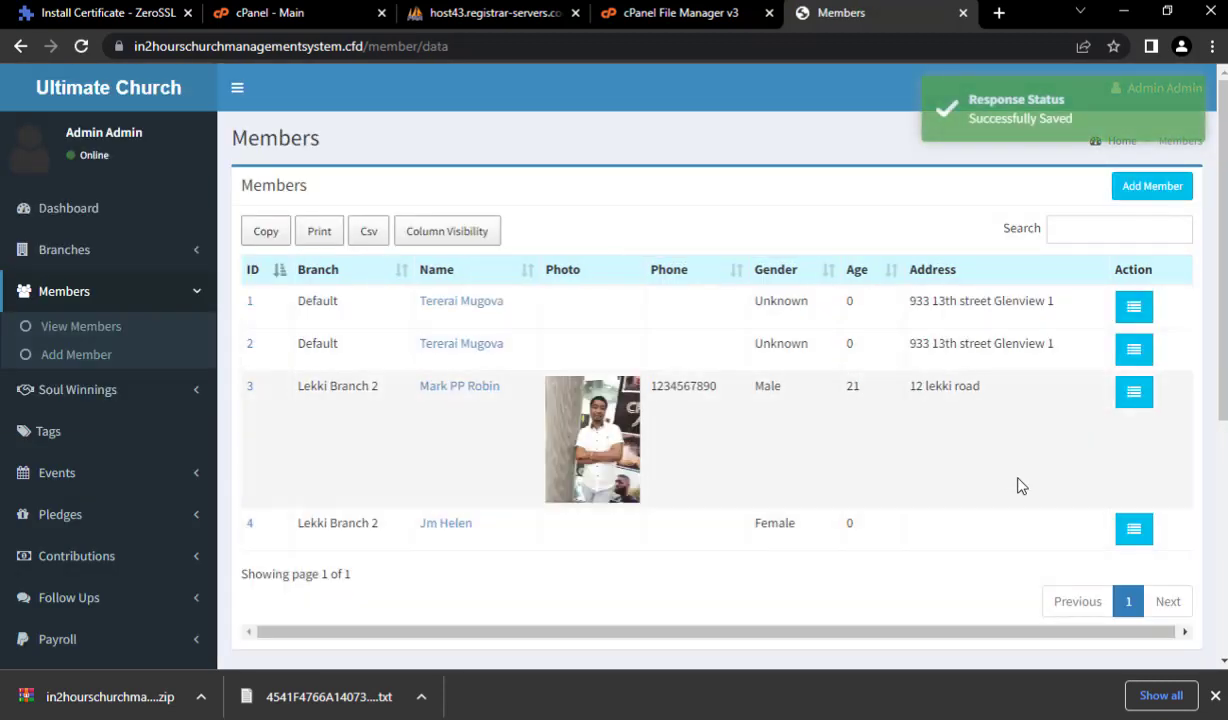
- Start a new member in Lekki Branch 2 and enter her first and last names
{"action": "left_click", "coordinate": [1150, 190]}
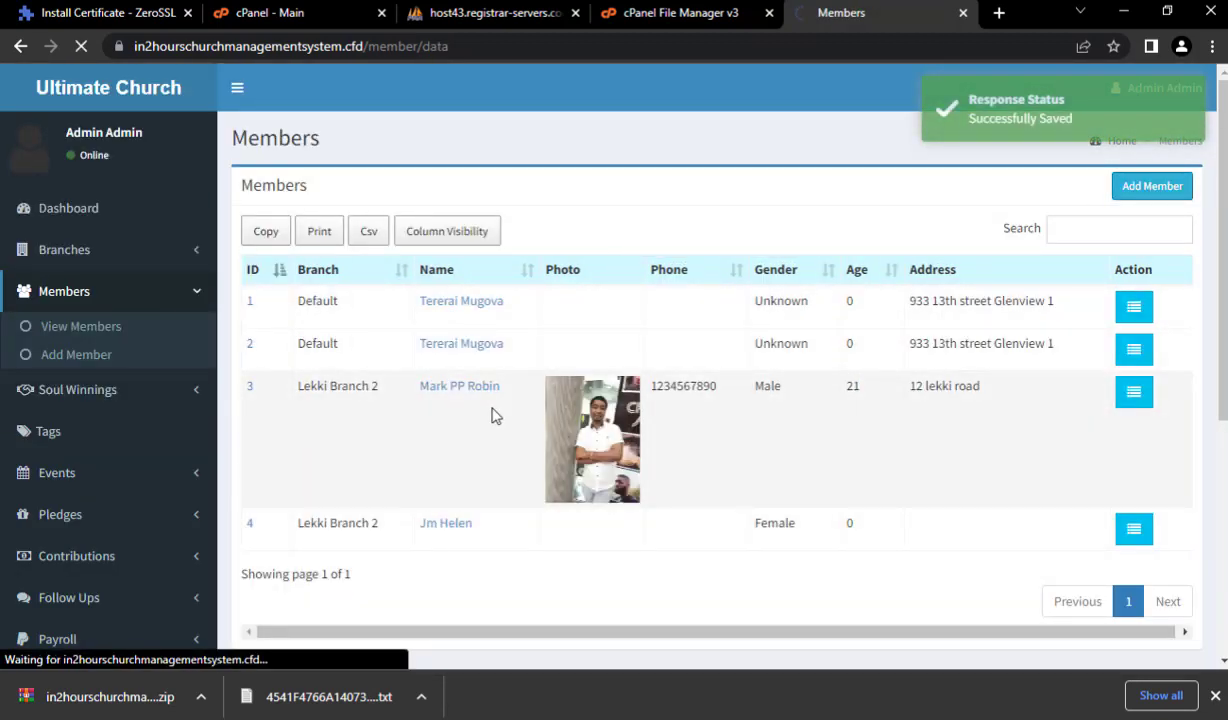
{"action": "left_click", "coordinate": [281, 264]}
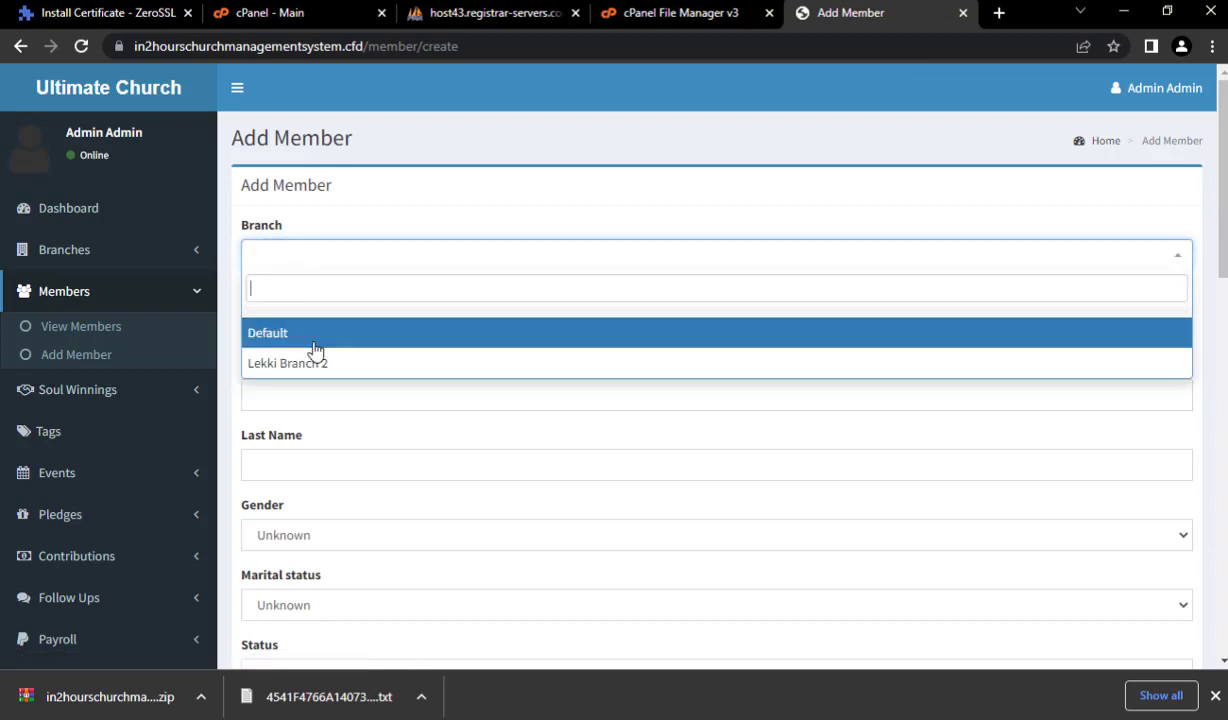
{"action": "left_click", "coordinate": [312, 362]}
{"action": "left_click", "coordinate": [307, 331]}
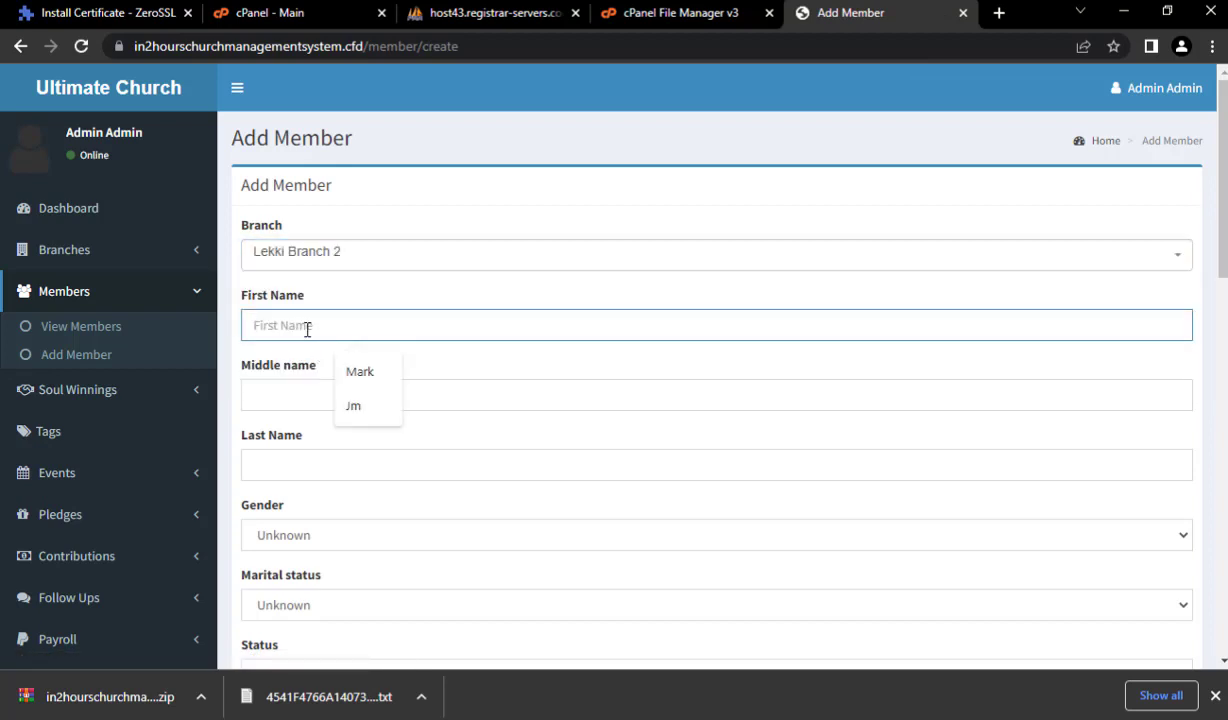
{"action": "key", "text": "Tab"}
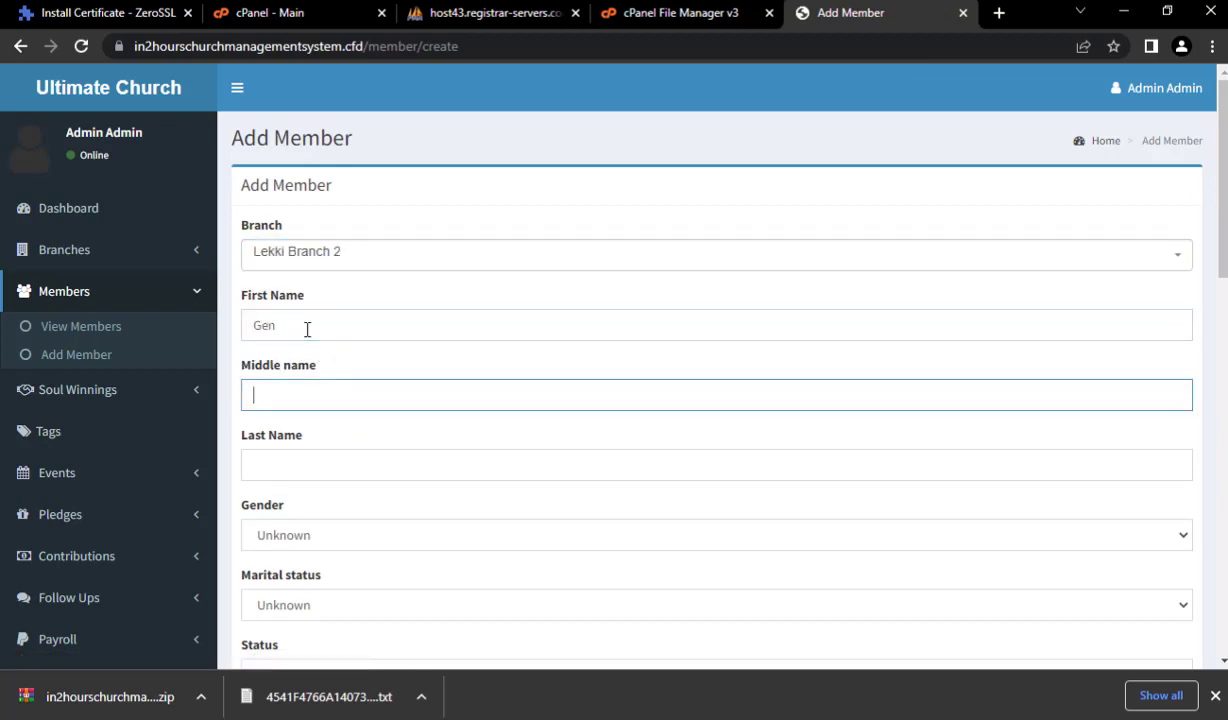
{"action": "key", "text": "Tab"}
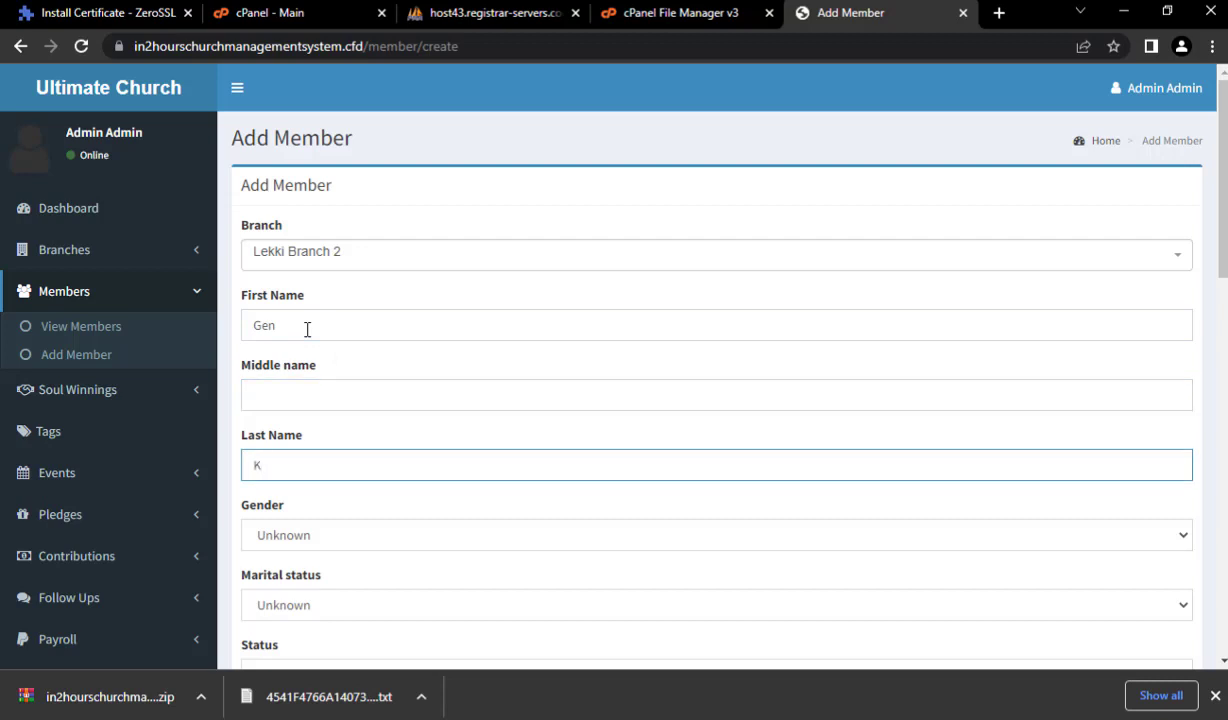
{"action": "key", "text": "Tab"}
- Set gender to Female, marital status to Engaged and status to Attender
{"action": "left_click", "coordinate": [291, 534]}
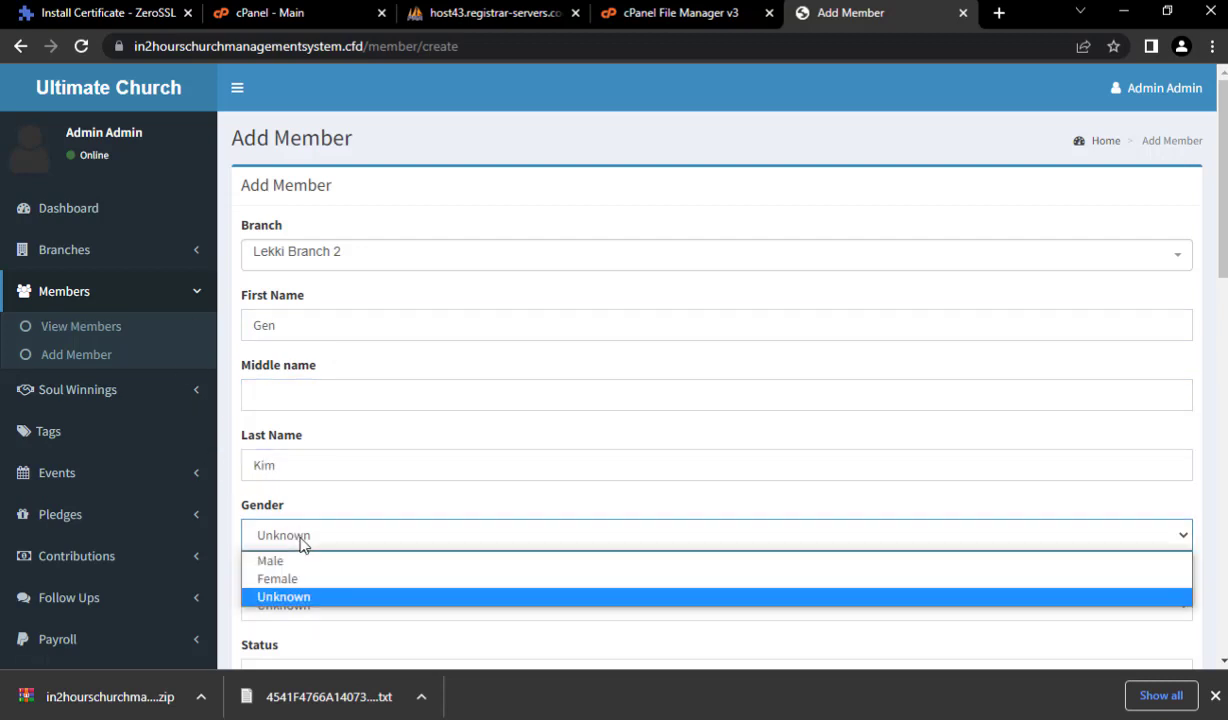
{"action": "left_click", "coordinate": [291, 578]}
{"action": "scroll", "coordinate": [303, 510], "scroll_direction": "down", "scroll_amount": 3}
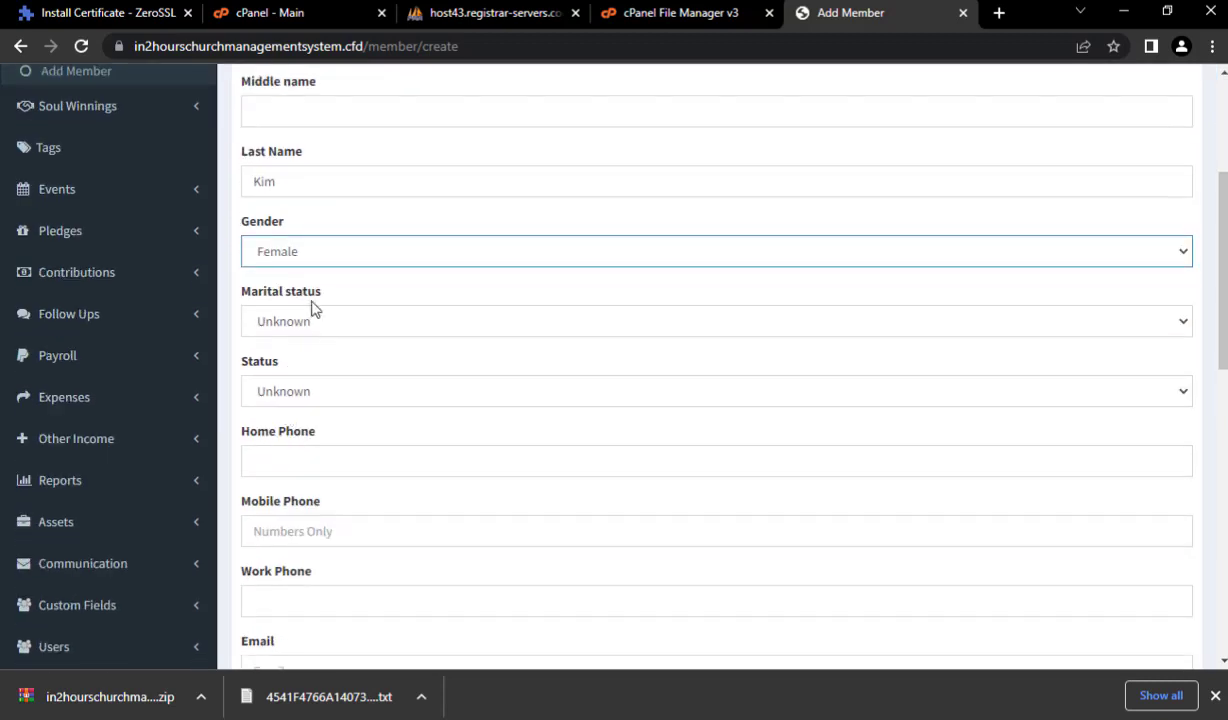
{"action": "left_click", "coordinate": [313, 321]}
{"action": "left_click", "coordinate": [302, 366]}
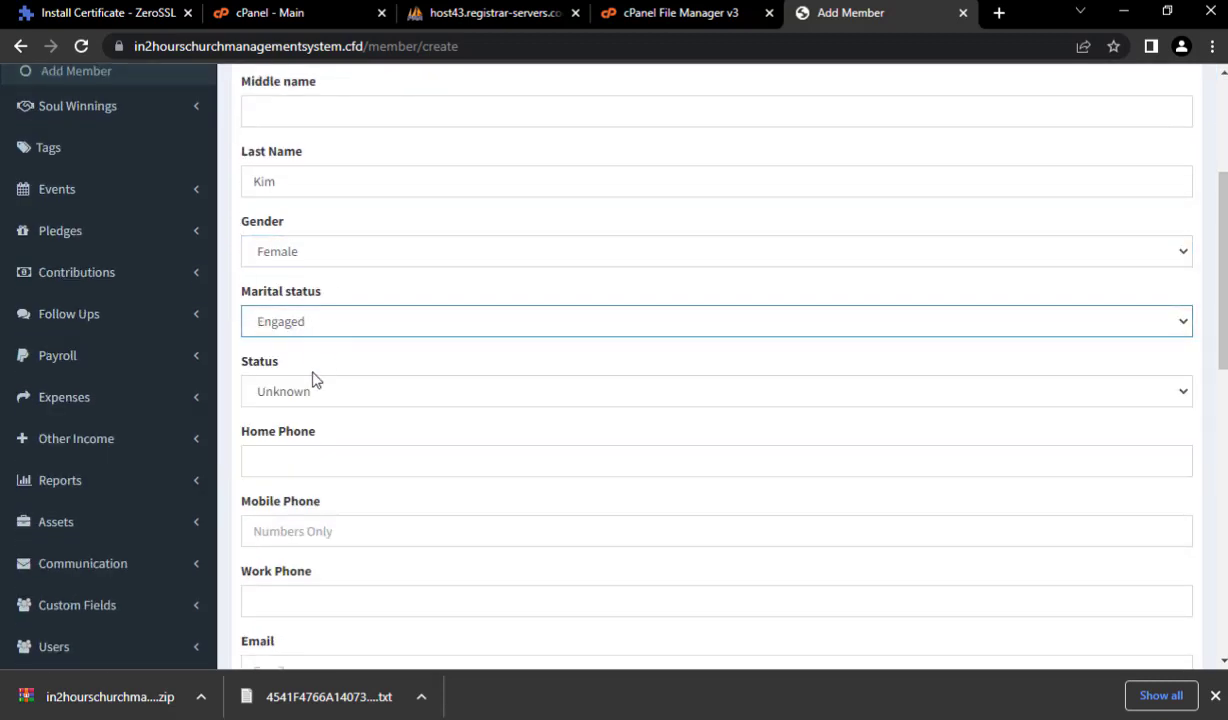
{"action": "left_click", "coordinate": [306, 392]}
{"action": "left_click", "coordinate": [306, 419]}
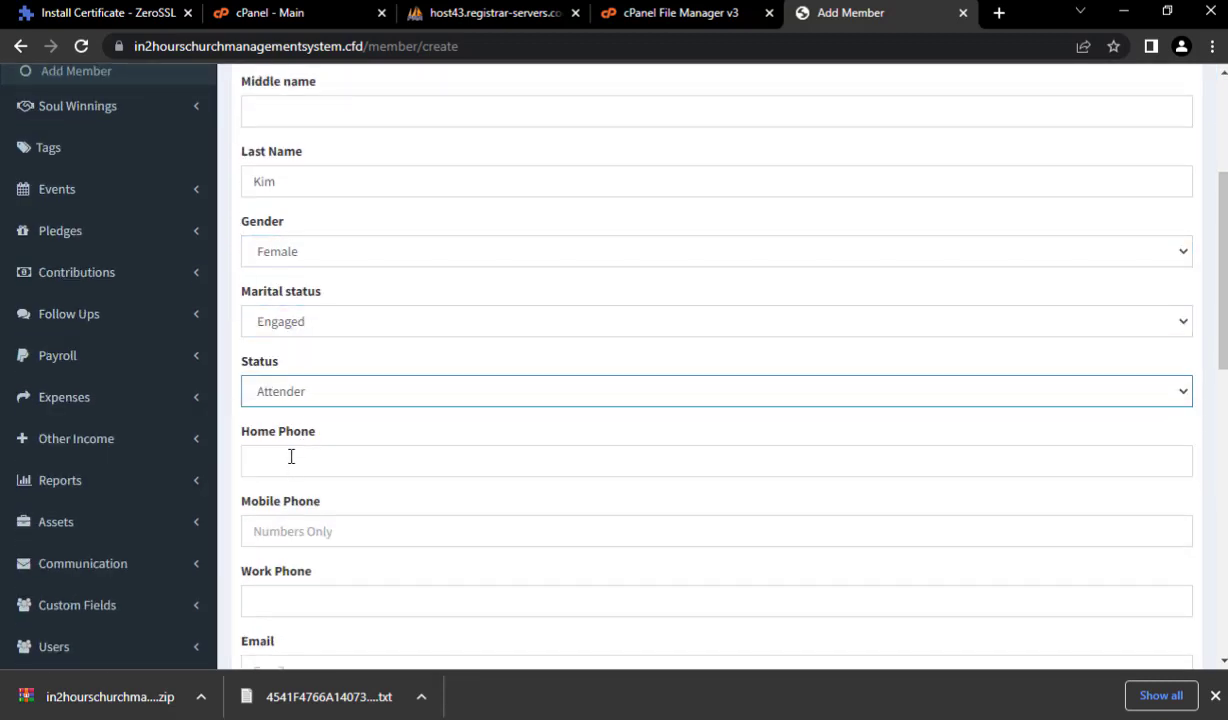
- Set the birth date to 2022-06-05 and save the member
{"action": "scroll", "coordinate": [290, 458], "scroll_direction": "down", "scroll_amount": 4}
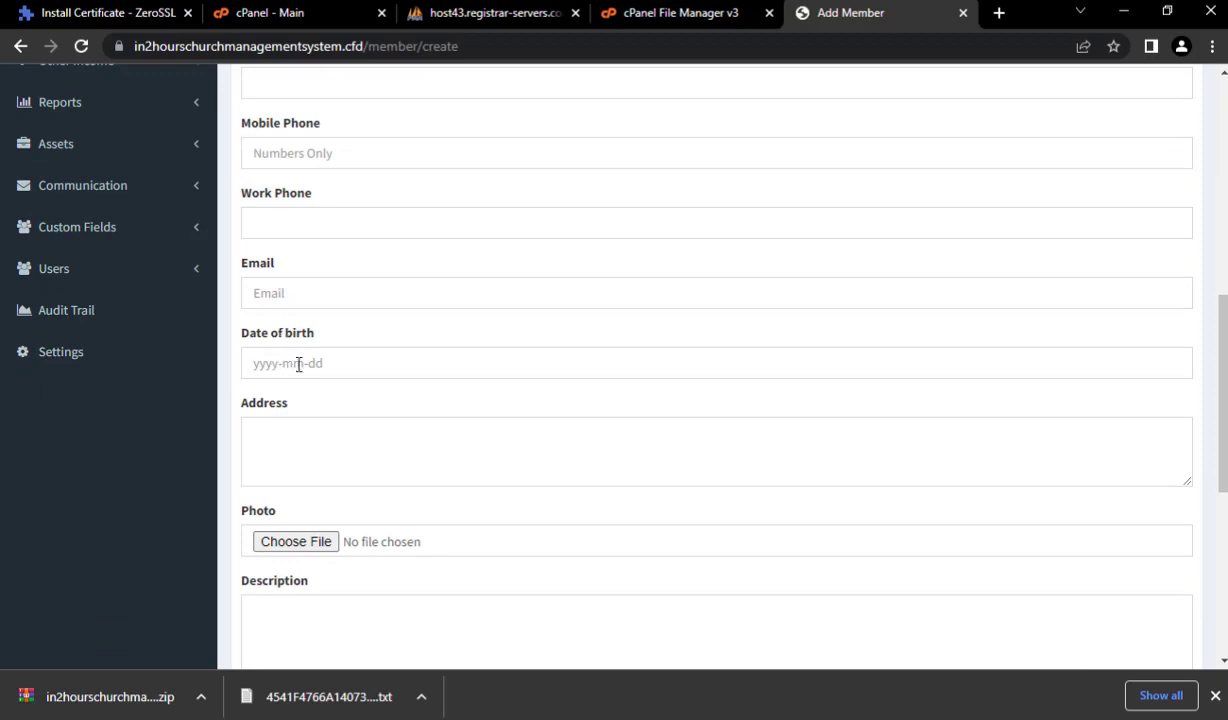
{"action": "left_click", "coordinate": [298, 364]}
{"action": "left_click", "coordinate": [259, 212]}
{"action": "scroll", "coordinate": [497, 583], "scroll_direction": "down", "scroll_amount": 3}
{"action": "scroll", "coordinate": [1188, 580], "scroll_direction": "down", "scroll_amount": 2}
{"action": "left_click", "coordinate": [1178, 588]}
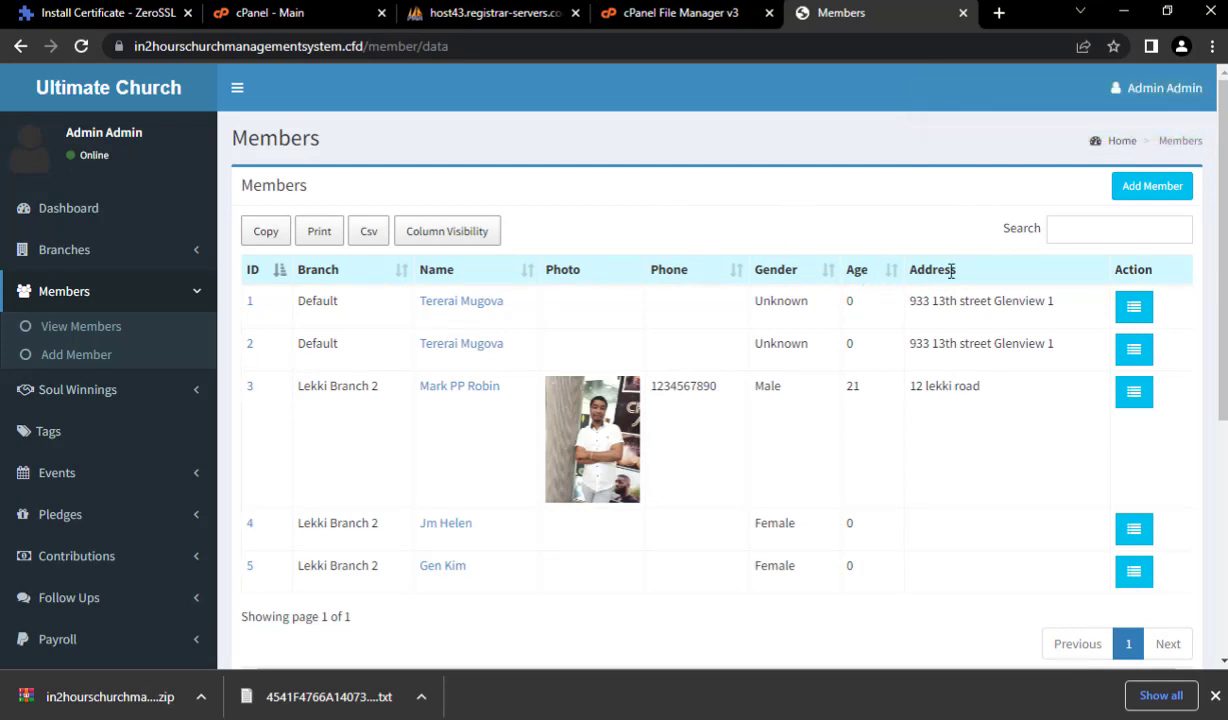
- Search the Members table by the new member's first name so only member 5 remains
{"action": "left_click", "coordinate": [1066, 222]}
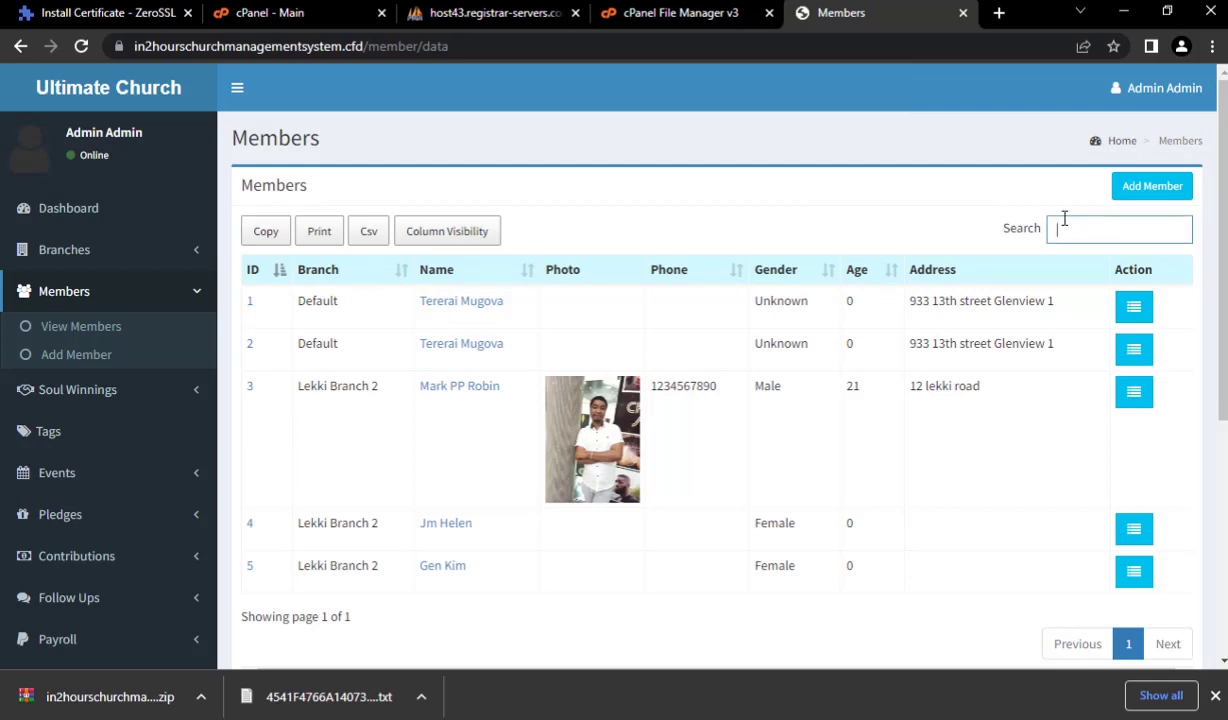
{"action": "type", "text": "gen"}
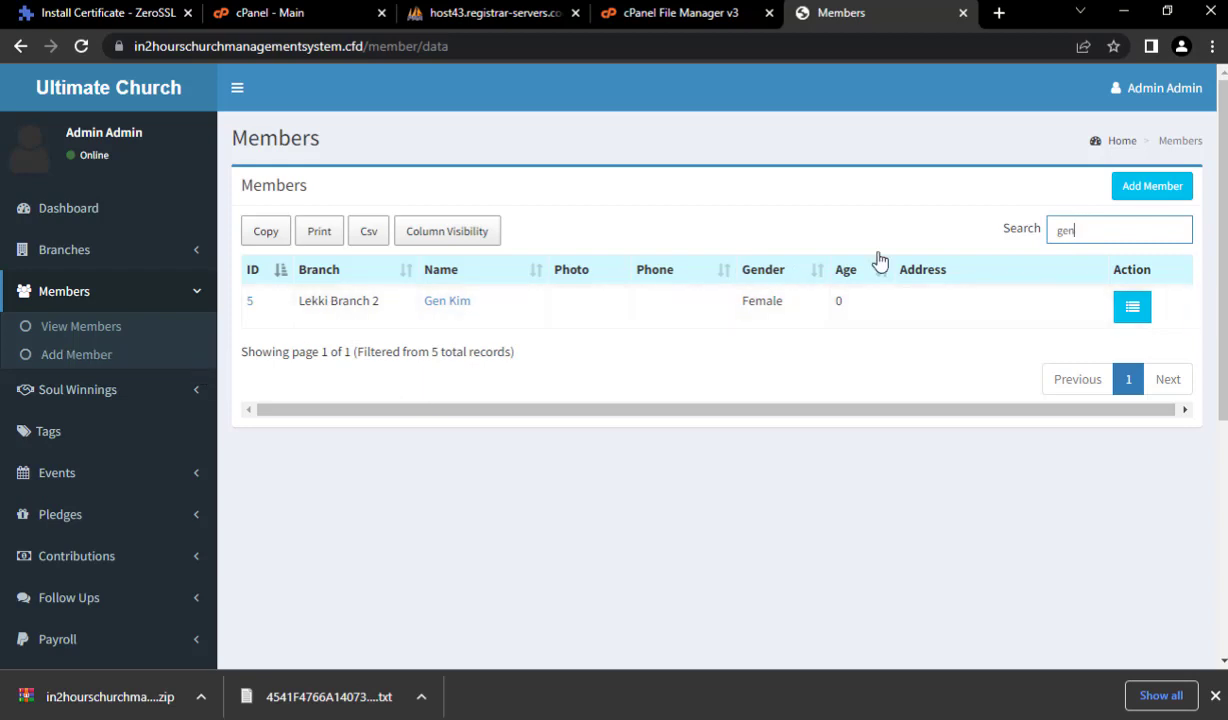
{"action": "left_click", "coordinate": [86, 396]}
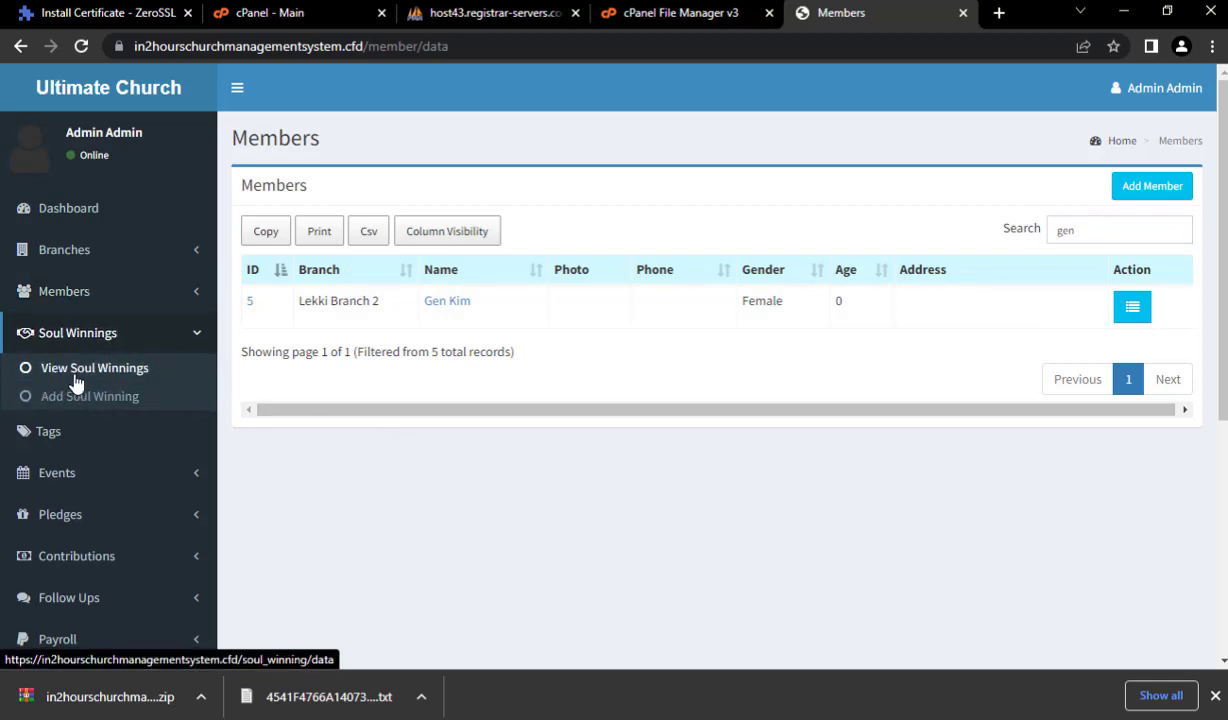
- Review the single-record Soul Winnings list, then open the June 2022 Events calendar
{"action": "left_click", "coordinate": [74, 375]}
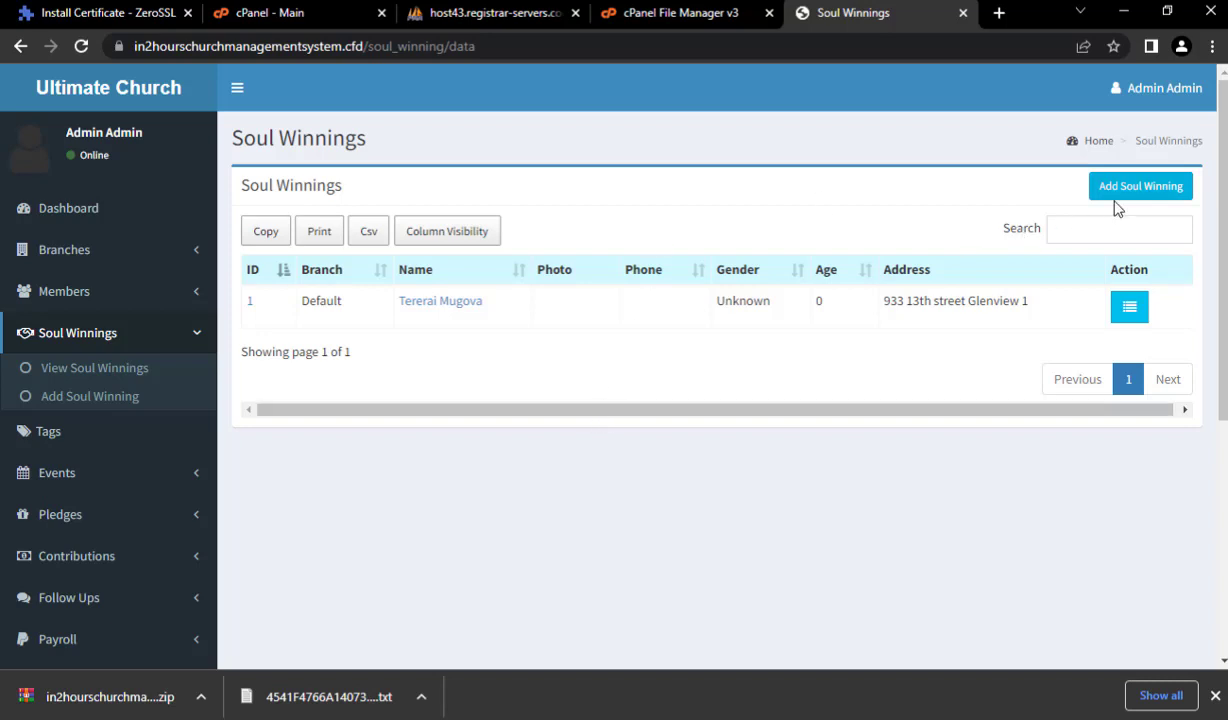
{"action": "scroll", "coordinate": [162, 372], "scroll_direction": "down", "scroll_amount": 3}
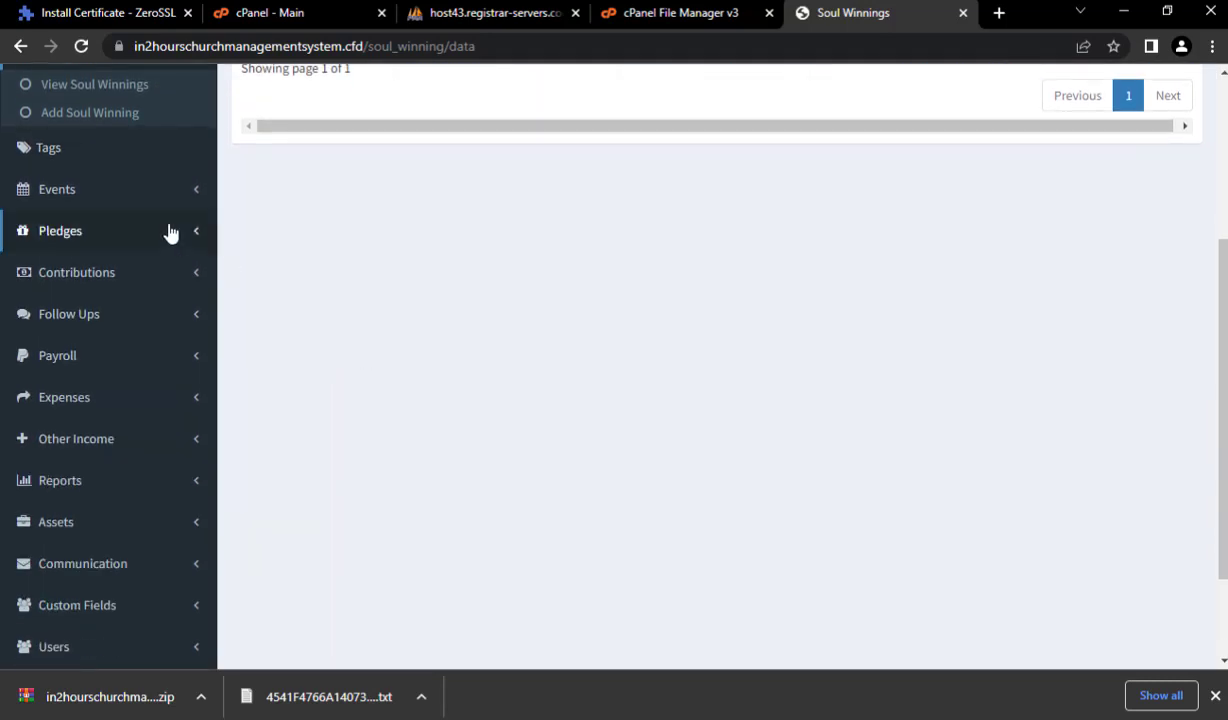
{"action": "scroll", "coordinate": [92, 216], "scroll_direction": "up", "scroll_amount": 1}
{"action": "left_click", "coordinate": [77, 282]}
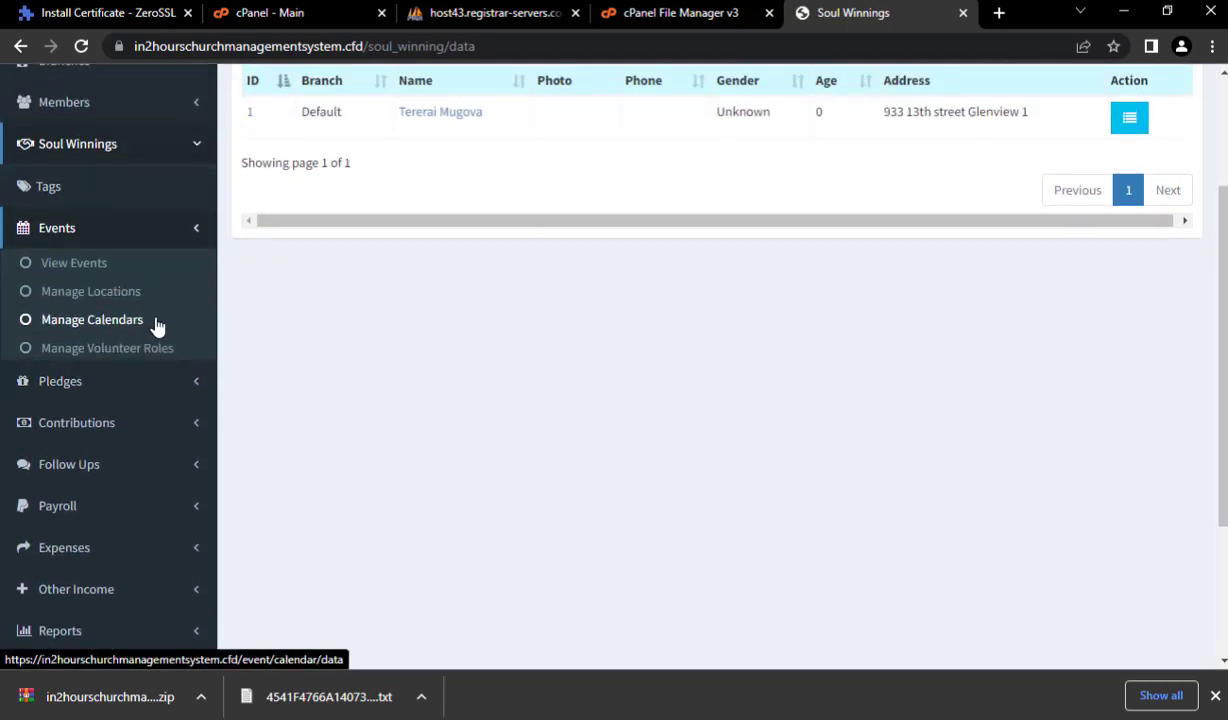
{"action": "left_click", "coordinate": [119, 270]}
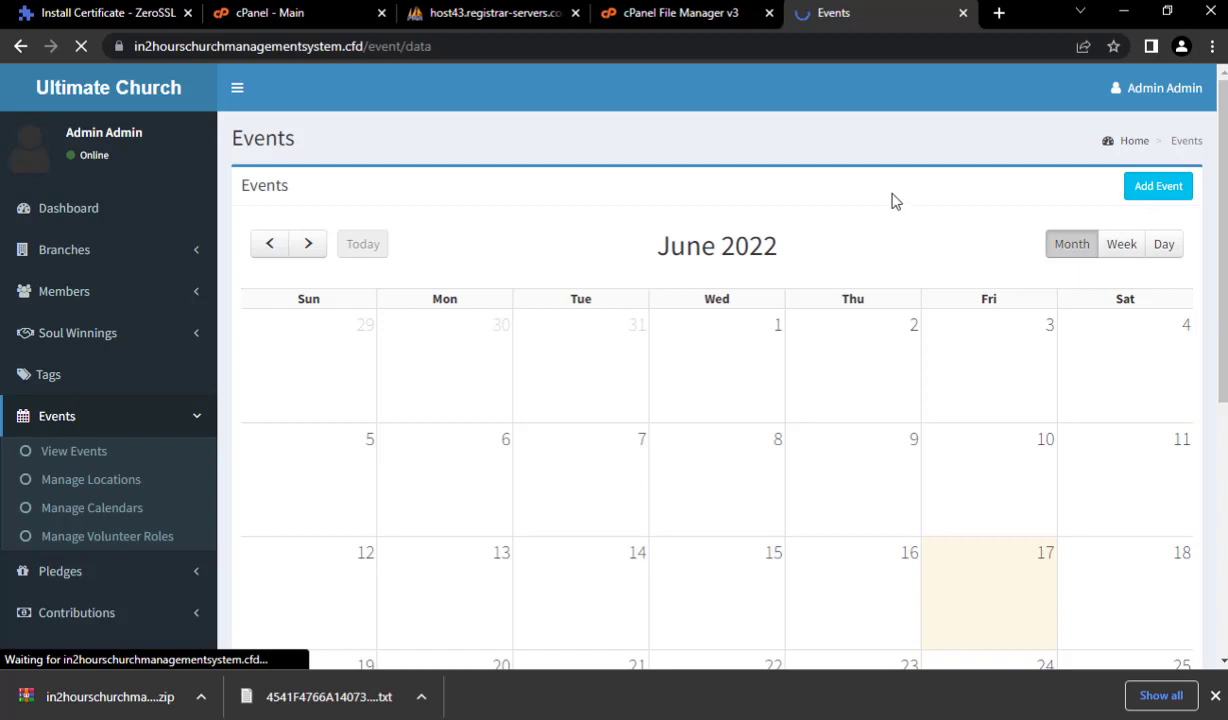
- Scroll the June 2022 events calendar and expand the Pledges and Contributions sections
{"action": "scroll", "coordinate": [290, 359], "scroll_direction": "down", "scroll_amount": 3}
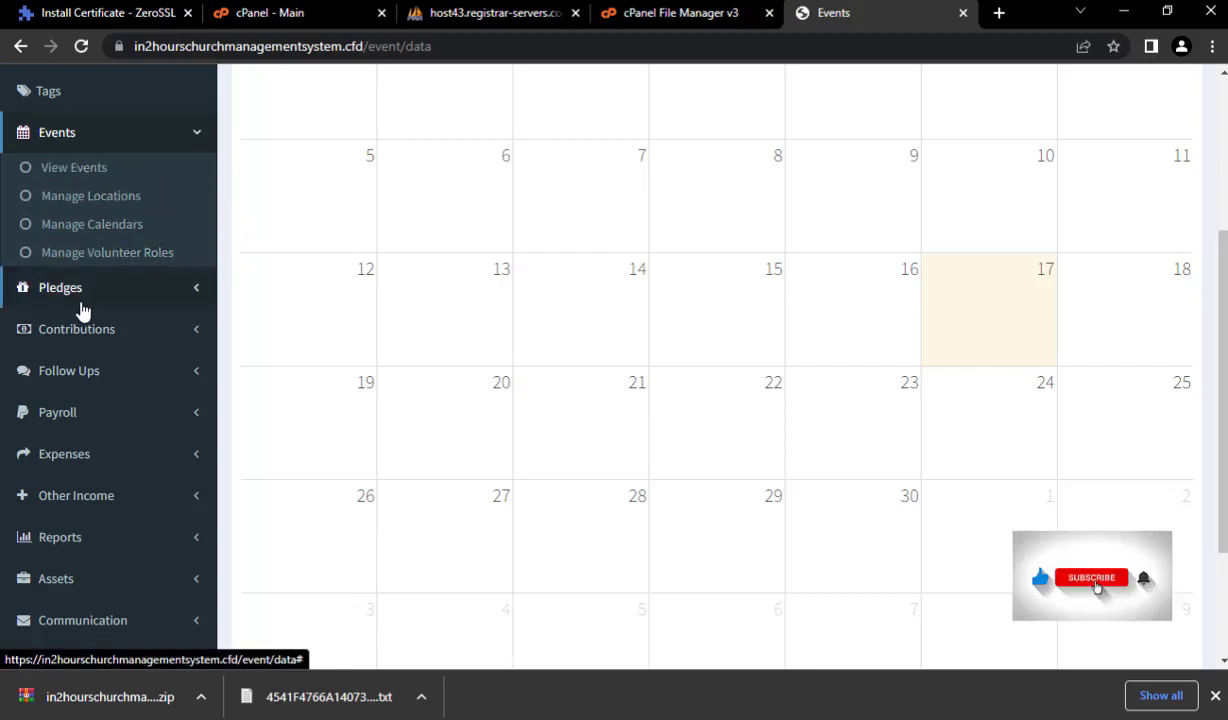
{"action": "left_click", "coordinate": [153, 292]}
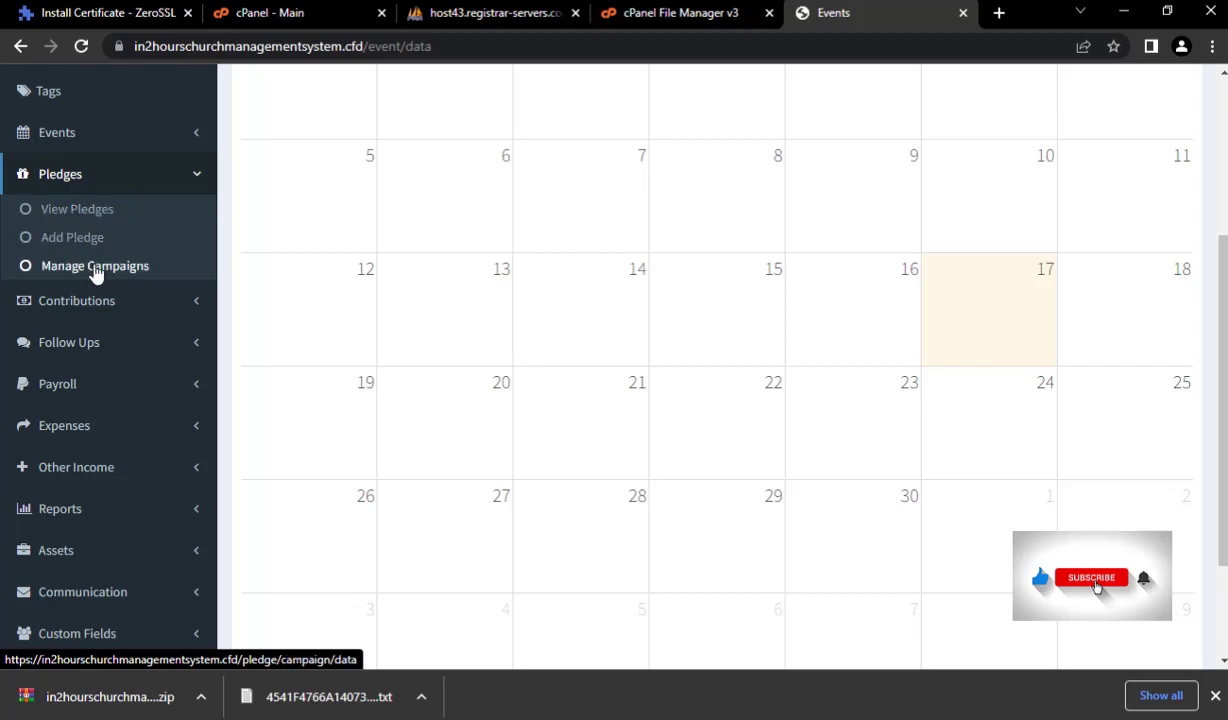
{"action": "left_click", "coordinate": [122, 299]}
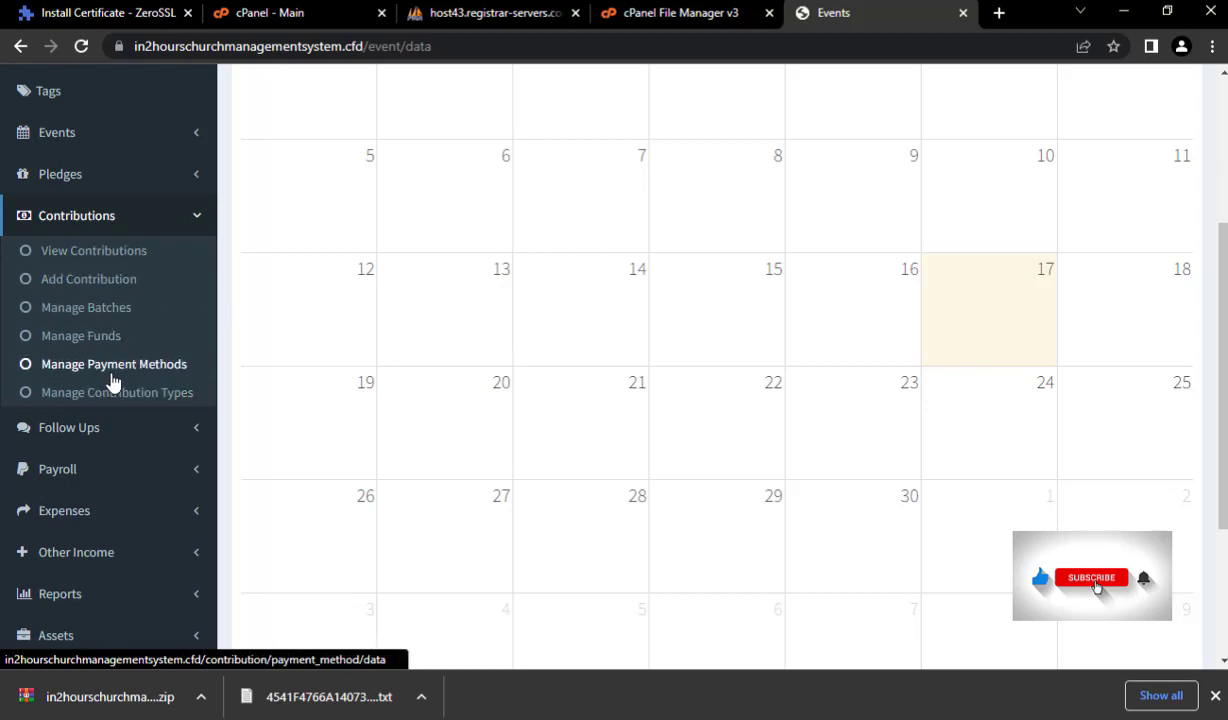
{"action": "scroll", "coordinate": [142, 337], "scroll_direction": "down", "scroll_amount": 2}
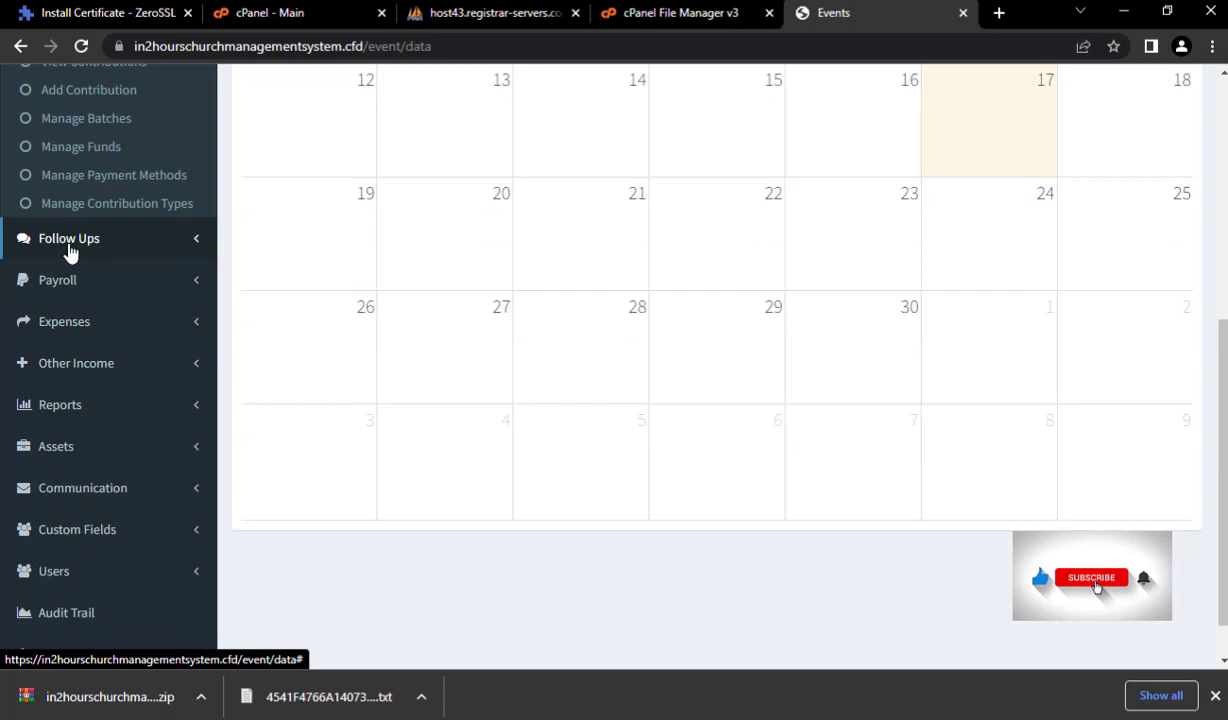
- Expand Follow Ups and Payroll, then open the payroll list showing one 80.00 net record
{"action": "left_click", "coordinate": [151, 245]}
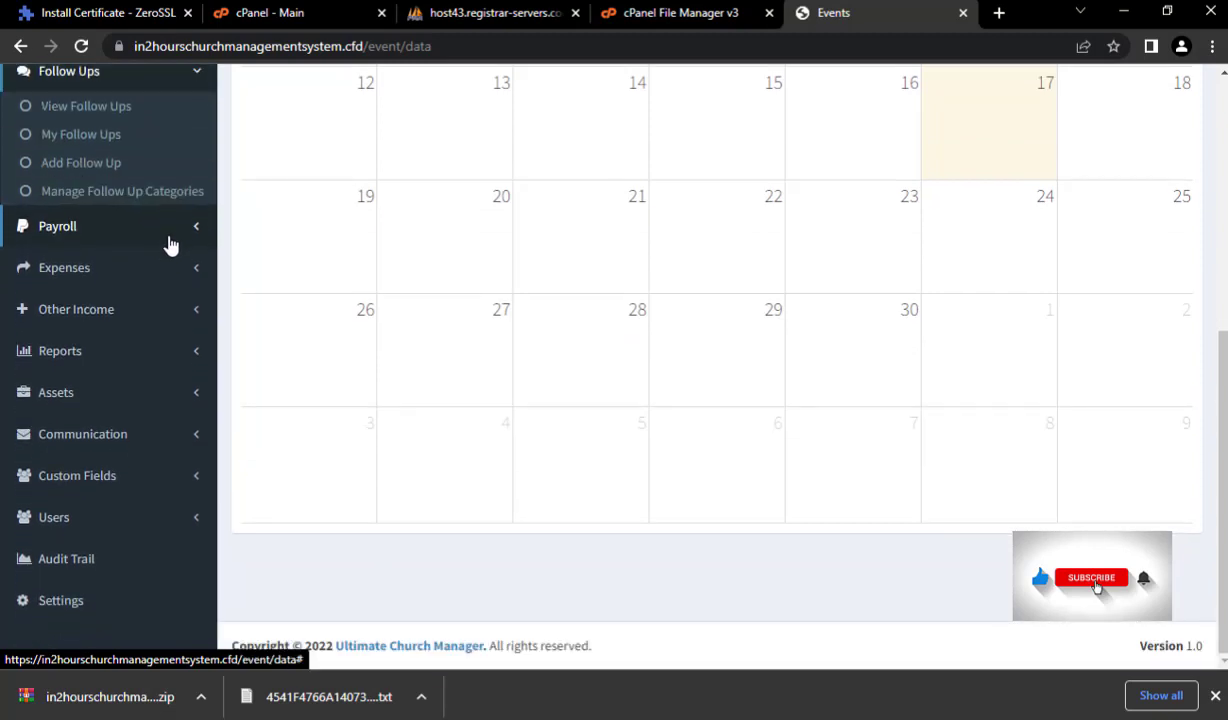
{"action": "left_click", "coordinate": [168, 244]}
{"action": "scroll", "coordinate": [150, 280], "scroll_direction": "up", "scroll_amount": 2}
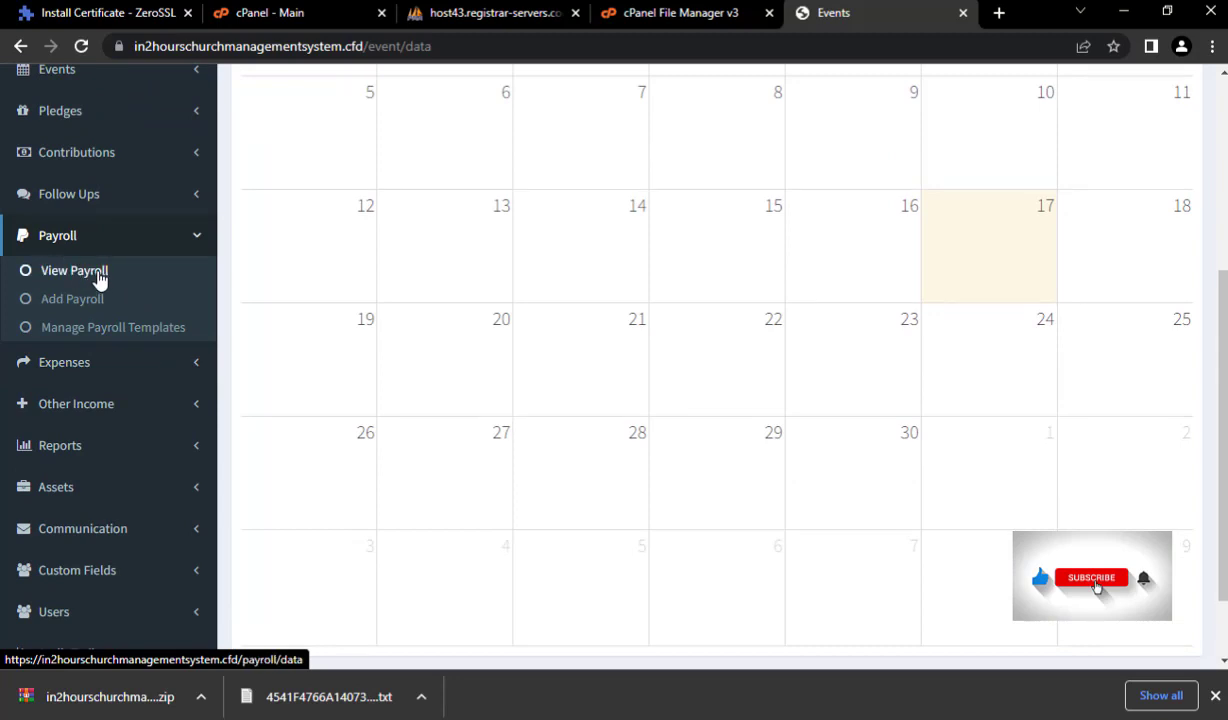
{"action": "left_click", "coordinate": [80, 271]}
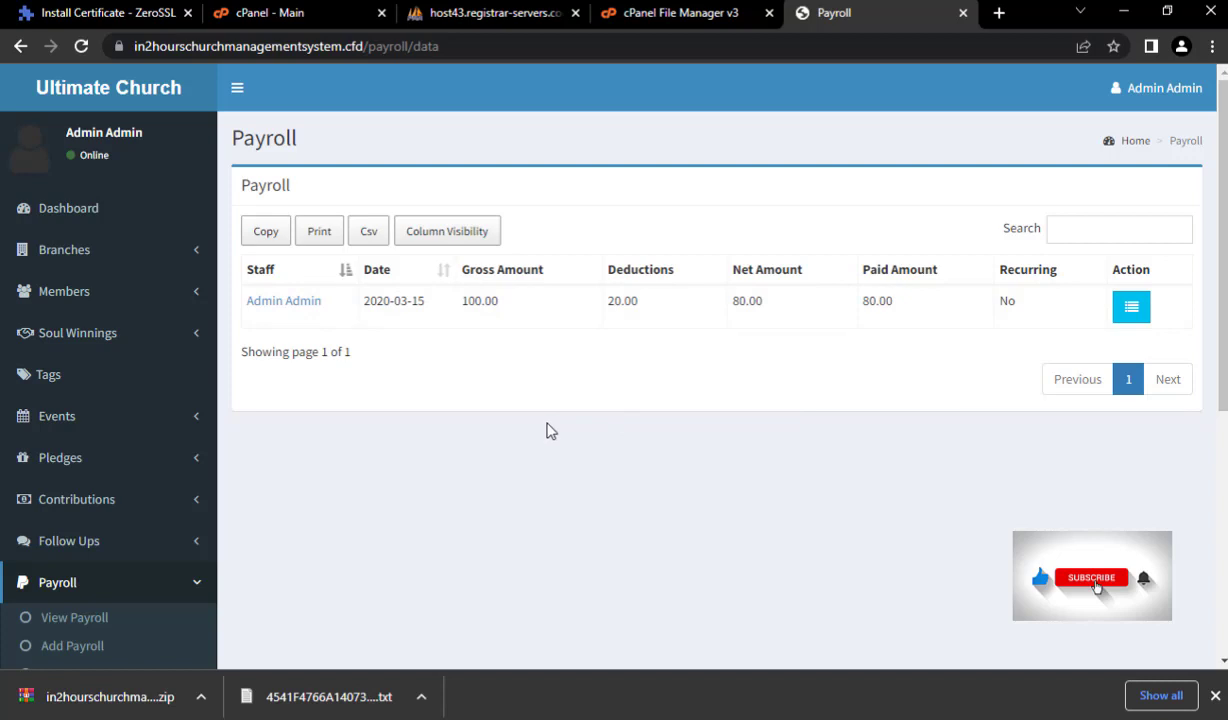
- Check the Expenses list's single 40.00 Test expense, then open the Add Expense form
{"action": "scroll", "coordinate": [545, 400], "scroll_direction": "down", "scroll_amount": 1}
{"action": "scroll", "coordinate": [368, 388], "scroll_direction": "down", "scroll_amount": 2}
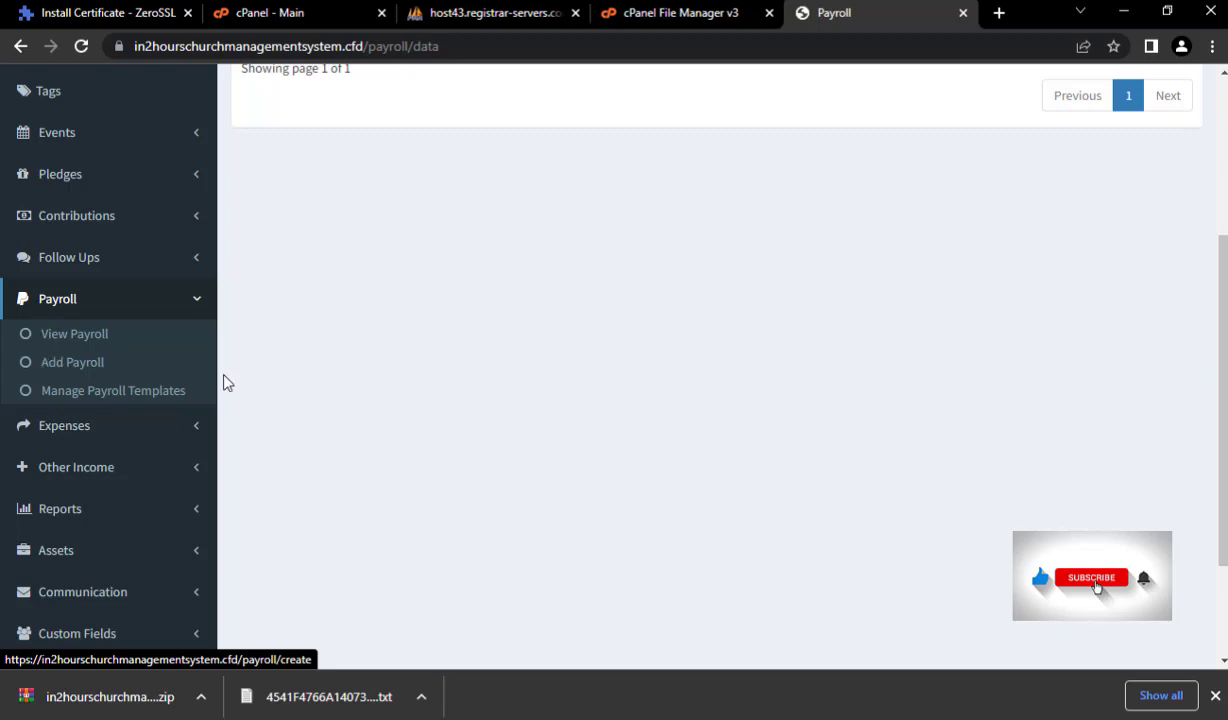
{"action": "scroll", "coordinate": [250, 395], "scroll_direction": "down", "scroll_amount": 1}
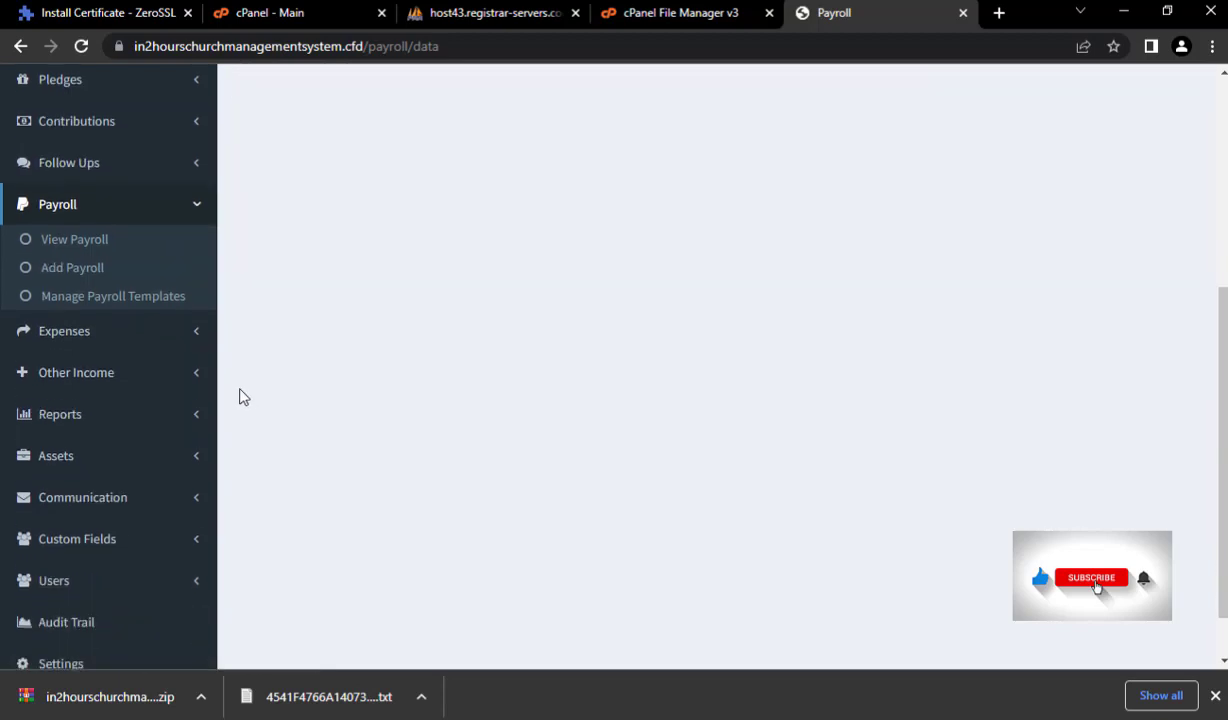
{"action": "scroll", "coordinate": [110, 330], "scroll_direction": "down", "scroll_amount": 1}
{"action": "left_click", "coordinate": [84, 270]}
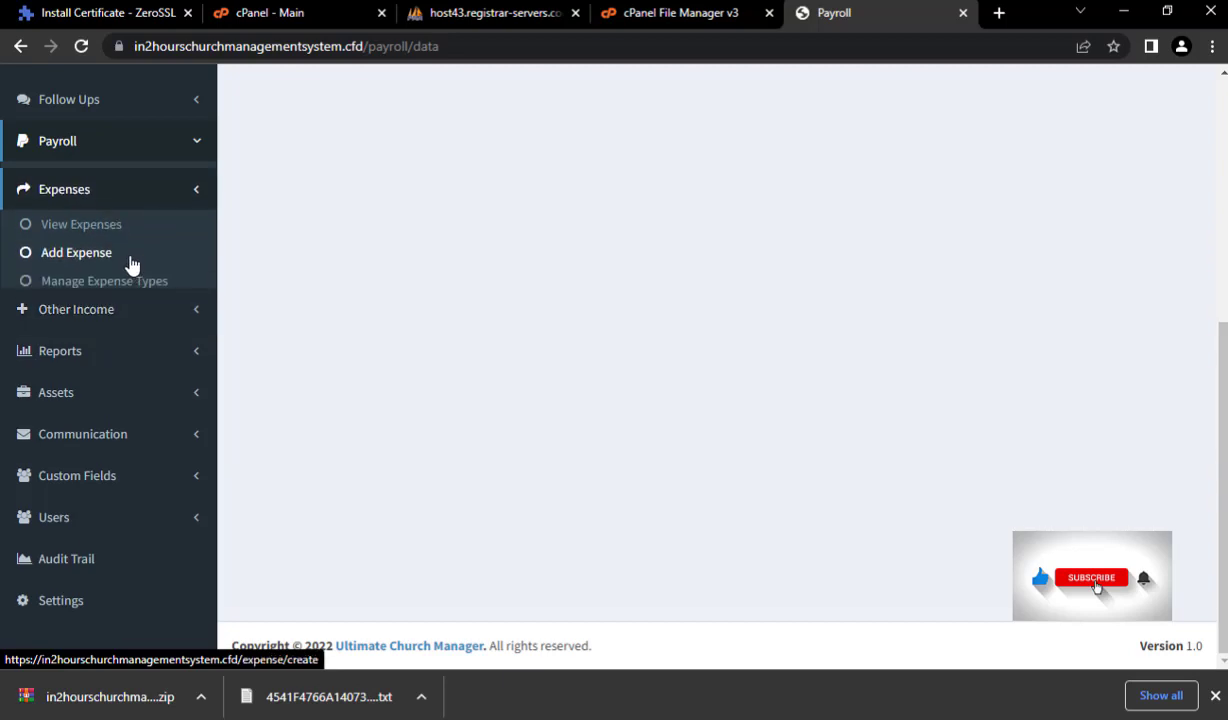
{"action": "left_click", "coordinate": [82, 220]}
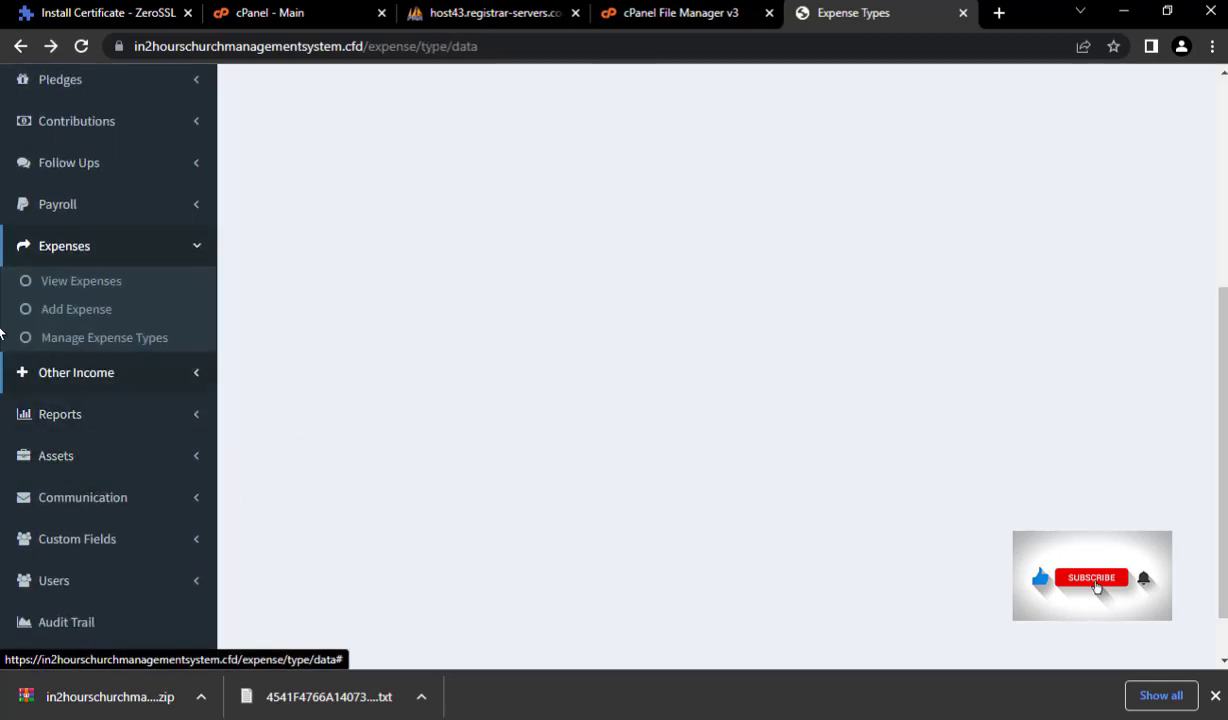
{"action": "left_click", "coordinate": [68, 311]}
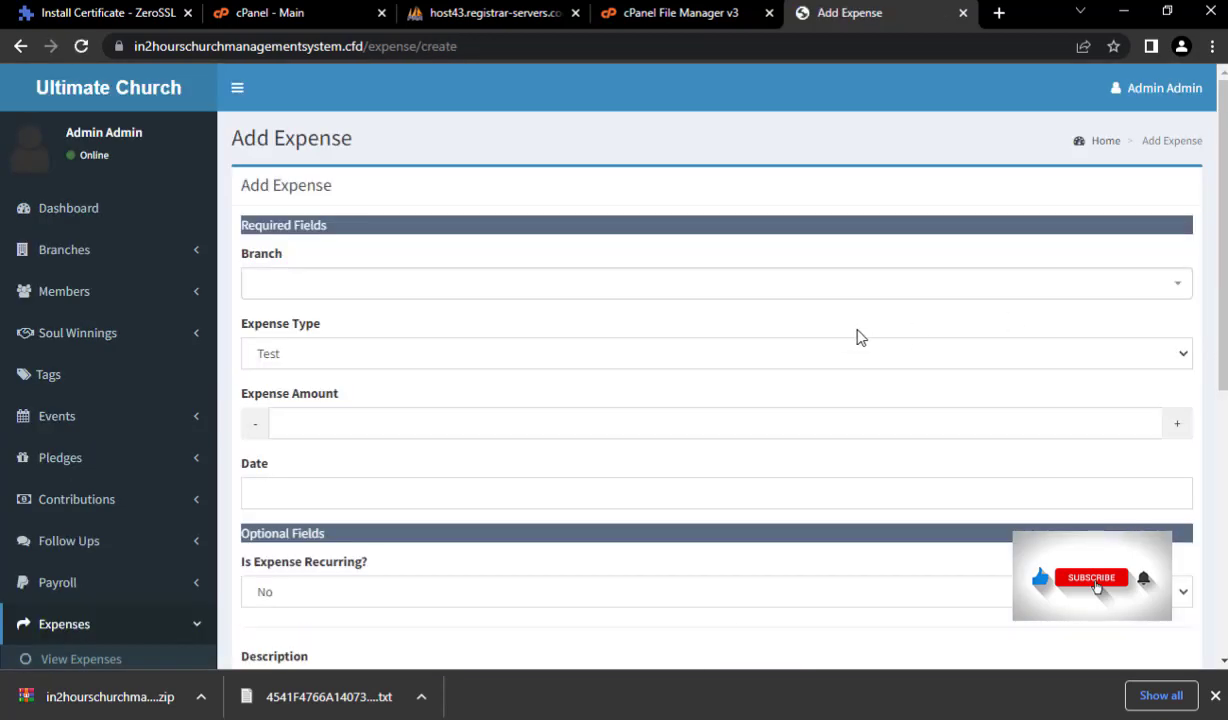
- Open the Other Income list showing its single 20.00 Test entry
{"action": "scroll", "coordinate": [33, 405], "scroll_direction": "down", "scroll_amount": 3}
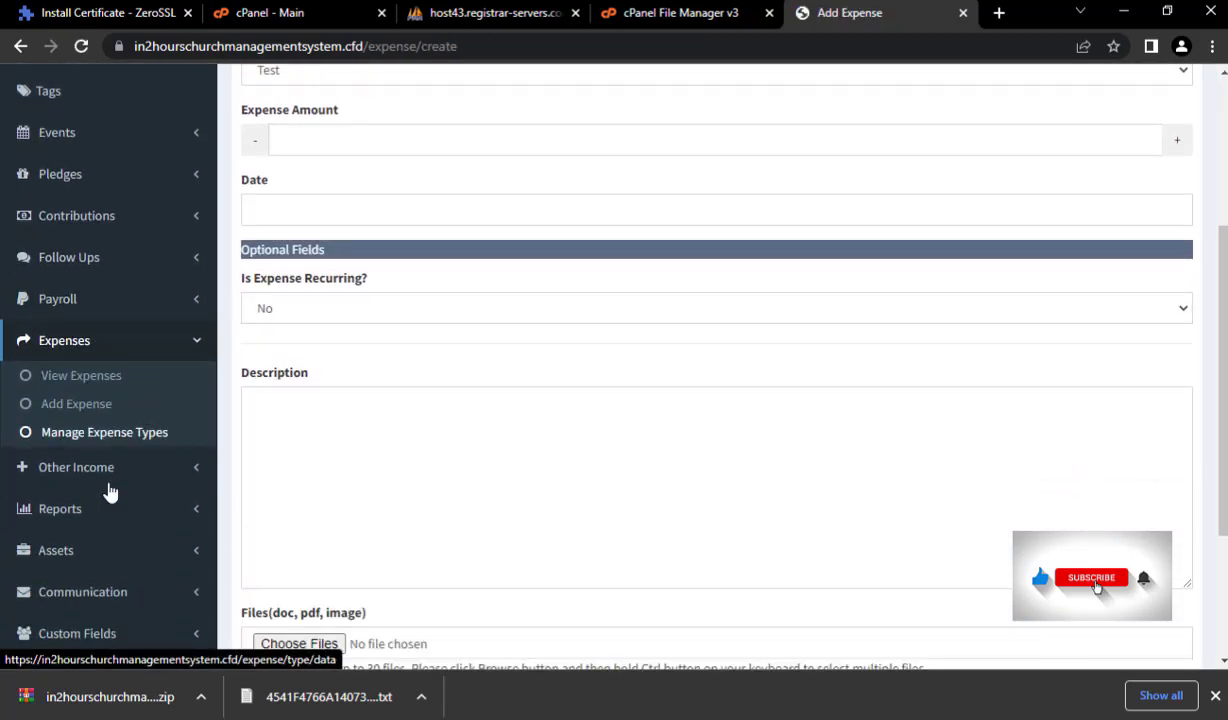
{"action": "scroll", "coordinate": [110, 491], "scroll_direction": "down", "scroll_amount": 2}
{"action": "left_click", "coordinate": [104, 285]}
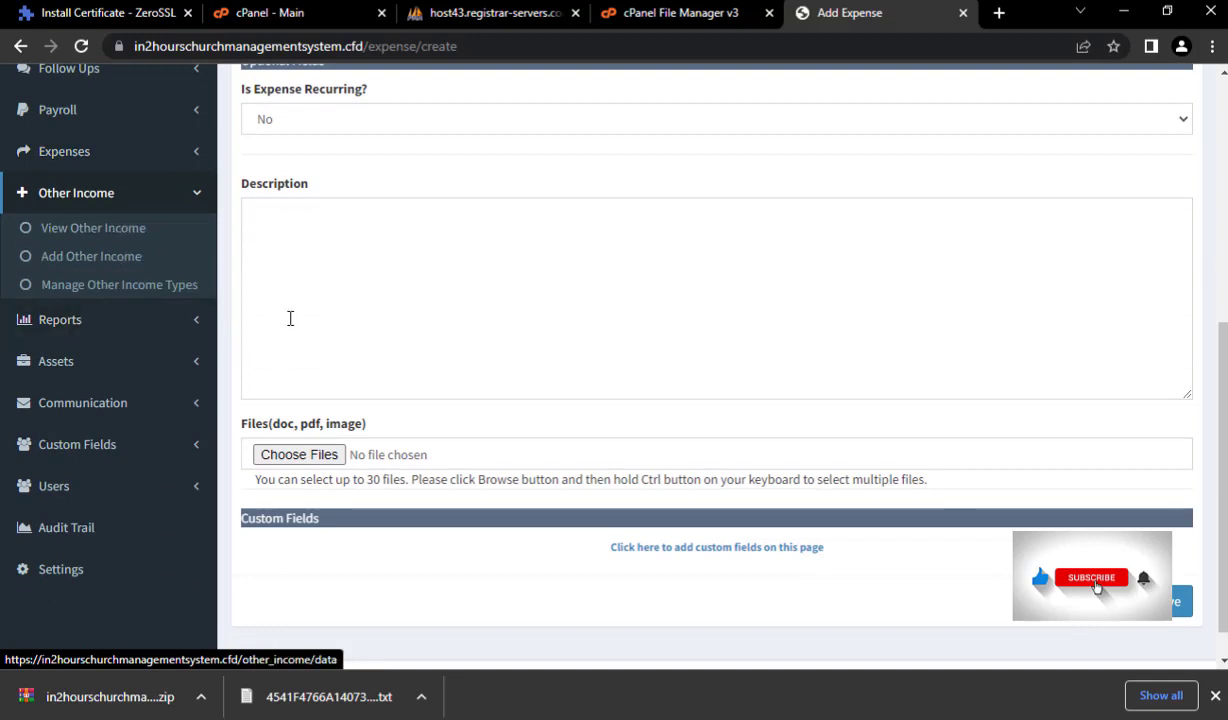
{"action": "left_click", "coordinate": [58, 230]}
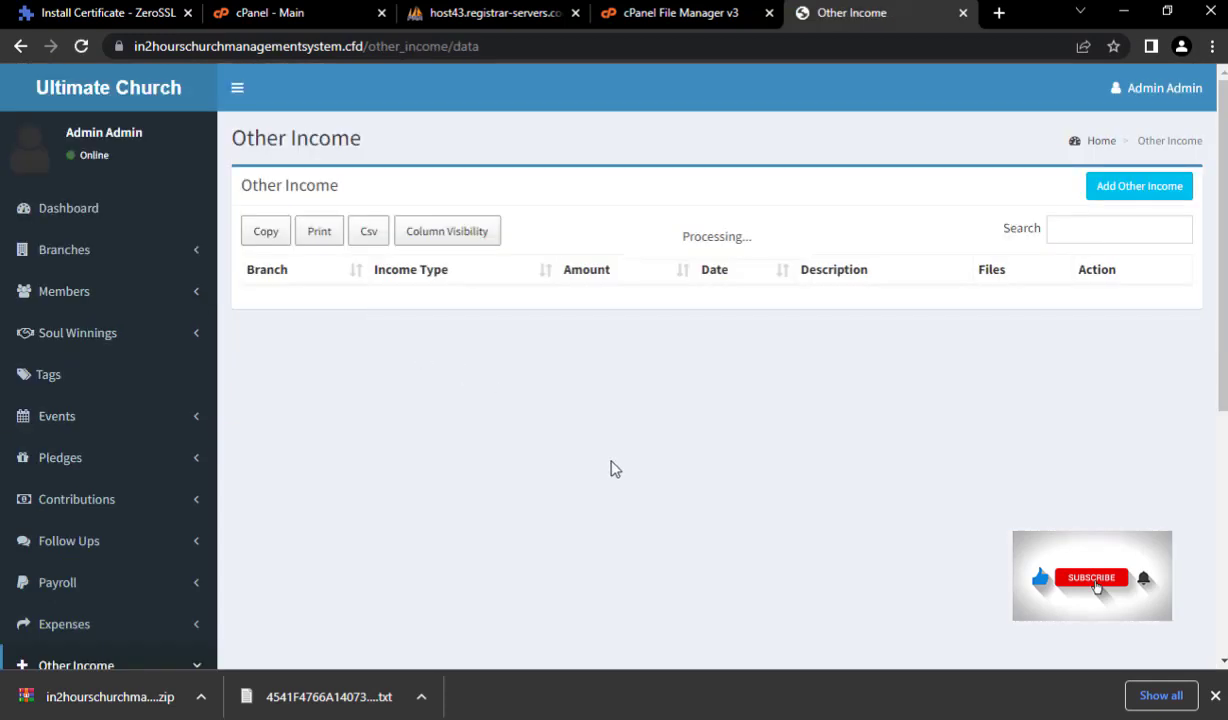
- Expand Reports and Assets, then open the Sent Email list under Communication (0 records)
{"action": "scroll", "coordinate": [455, 512], "scroll_direction": "down", "scroll_amount": 3}
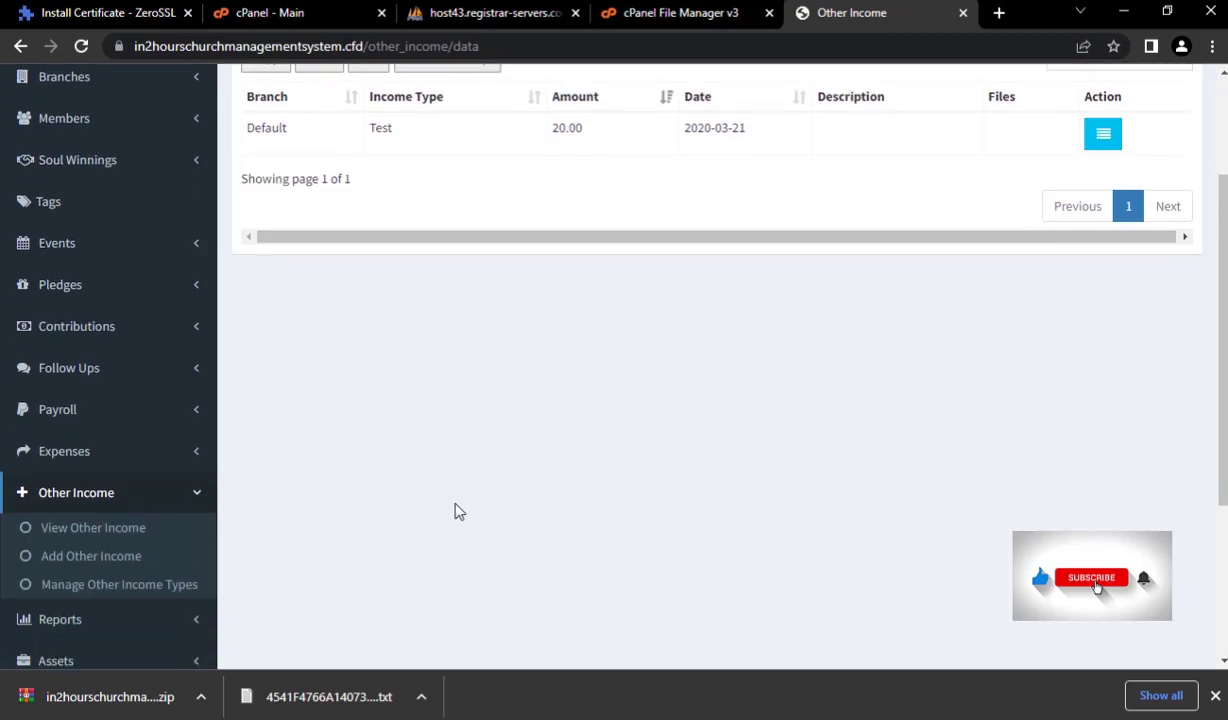
{"action": "scroll", "coordinate": [455, 512], "scroll_direction": "down", "scroll_amount": 5}
{"action": "left_click", "coordinate": [62, 352]}
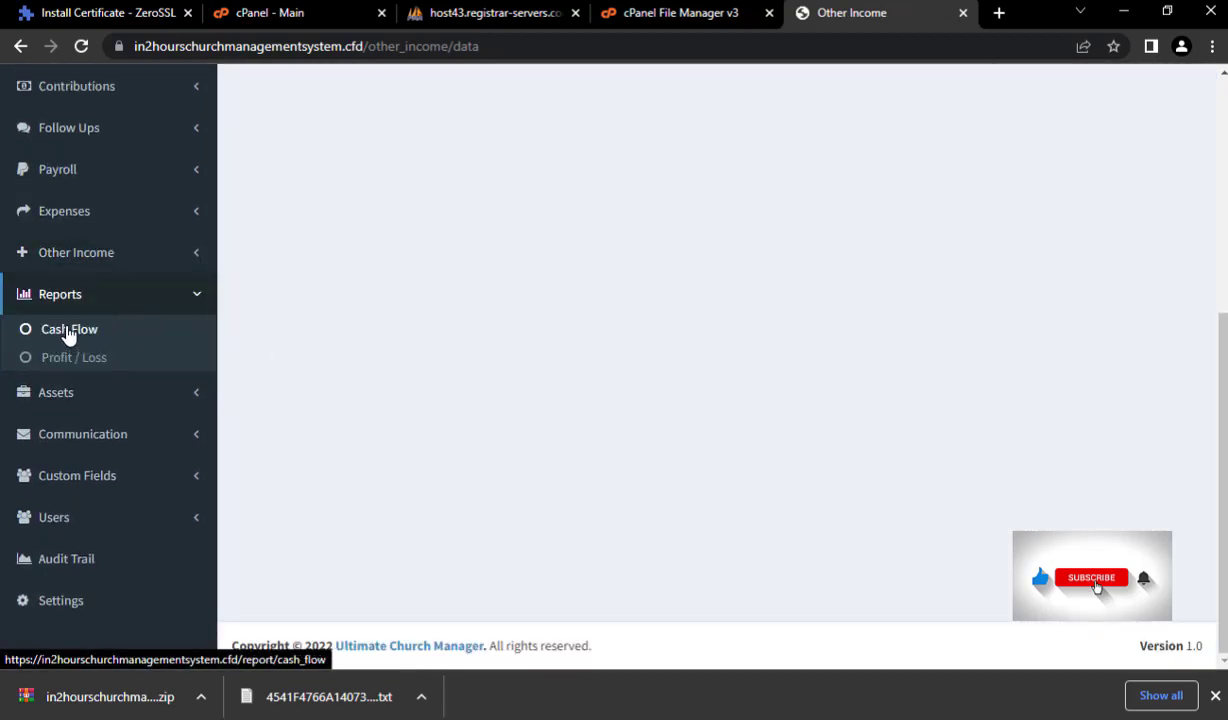
{"action": "left_click", "coordinate": [83, 390]}
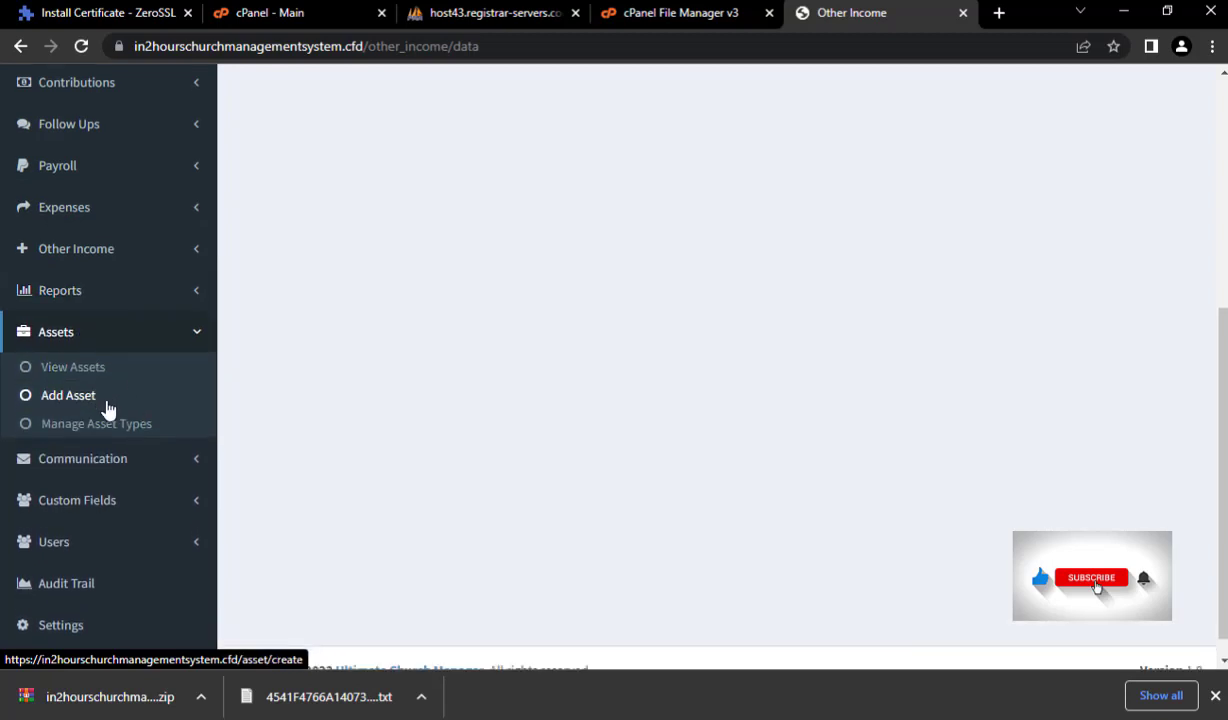
{"action": "scroll", "coordinate": [108, 410], "scroll_direction": "down", "scroll_amount": 1}
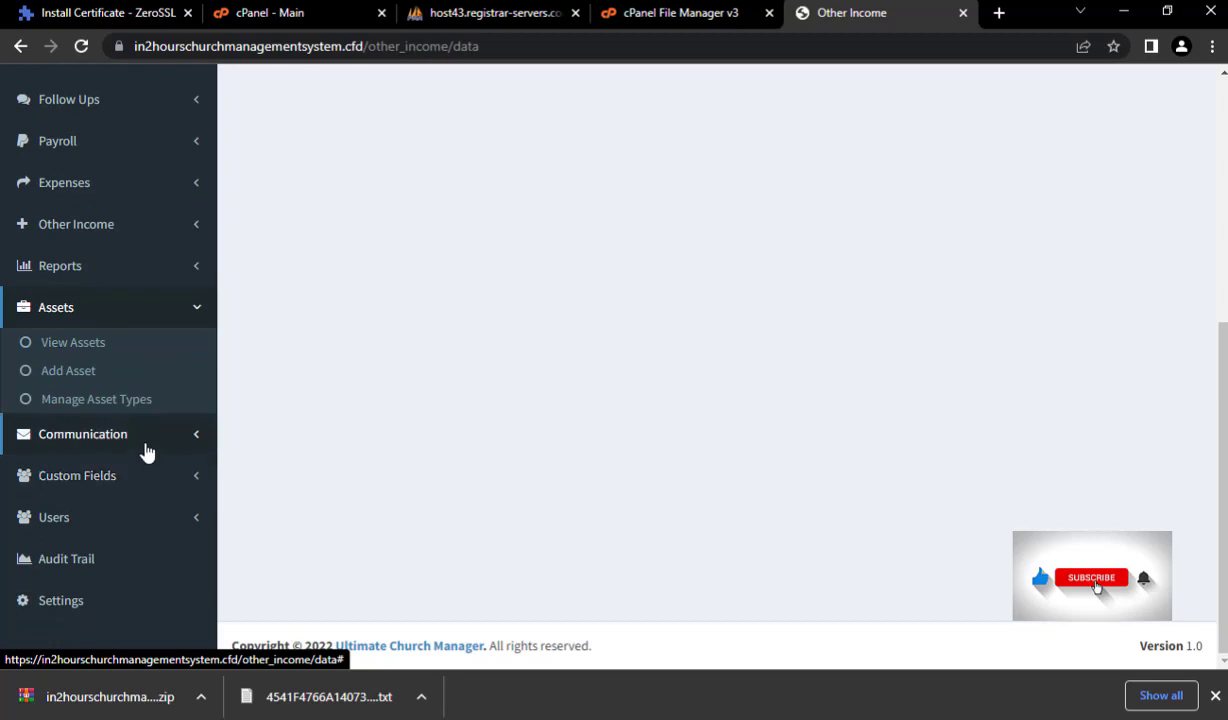
{"action": "left_click", "coordinate": [146, 440]}
{"action": "left_click", "coordinate": [56, 386]}
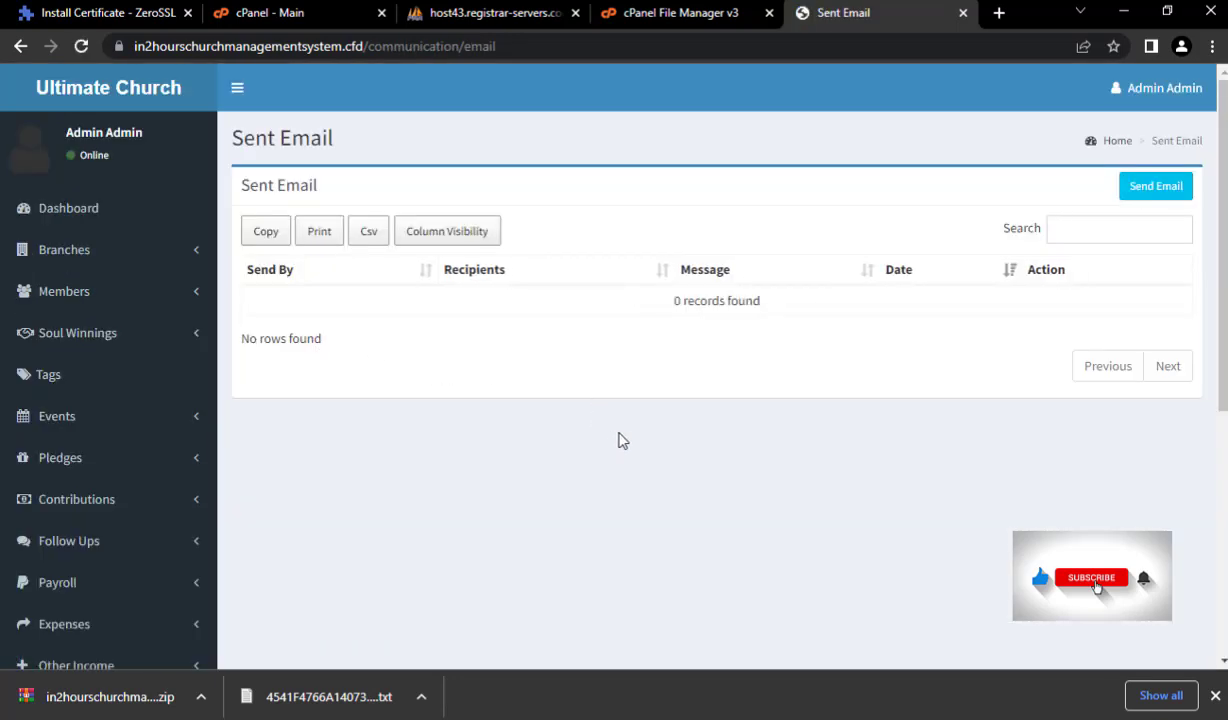
- Start a new email and pick member 5 as recipient by searching the To dropdown
{"action": "scroll", "coordinate": [329, 444], "scroll_direction": "down", "scroll_amount": 5}
{"action": "scroll", "coordinate": [893, 434], "scroll_direction": "up", "scroll_amount": 2}
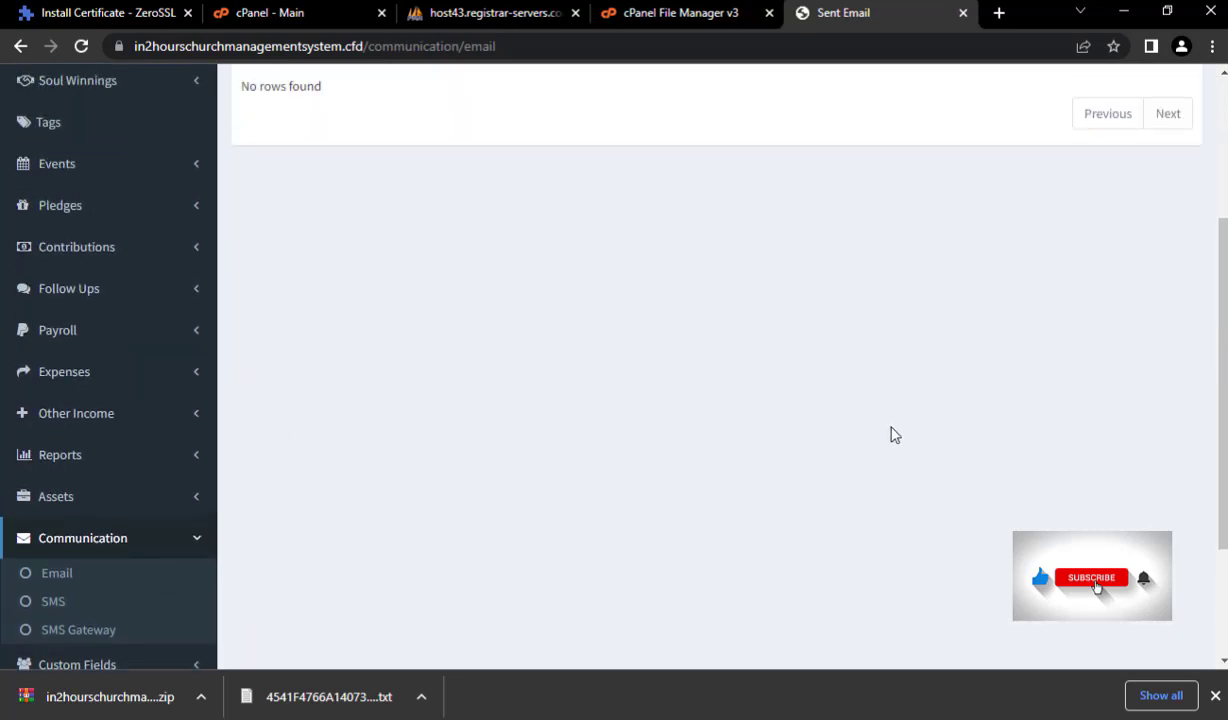
{"action": "scroll", "coordinate": [893, 434], "scroll_direction": "up", "scroll_amount": 2}
{"action": "left_click", "coordinate": [1150, 128]}
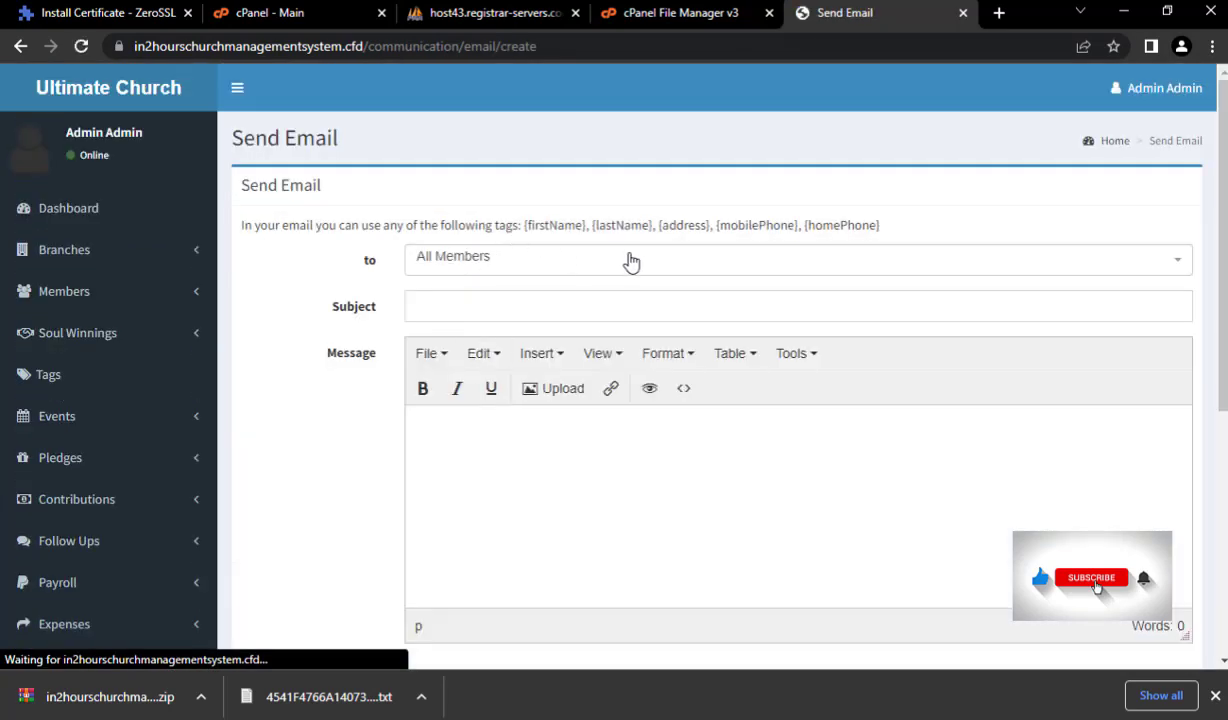
{"action": "left_click", "coordinate": [570, 270]}
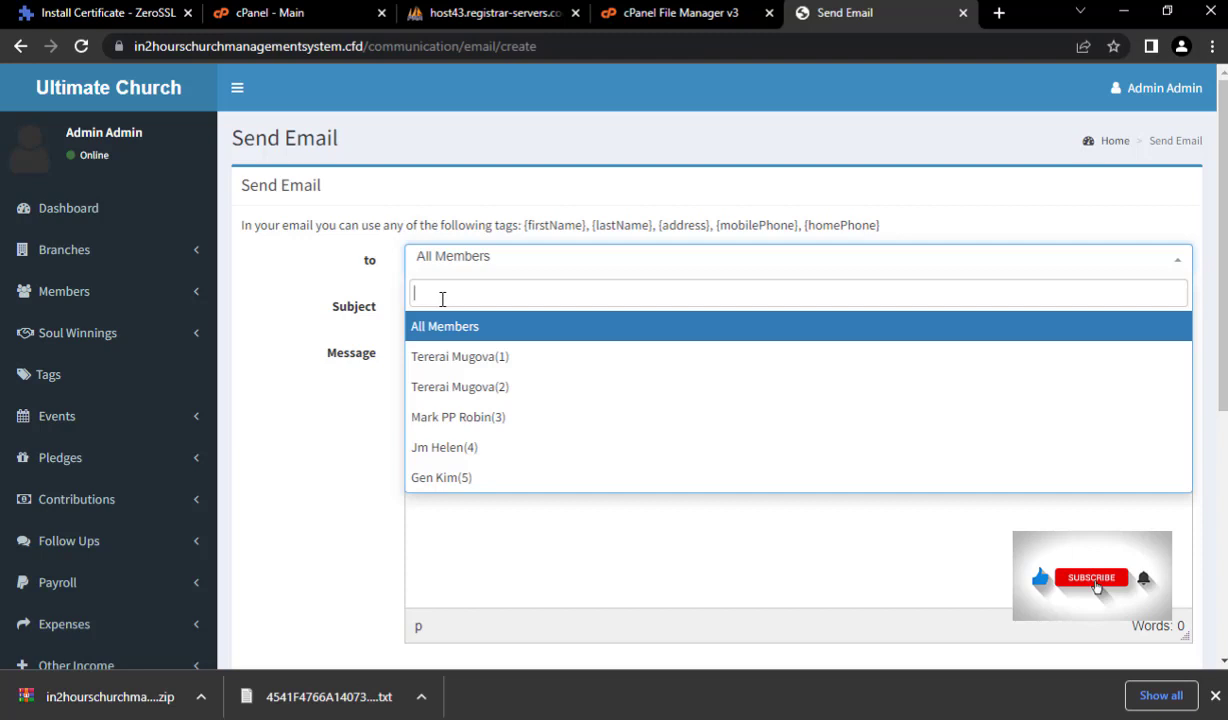
{"action": "type", "text": "gen"}
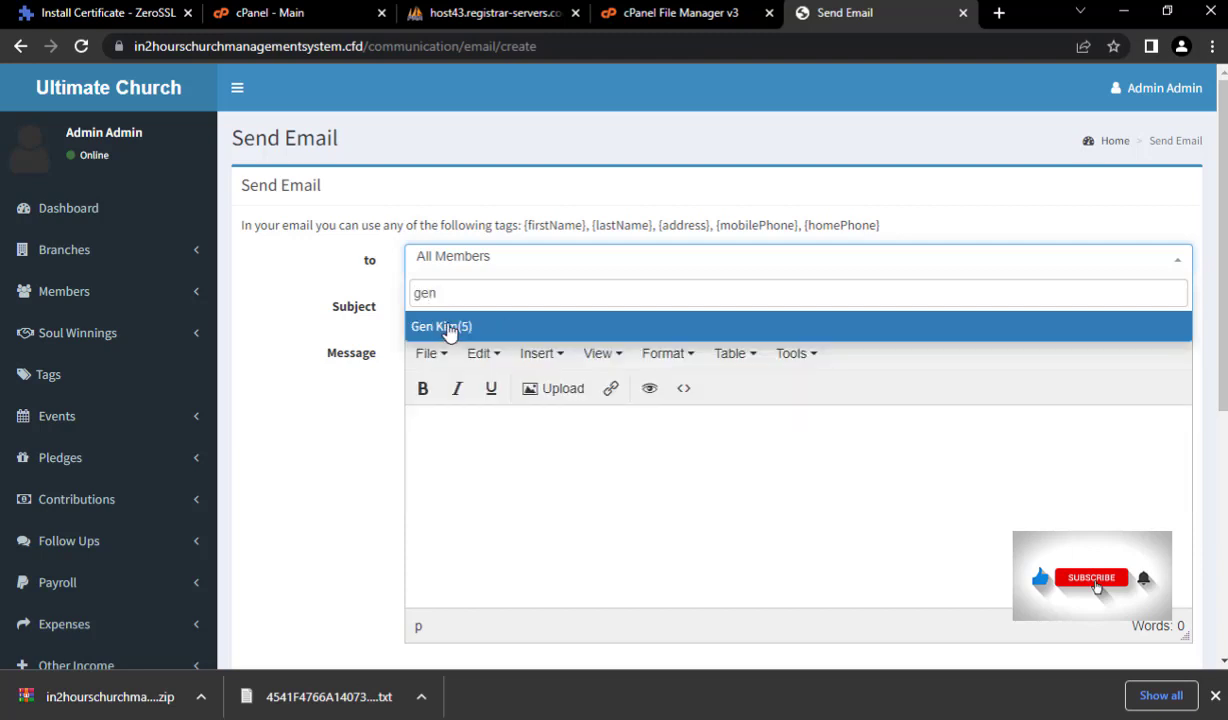
{"action": "left_click", "coordinate": [449, 330]}
- Begin the subject line with 'This is' and move into the message body
{"action": "left_click", "coordinate": [447, 309]}
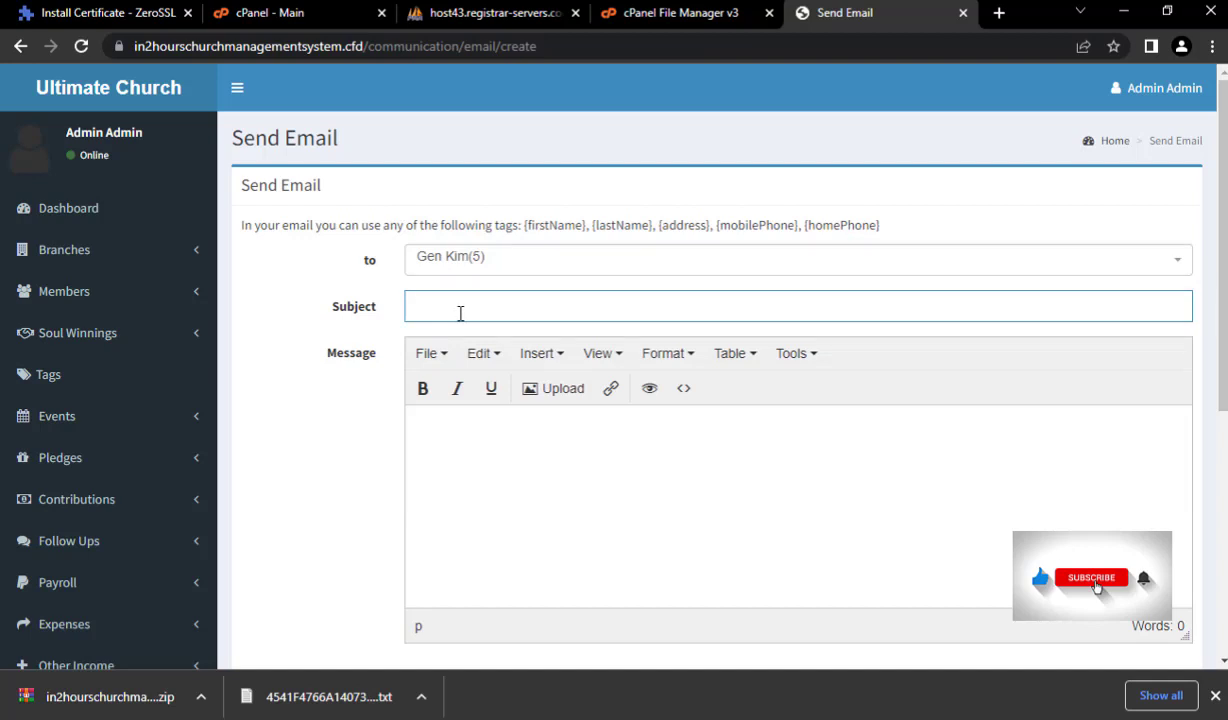
{"action": "type", "text": "This is"}
{"action": "scroll", "coordinate": [504, 463], "scroll_direction": "down", "scroll_amount": 1}
{"action": "left_click", "coordinate": [531, 404]}
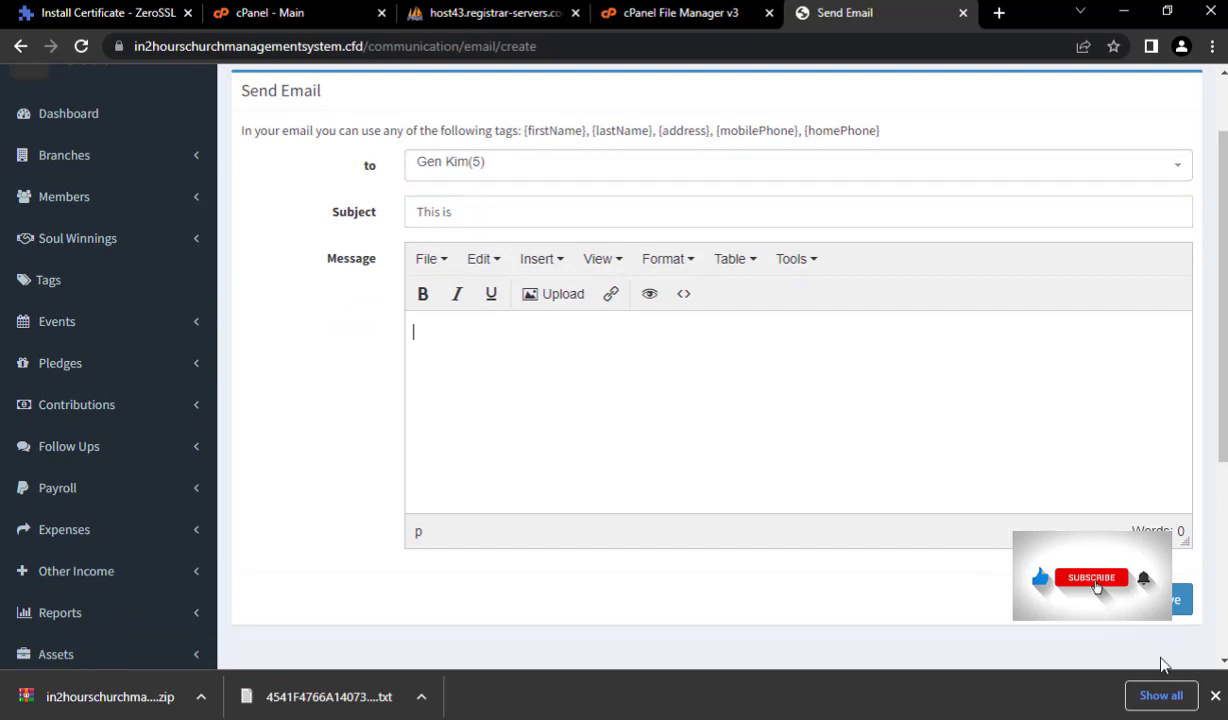
- Expand Custom Fields in the sidebar and go to the Audit Trail
{"action": "scroll", "coordinate": [93, 496], "scroll_direction": "down", "scroll_amount": 3}
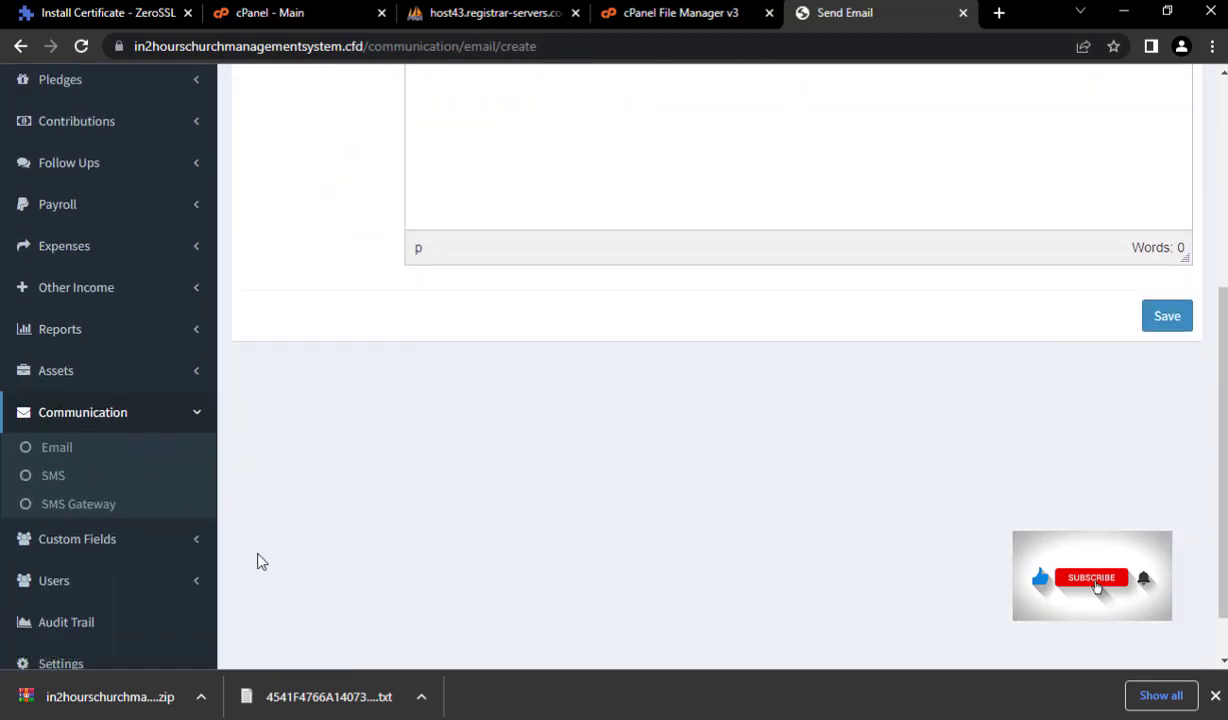
{"action": "scroll", "coordinate": [245, 550], "scroll_direction": "down", "scroll_amount": 1}
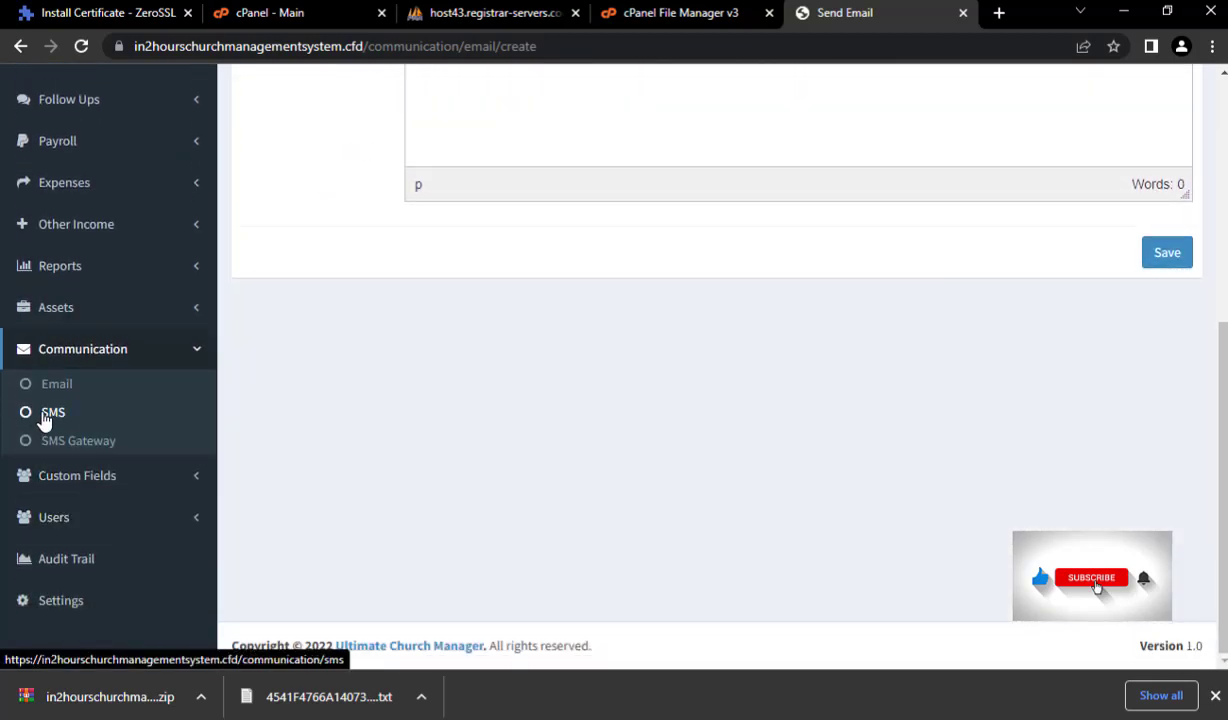
{"action": "left_click", "coordinate": [128, 487]}
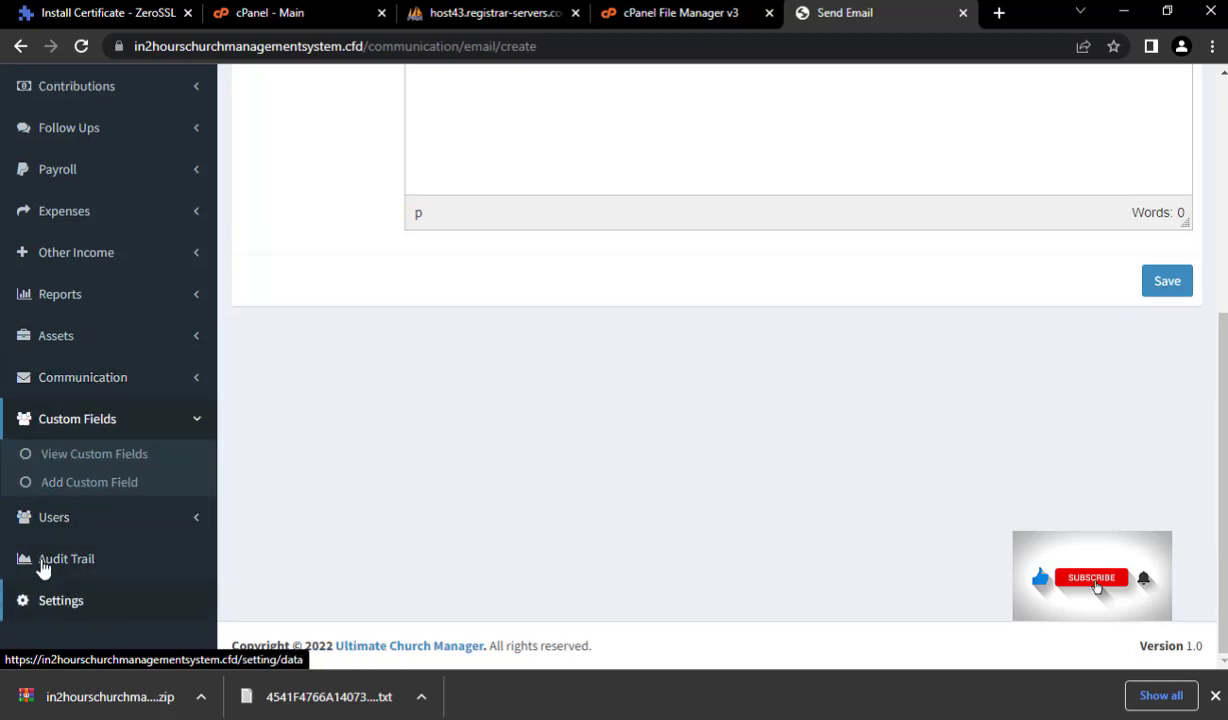
{"action": "left_click", "coordinate": [116, 550]}
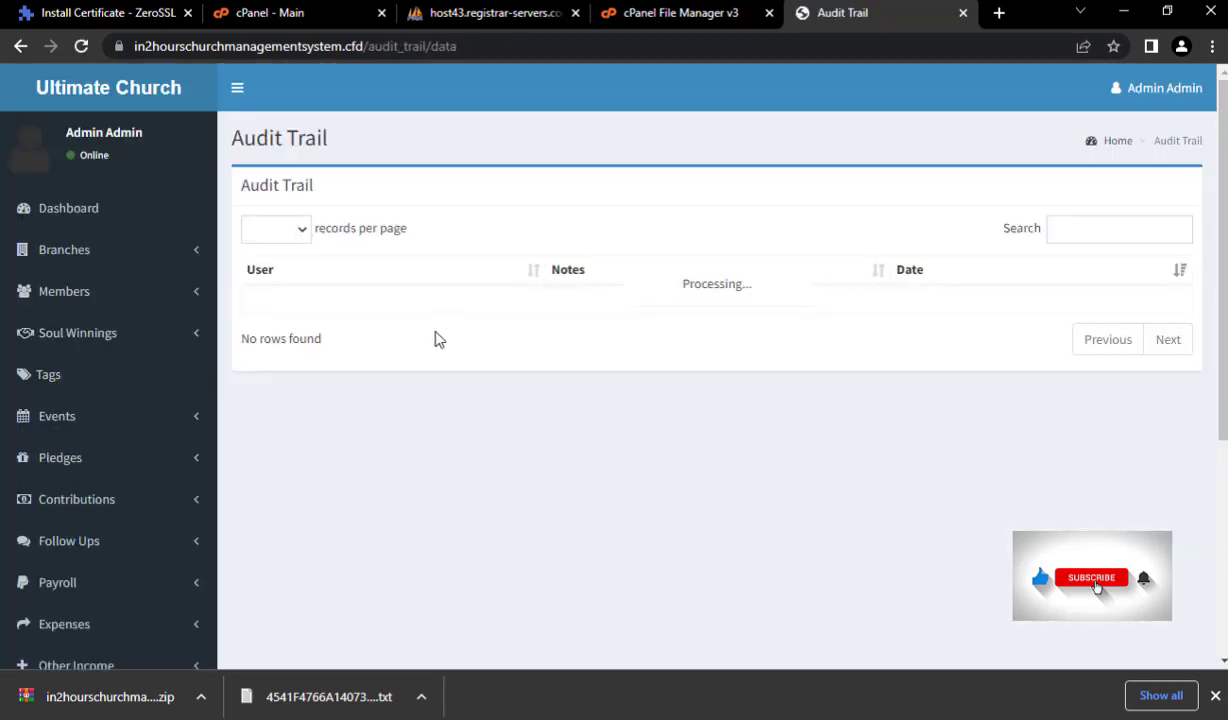
- Scroll the Audit Trail to check the Added member entries for ids 3, 4 and 5
{"action": "scroll", "coordinate": [619, 428], "scroll_direction": "down", "scroll_amount": 5}
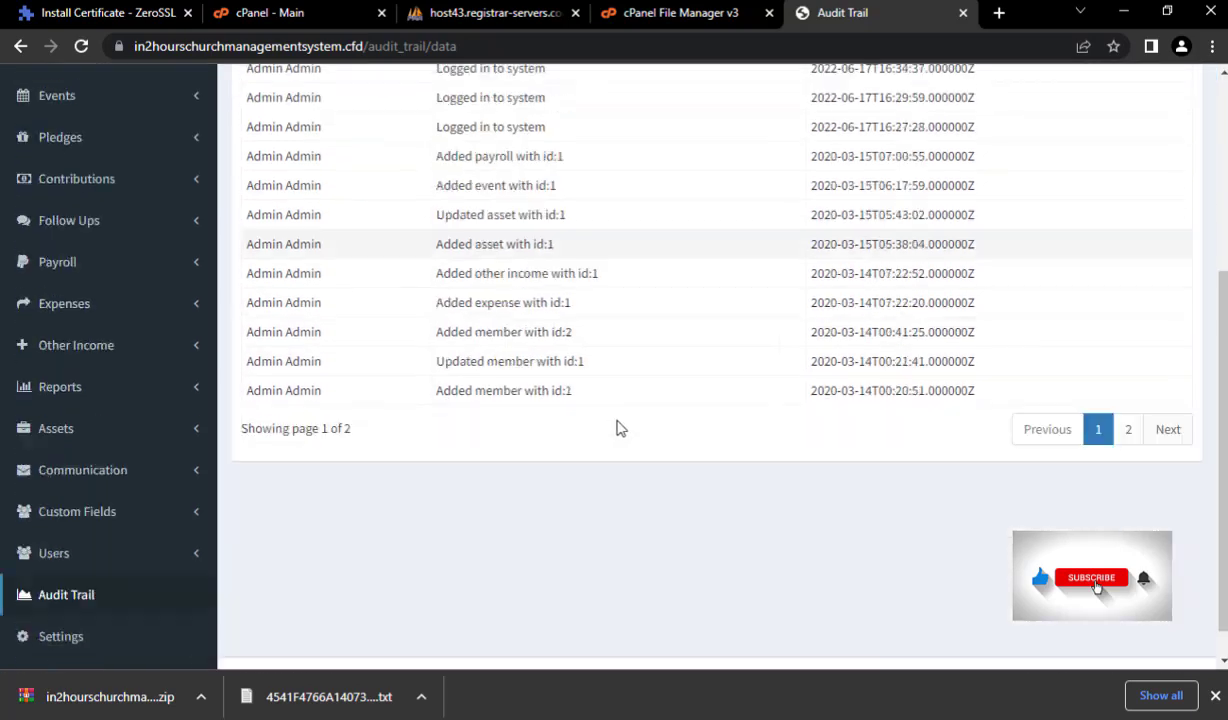
{"action": "scroll", "coordinate": [619, 419], "scroll_direction": "up", "scroll_amount": 6}
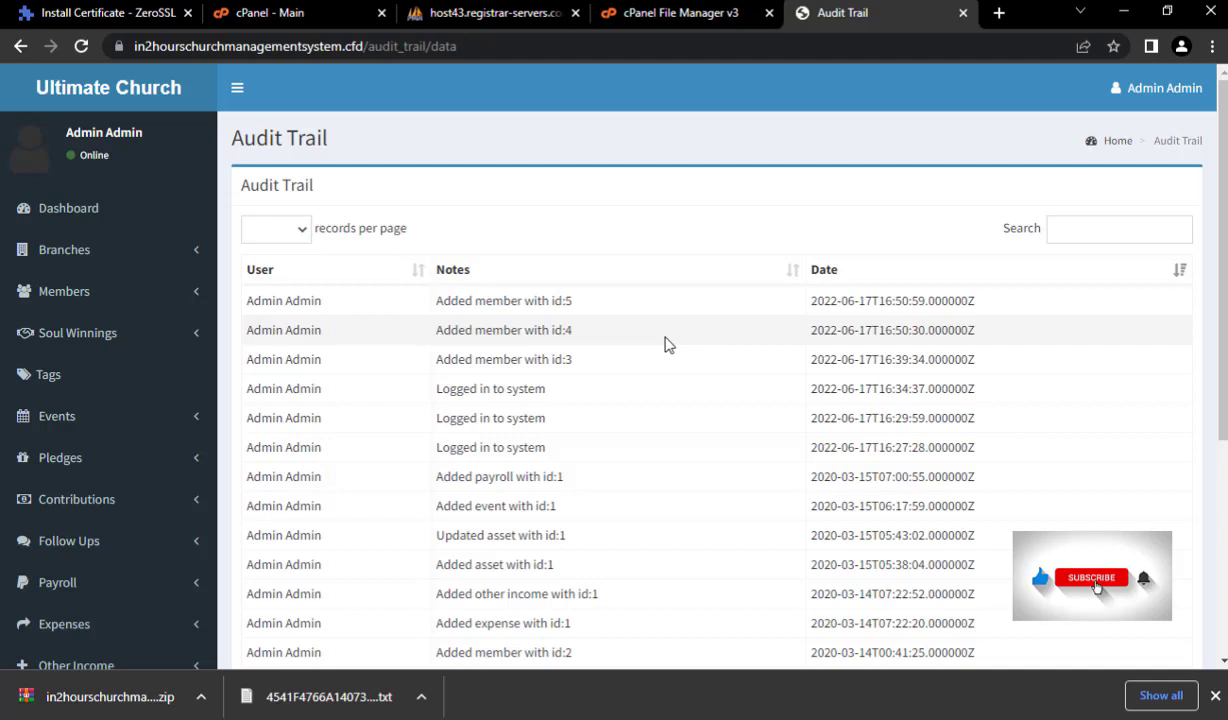
{"action": "scroll", "coordinate": [608, 337], "scroll_direction": "down", "scroll_amount": 4}
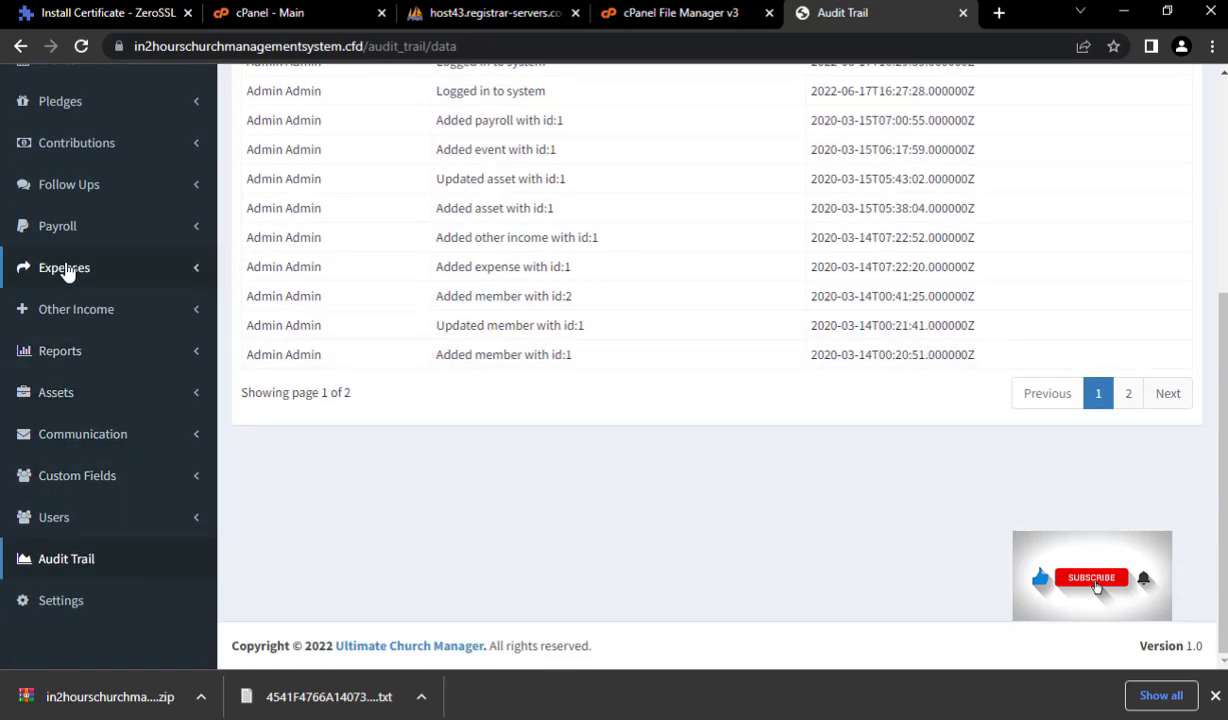
{"action": "left_click", "coordinate": [58, 354]}
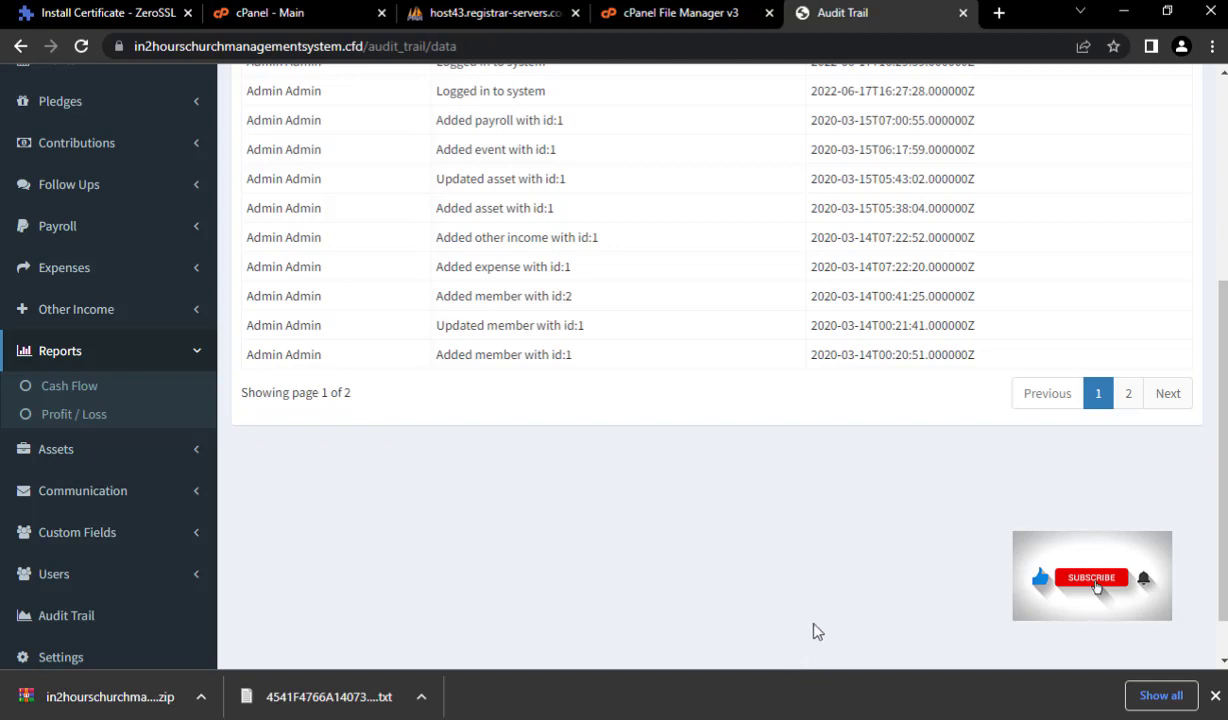
{"action": "scroll", "coordinate": [815, 633], "scroll_direction": "up", "scroll_amount": 1}
{"action": "scroll", "coordinate": [810, 633], "scroll_direction": "up", "scroll_amount": 1}
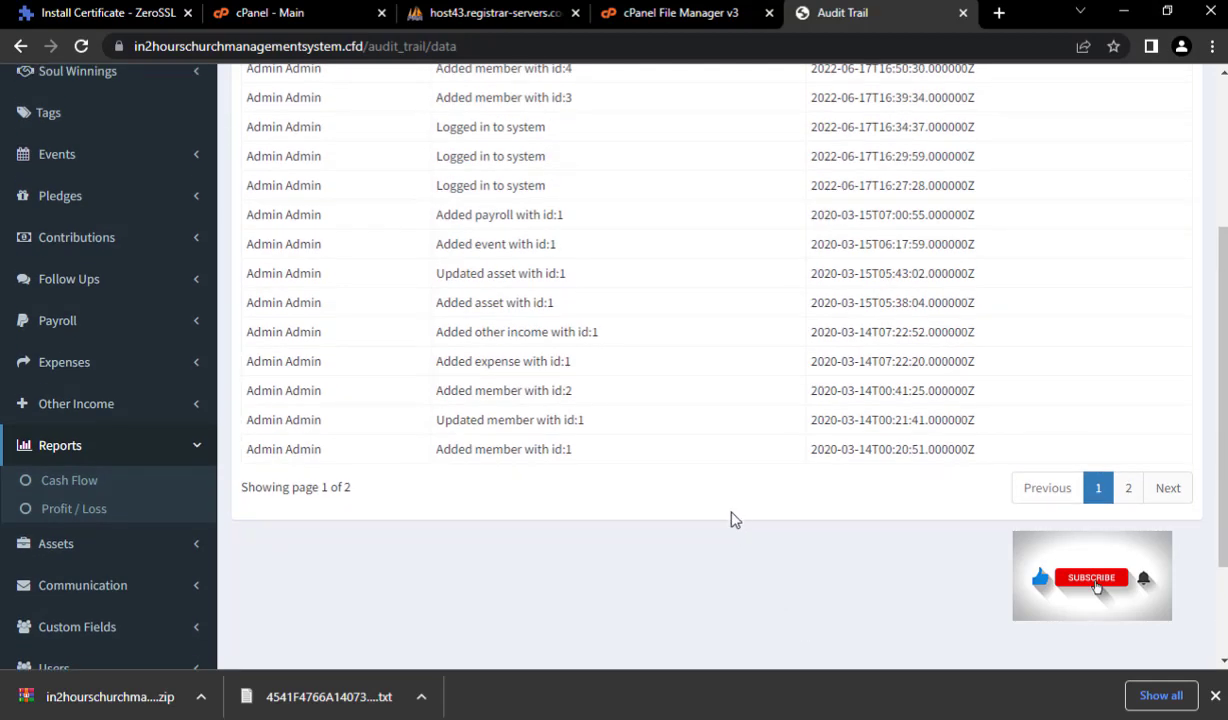
{"action": "scroll", "coordinate": [872, 535], "scroll_direction": "up", "scroll_amount": 3}
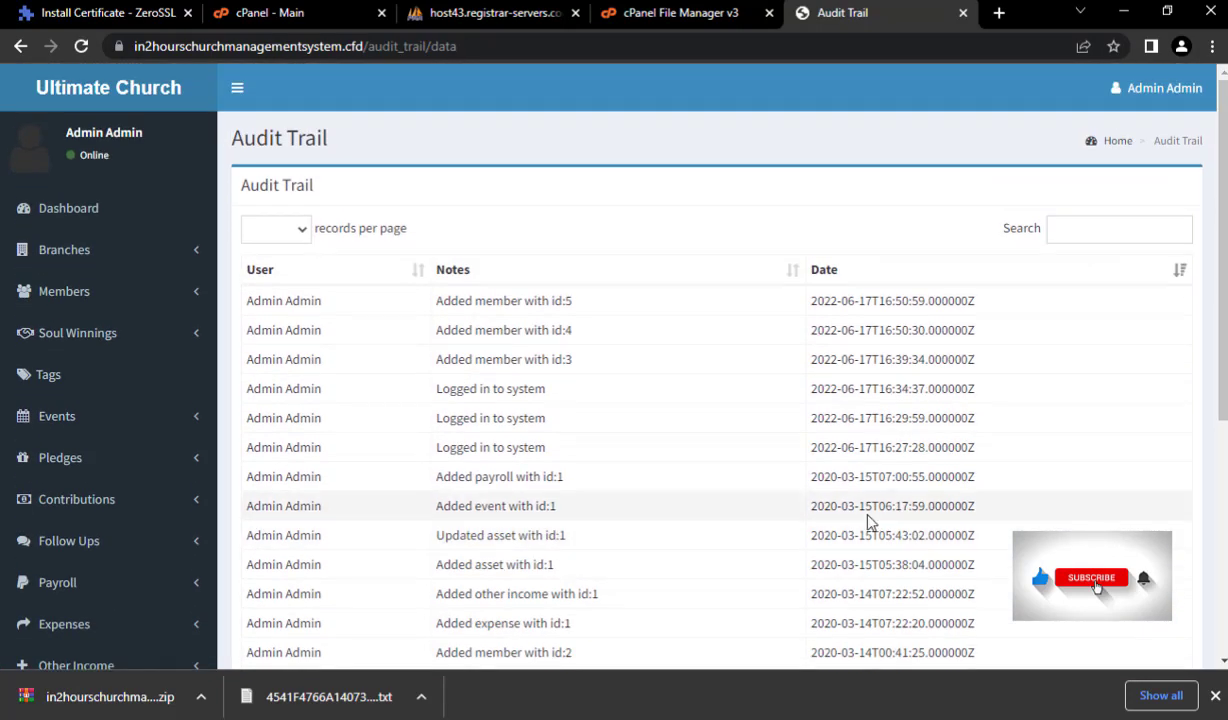